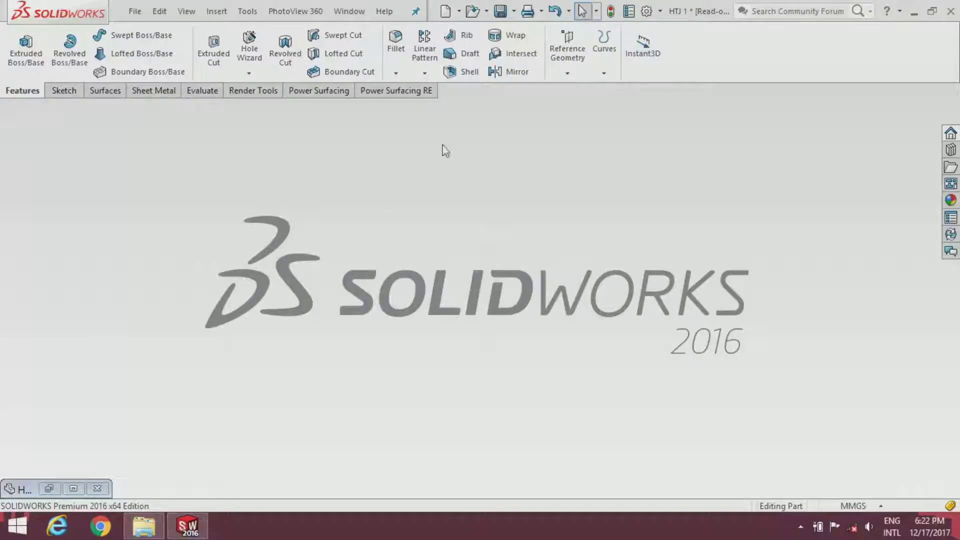
Create a new part and start a sketch on the Top Plane
{"action": "left_click", "coordinate": [440, 12]}
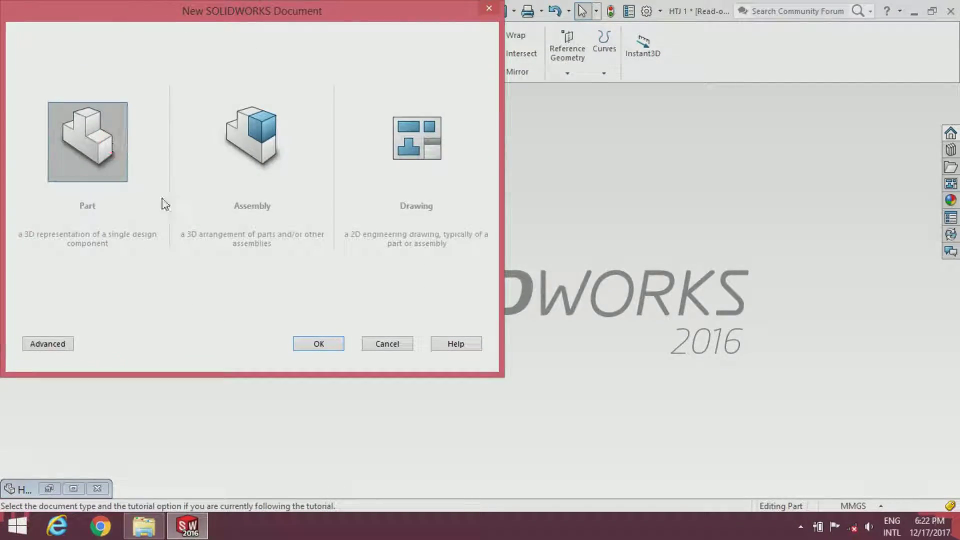
{"action": "left_click", "coordinate": [334, 346]}
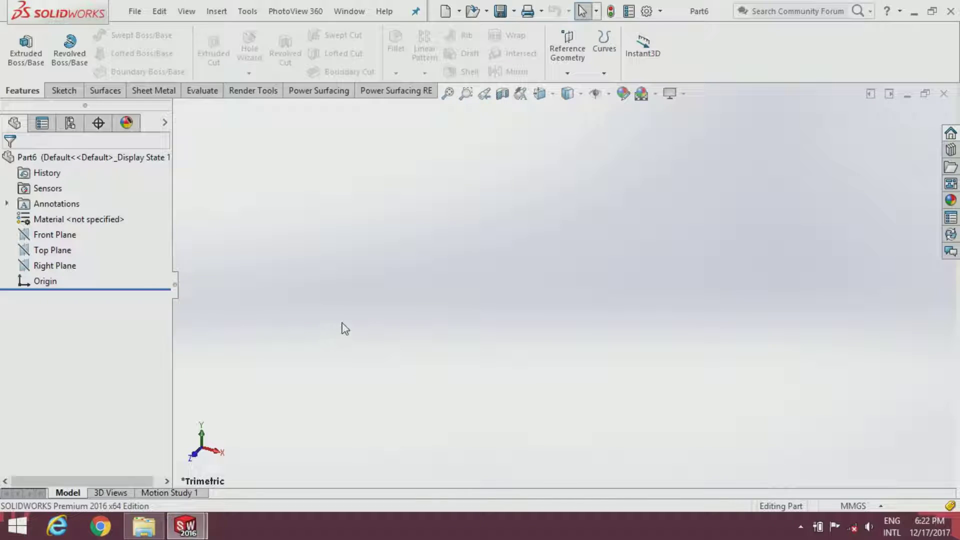
{"action": "left_click", "coordinate": [53, 251]}
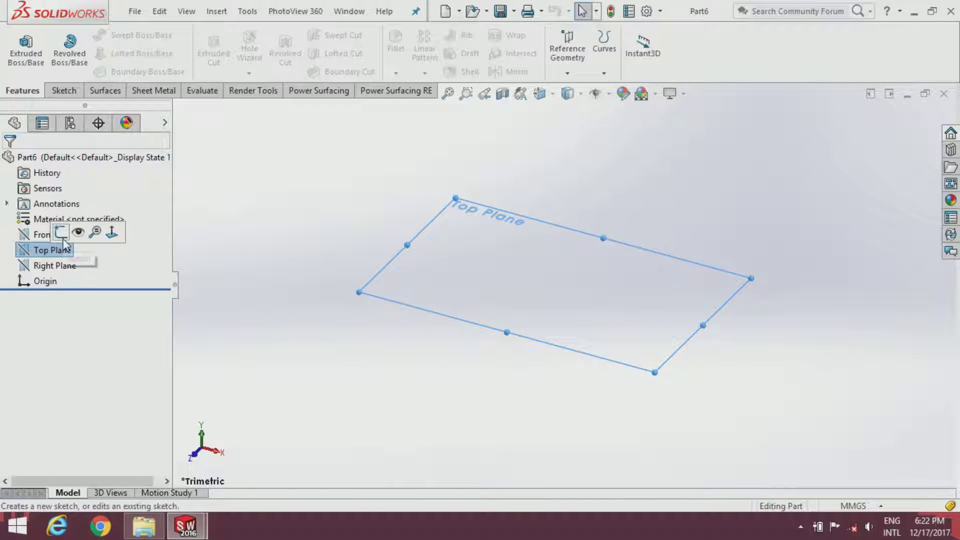
{"action": "left_click", "coordinate": [63, 238]}
{"action": "left_click", "coordinate": [297, 263]}
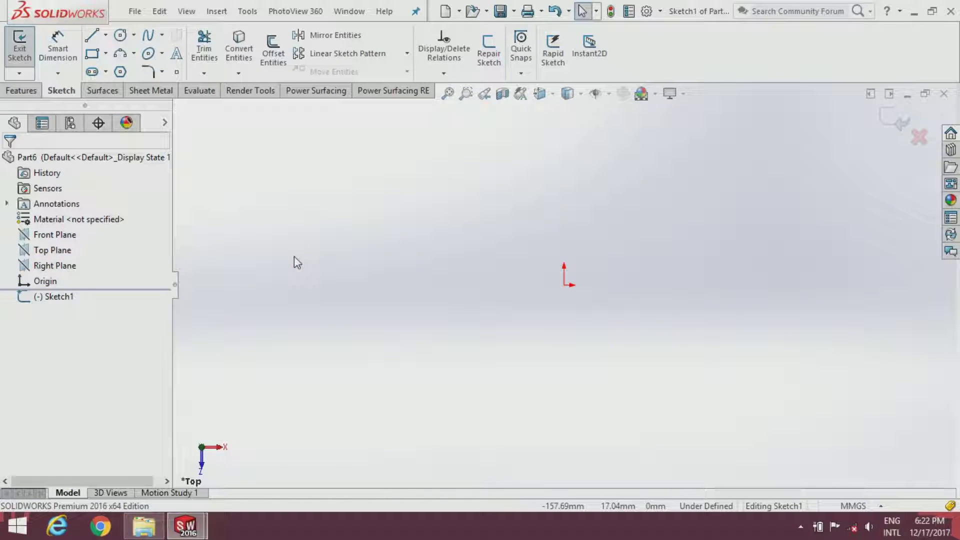
Draw a horizontal midpoint line centred on the origin
{"action": "left_click", "coordinate": [106, 36]}
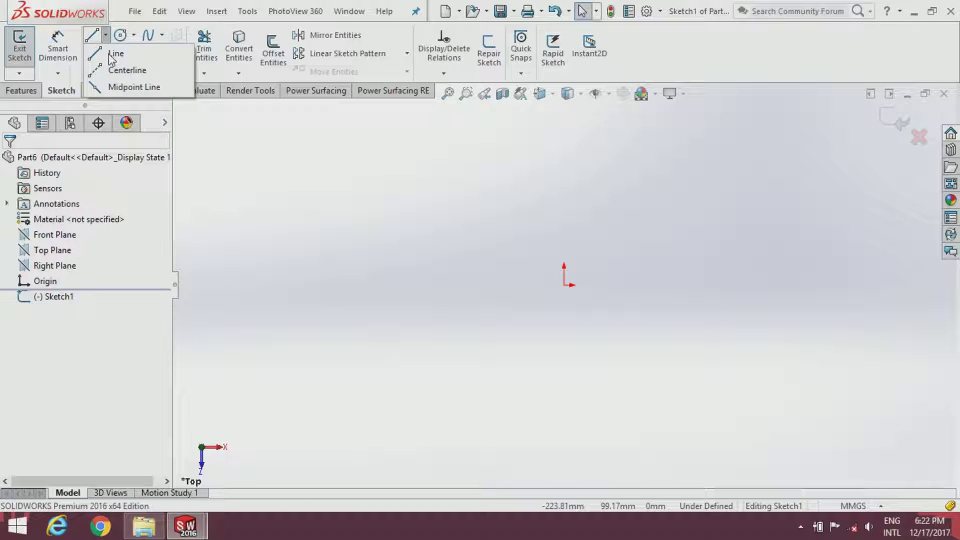
{"action": "left_click", "coordinate": [114, 88]}
{"action": "left_click", "coordinate": [565, 285]}
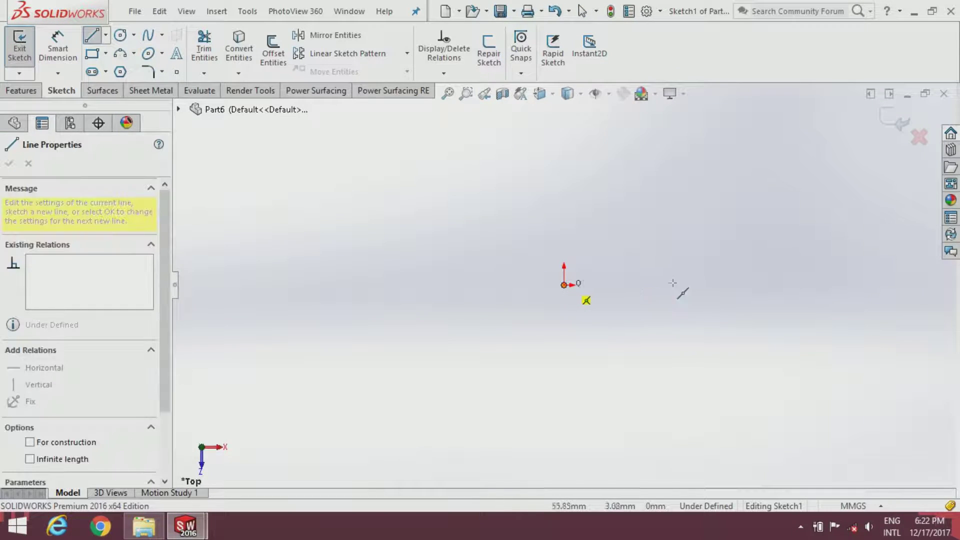
{"action": "left_click", "coordinate": [772, 291]}
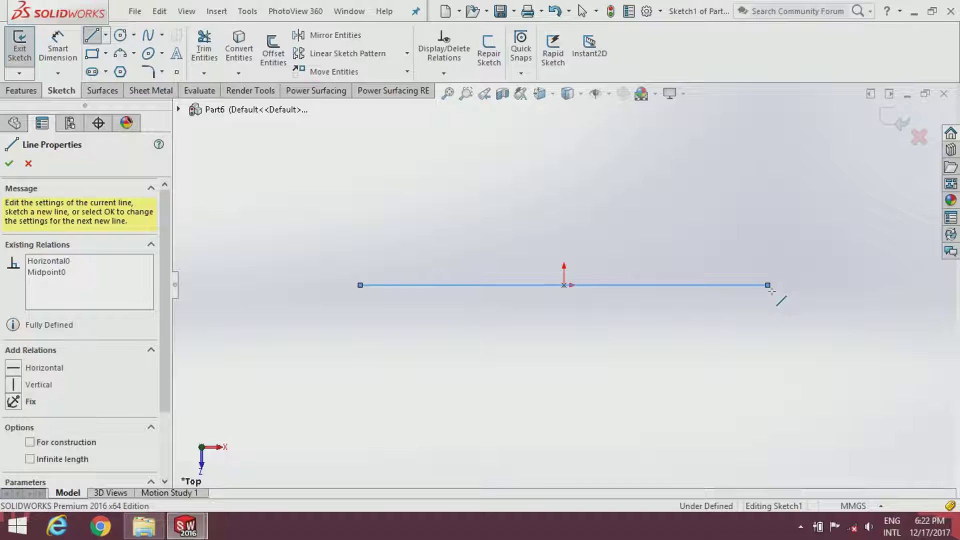
{"action": "key", "text": "Escape"}
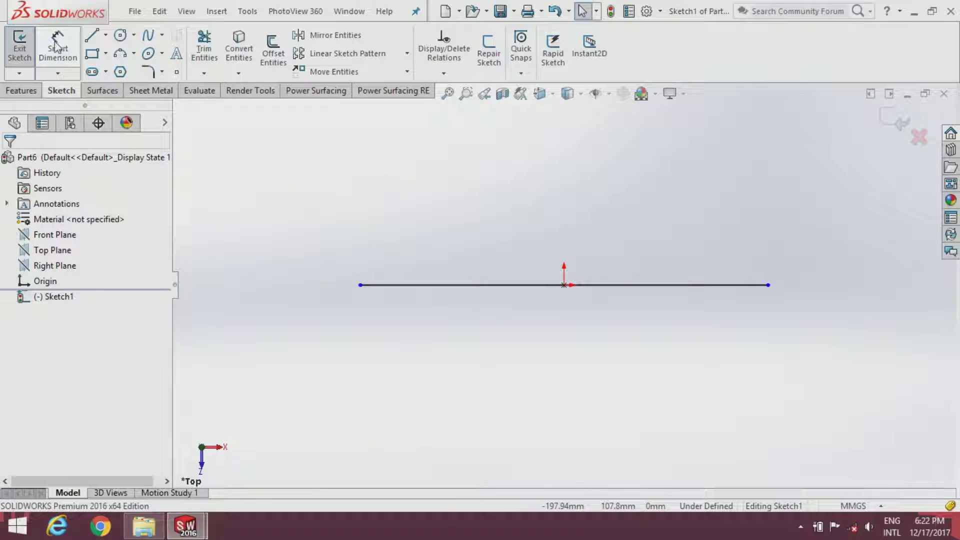
Dimension the midpoint line to 70 mm
{"action": "left_click", "coordinate": [55, 47]}
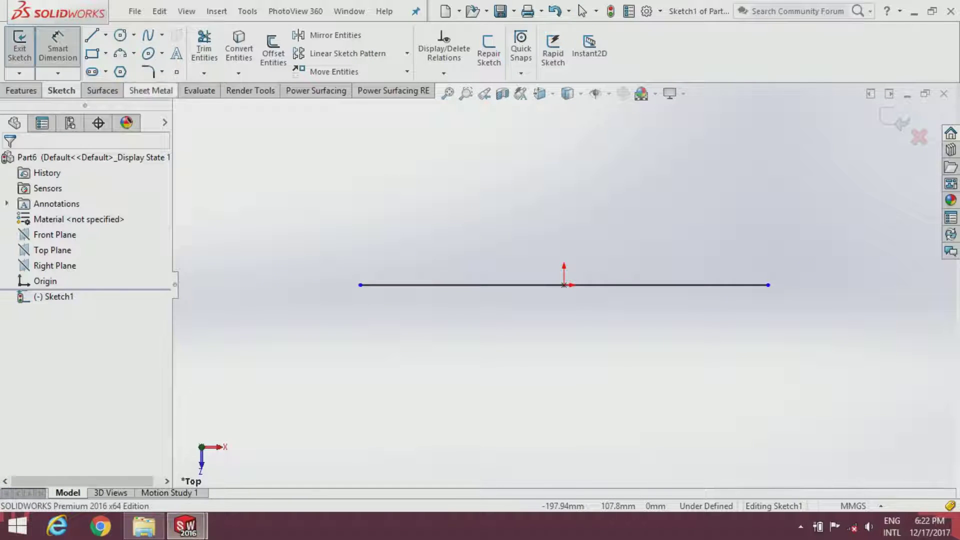
{"action": "left_click", "coordinate": [452, 302]}
{"action": "left_click", "coordinate": [455, 339]}
{"action": "type", "text": "70"}
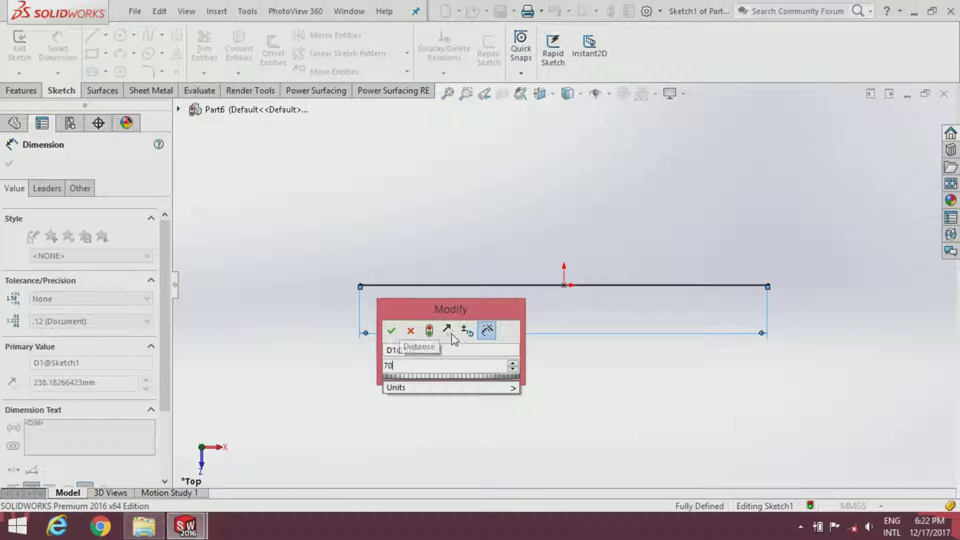
{"action": "key", "text": "Return"}
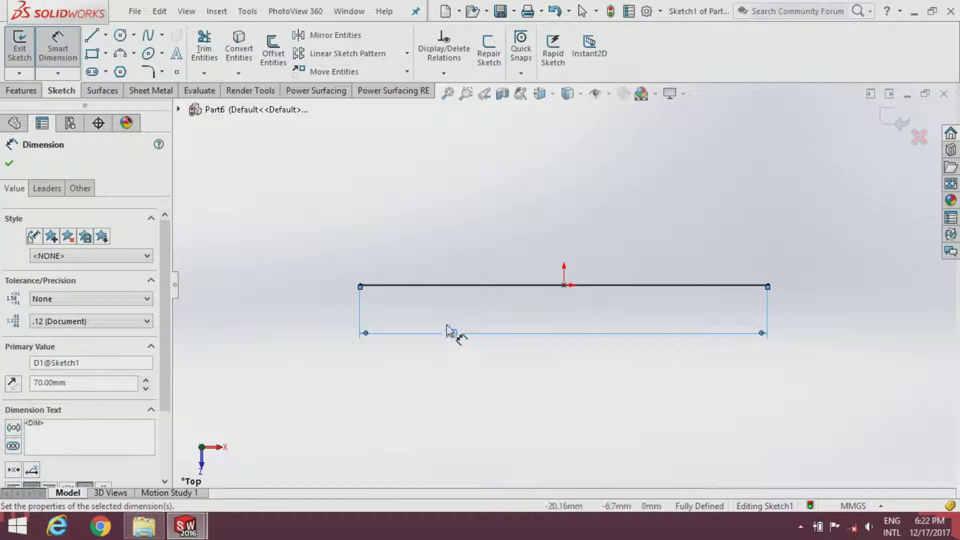
{"action": "key", "text": "Escape"}
{"action": "left_click", "coordinate": [490, 294]}
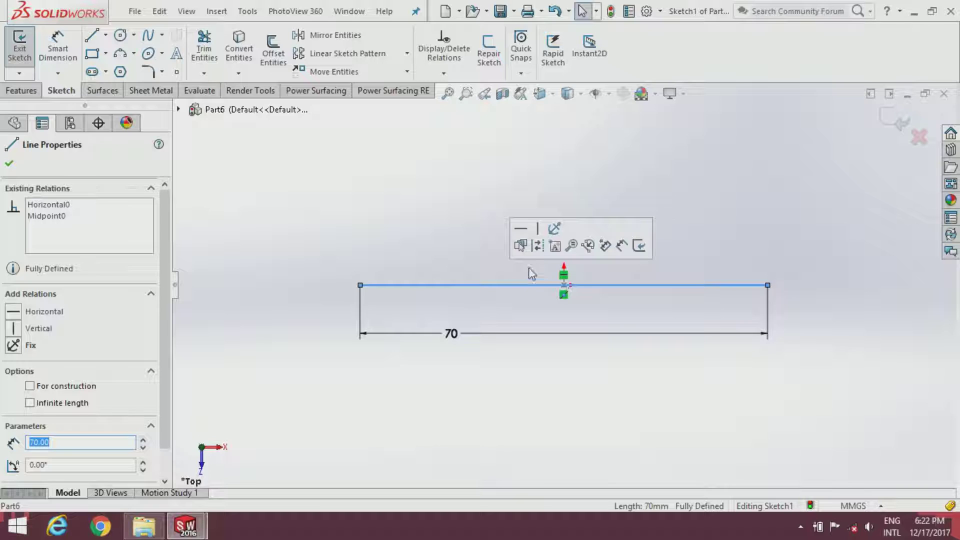
Make the 70 mm line construction and draw a closed six-sided outline between its endpoints
{"action": "left_click", "coordinate": [534, 250]}
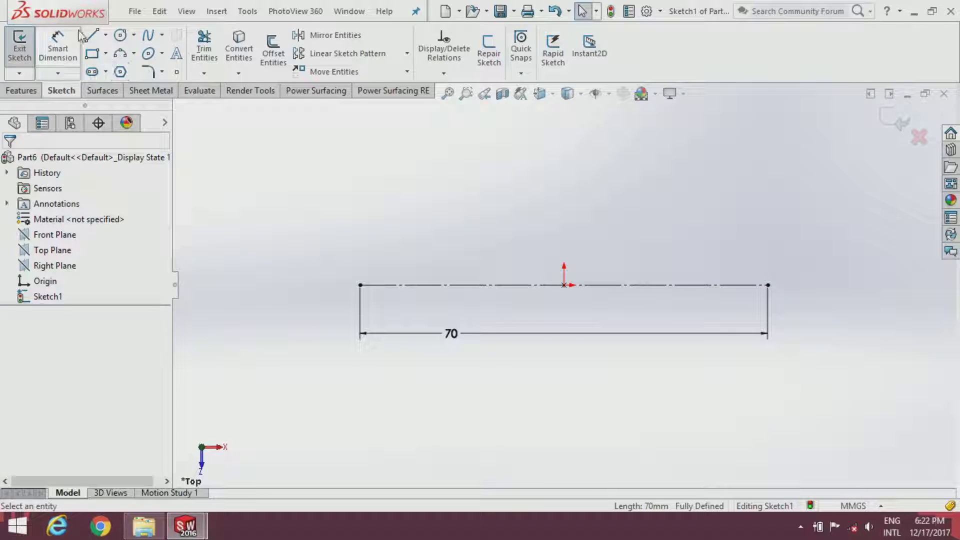
{"action": "left_click", "coordinate": [361, 285]}
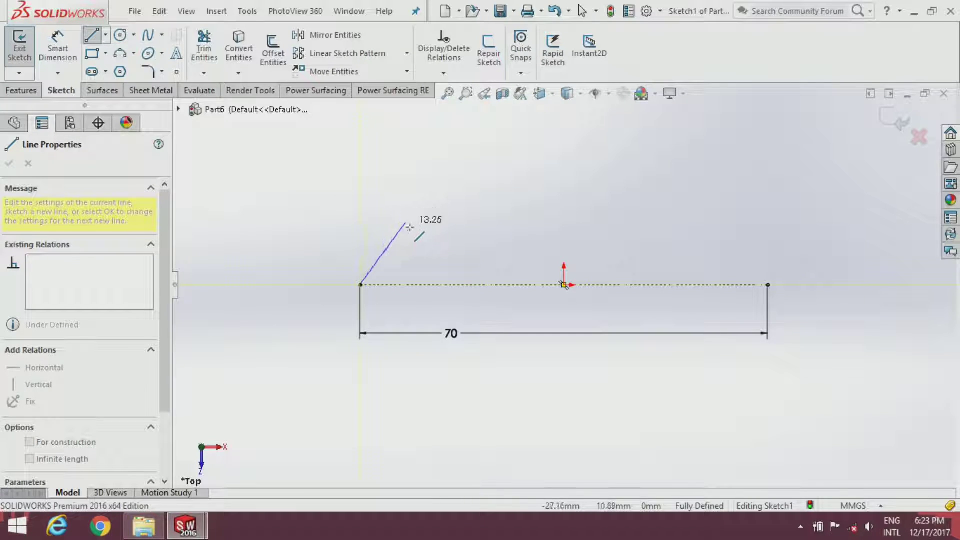
{"action": "left_click", "coordinate": [405, 223]}
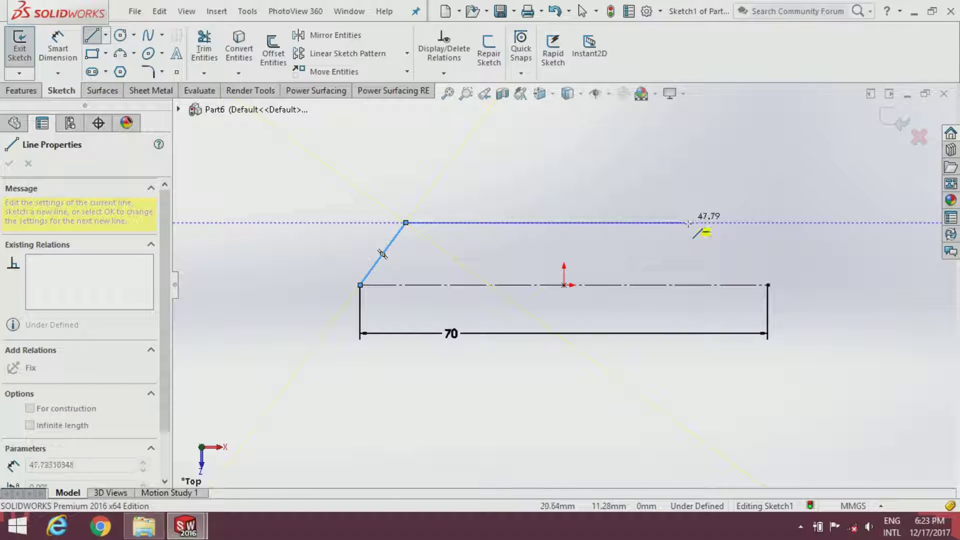
{"action": "left_click", "coordinate": [706, 223]}
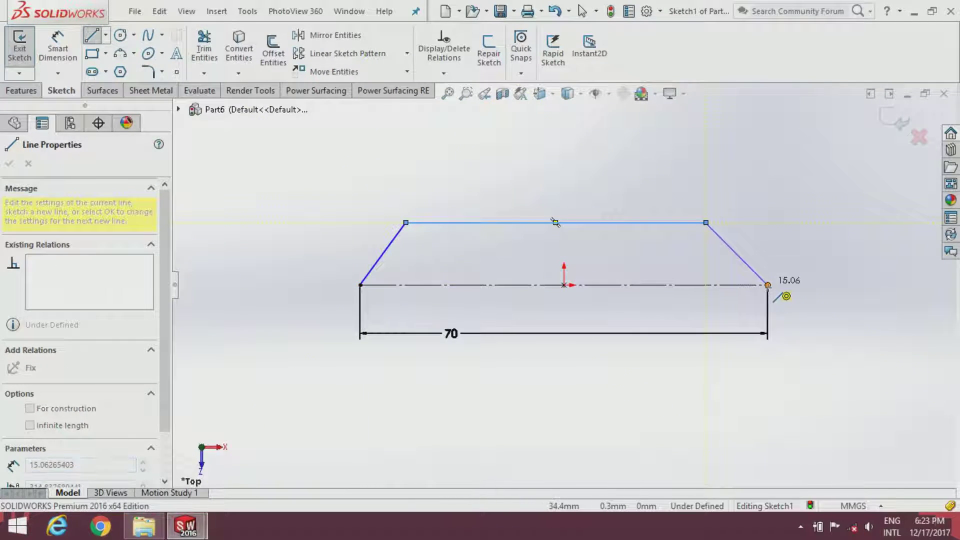
{"action": "left_click", "coordinate": [768, 285]}
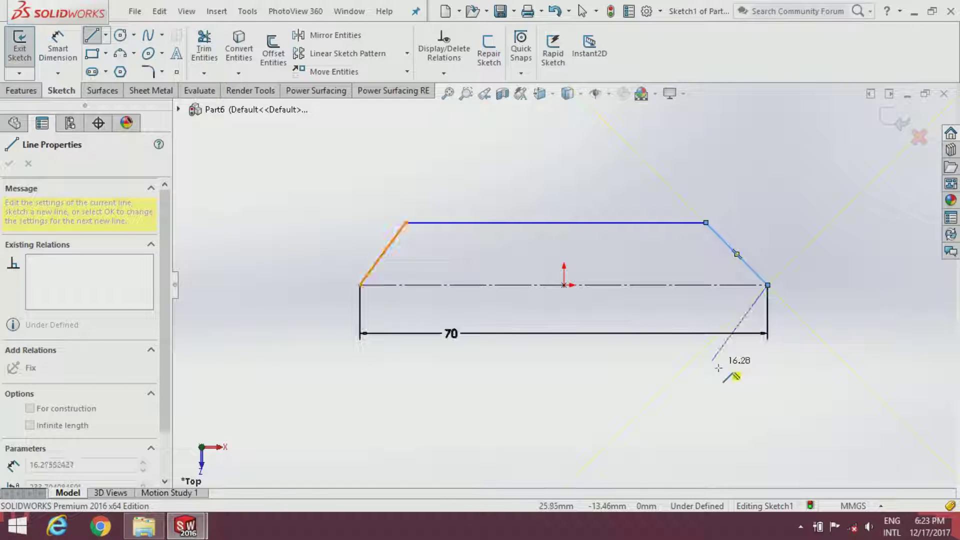
{"action": "left_click", "coordinate": [714, 351]}
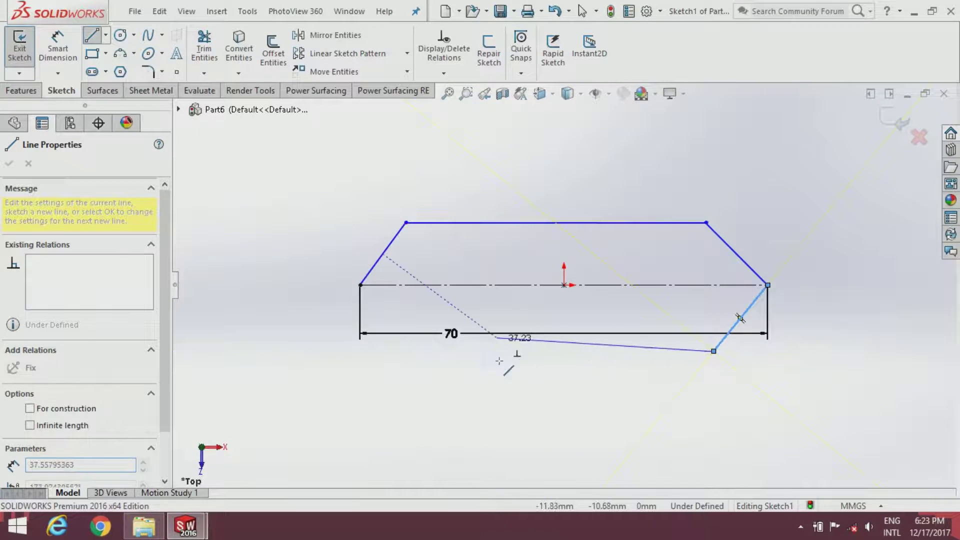
{"action": "left_click", "coordinate": [434, 351]}
{"action": "left_click", "coordinate": [360, 285]}
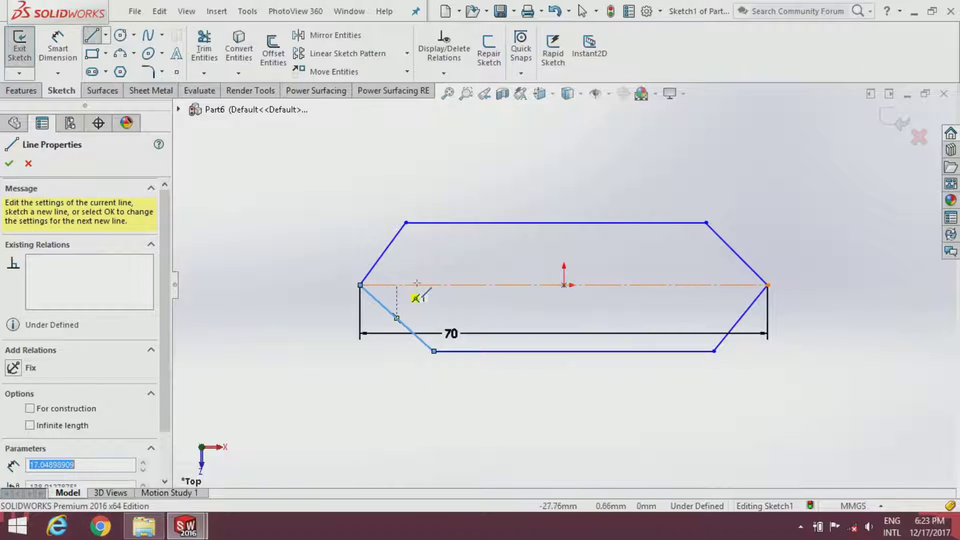
{"action": "key", "text": "Escape"}
{"action": "left_click", "coordinate": [58, 50]}
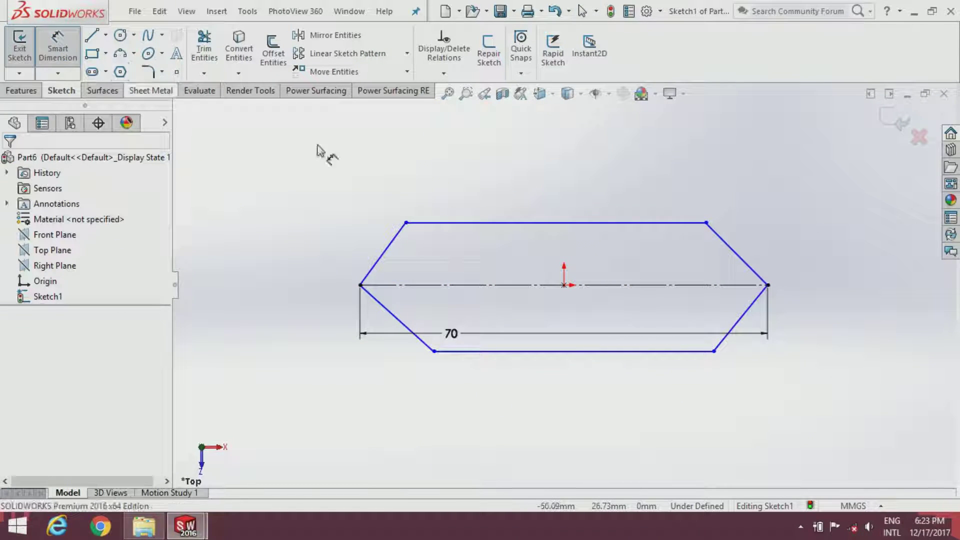
Dimension the top and bottom edges 12.5 mm from the centerline
{"action": "left_click", "coordinate": [481, 223]}
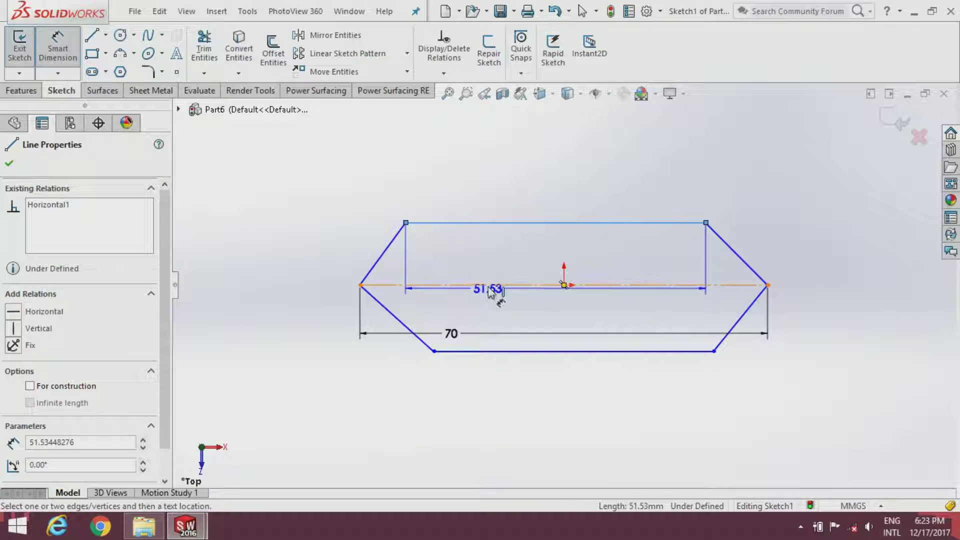
{"action": "left_click", "coordinate": [493, 286]}
{"action": "left_click", "coordinate": [488, 270]}
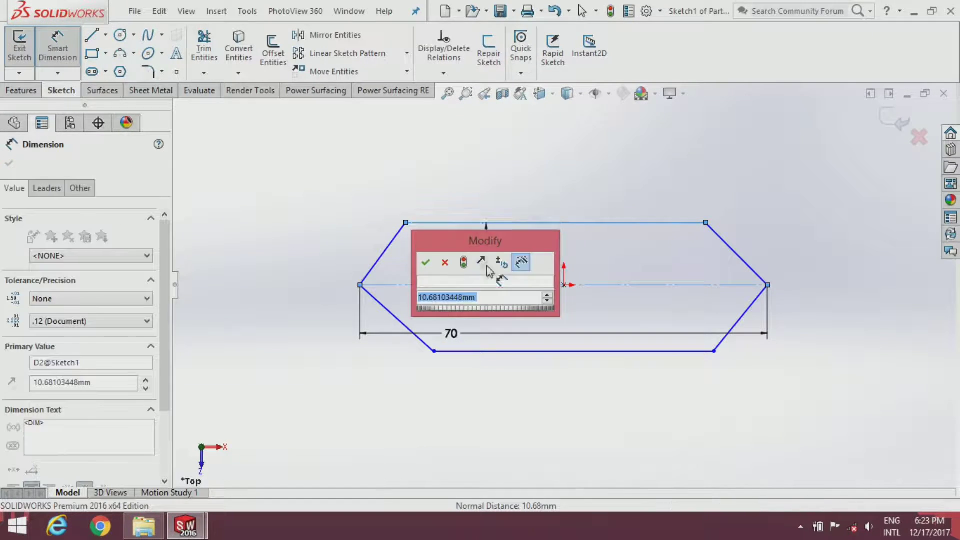
{"action": "type", "text": "12.5"}
{"action": "key", "text": "Return"}
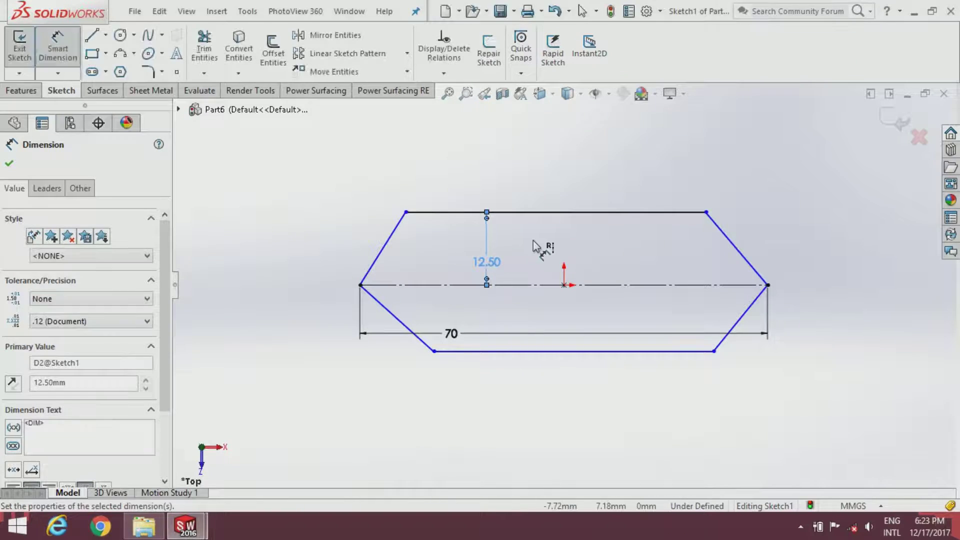
{"action": "left_click", "coordinate": [535, 285]}
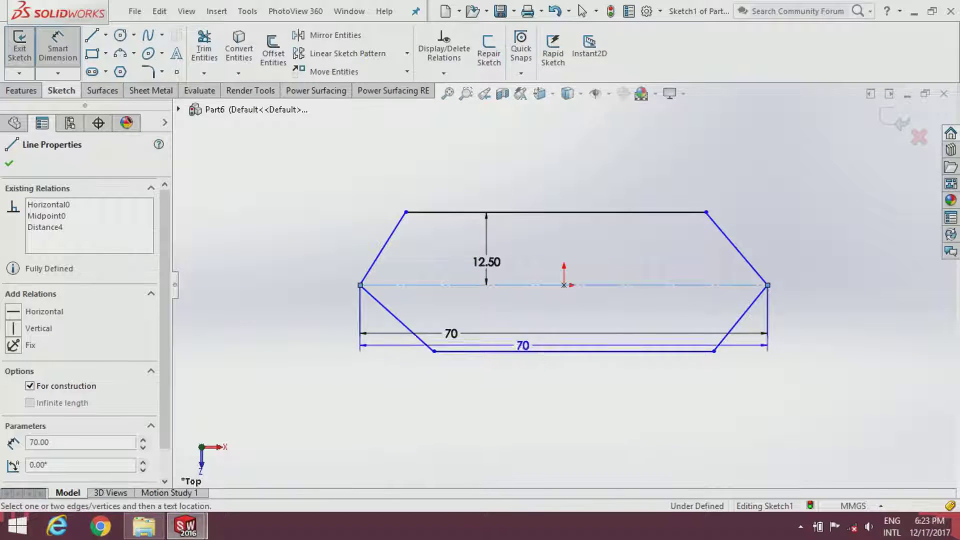
{"action": "left_click", "coordinate": [572, 351]}
{"action": "left_click", "coordinate": [523, 319]}
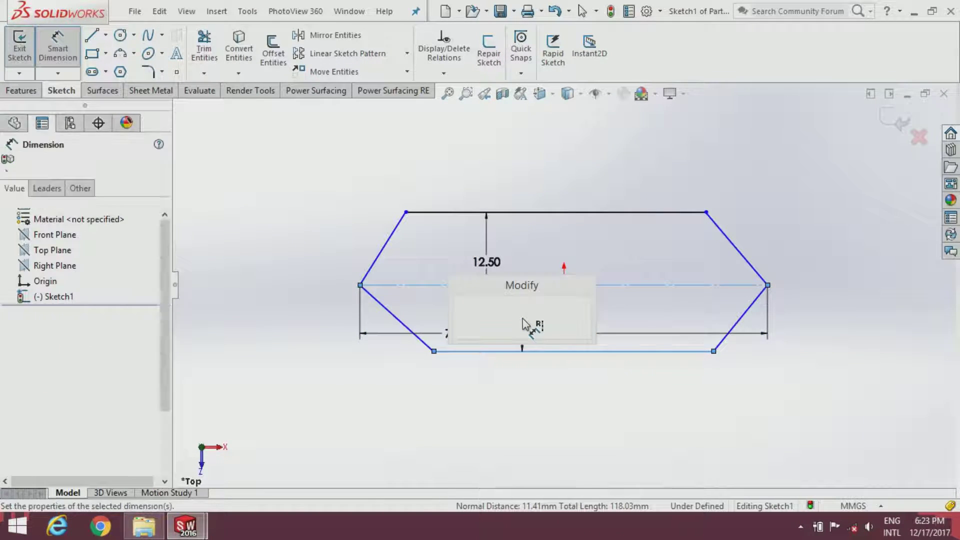
{"action": "type", "text": "12.5"}
{"action": "key", "text": "Return"}
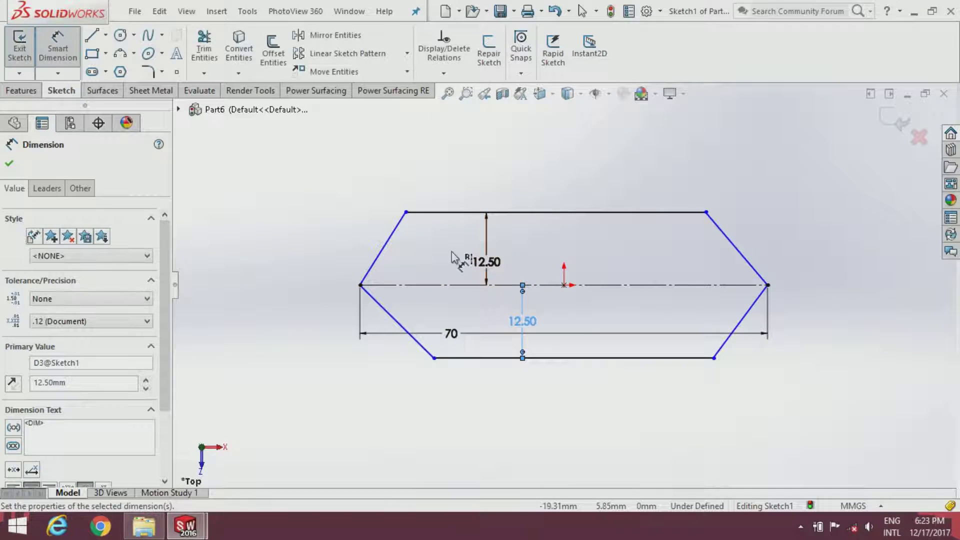
{"action": "key", "text": "Escape"}
Set the upper-left and lower-left corner angles to 120°
{"action": "left_click", "coordinate": [428, 215]}
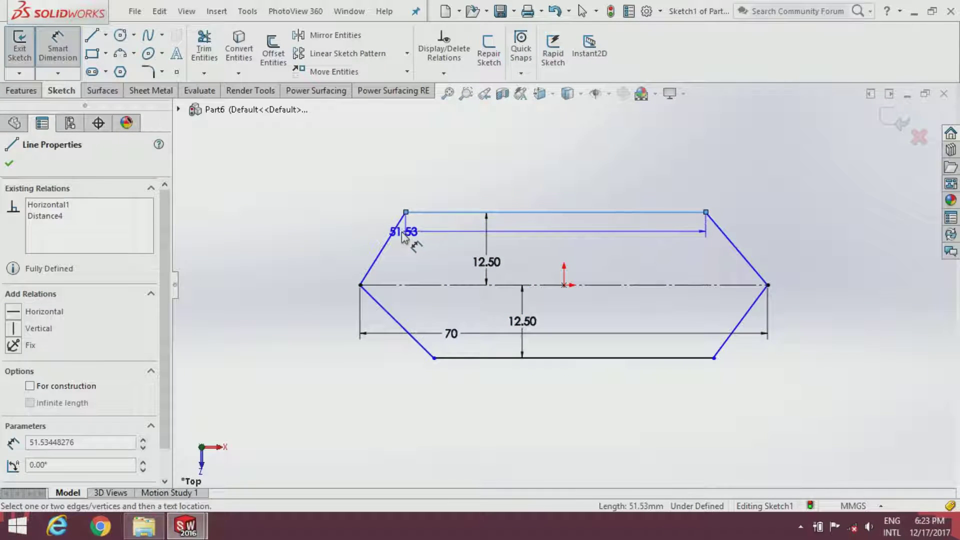
{"action": "left_click", "coordinate": [395, 231]}
{"action": "left_click", "coordinate": [422, 245]}
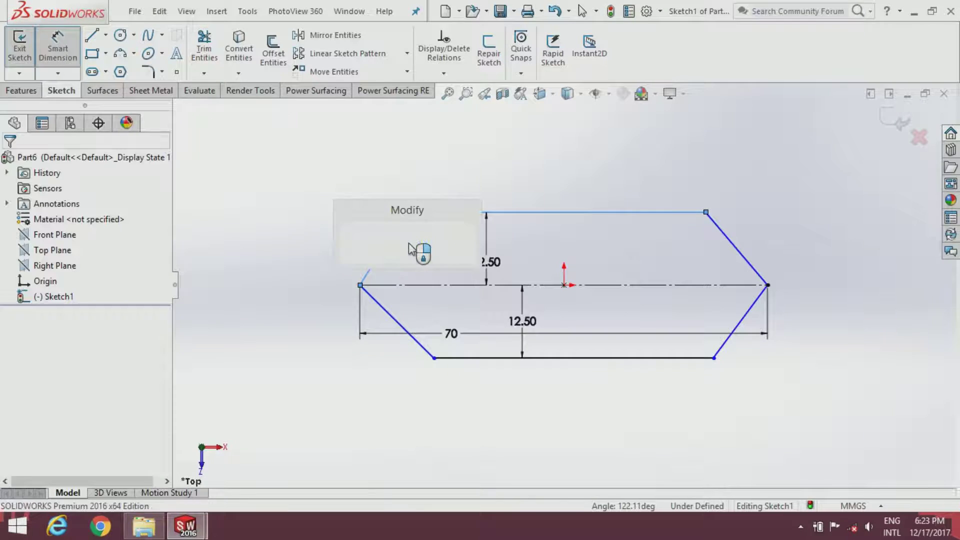
{"action": "type", "text": "120"}
{"action": "key", "text": "Return"}
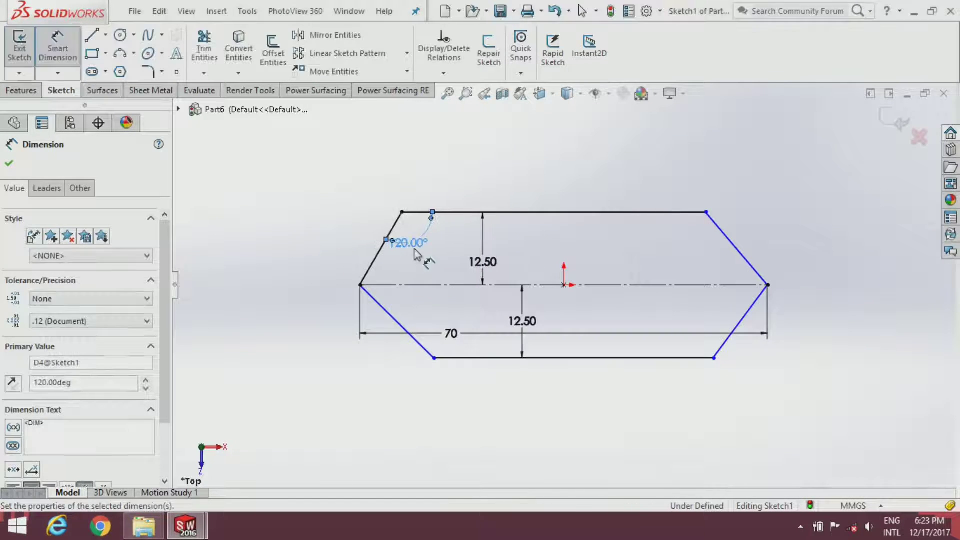
{"action": "left_click", "coordinate": [425, 257]}
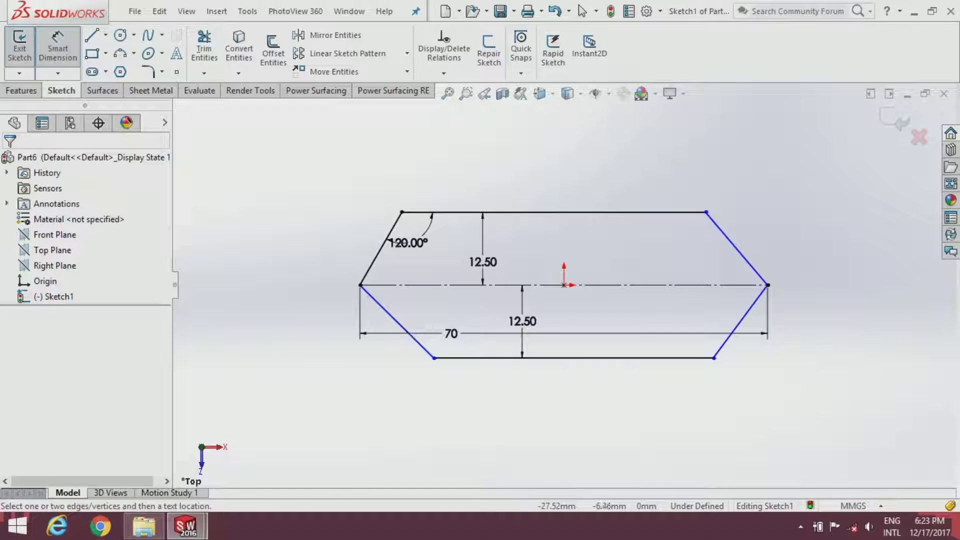
{"action": "left_click", "coordinate": [403, 332]}
{"action": "left_click", "coordinate": [460, 358]}
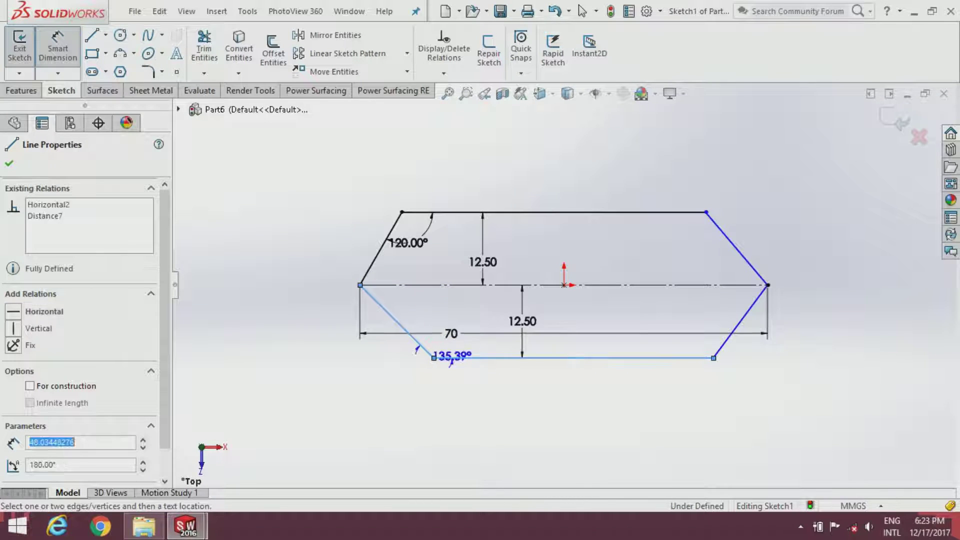
{"action": "left_click", "coordinate": [436, 313]}
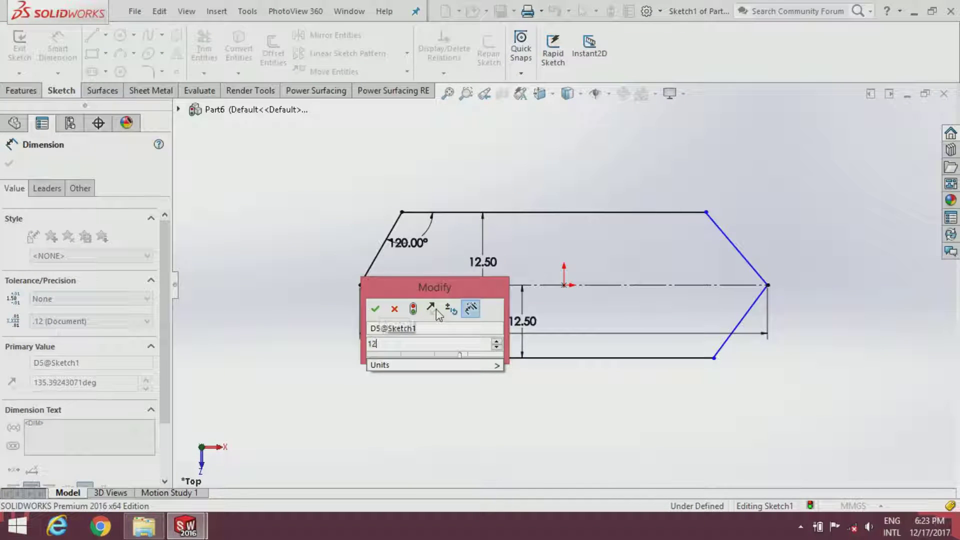
{"action": "type", "text": "120"}
{"action": "key", "text": "Return"}
{"action": "left_click", "coordinate": [676, 240]}
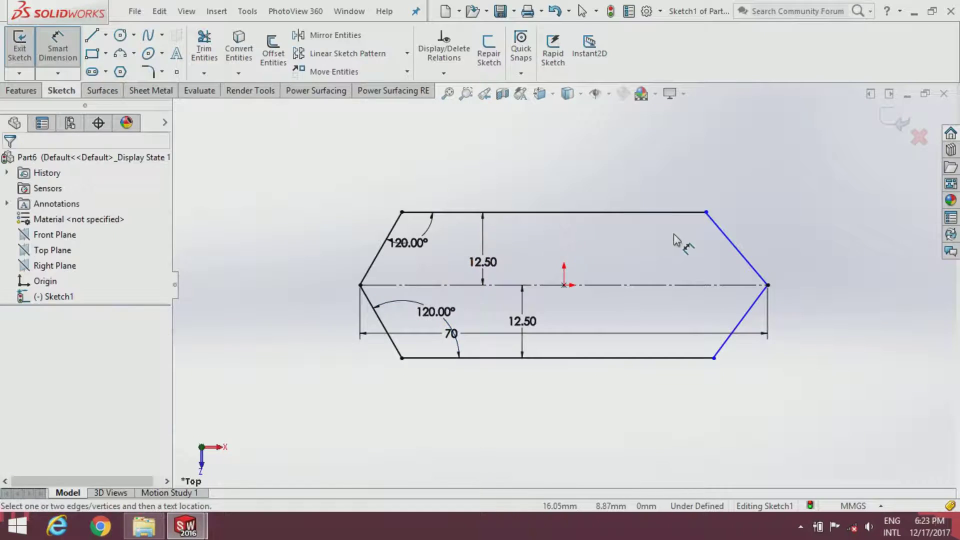
Set the upper-right and lower-right corner angles to 120°, fully defining the sketch
{"action": "left_click", "coordinate": [714, 227]}
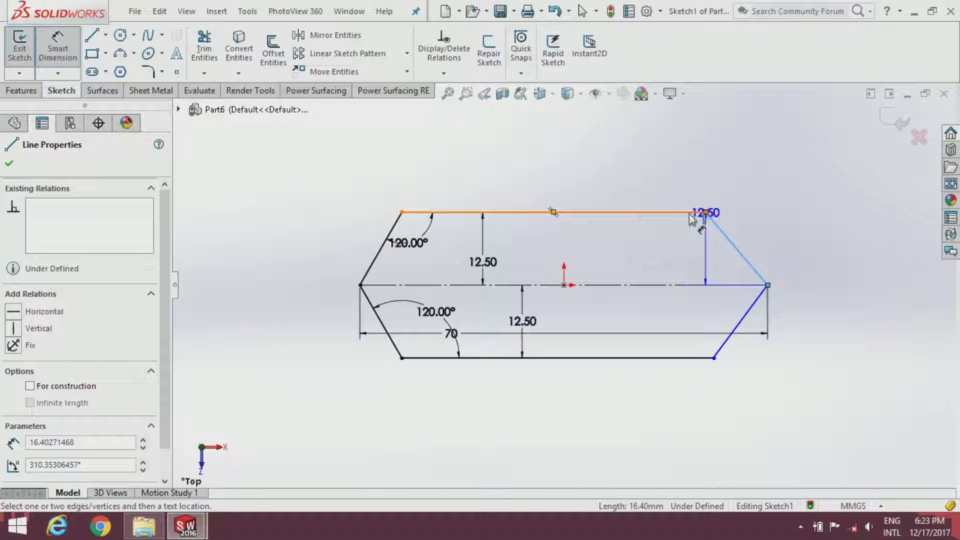
{"action": "left_click", "coordinate": [690, 213]}
{"action": "left_click", "coordinate": [697, 244]}
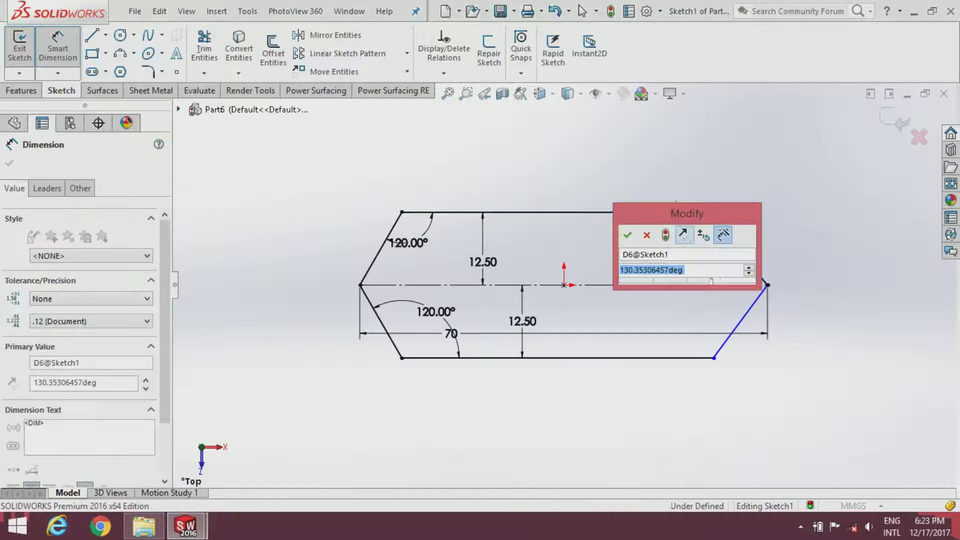
{"action": "type", "text": "120"}
{"action": "key", "text": "Return"}
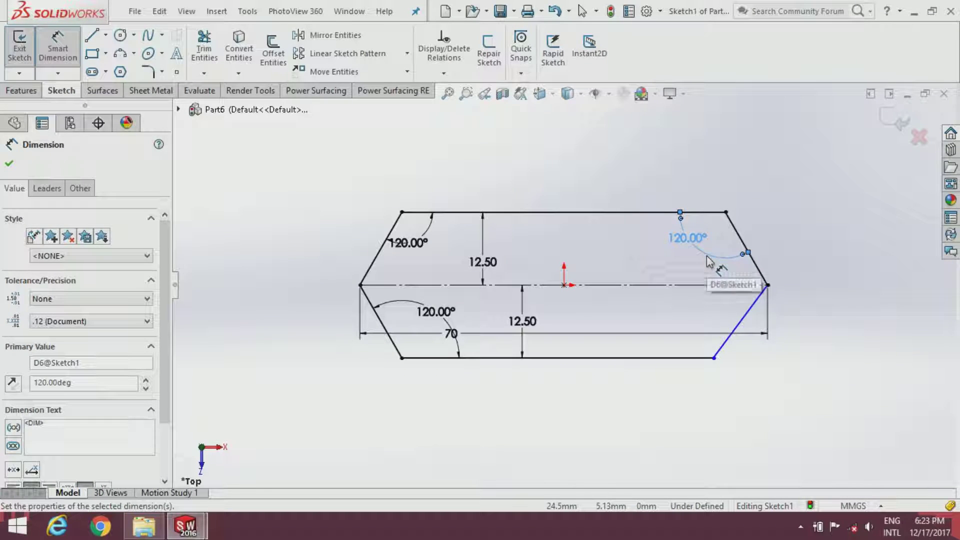
{"action": "left_click", "coordinate": [688, 270]}
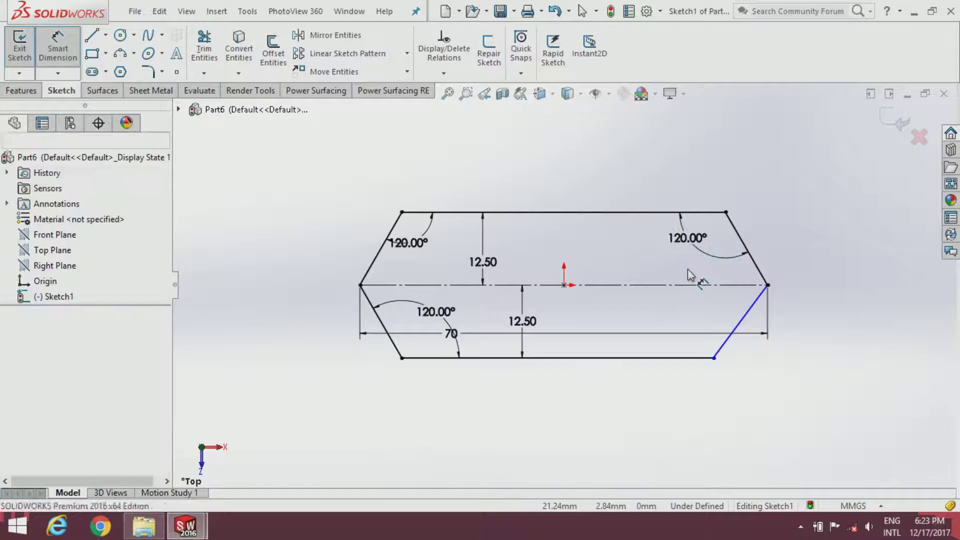
{"action": "left_click", "coordinate": [747, 315]}
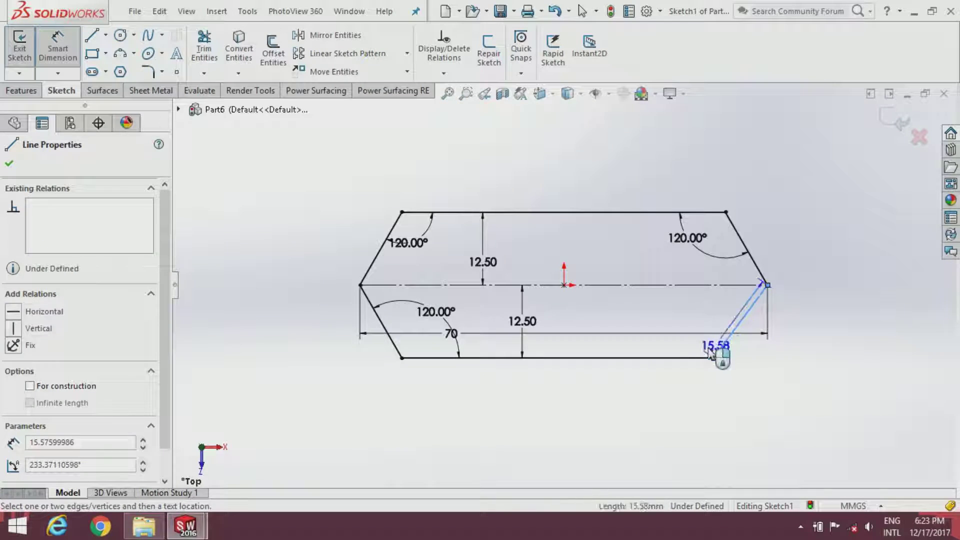
{"action": "left_click", "coordinate": [692, 358]}
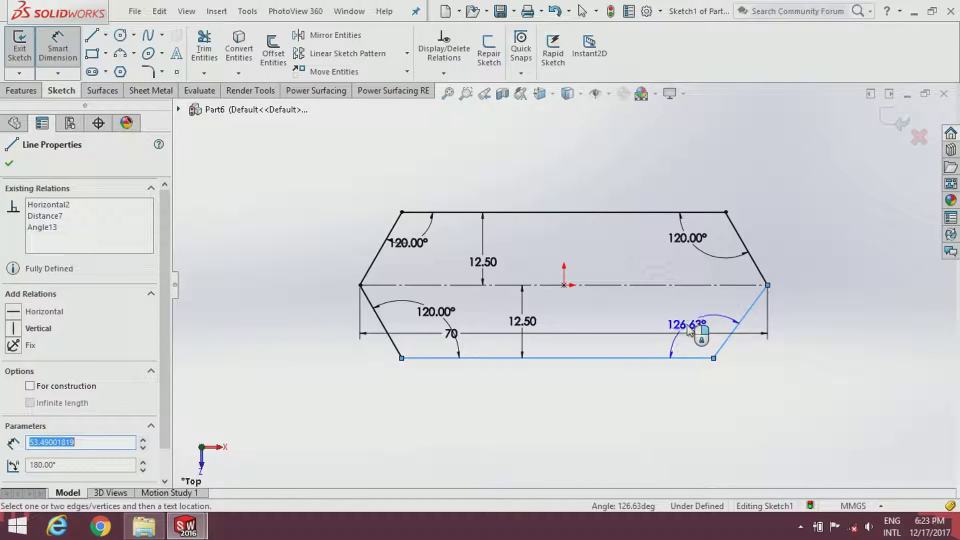
{"action": "left_click", "coordinate": [688, 330]}
{"action": "type", "text": "120"}
{"action": "key", "text": "Return"}
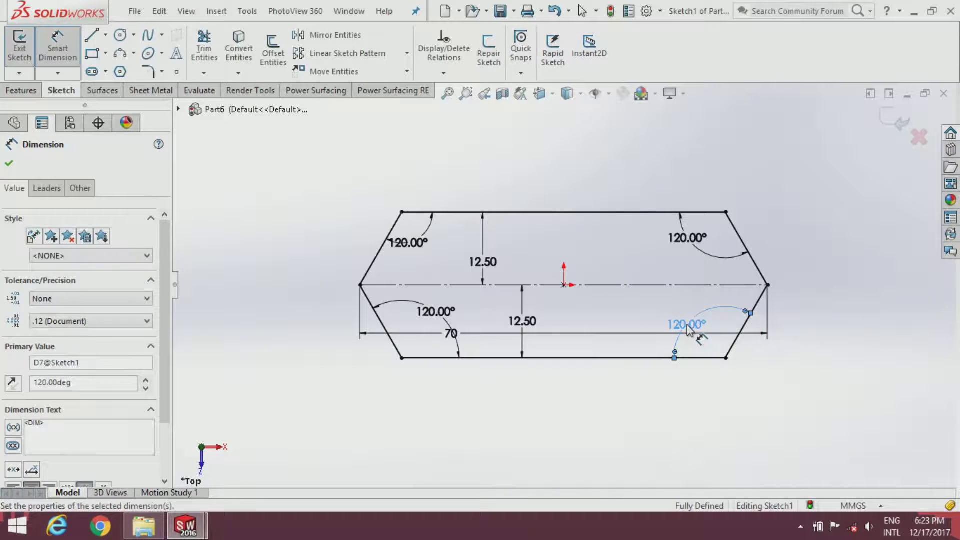
{"action": "left_click", "coordinate": [19, 161]}
Extrude the hexagon sketch 38 mm Blind into Boss-Extrude1
{"action": "left_click", "coordinate": [20, 91]}
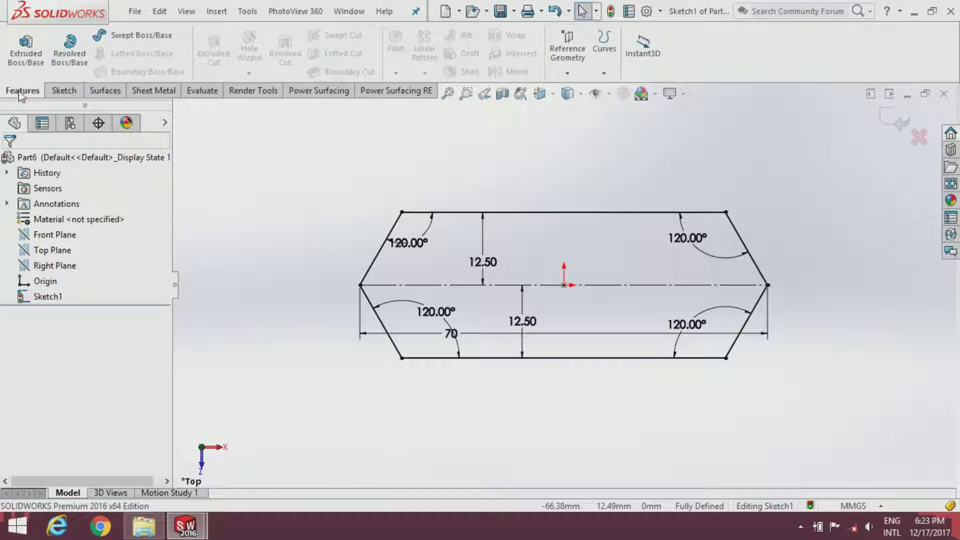
{"action": "left_click", "coordinate": [26, 47]}
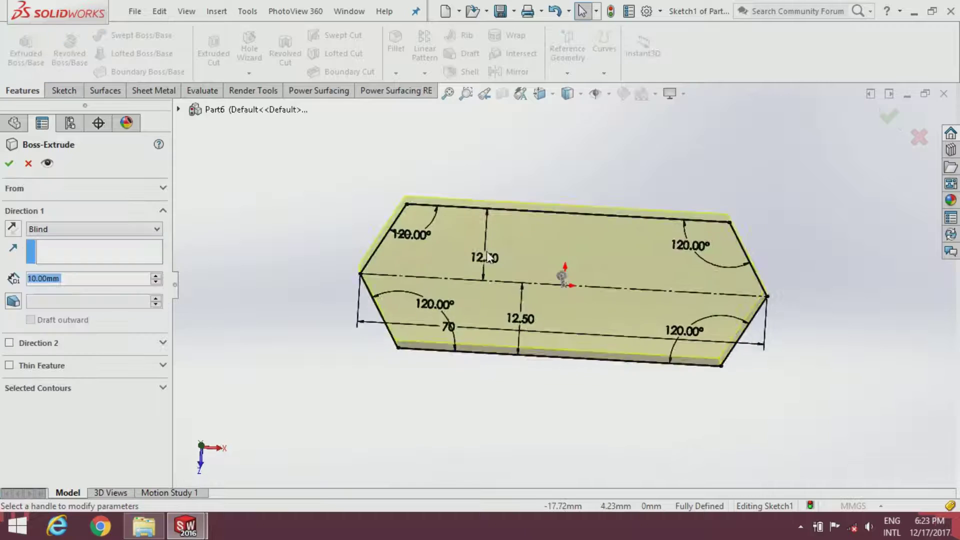
{"action": "type", "text": "38"}
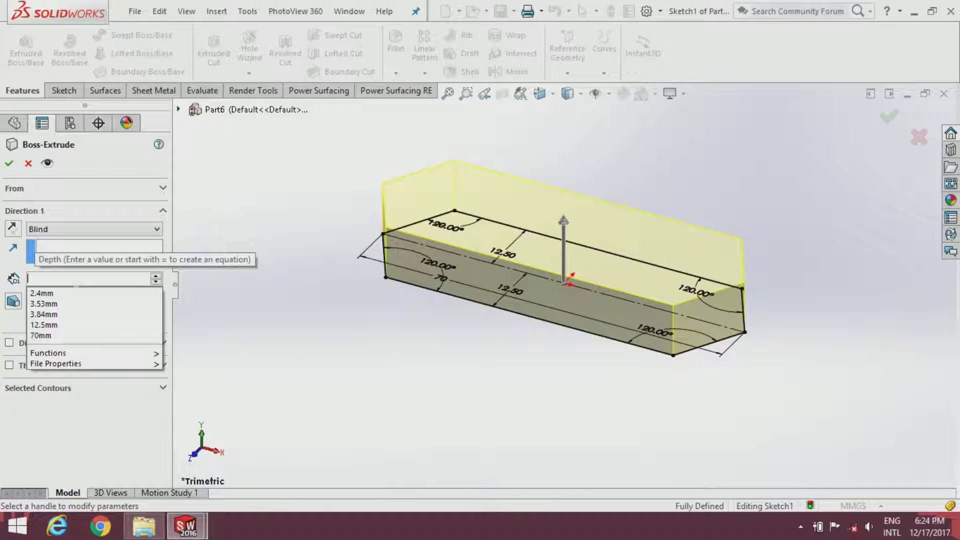
{"action": "key", "text": "Return"}
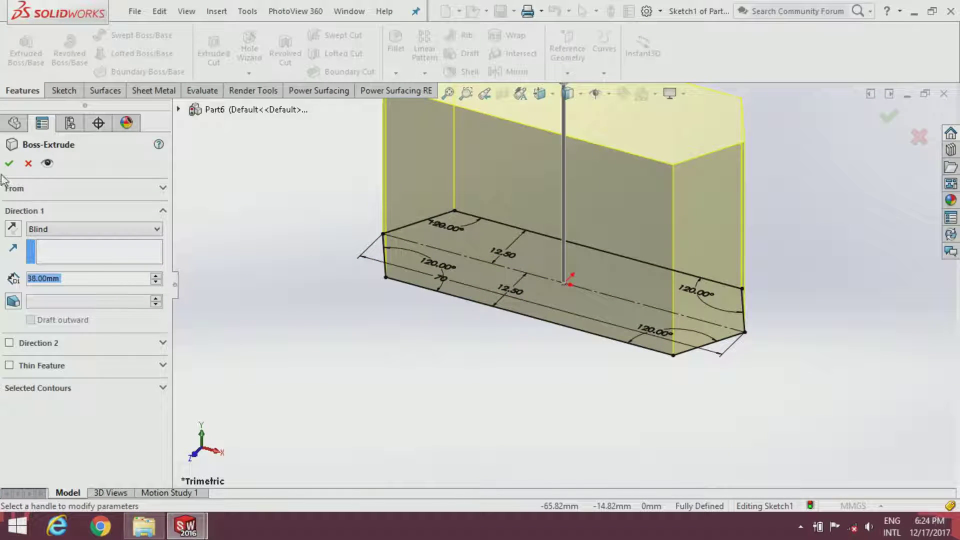
{"action": "left_click", "coordinate": [10, 168]}
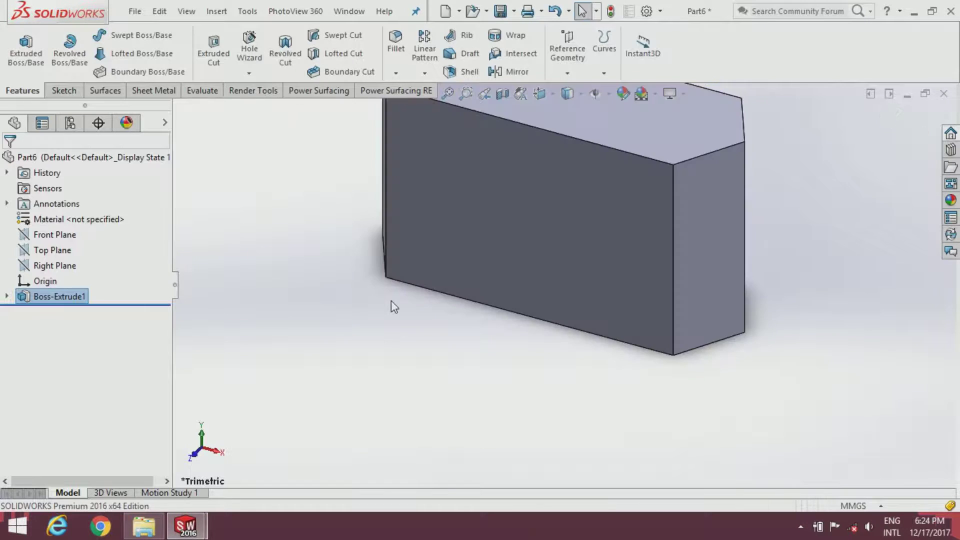
{"action": "mouse_move", "coordinate": [566, 197]}
{"action": "middle_mouse_down"}
{"action": "mouse_move", "coordinate": [602, 202]}
{"action": "mouse_move", "coordinate": [597, 170]}
{"action": "middle_mouse_up"}
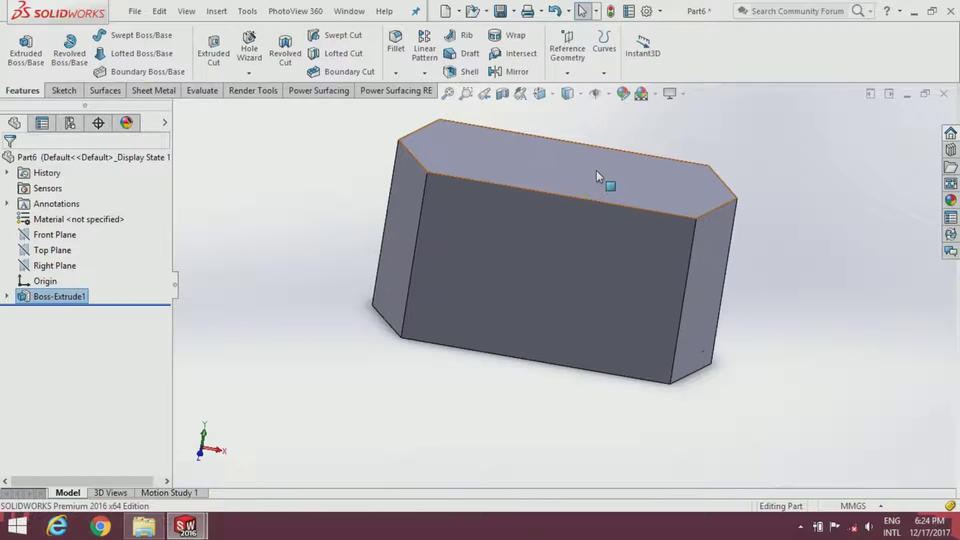
Start a new sketch on the Front Plane
{"action": "left_click", "coordinate": [68, 238]}
{"action": "left_click", "coordinate": [77, 212]}
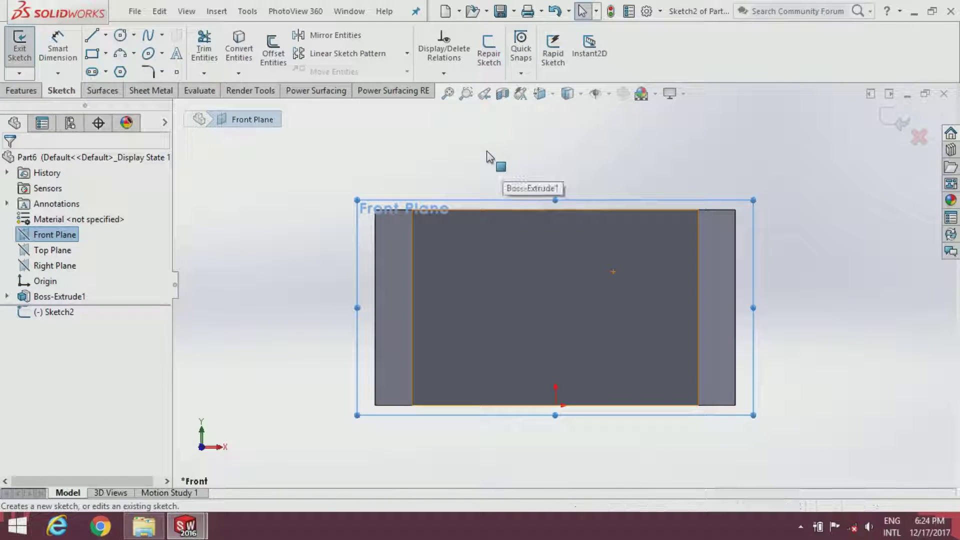
{"action": "left_click", "coordinate": [492, 157]}
{"action": "scroll", "coordinate": [493, 179], "scroll_direction": "down", "scroll_amount": 1}
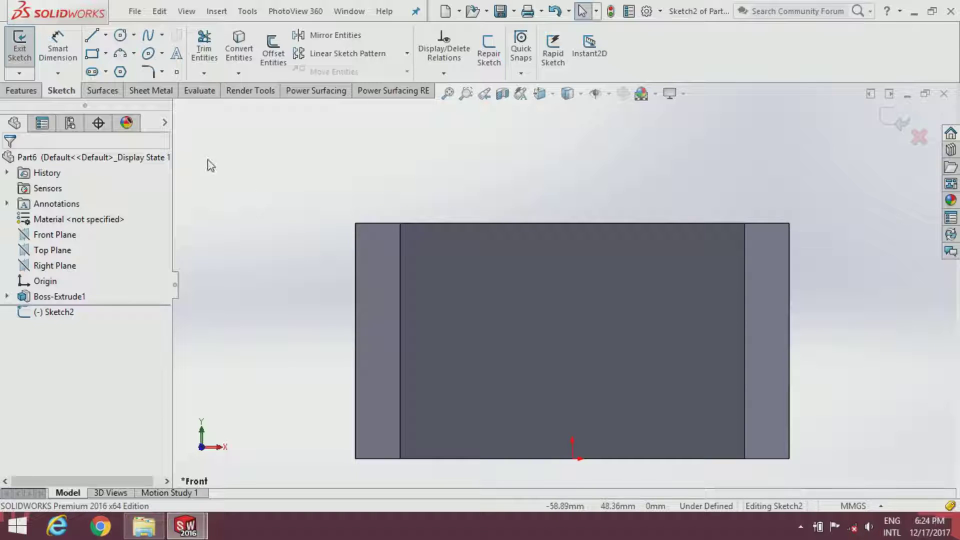
{"action": "left_click", "coordinate": [92, 40]}
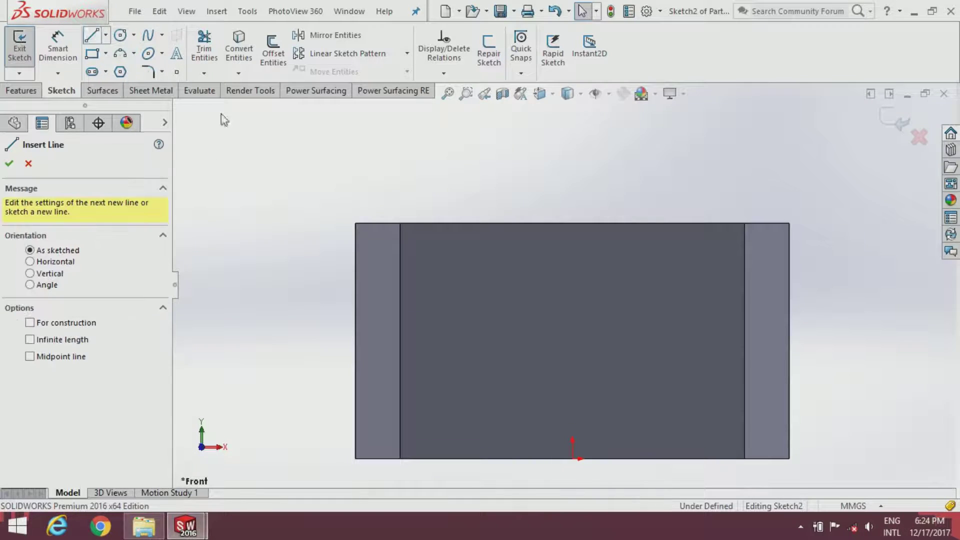
Draw a closed two-step staircase outline from the top edge to the block's right edge
{"action": "left_click", "coordinate": [488, 228]}
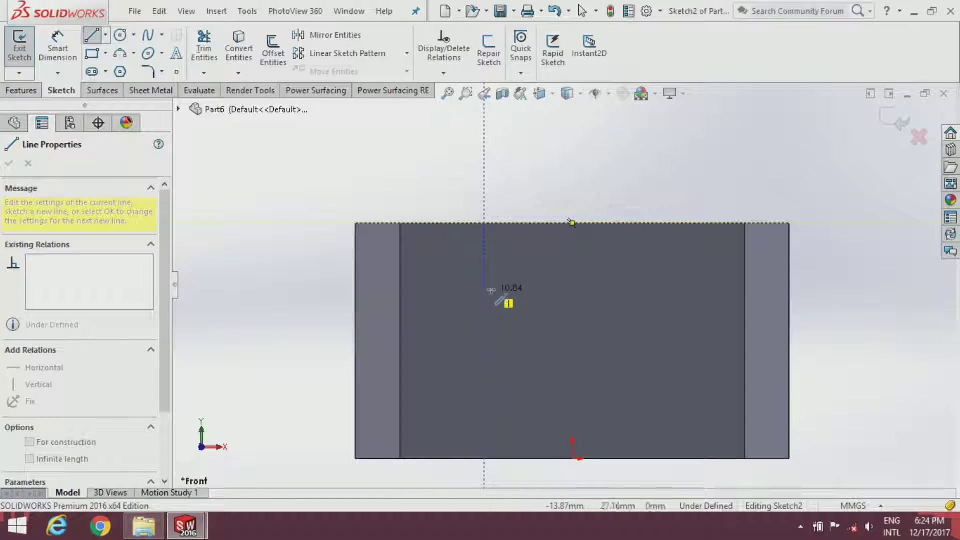
{"action": "left_click", "coordinate": [488, 278]}
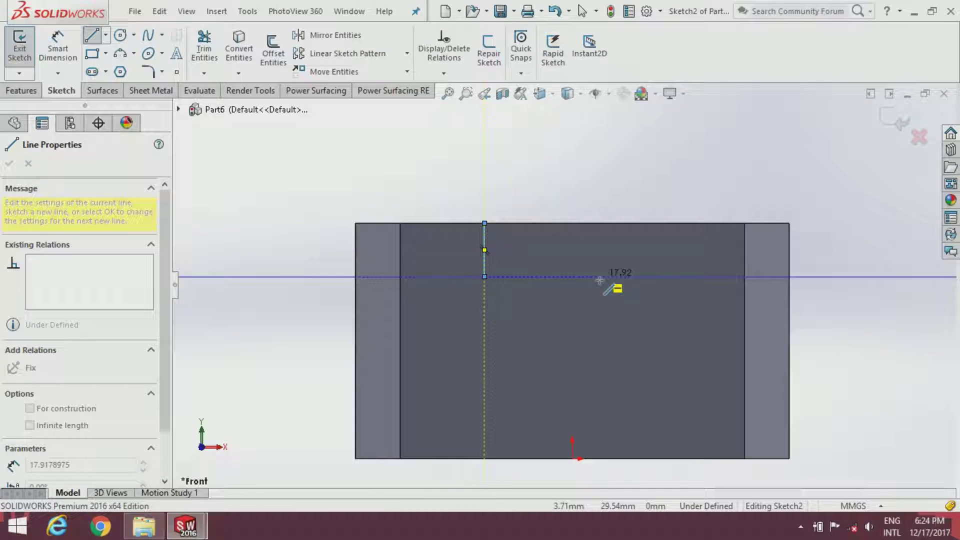
{"action": "left_click", "coordinate": [618, 277]}
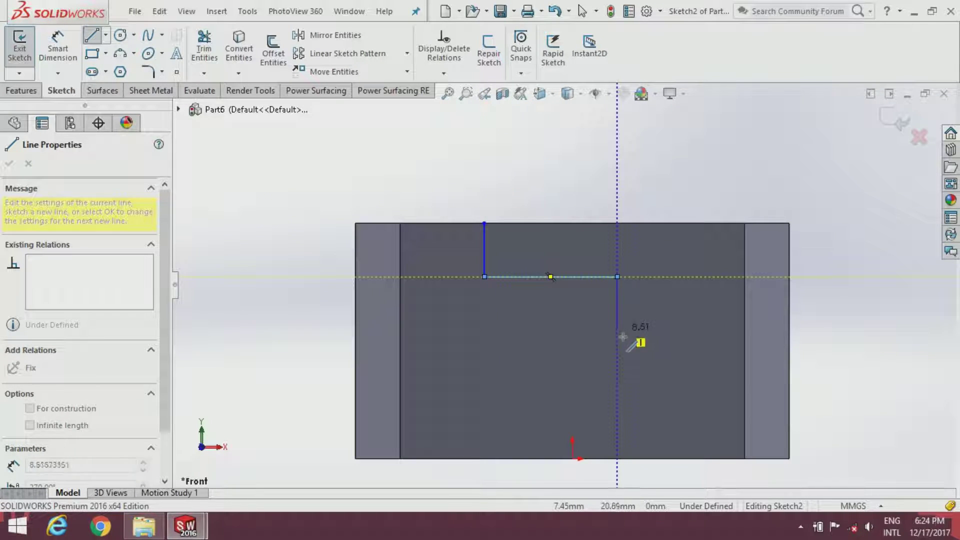
{"action": "left_click", "coordinate": [619, 333]}
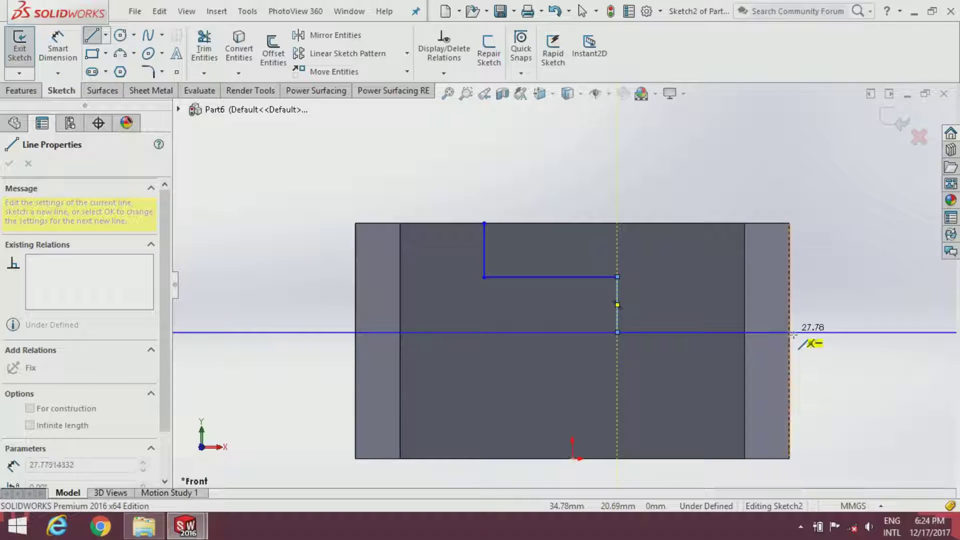
{"action": "left_click", "coordinate": [789, 333]}
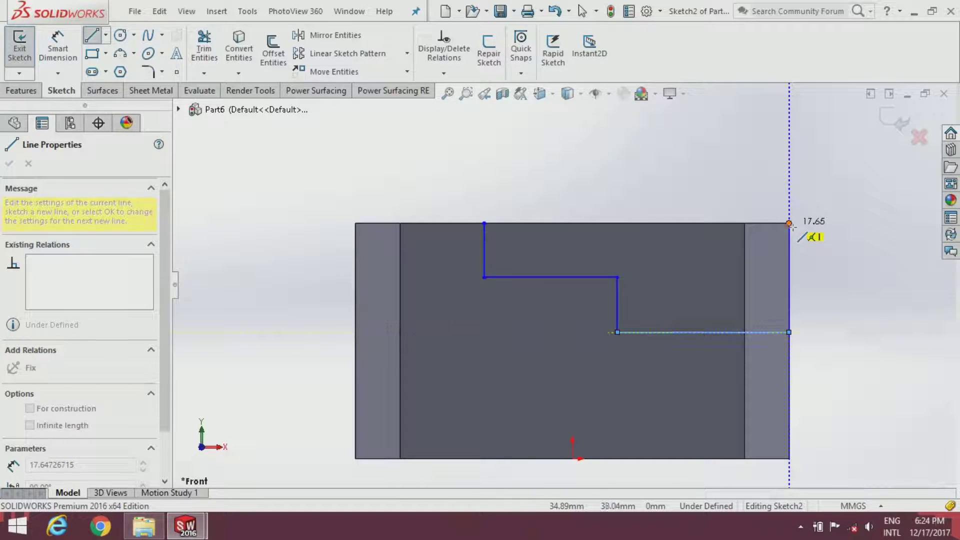
{"action": "left_click", "coordinate": [790, 223]}
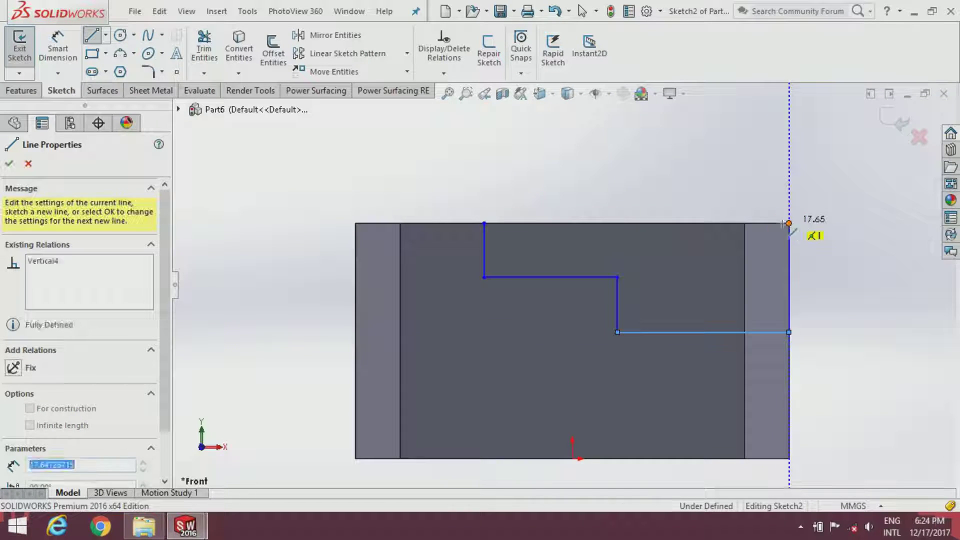
{"action": "left_click", "coordinate": [485, 223]}
{"action": "key", "text": "Escape"}
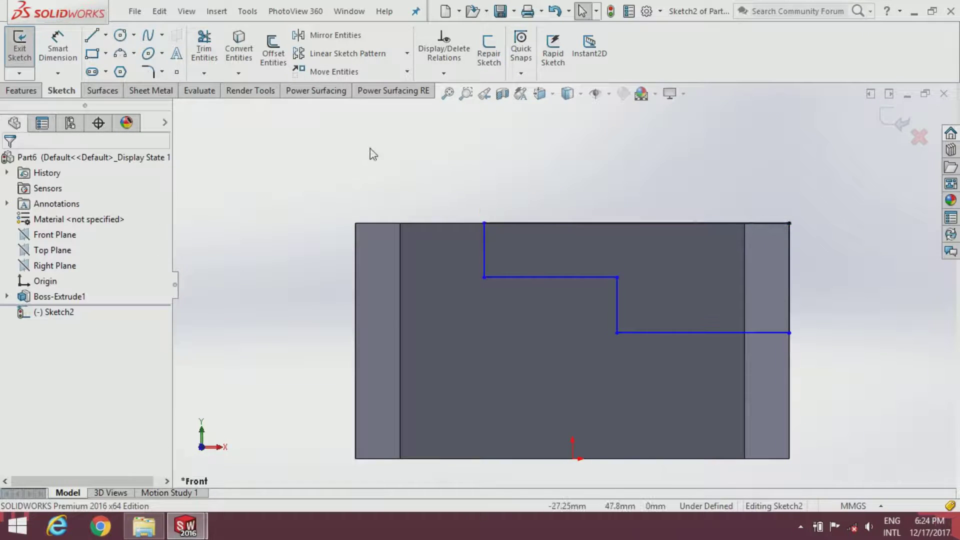
{"action": "key", "text": "d"}
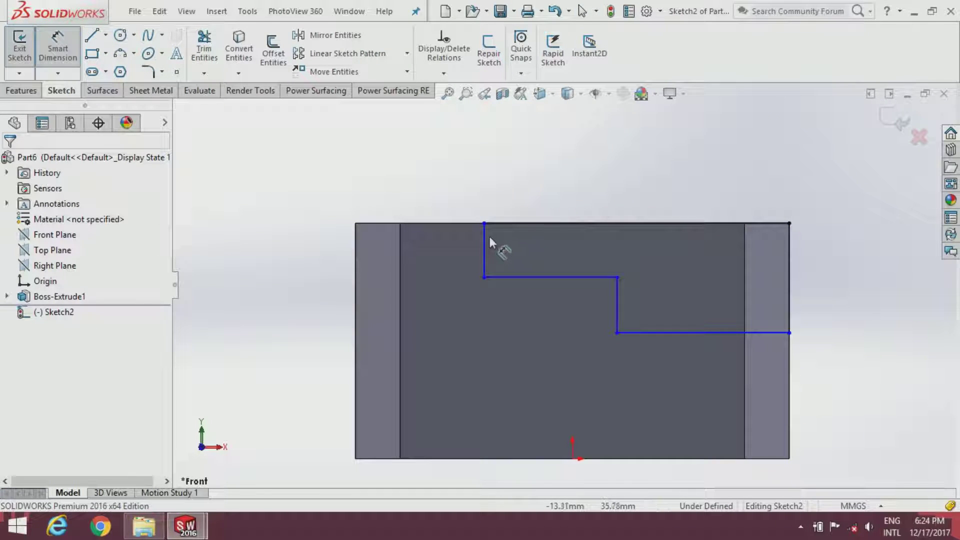
Dimension the first vertical drop 9.5 mm and the upper step 28 mm
{"action": "left_click", "coordinate": [485, 244]}
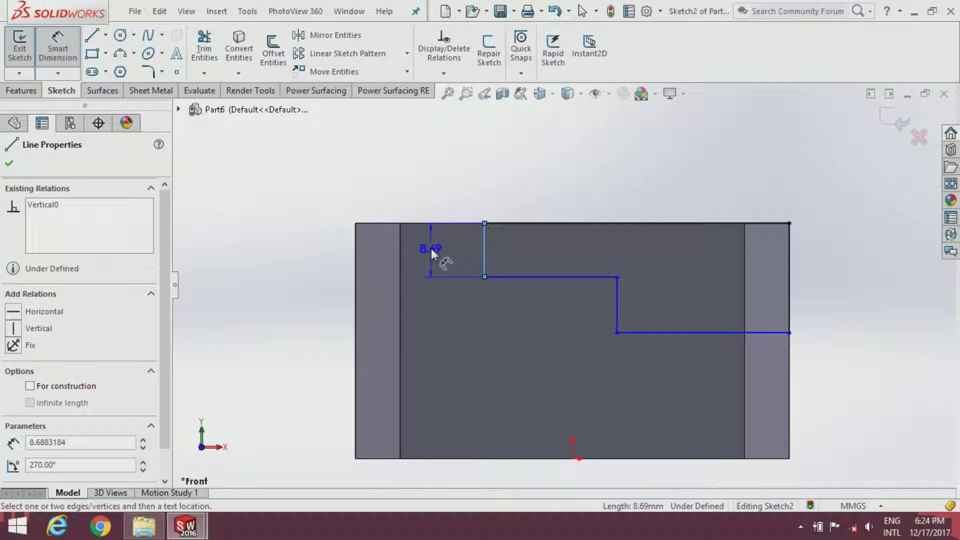
{"action": "left_click", "coordinate": [432, 248]}
{"action": "type", "text": "9."}
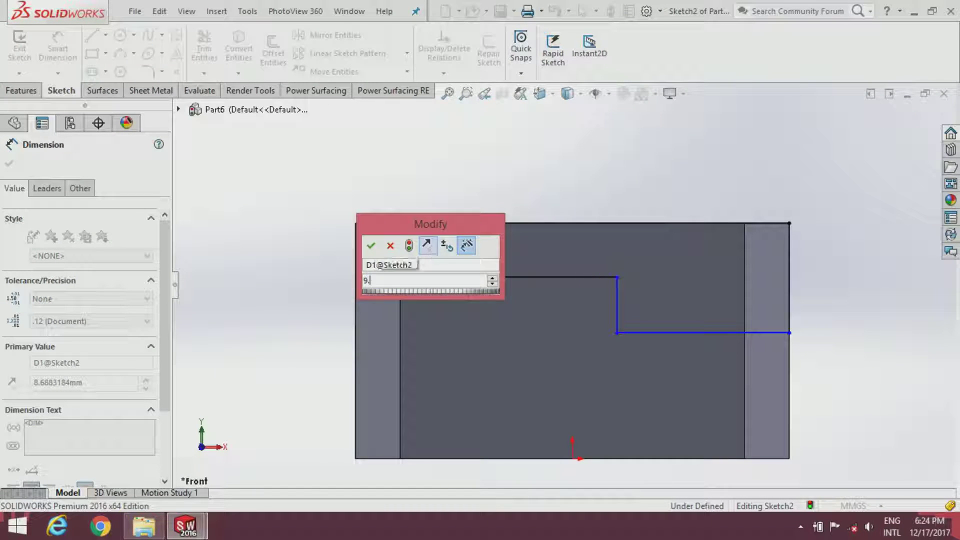
{"action": "type", "text": "5"}
{"action": "key", "text": "Return"}
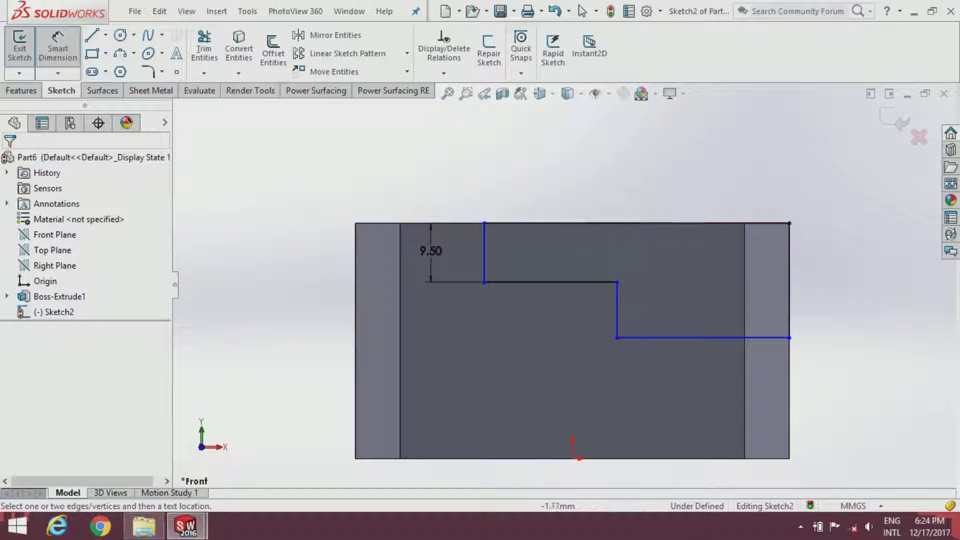
{"action": "left_click", "coordinate": [561, 281]}
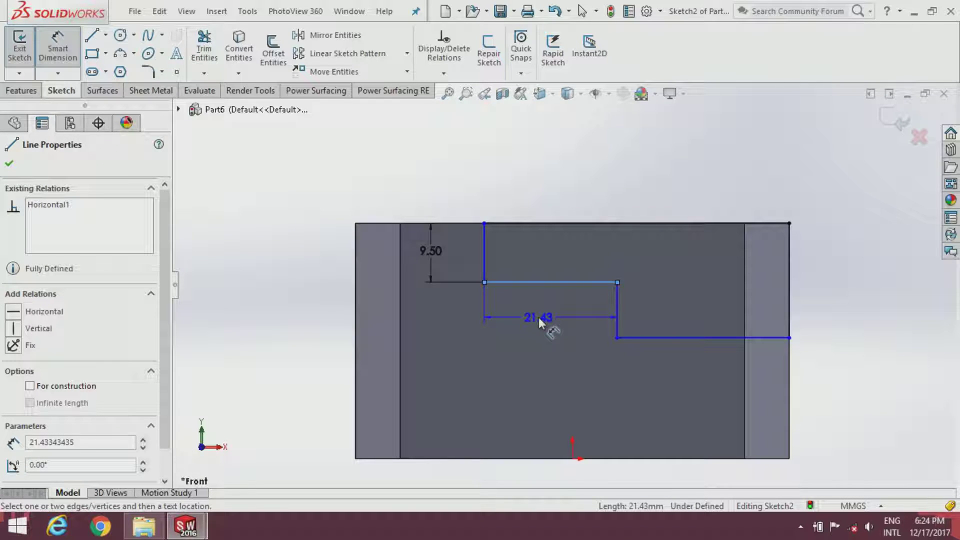
{"action": "left_click", "coordinate": [538, 317]}
{"action": "type", "text": "28"}
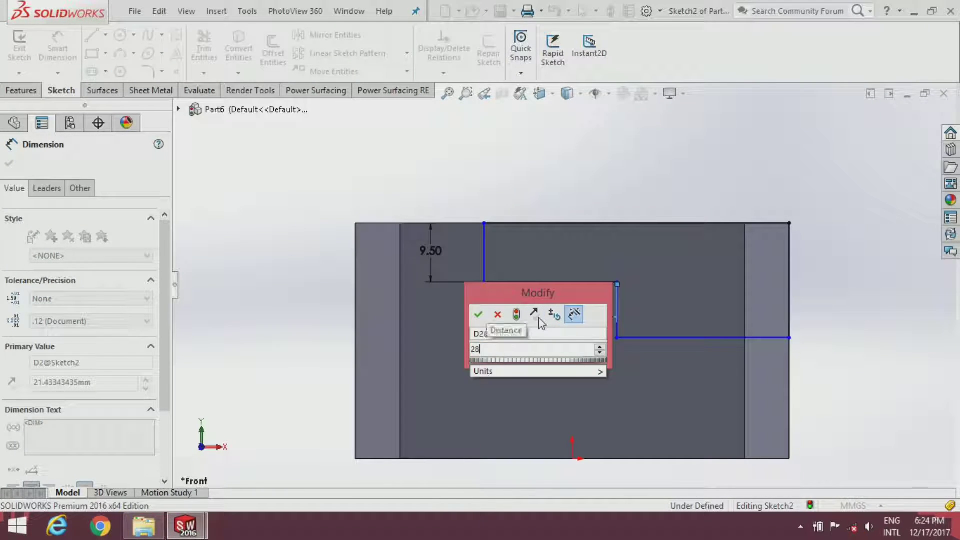
{"action": "key", "text": "Return"}
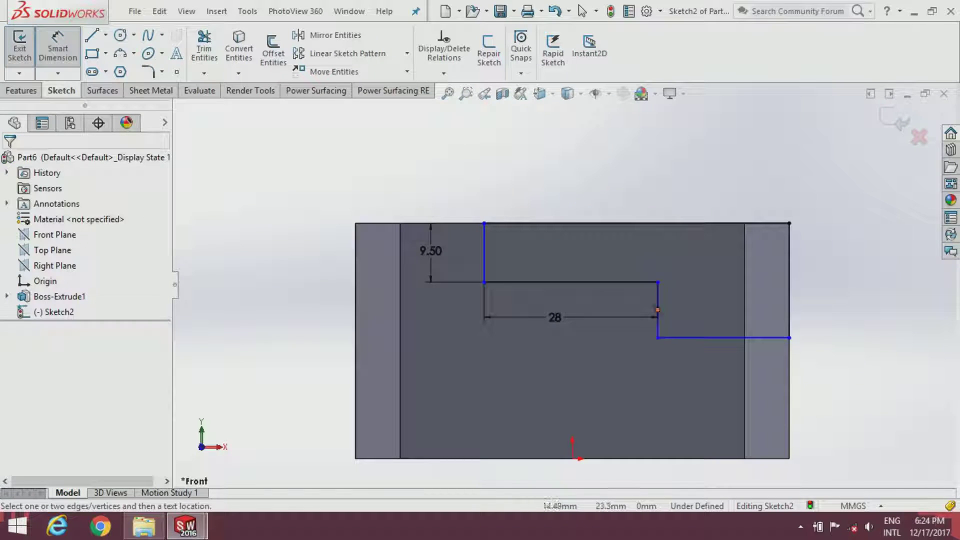
Dimension the second vertical drop 8.5 mm and the lower step 25 mm
{"action": "left_click", "coordinate": [659, 330]}
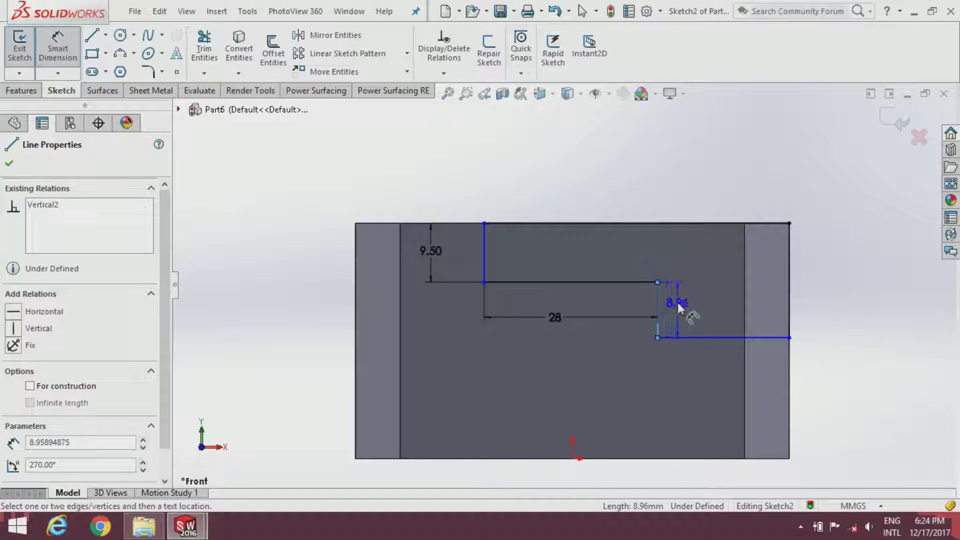
{"action": "left_click", "coordinate": [677, 302]}
{"action": "type", "text": "8"}
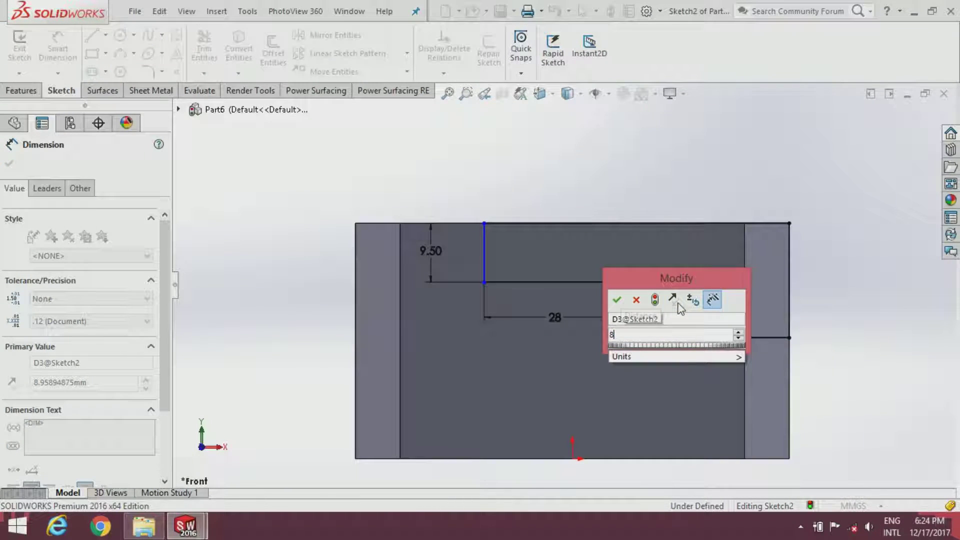
{"action": "type", "text": ".5"}
{"action": "key", "text": "Return"}
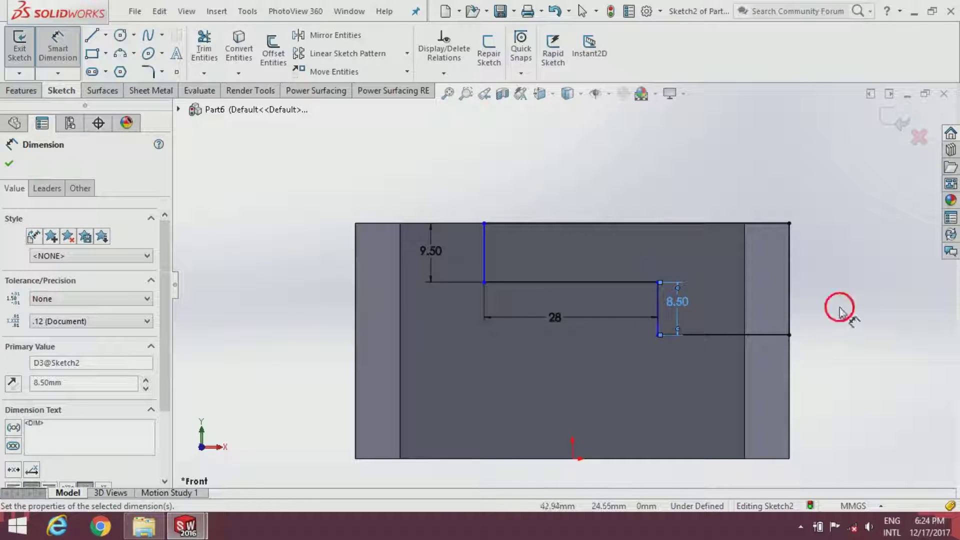
{"action": "left_click", "coordinate": [841, 310]}
{"action": "left_click", "coordinate": [714, 335]}
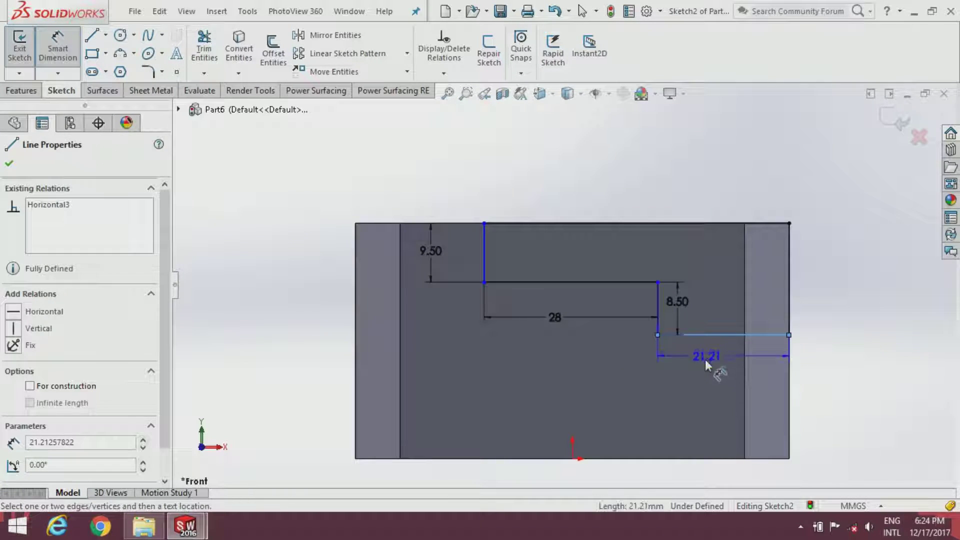
{"action": "left_click", "coordinate": [704, 362]}
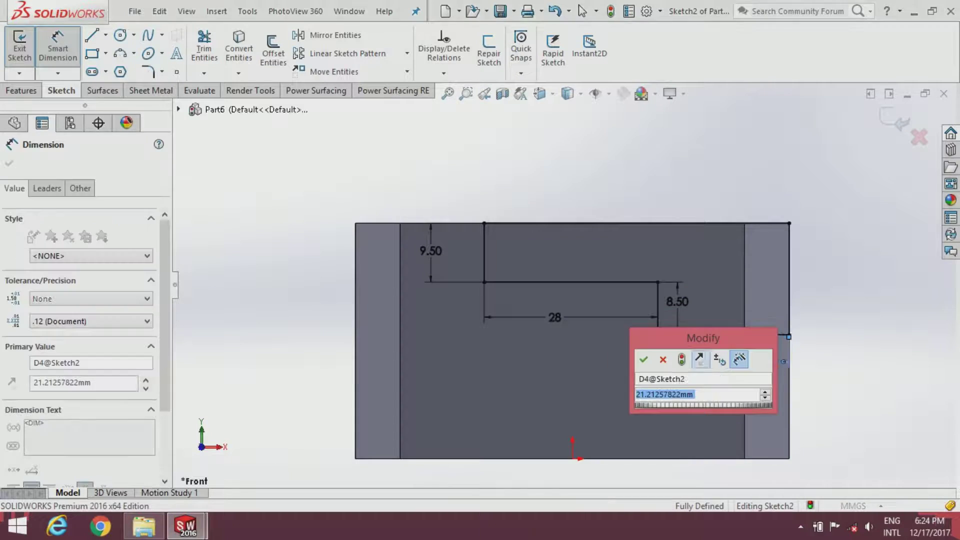
{"action": "type", "text": "25"}
{"action": "key", "text": "Return"}
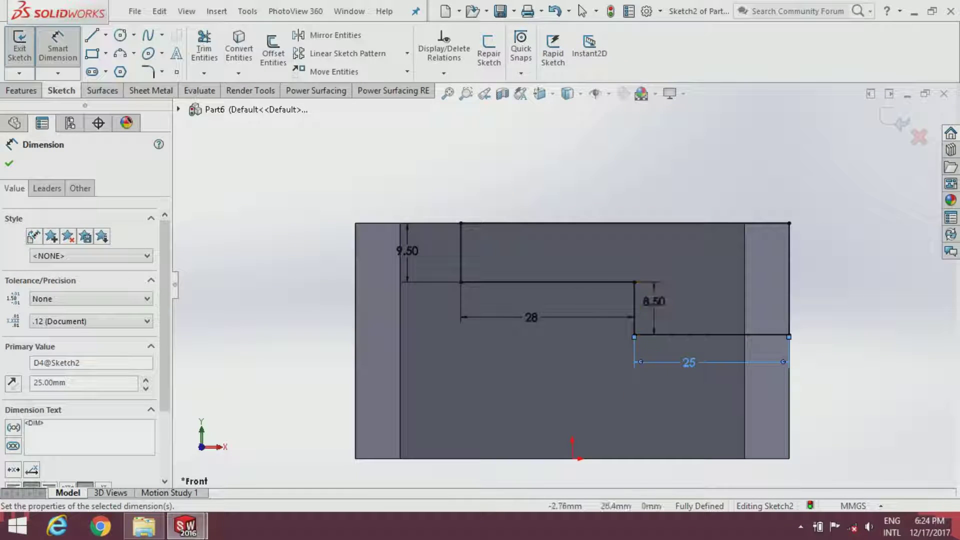
{"action": "left_click", "coordinate": [9, 169]}
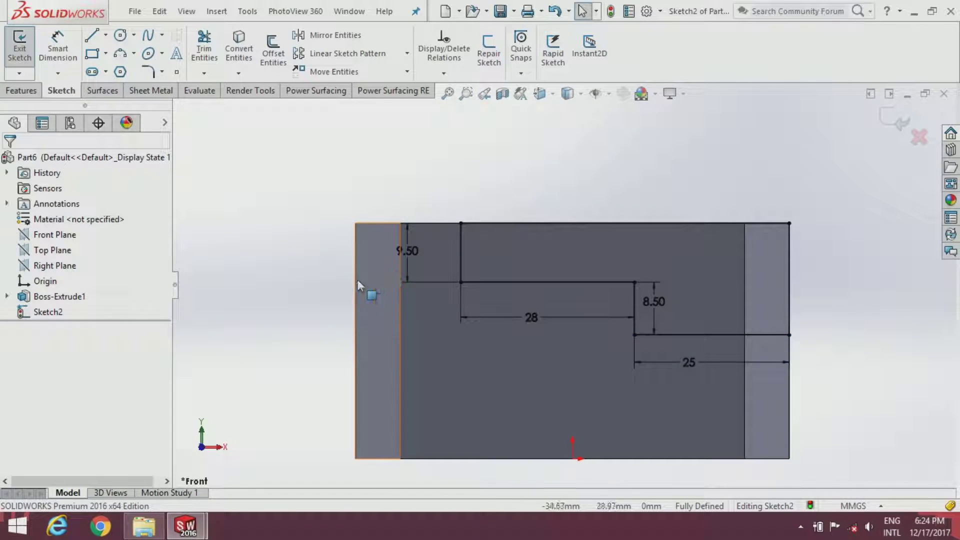
Cut the stepped profile Through All - Both as Cut-Extrude1
{"action": "left_click", "coordinate": [28, 94]}
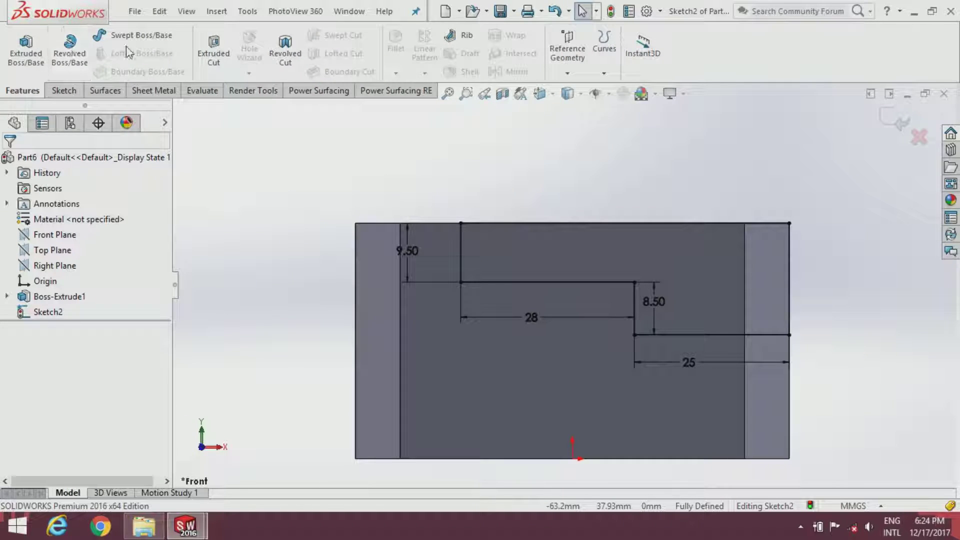
{"action": "left_click", "coordinate": [215, 54]}
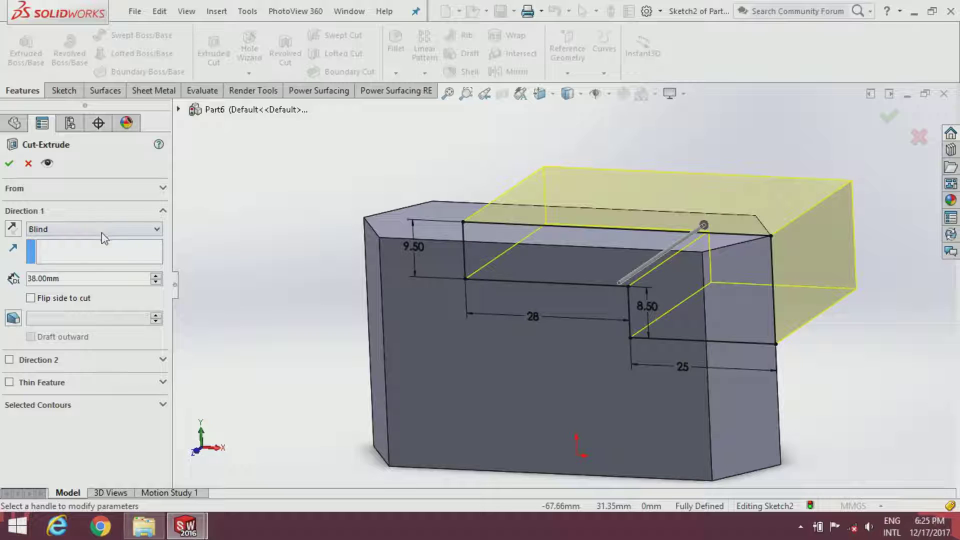
{"action": "left_click", "coordinate": [101, 232]}
{"action": "left_click", "coordinate": [88, 263]}
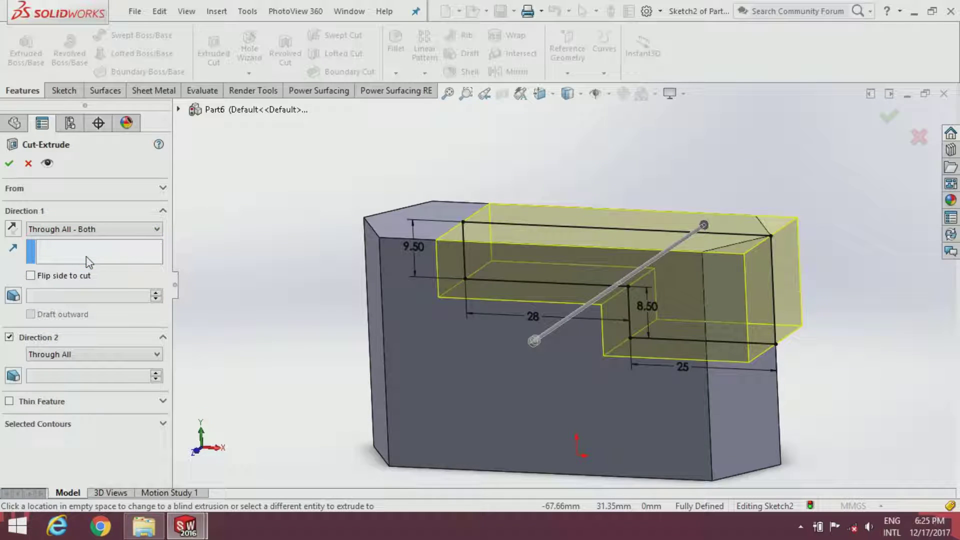
{"action": "left_click", "coordinate": [9, 163]}
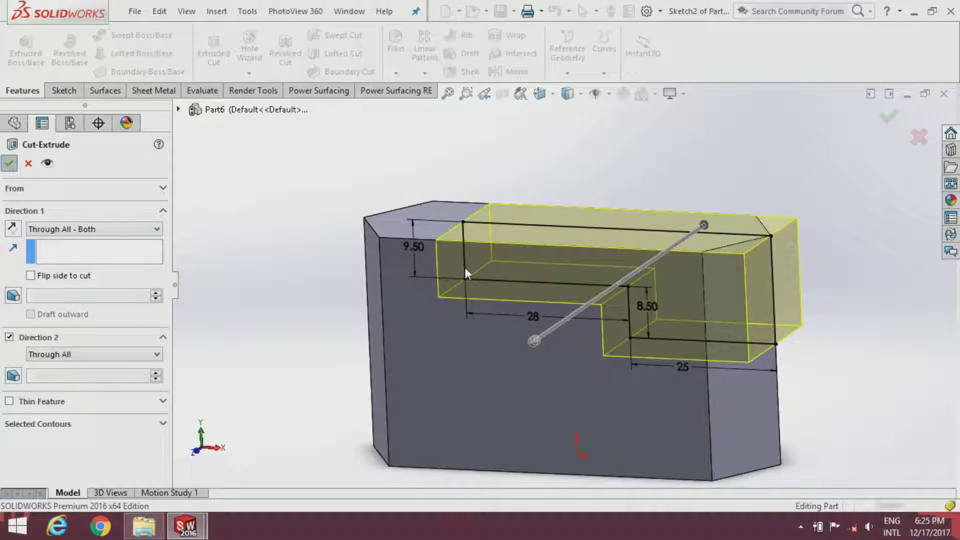
{"action": "mouse_move", "coordinate": [472, 290]}
{"action": "middle_mouse_down"}
{"action": "mouse_move", "coordinate": [485, 294]}
{"action": "mouse_move", "coordinate": [510, 365]}
{"action": "middle_mouse_up"}
Sketch a 3-point arc bulging left from the vertical edge on the middle step's face
{"action": "left_click", "coordinate": [570, 280]}
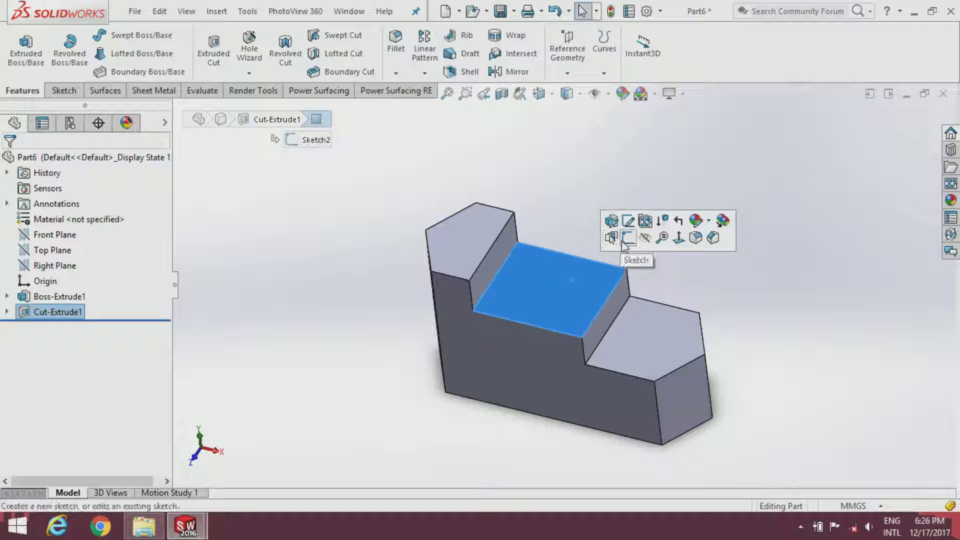
{"action": "left_click", "coordinate": [626, 239]}
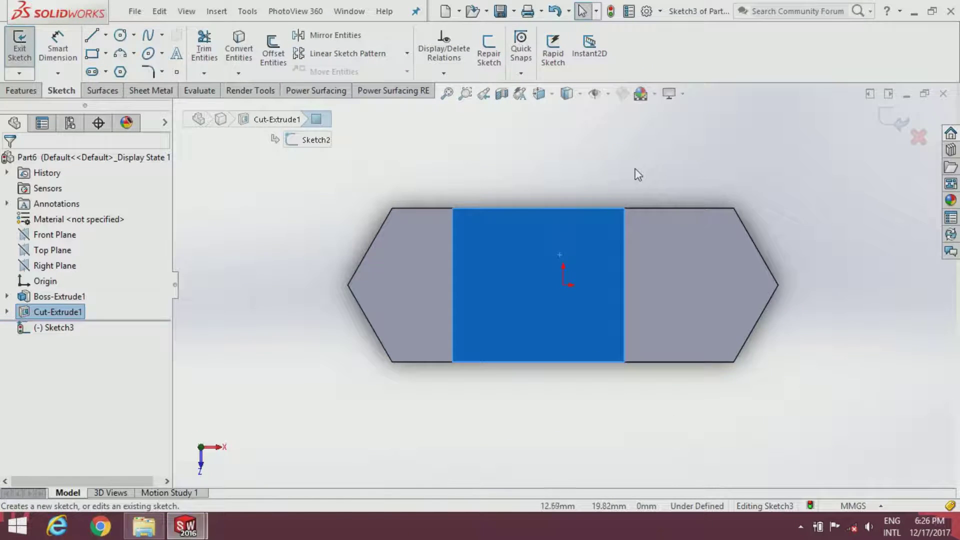
{"action": "left_click", "coordinate": [120, 53]}
{"action": "scroll", "coordinate": [635, 326], "scroll_direction": "down", "scroll_amount": 2}
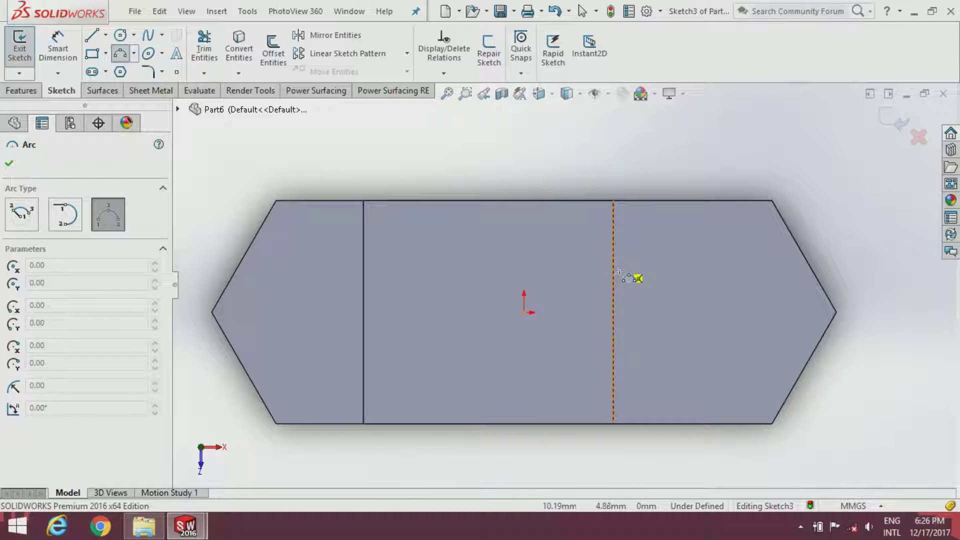
{"action": "left_click", "coordinate": [621, 263]}
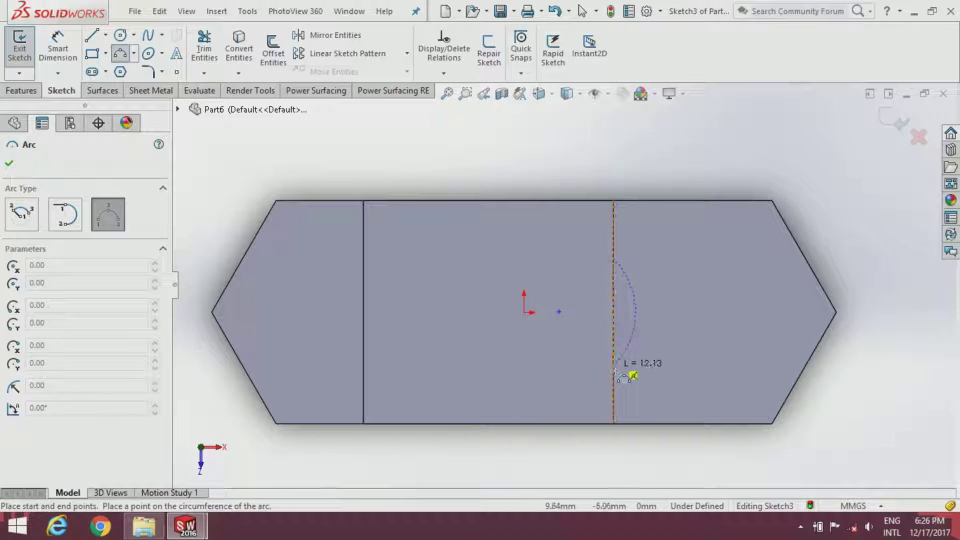
{"action": "left_click", "coordinate": [603, 311]}
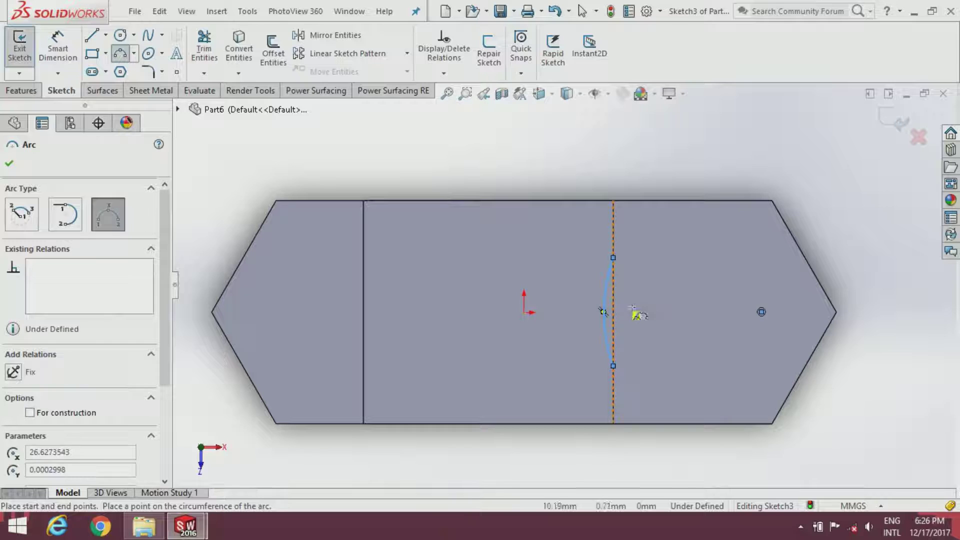
{"action": "key", "text": "Escape"}
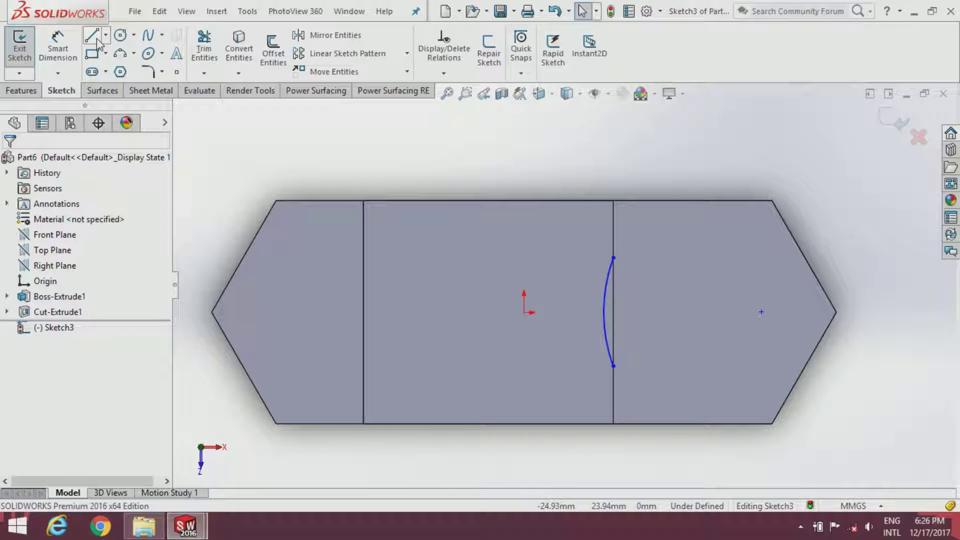
Close the arc with a vertical line whose midpoint is horizontal with the origin
{"action": "left_click", "coordinate": [95, 39]}
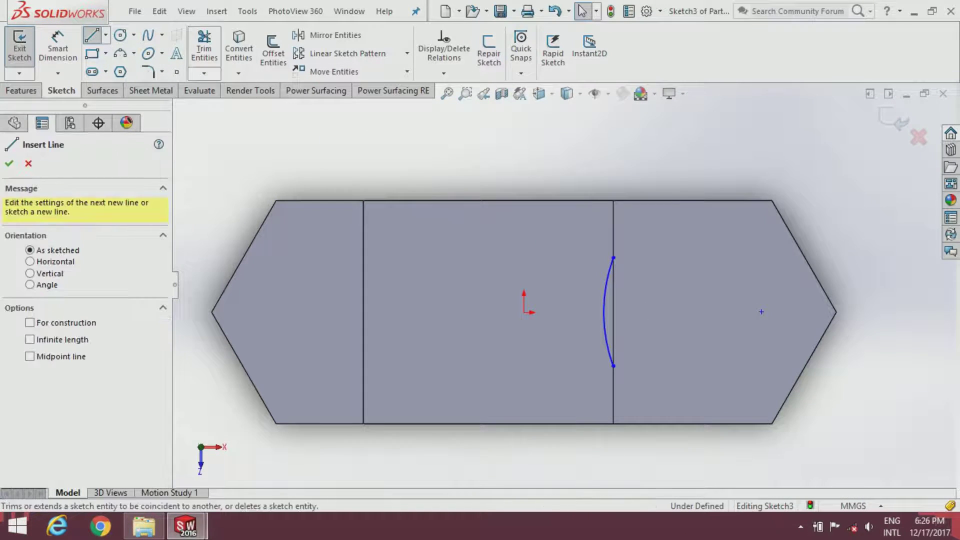
{"action": "left_click", "coordinate": [614, 258]}
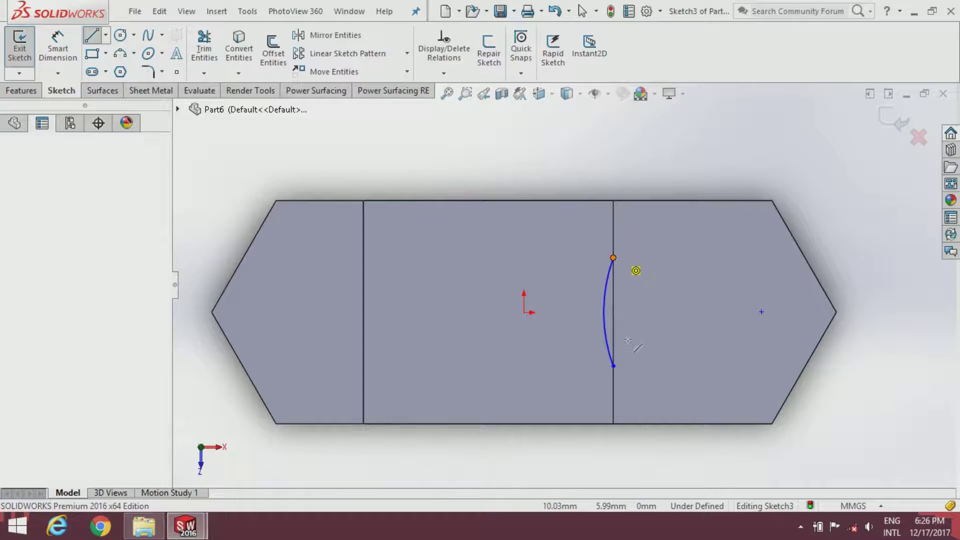
{"action": "left_click", "coordinate": [614, 367]}
{"action": "scroll", "coordinate": [635, 332], "scroll_direction": "down", "scroll_amount": 3}
{"action": "key", "text": "Escape"}
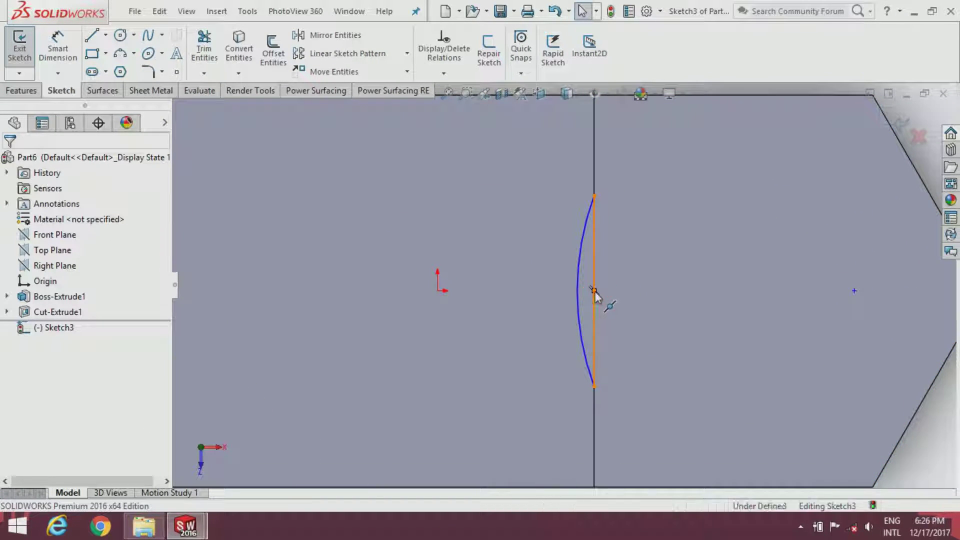
{"action": "left_click", "coordinate": [594, 294]}
{"action": "left_click", "coordinate": [438, 291], "text": "ctrl"}
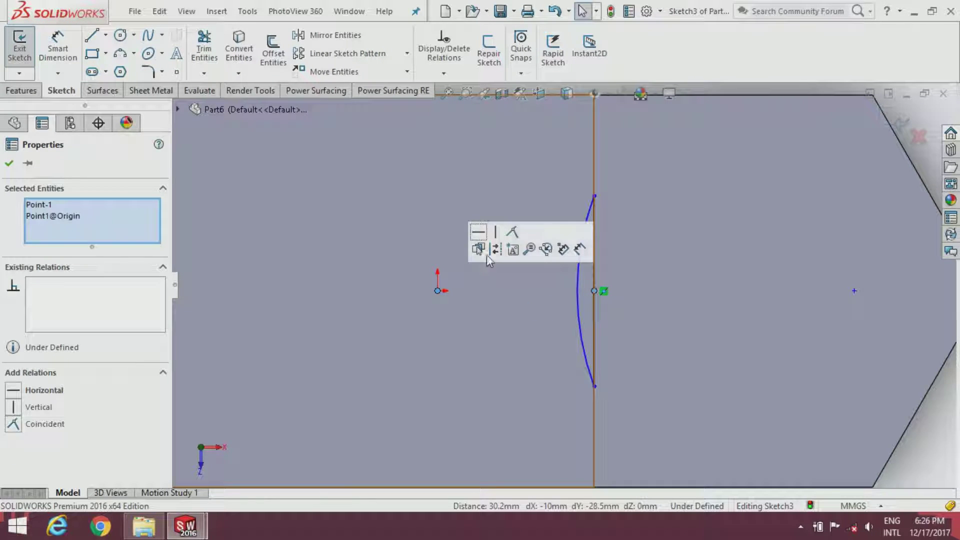
{"action": "key", "text": "f"}
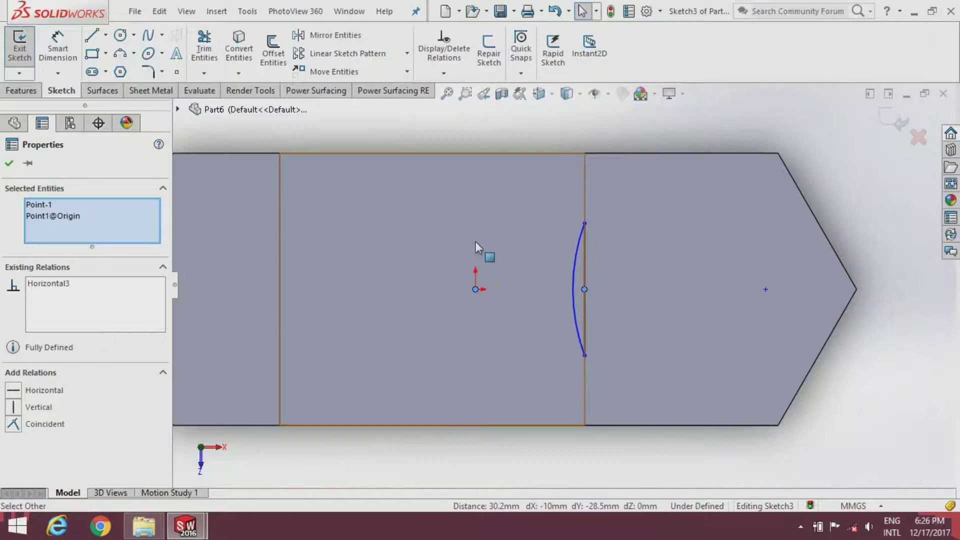
{"action": "left_click", "coordinate": [495, 132]}
Dimension the closing line 15 mm and the arc radius 25 mm
{"action": "left_click", "coordinate": [58, 50]}
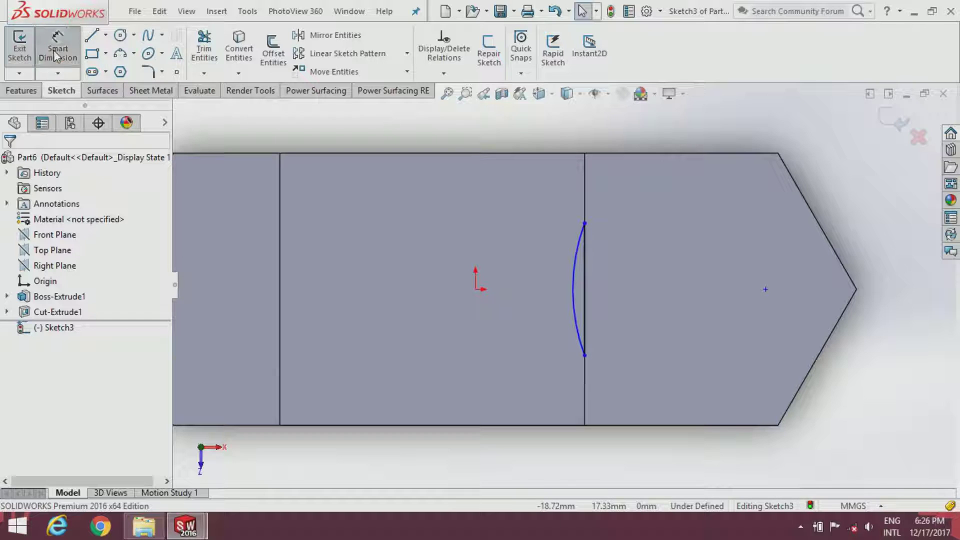
{"action": "left_click", "coordinate": [586, 263]}
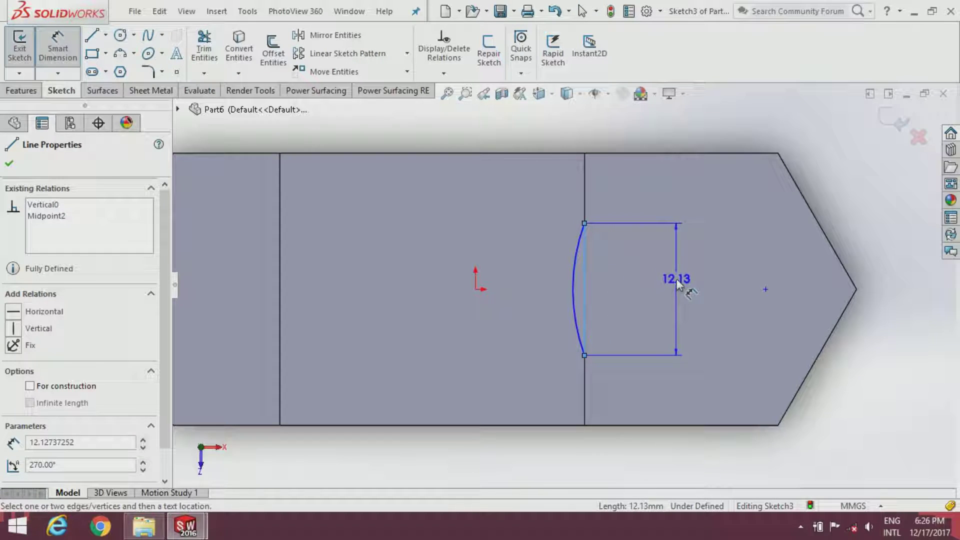
{"action": "left_click", "coordinate": [677, 278]}
{"action": "type", "text": "15"}
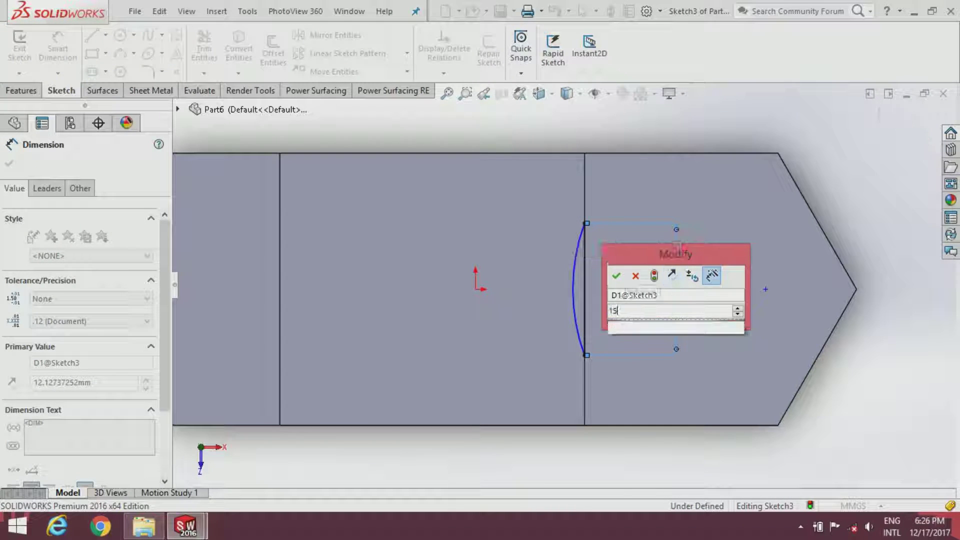
{"action": "key", "text": "Return"}
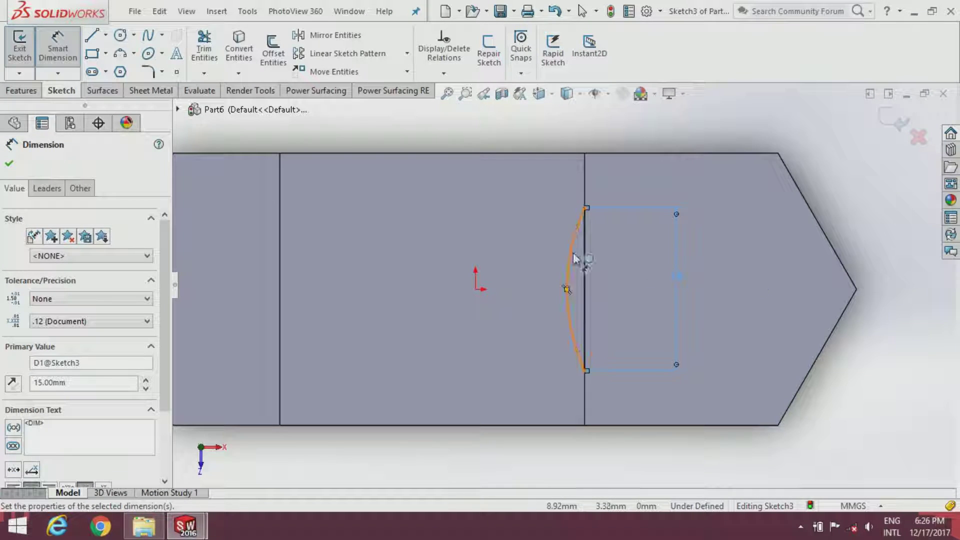
{"action": "left_click", "coordinate": [573, 258]}
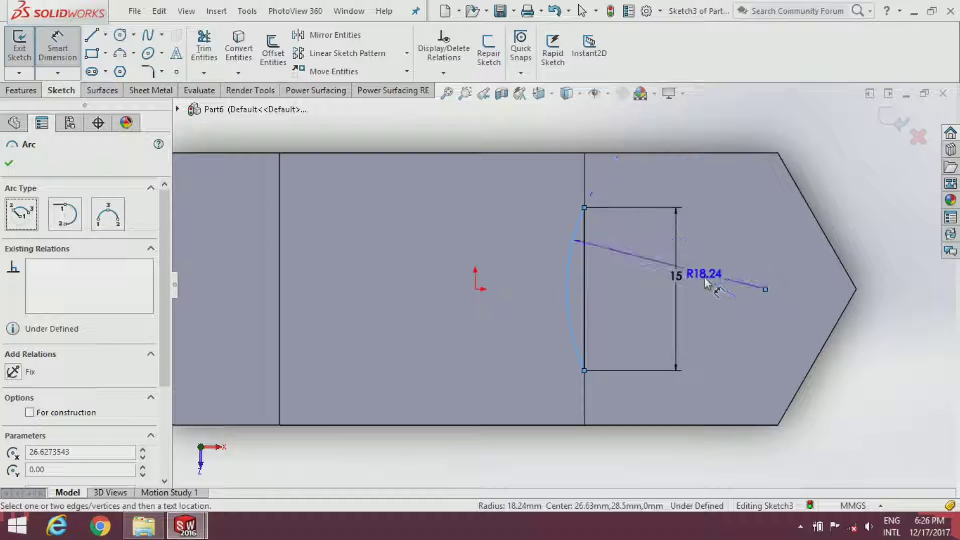
{"action": "left_click", "coordinate": [716, 294]}
{"action": "type", "text": "25"}
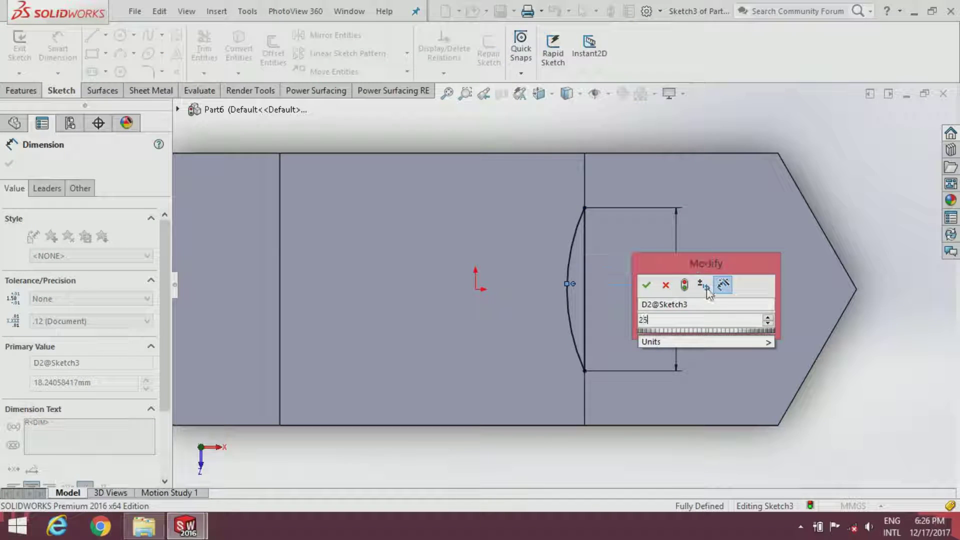
{"action": "key", "text": "Return"}
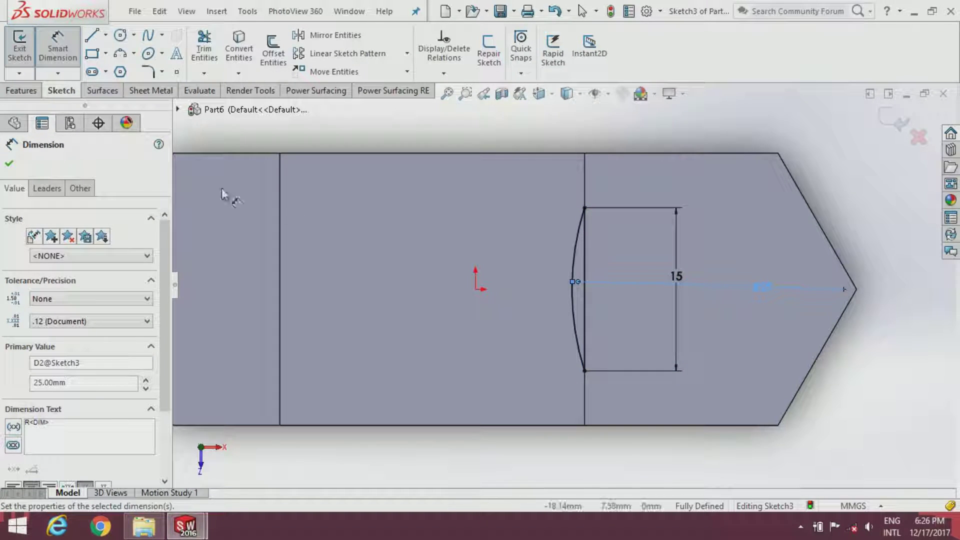
{"action": "left_click", "coordinate": [8, 165]}
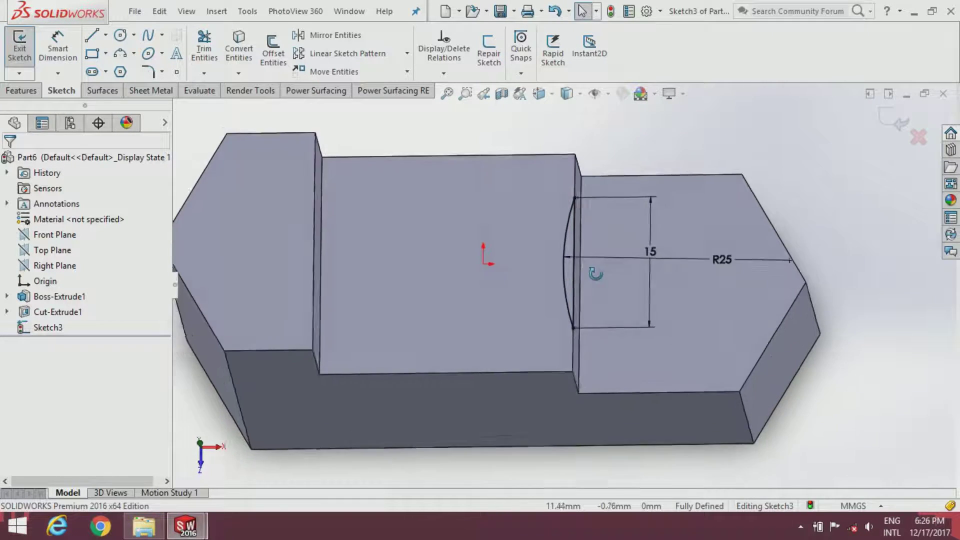
{"action": "middle_click_drag", "start_coordinate": [593, 310], "coordinate": [645, 290]}
Cut the arc profile Up To Surface, limited by the right-hand top face
{"action": "left_click", "coordinate": [21, 91]}
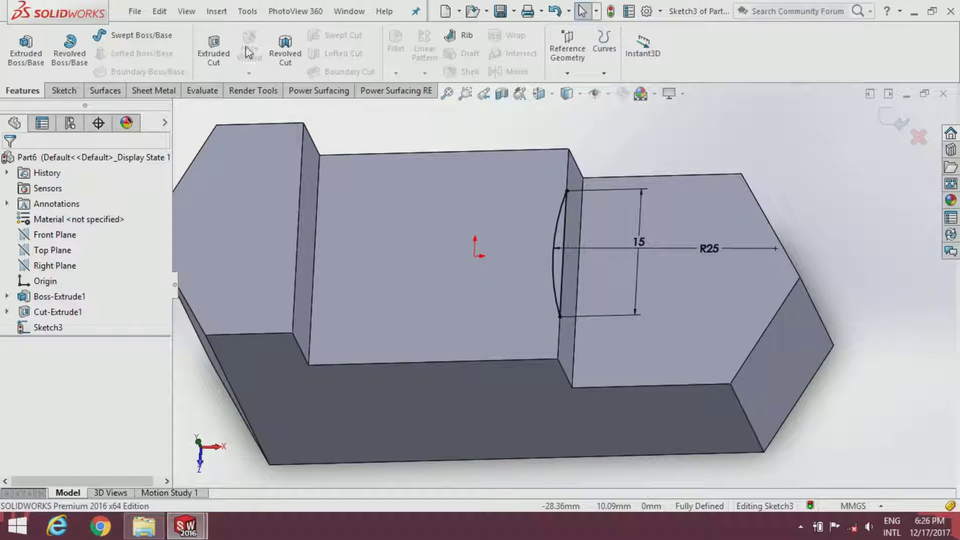
{"action": "left_click", "coordinate": [213, 50]}
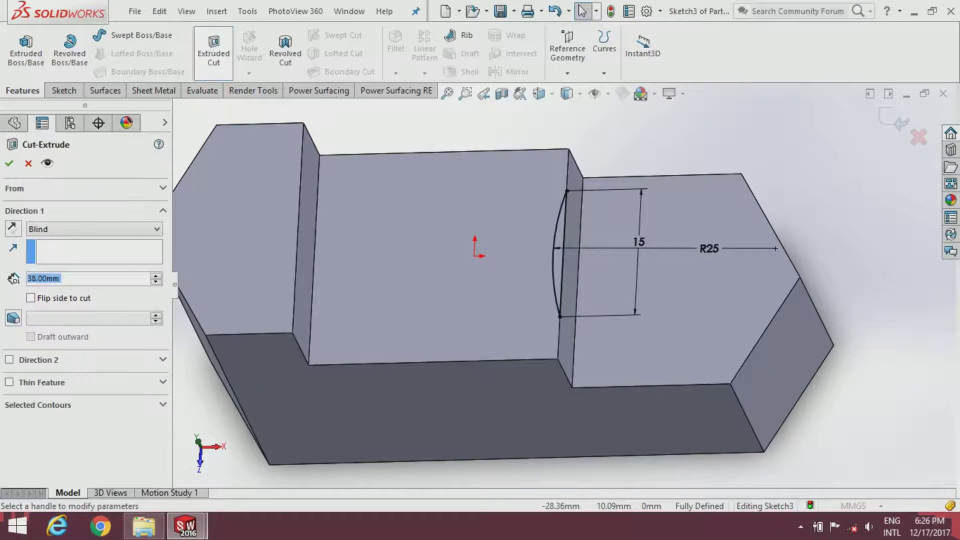
{"action": "left_click", "coordinate": [58, 237]}
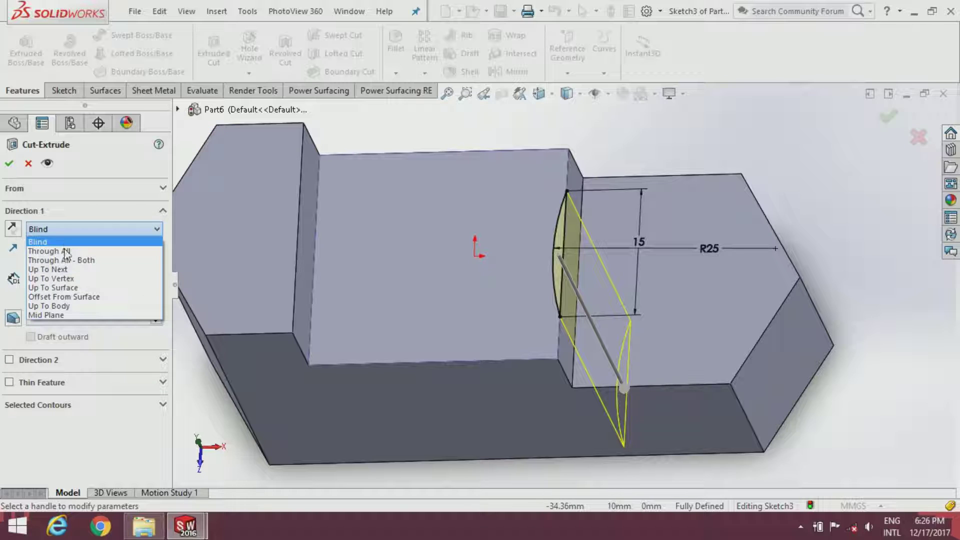
{"action": "left_click", "coordinate": [70, 288]}
{"action": "left_click", "coordinate": [614, 280]}
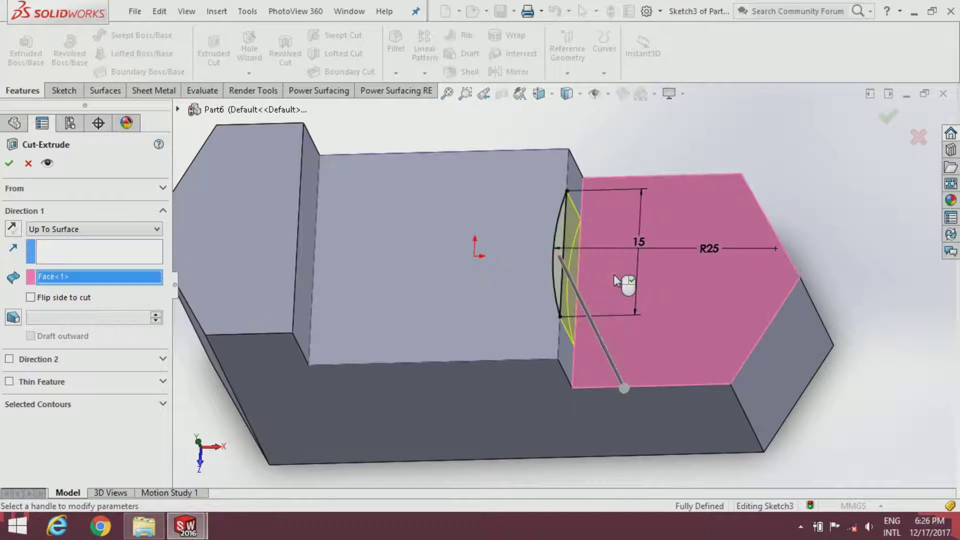
{"action": "left_click", "coordinate": [9, 163]}
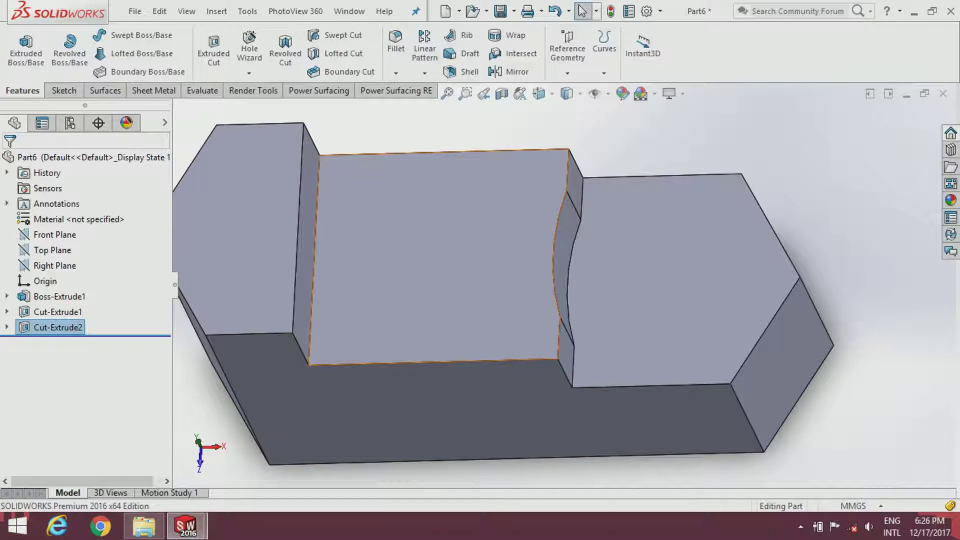
{"action": "middle_click_drag", "start_coordinate": [539, 373], "coordinate": [510, 286]}
Start a sketch on the lowered middle face and convert its outline into sketch edges
{"action": "scroll", "coordinate": [500, 280], "scroll_direction": "up", "scroll_amount": 2}
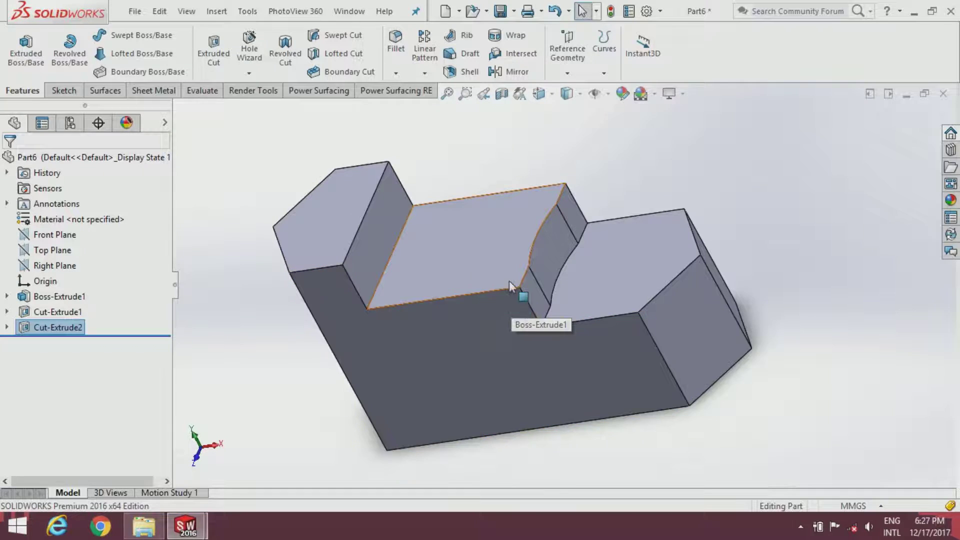
{"action": "left_click", "coordinate": [500, 261]}
{"action": "left_click", "coordinate": [555, 219]}
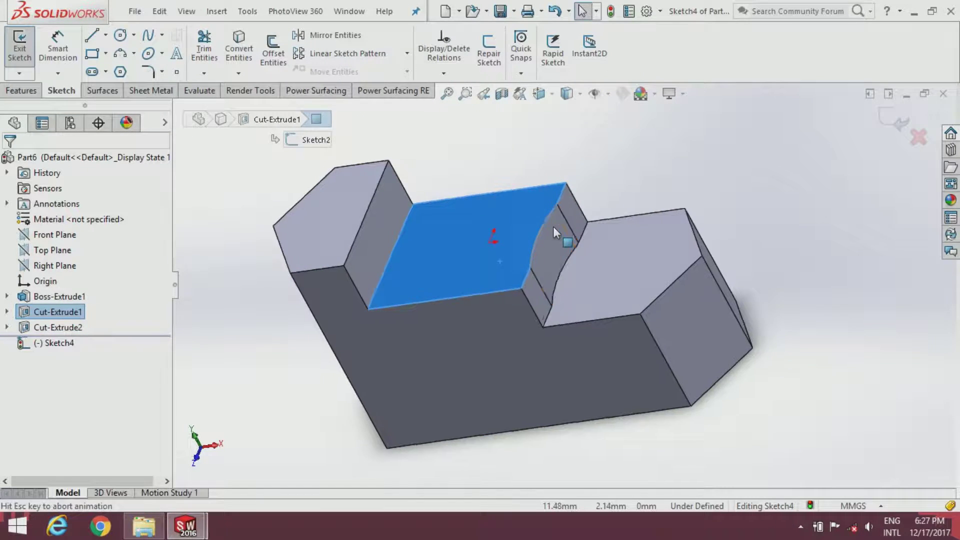
{"action": "left_click", "coordinate": [238, 50]}
{"action": "left_click", "coordinate": [515, 255]}
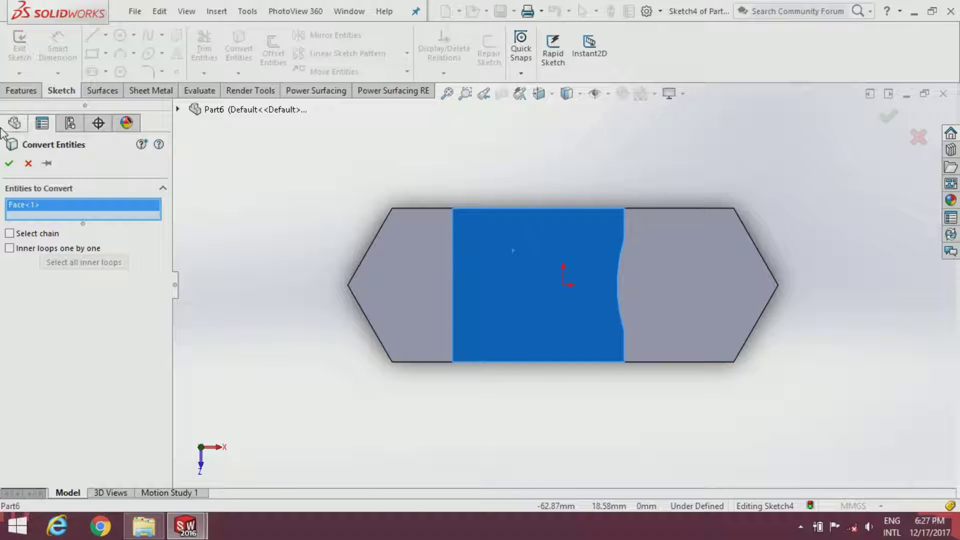
{"action": "left_click", "coordinate": [9, 164]}
Draw a vertical line across the middle face from its top edge to its bottom edge
{"action": "scroll", "coordinate": [697, 257], "scroll_direction": "down", "scroll_amount": 1}
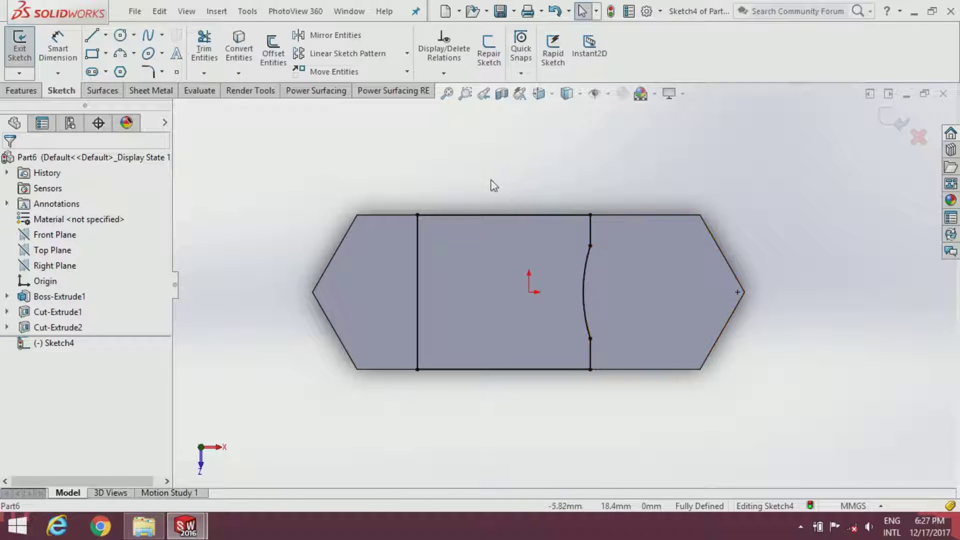
{"action": "scroll", "coordinate": [493, 185], "scroll_direction": "down", "scroll_amount": 2}
{"action": "left_click", "coordinate": [91, 36]}
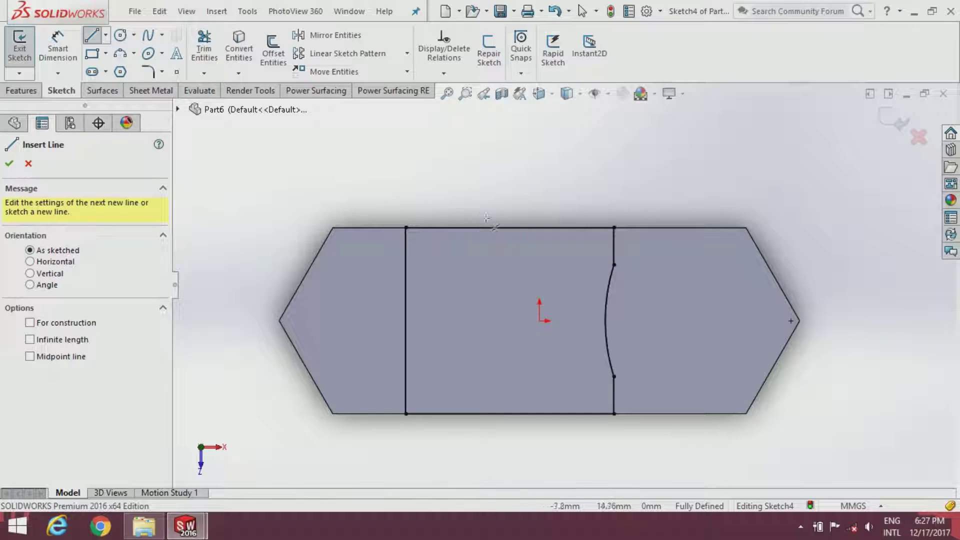
{"action": "left_click", "coordinate": [481, 228]}
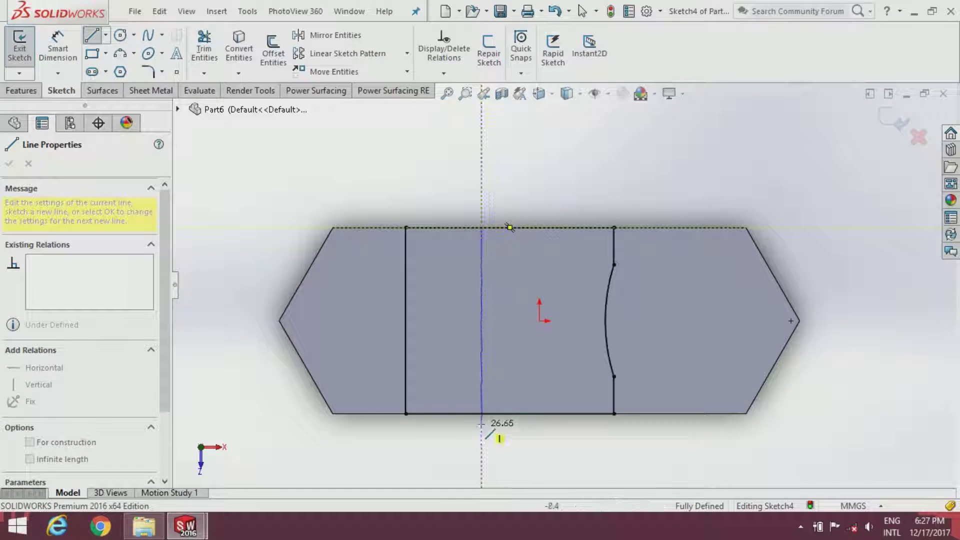
{"action": "left_click", "coordinate": [481, 414]}
{"action": "key", "text": "Escape"}
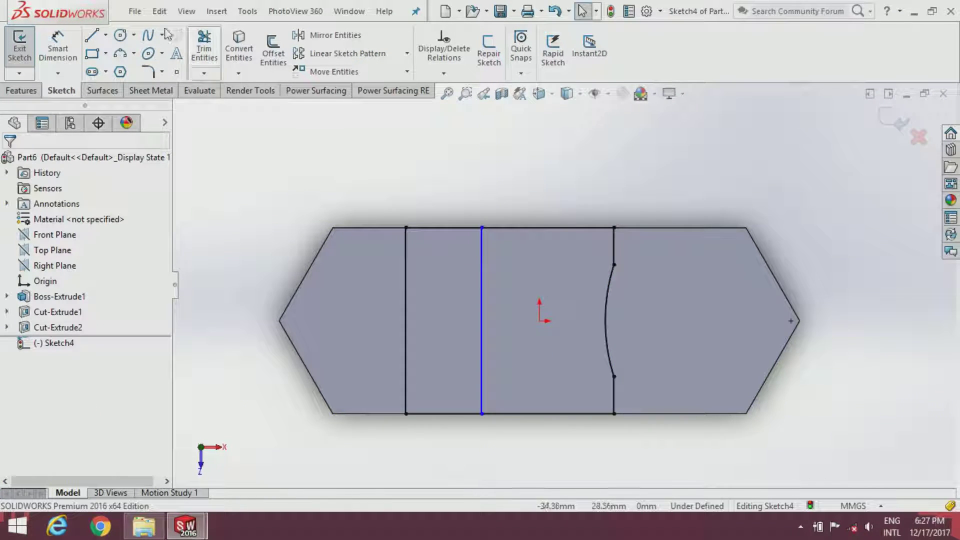
Dimension the vertical line 20 mm from the edge beside the arc
{"action": "left_click", "coordinate": [58, 46]}
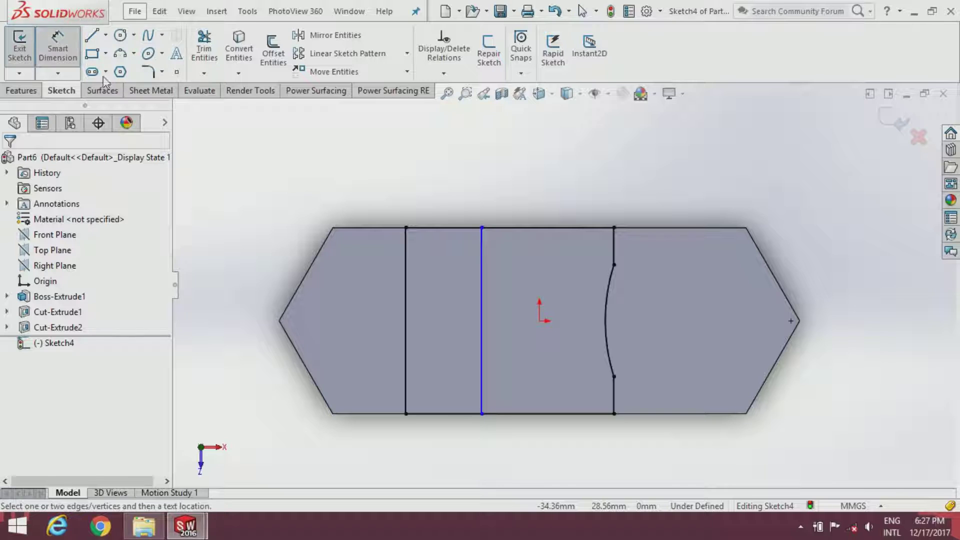
{"action": "left_click", "coordinate": [478, 243]}
{"action": "left_click", "coordinate": [615, 247]}
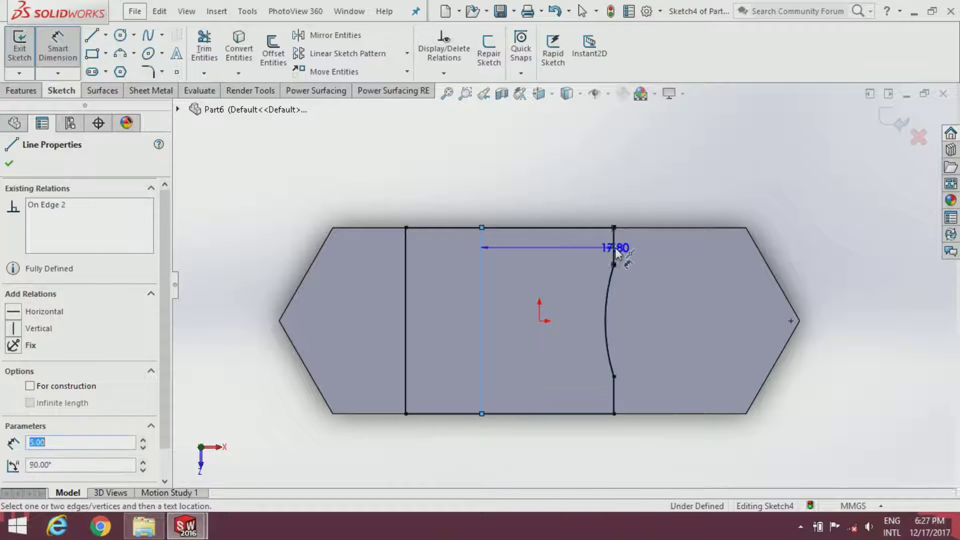
{"action": "left_click", "coordinate": [557, 173]}
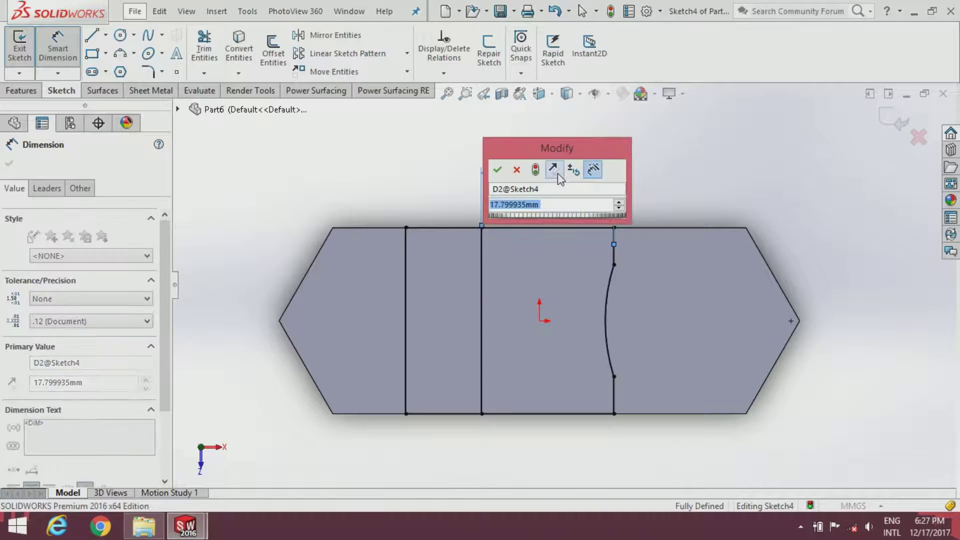
{"action": "type", "text": "20"}
{"action": "key", "text": "Return"}
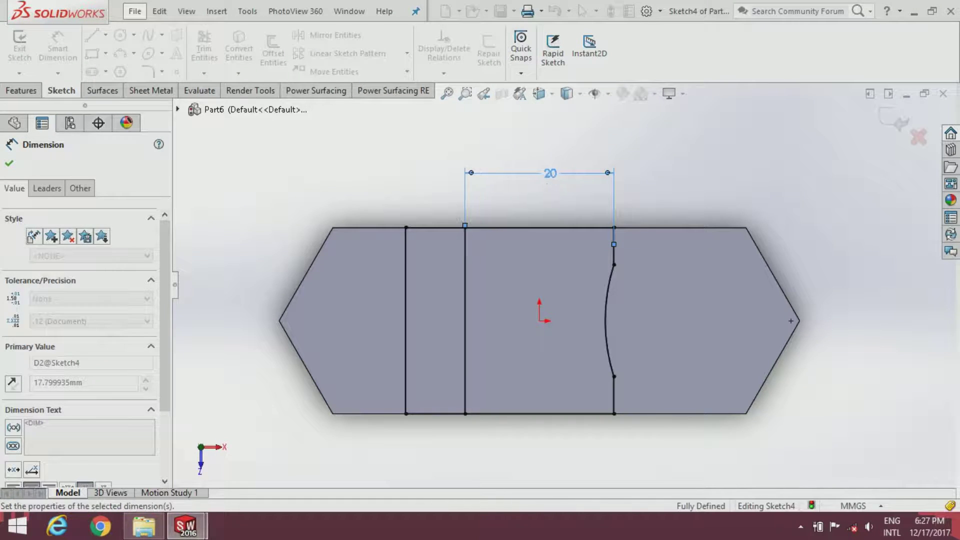
{"action": "key", "text": "Escape"}
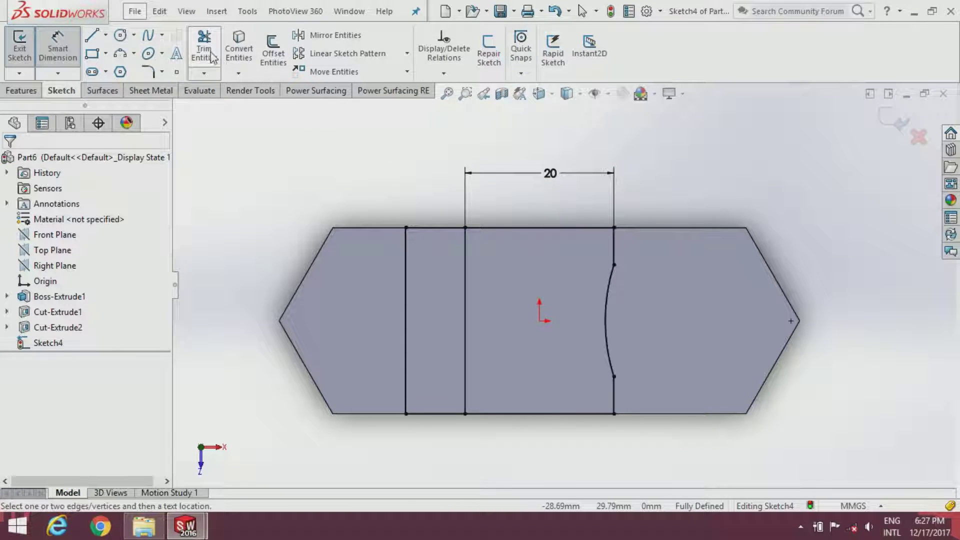
{"action": "left_click", "coordinate": [214, 59]}
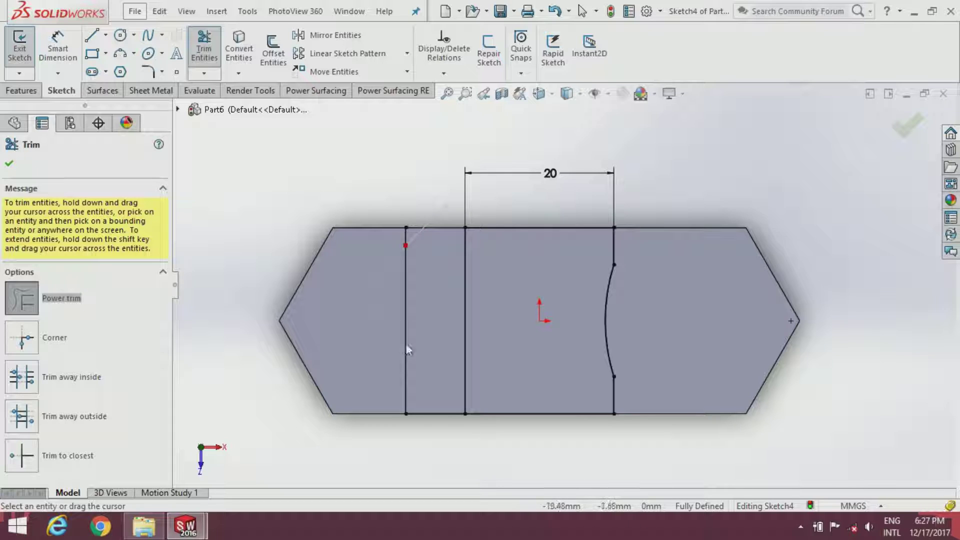
{"action": "left_click", "coordinate": [9, 163]}
Extrude the 20 mm-wide region upward 1 mm as a raised pad
{"action": "left_click", "coordinate": [24, 91]}
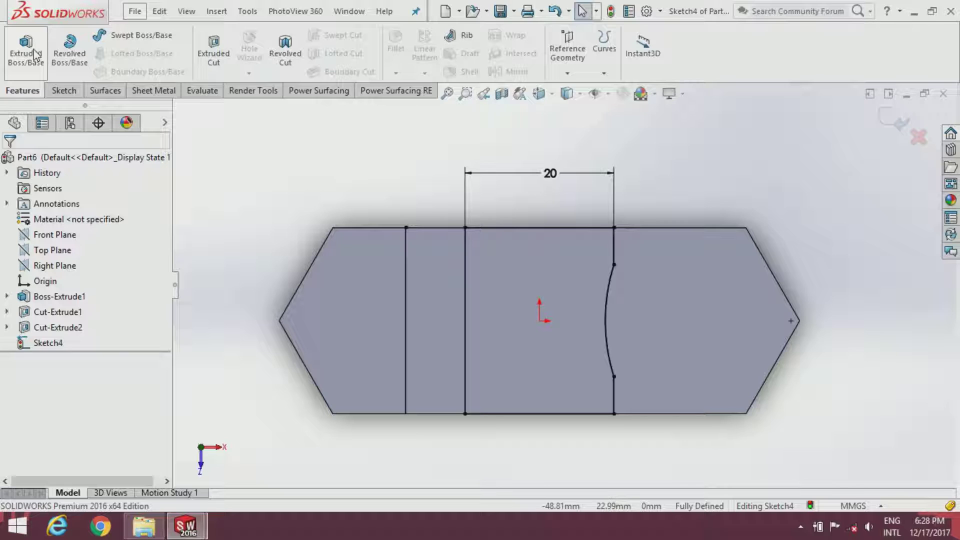
{"action": "left_click", "coordinate": [26, 50]}
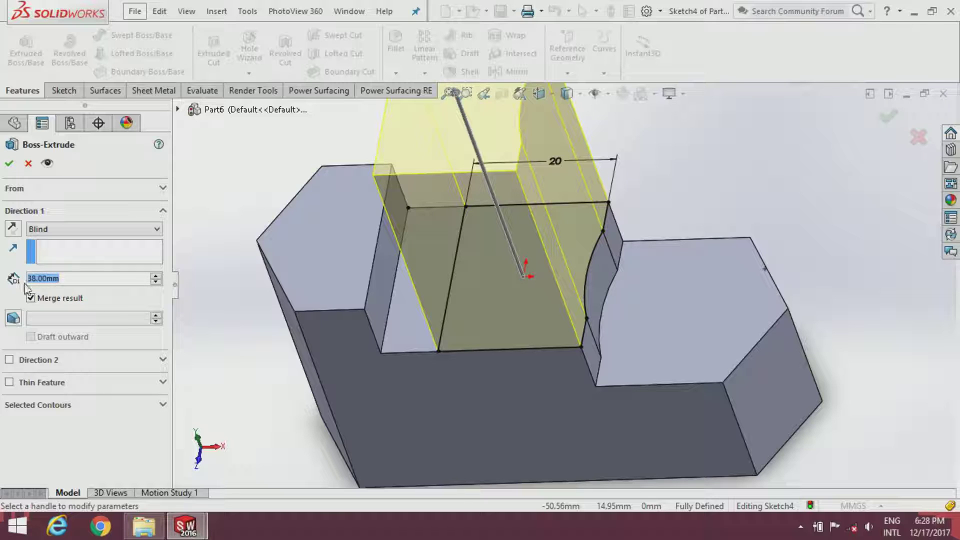
{"action": "type", "text": "1"}
{"action": "key", "text": "Return"}
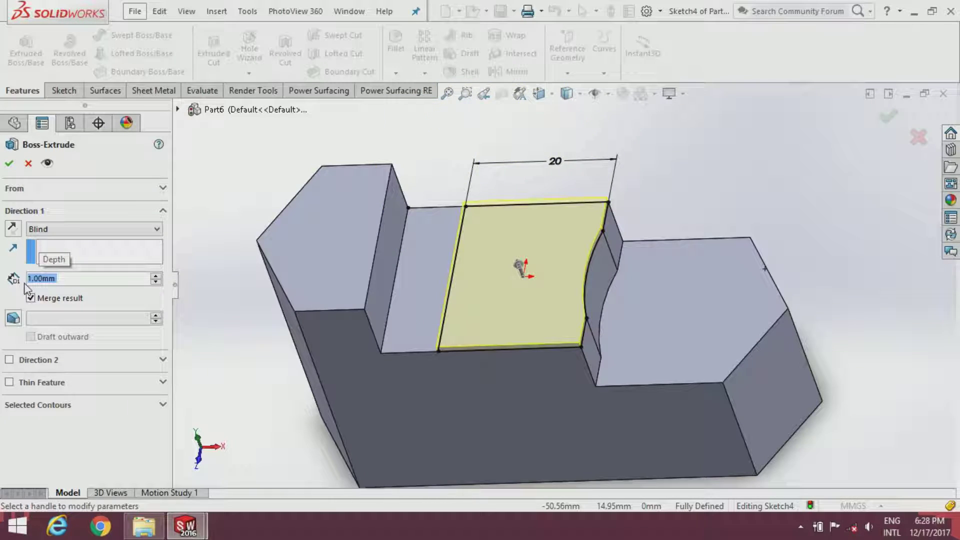
{"action": "left_click", "coordinate": [9, 163]}
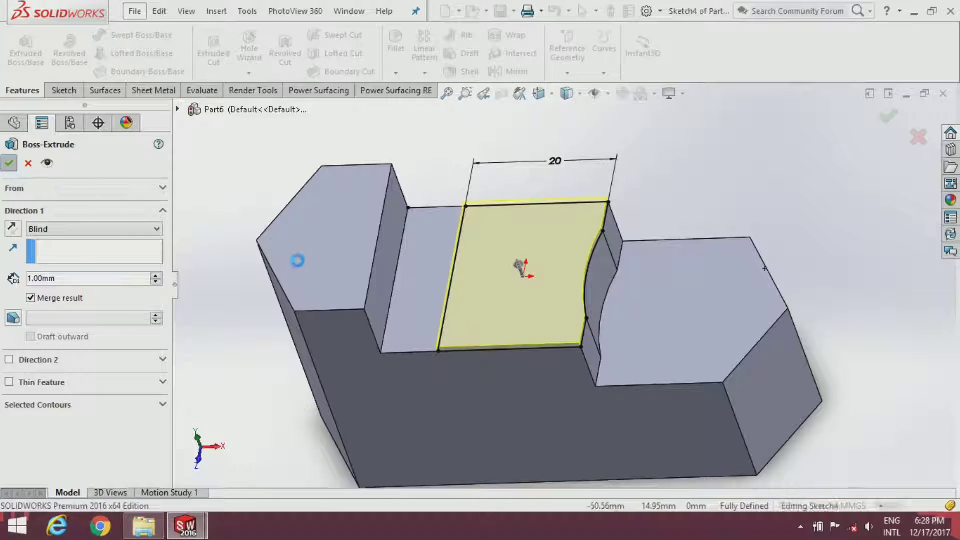
{"action": "middle_click_drag", "start_coordinate": [428, 303], "coordinate": [440, 274]}
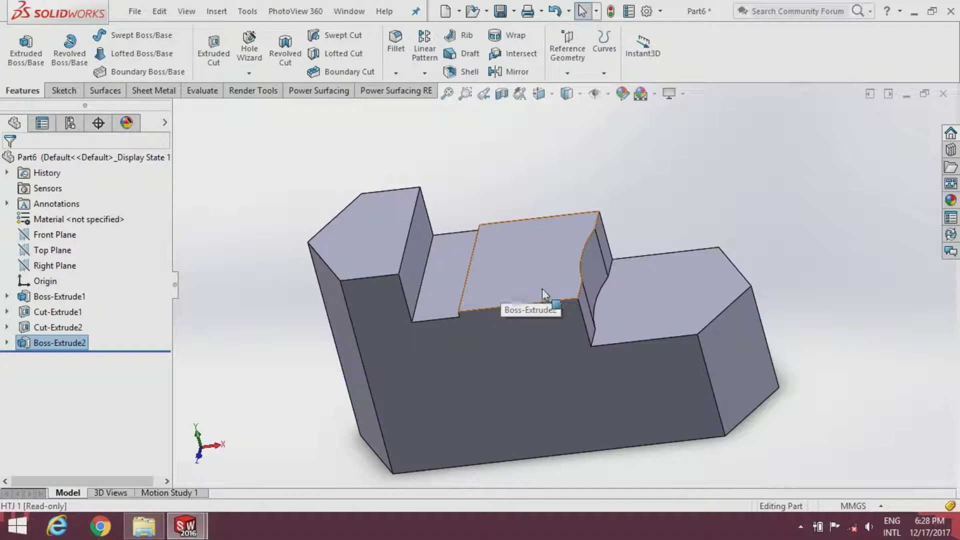
{"action": "middle_click_drag", "start_coordinate": [542, 289], "coordinate": [656, 325]}
Start a sketch on the right hexagonal top face and convert its outline
{"action": "left_click", "coordinate": [665, 316]}
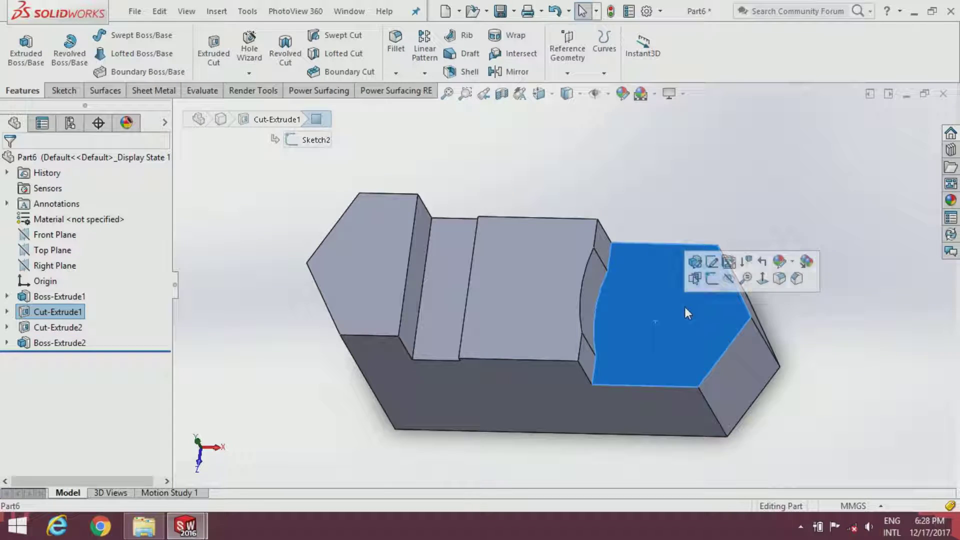
{"action": "left_click", "coordinate": [711, 283]}
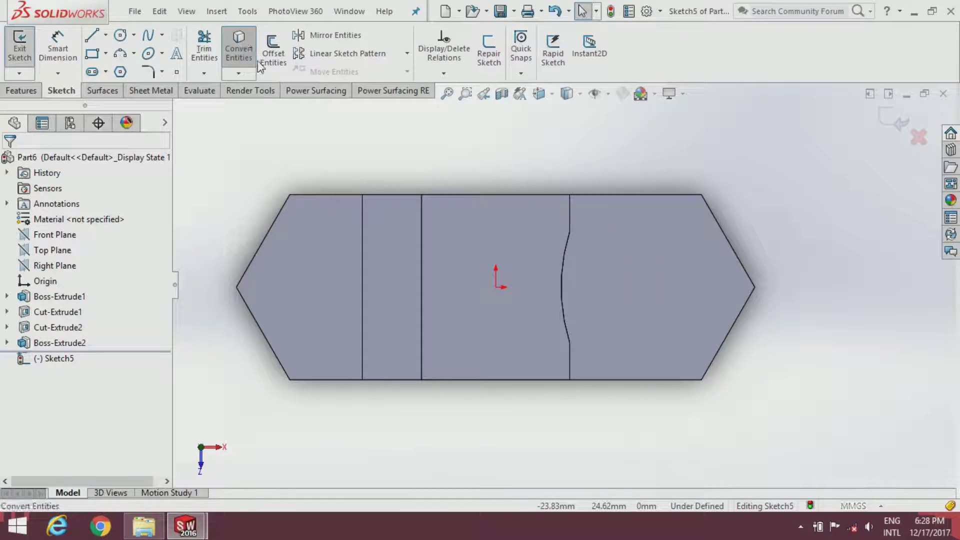
{"action": "left_click", "coordinate": [238, 47]}
{"action": "left_click", "coordinate": [641, 261]}
{"action": "right_click", "coordinate": [641, 261]}
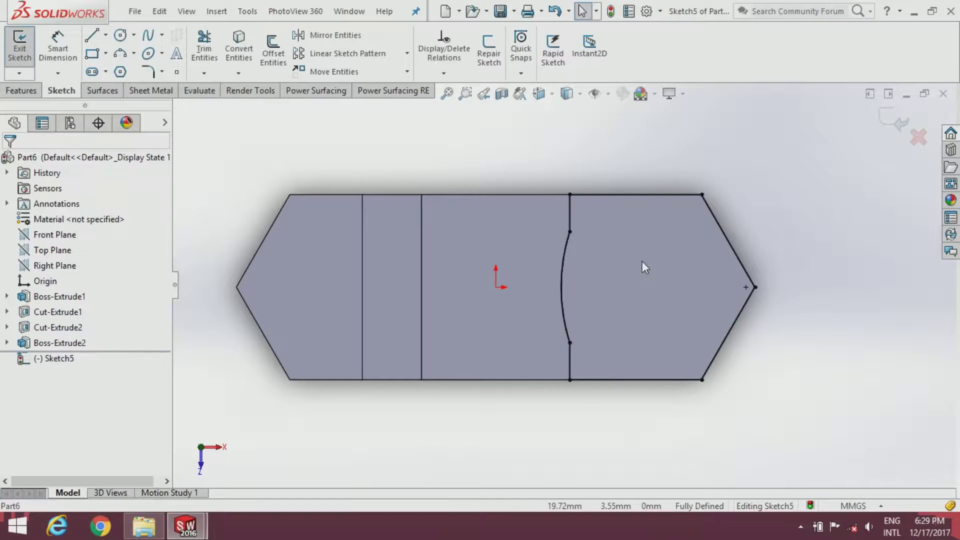
Draw a vertical line across the face from top edge to bottom edge
{"action": "left_click", "coordinate": [92, 36]}
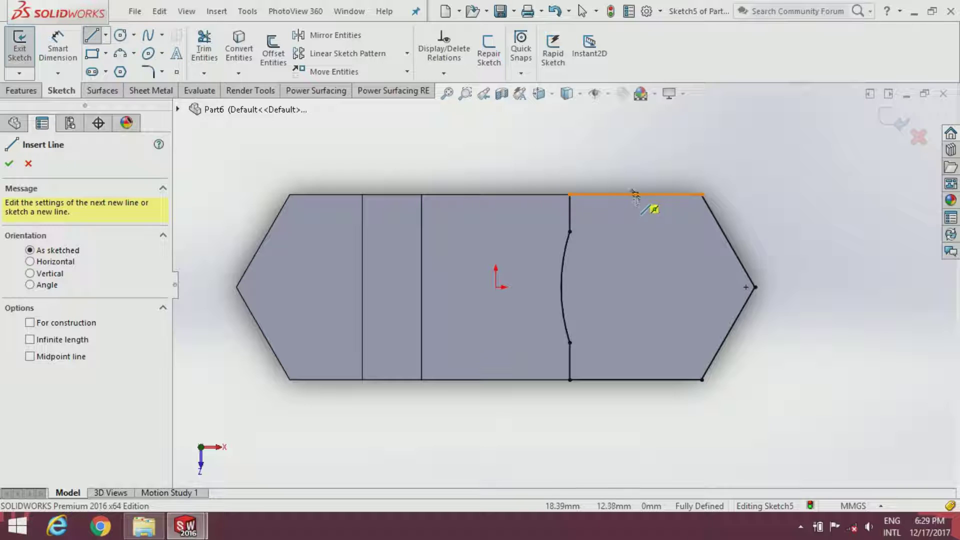
{"action": "left_click", "coordinate": [626, 195]}
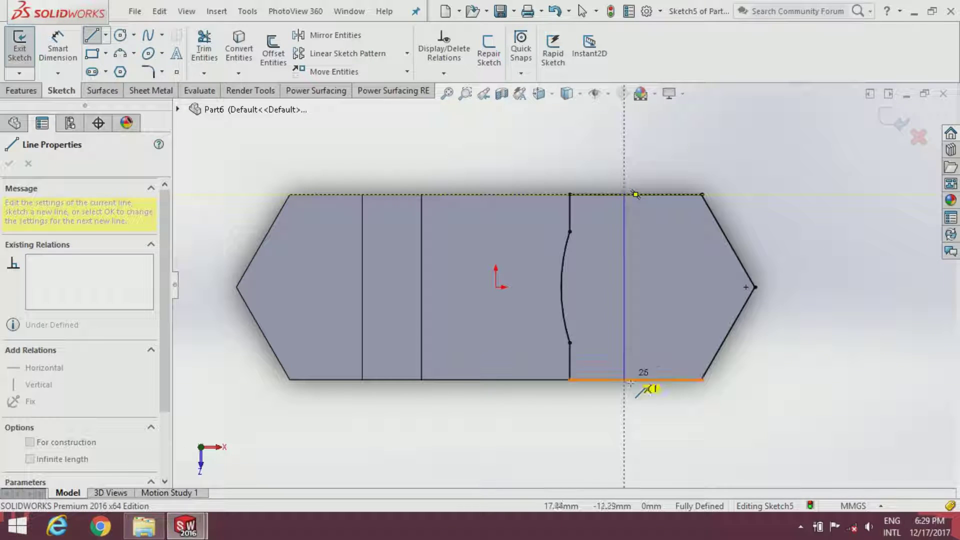
{"action": "left_click", "coordinate": [632, 379]}
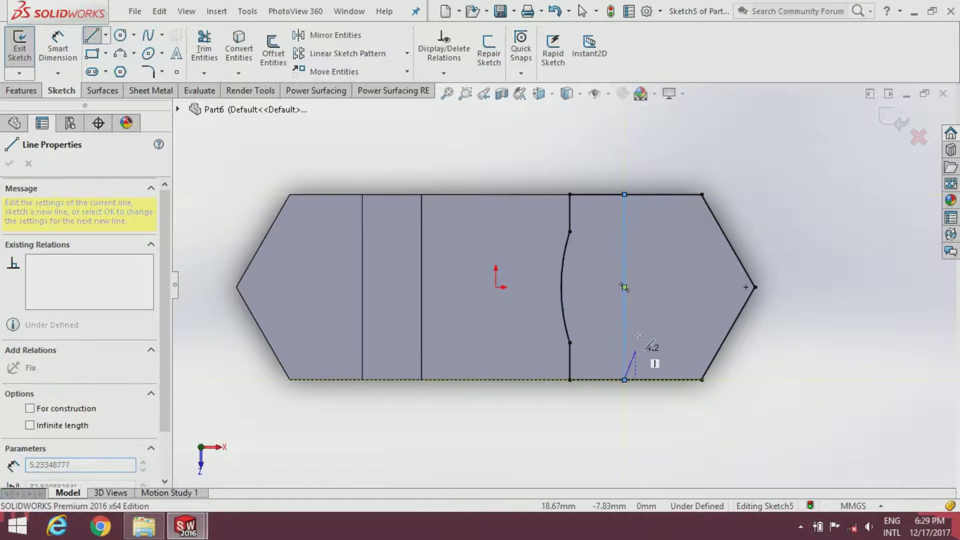
{"action": "key", "text": "Escape"}
Dimension the vertical line 18 mm from the origin
{"action": "left_click", "coordinate": [58, 47]}
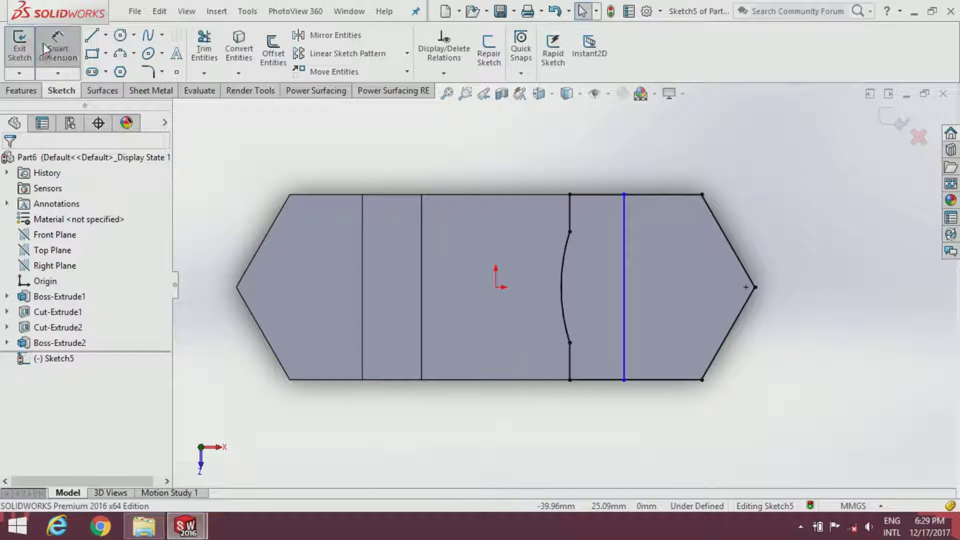
{"action": "left_click", "coordinate": [629, 263]}
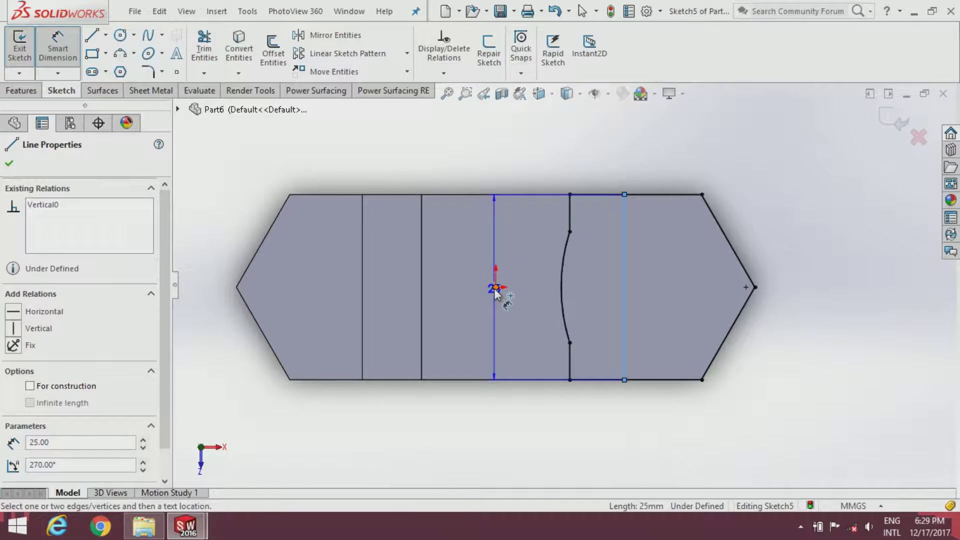
{"action": "left_click", "coordinate": [495, 287]}
{"action": "left_click", "coordinate": [562, 176]}
{"action": "type", "text": "18"}
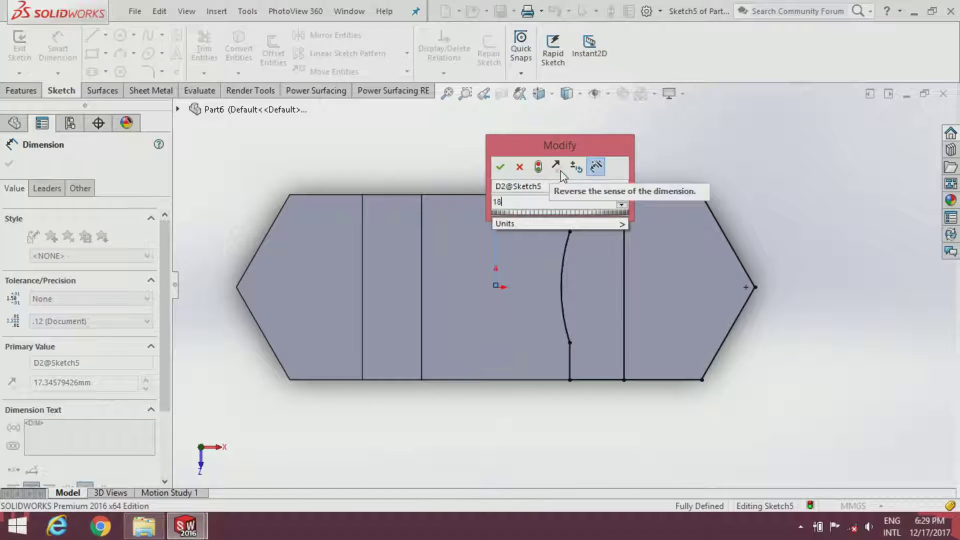
{"action": "key", "text": "Return"}
{"action": "left_click", "coordinate": [443, 167]}
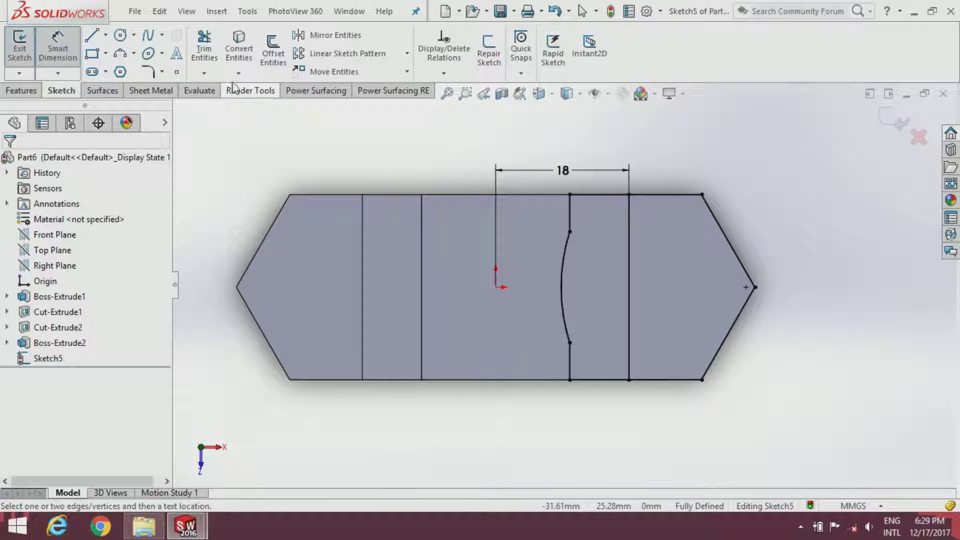
Trim the line pieces beside the arc and boss-extrude the end region 1 mm
{"action": "left_click", "coordinate": [204, 48]}
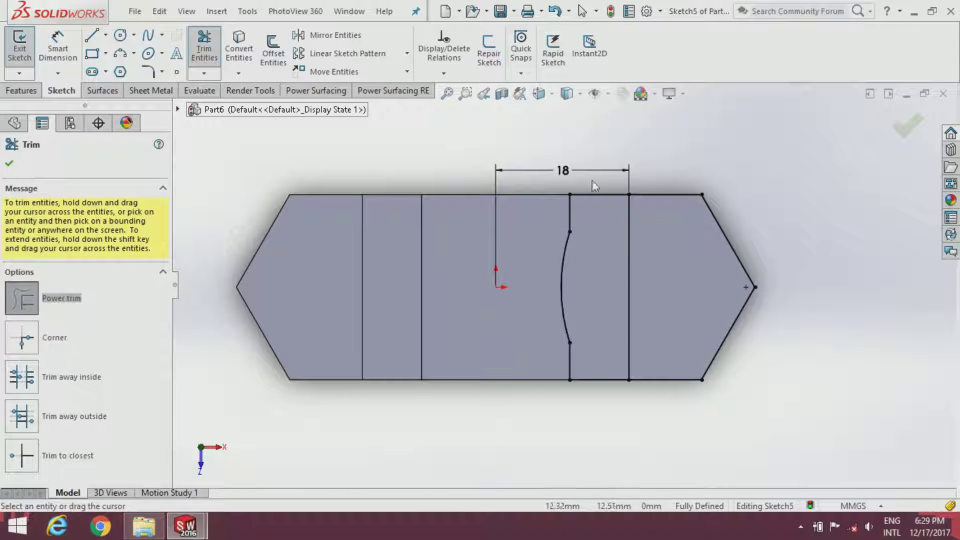
{"action": "left_click_drag", "start_coordinate": [592, 194], "coordinate": [559, 227]}
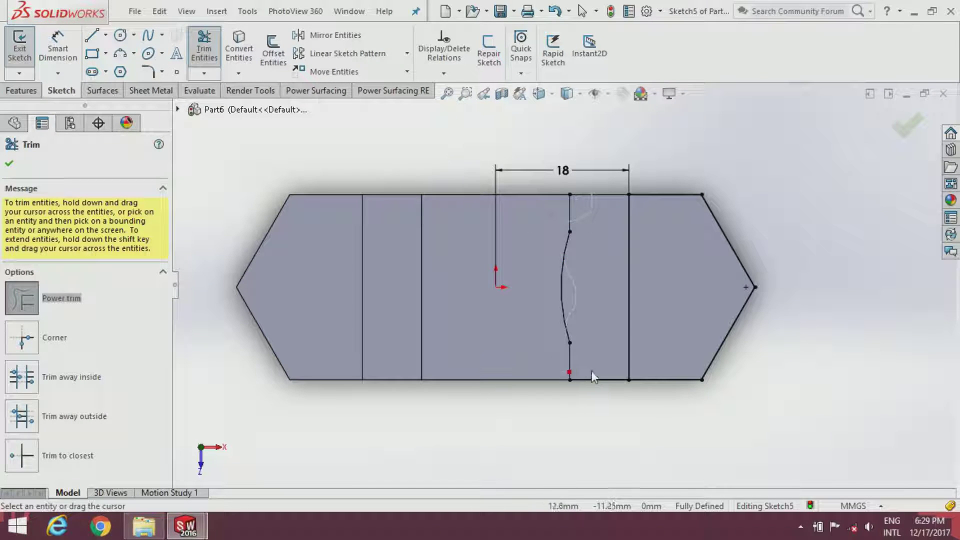
{"action": "left_click", "coordinate": [9, 163]}
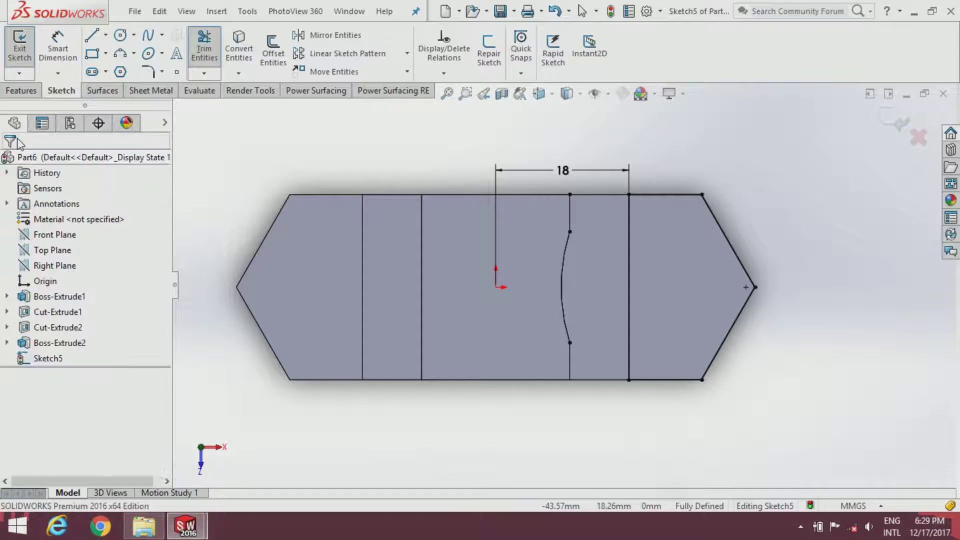
{"action": "left_click", "coordinate": [22, 90]}
{"action": "left_click", "coordinate": [20, 48]}
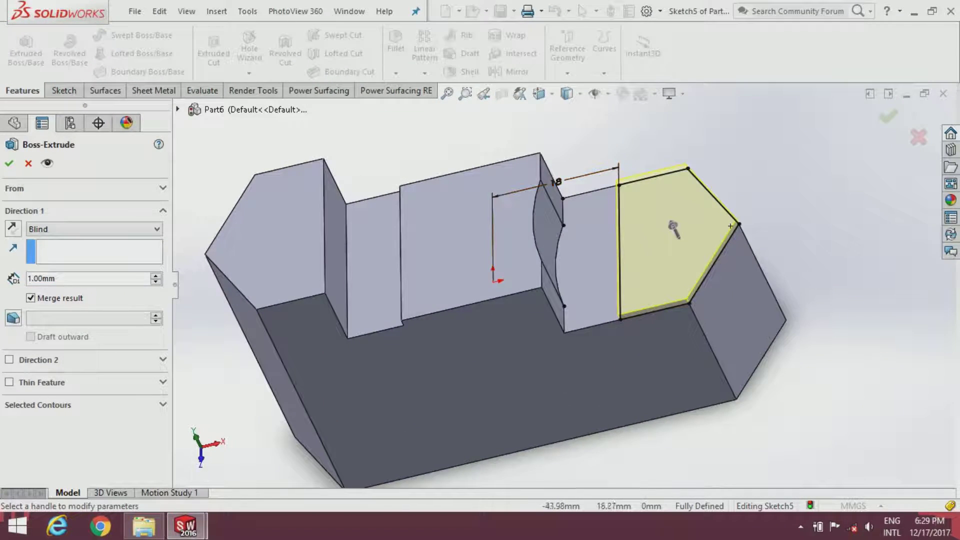
{"action": "left_click", "coordinate": [10, 164]}
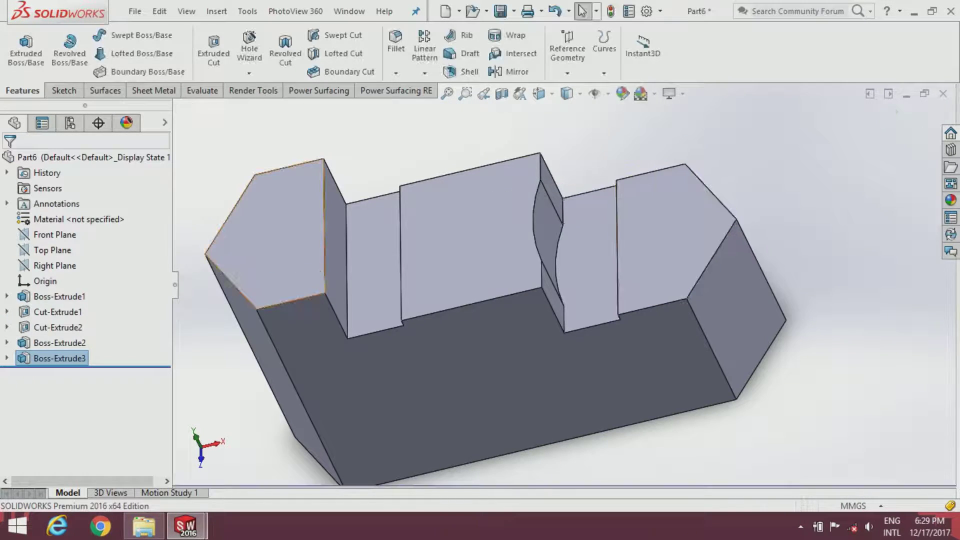
Sketch a rectangle on the Right Plane with one corner on the bottom edge
{"action": "middle_click_drag", "start_coordinate": [424, 274], "coordinate": [442, 226]}
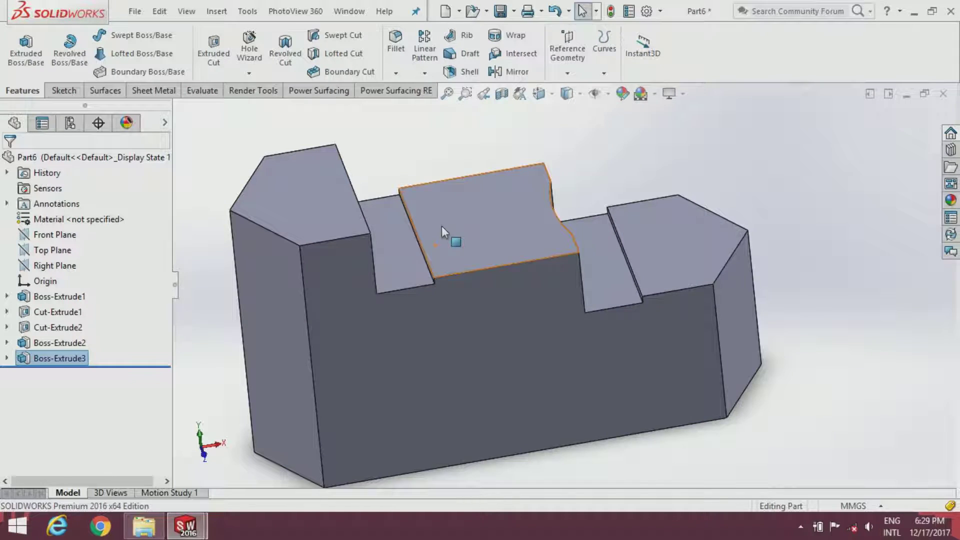
{"action": "left_click", "coordinate": [64, 268]}
{"action": "left_click", "coordinate": [93, 245]}
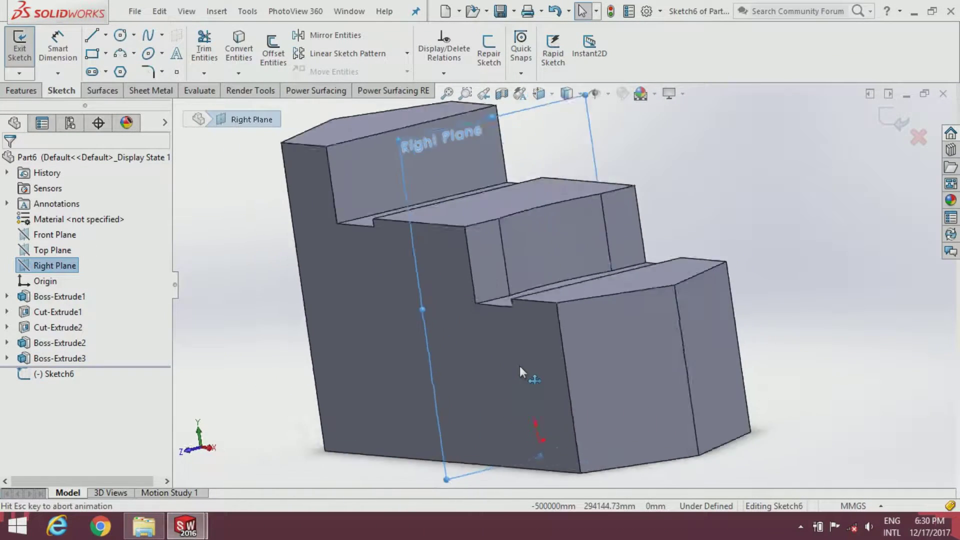
{"action": "left_click", "coordinate": [372, 386]}
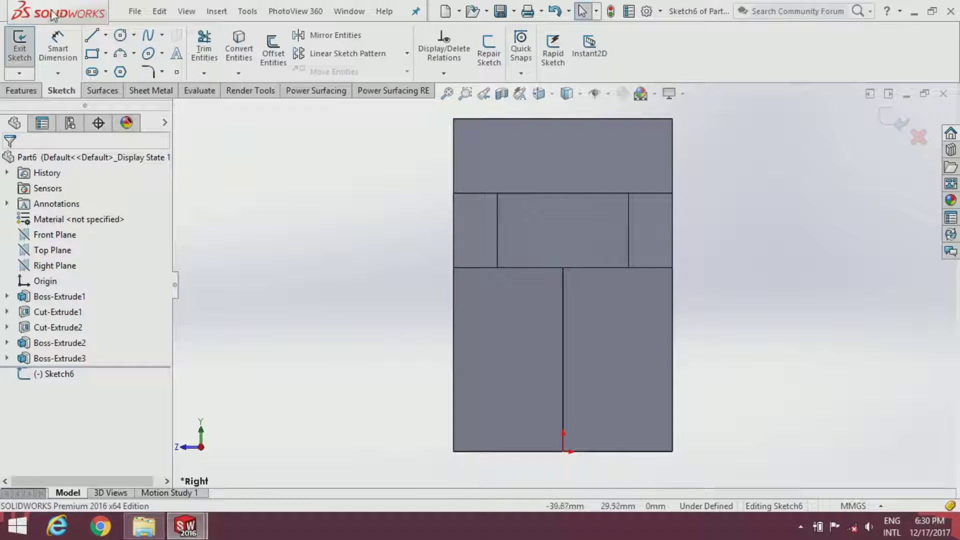
{"action": "left_click", "coordinate": [93, 54]}
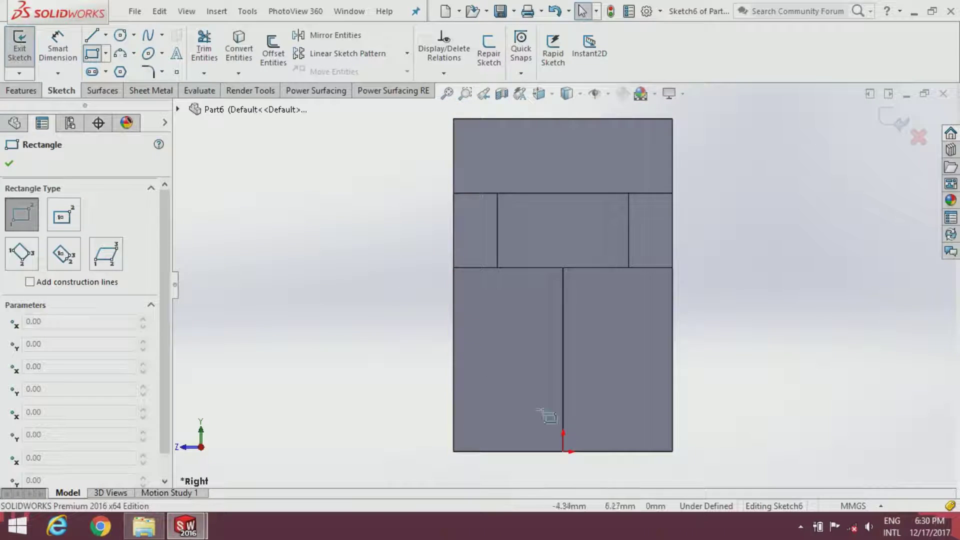
{"action": "scroll", "coordinate": [590, 453], "scroll_direction": "down", "scroll_amount": 2}
{"action": "left_click", "coordinate": [495, 380]}
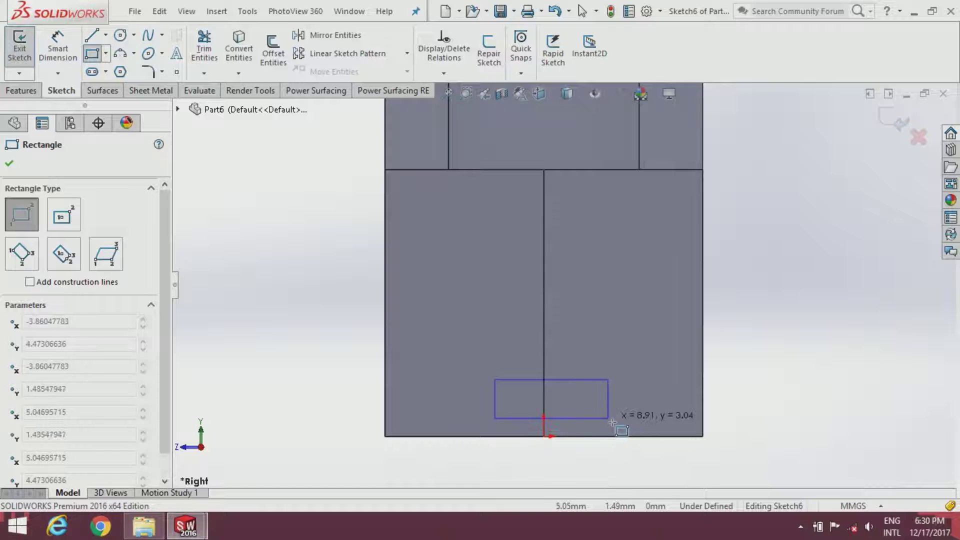
{"action": "left_click", "coordinate": [605, 444]}
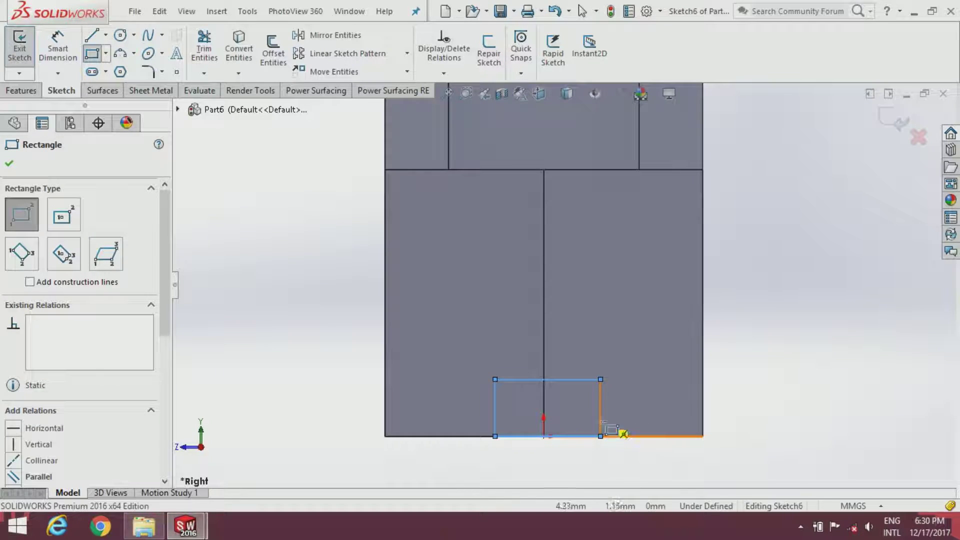
{"action": "key", "text": "Escape"}
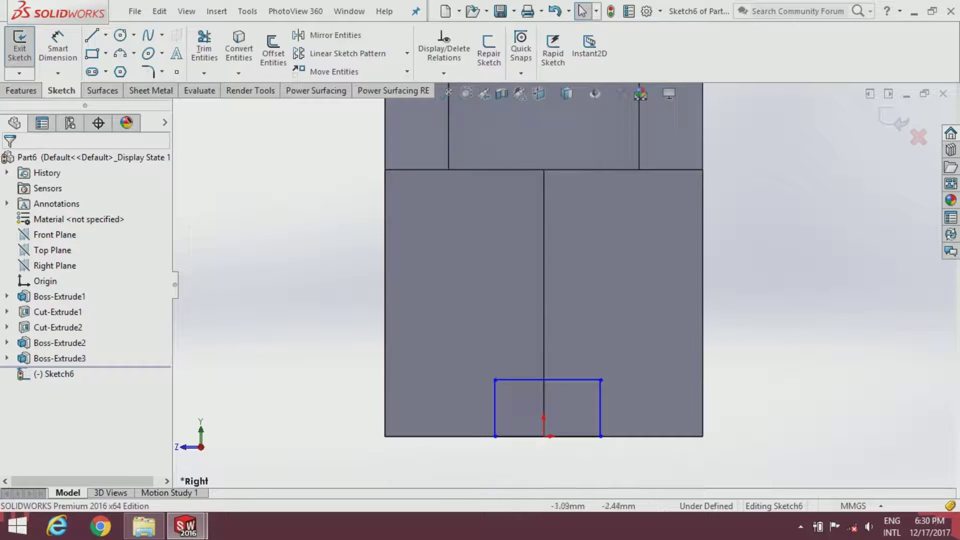
Dimension the rectangle 4 mm high and 8 mm wide
{"action": "left_click", "coordinate": [59, 54]}
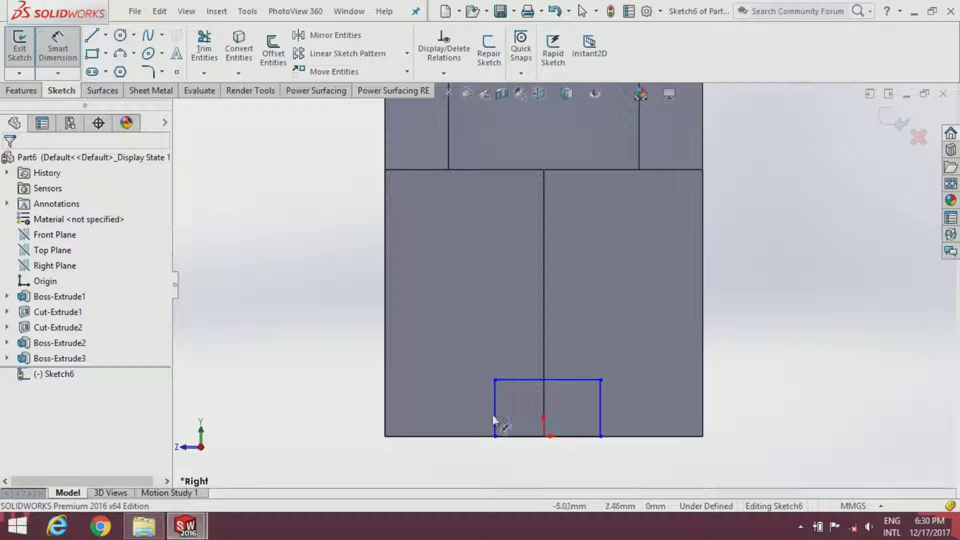
{"action": "left_click", "coordinate": [496, 395]}
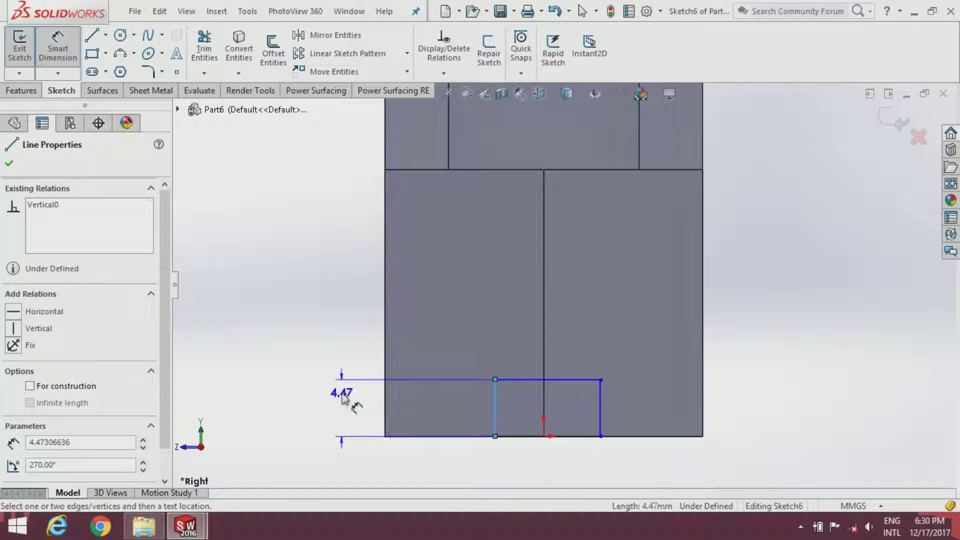
{"action": "left_click", "coordinate": [342, 398]}
{"action": "type", "text": "4"}
{"action": "key", "text": "Return"}
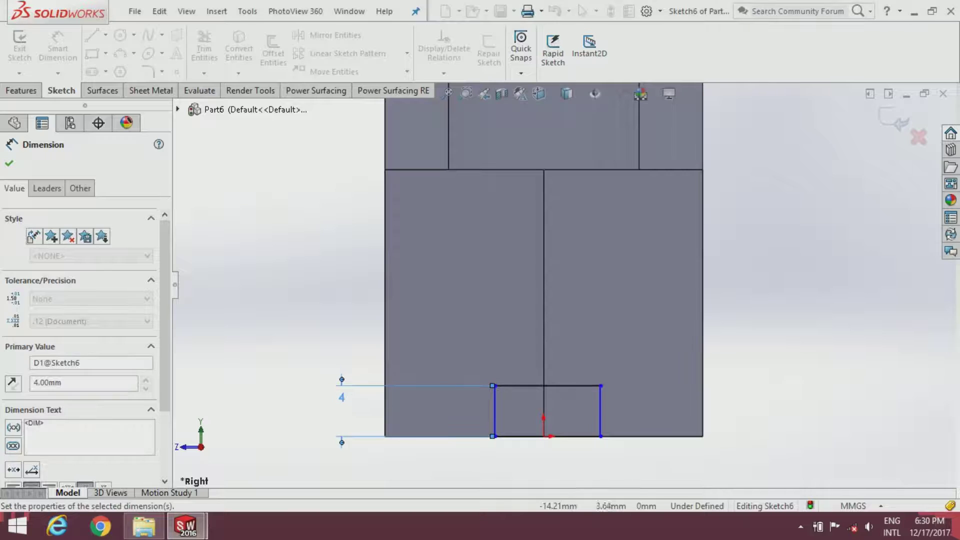
{"action": "left_click", "coordinate": [516, 385]}
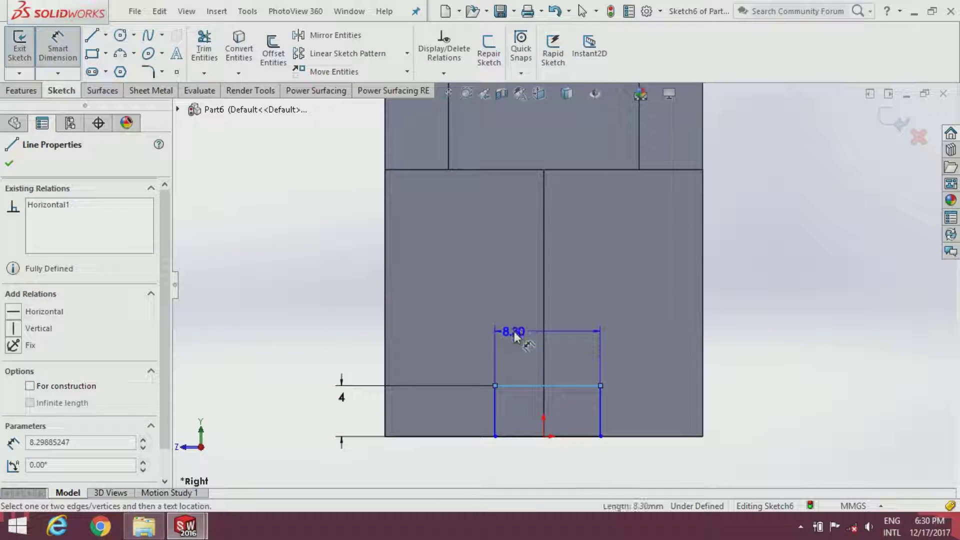
{"action": "left_click", "coordinate": [515, 334]}
{"action": "type", "text": "8"}
{"action": "key", "text": "Return"}
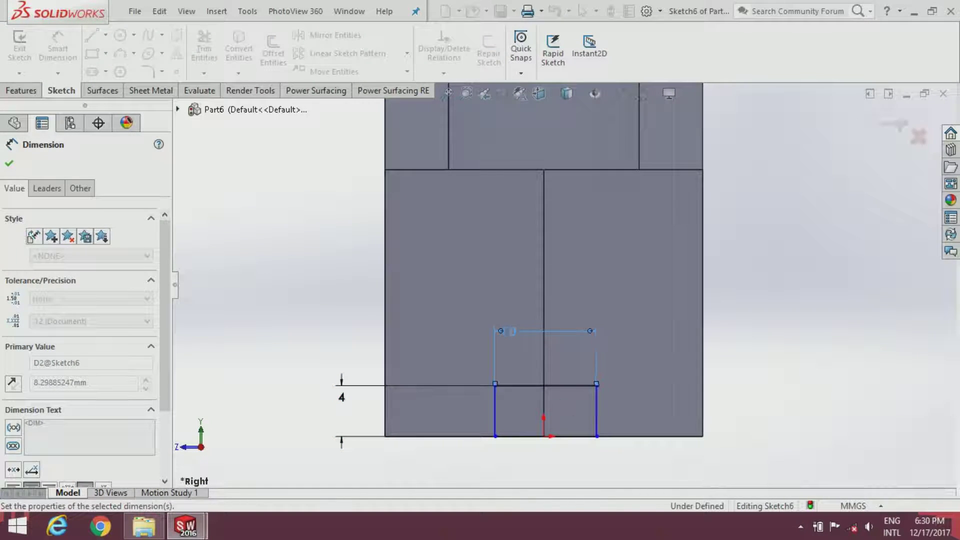
Make the rectangle's bottom midpoint coincident with the origin and switch to isometric view
{"action": "scroll", "coordinate": [541, 441], "scroll_direction": "down", "scroll_amount": 1}
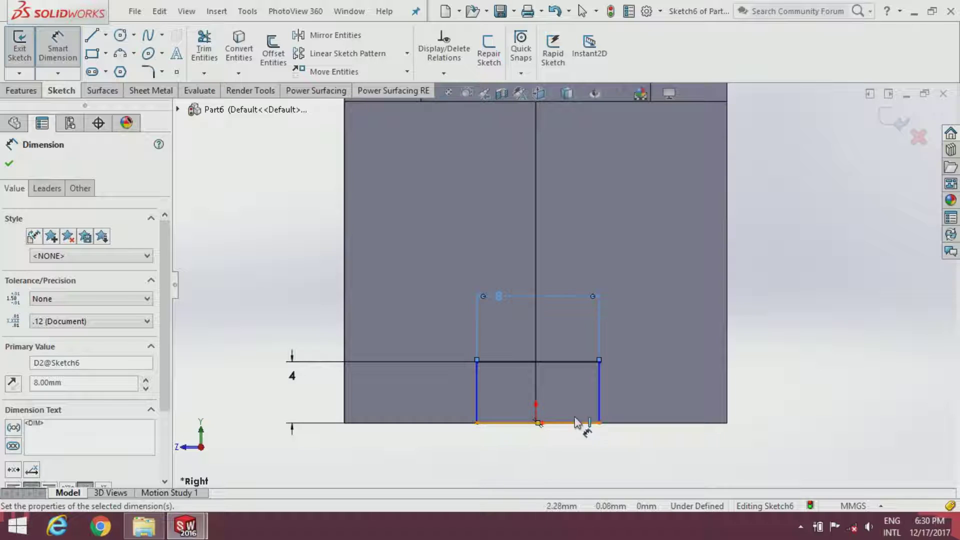
{"action": "left_click", "coordinate": [558, 361]}
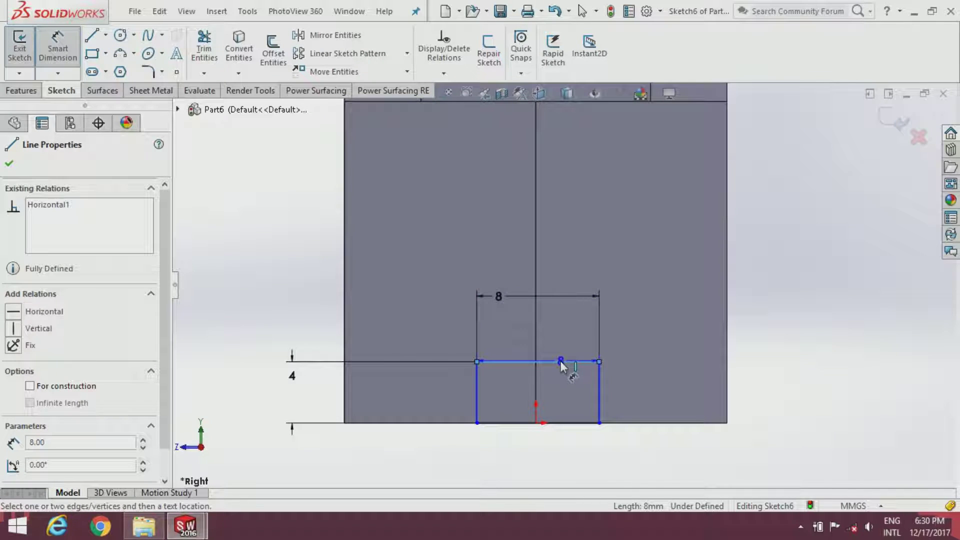
{"action": "key", "text": "Escape"}
{"action": "left_click", "coordinate": [575, 362]}
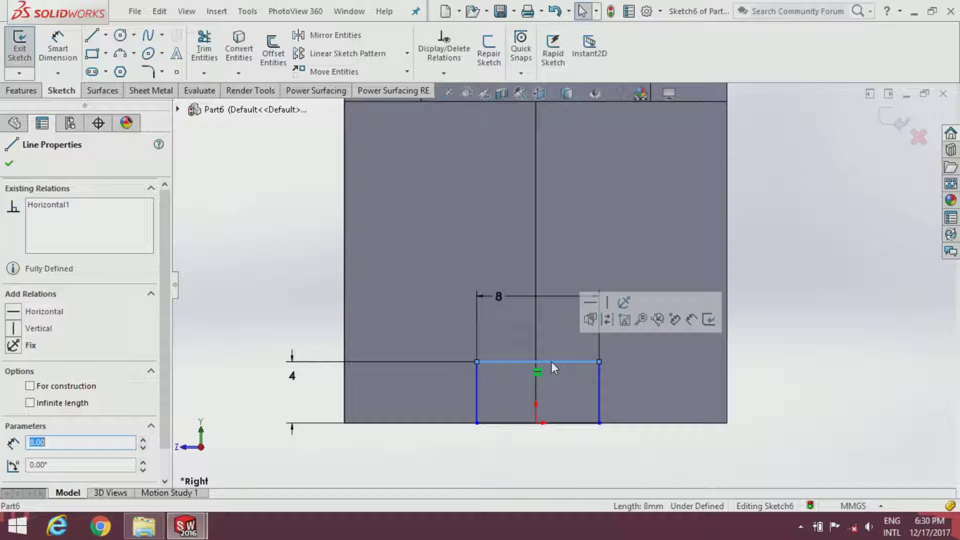
{"action": "left_click", "coordinate": [597, 423]}
{"action": "scroll", "coordinate": [531, 433], "scroll_direction": "down", "scroll_amount": 3}
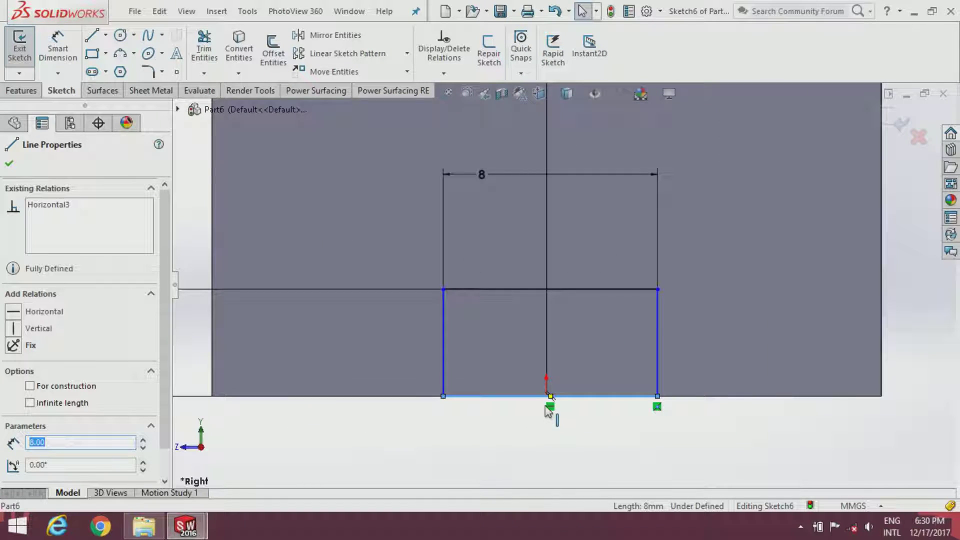
{"action": "scroll", "coordinate": [552, 404], "scroll_direction": "down", "scroll_amount": 1}
{"action": "scroll", "coordinate": [552, 404], "scroll_direction": "down", "scroll_amount": 2}
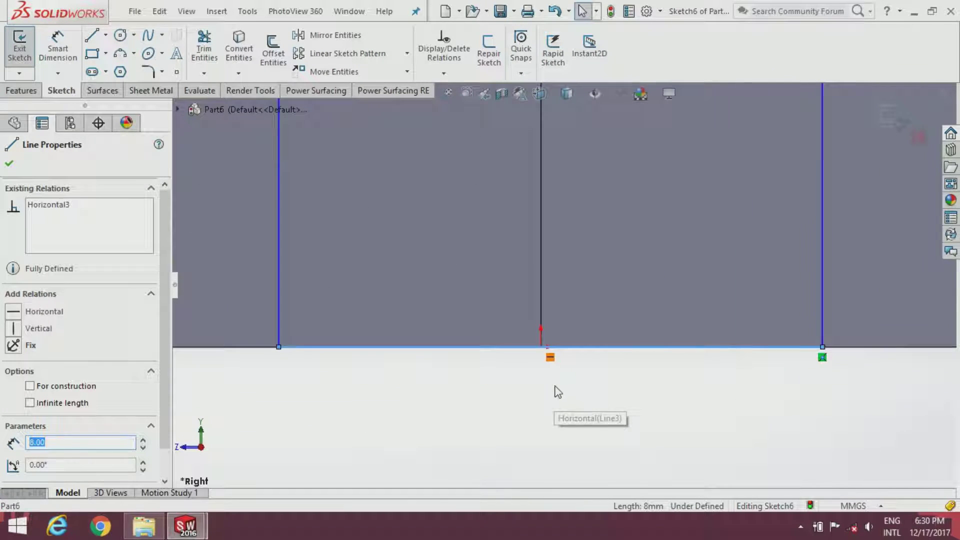
{"action": "left_click", "coordinate": [552, 348]}
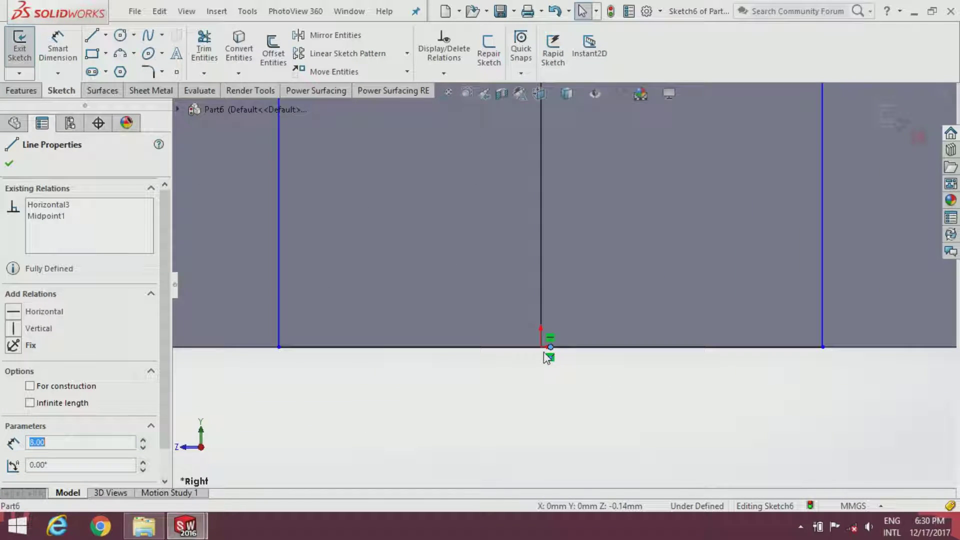
{"action": "left_click", "coordinate": [546, 351]}
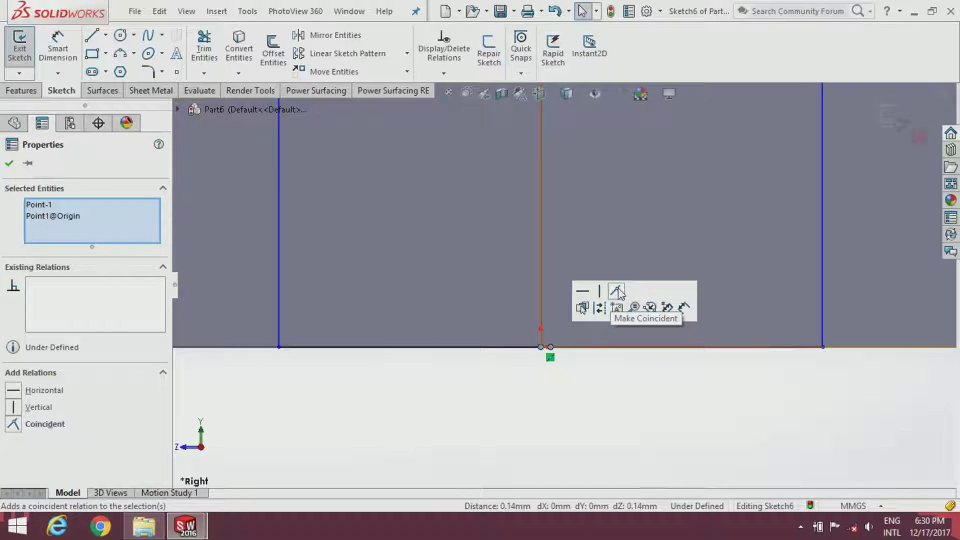
{"action": "scroll", "coordinate": [594, 395], "scroll_direction": "up", "scroll_amount": 2}
{"action": "scroll", "coordinate": [600, 343], "scroll_direction": "up", "scroll_amount": 2}
{"action": "scroll", "coordinate": [555, 293], "scroll_direction": "up", "scroll_amount": 2}
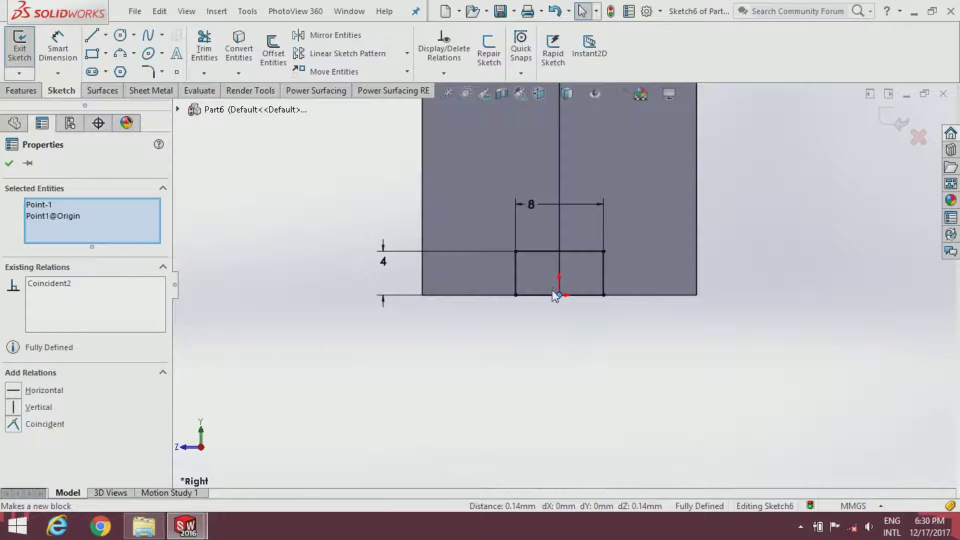
{"action": "scroll", "coordinate": [557, 259], "scroll_direction": "up", "scroll_amount": 1}
{"action": "key", "text": "ctrl+7"}
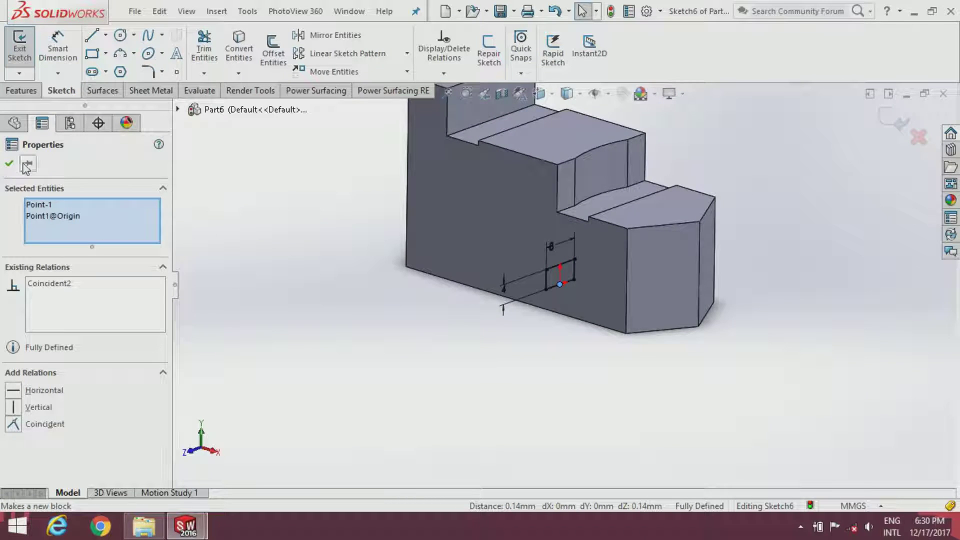
{"action": "left_click", "coordinate": [9, 163]}
Cut the 8 × 4 mm rectangle Through All - Both to form the bottom slot
{"action": "left_click", "coordinate": [19, 91]}
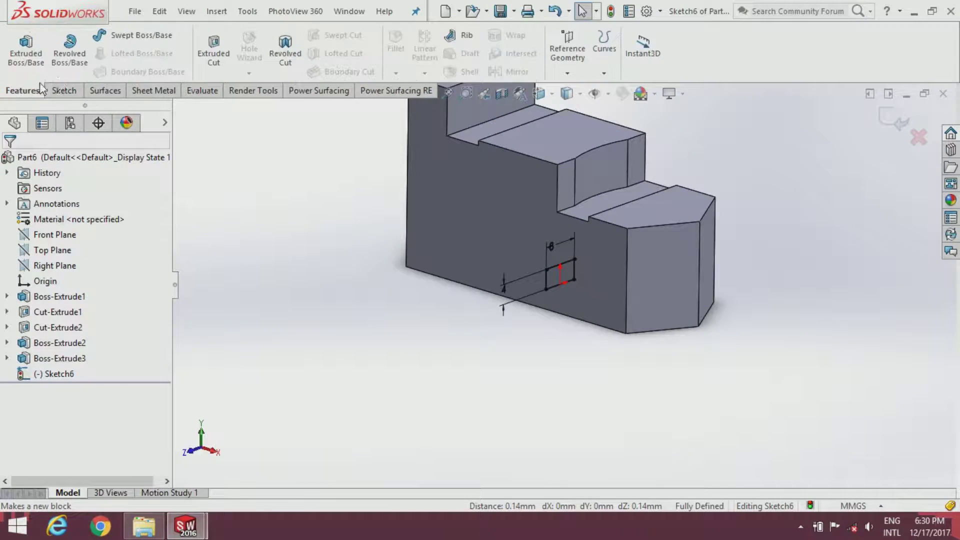
{"action": "left_click", "coordinate": [225, 50]}
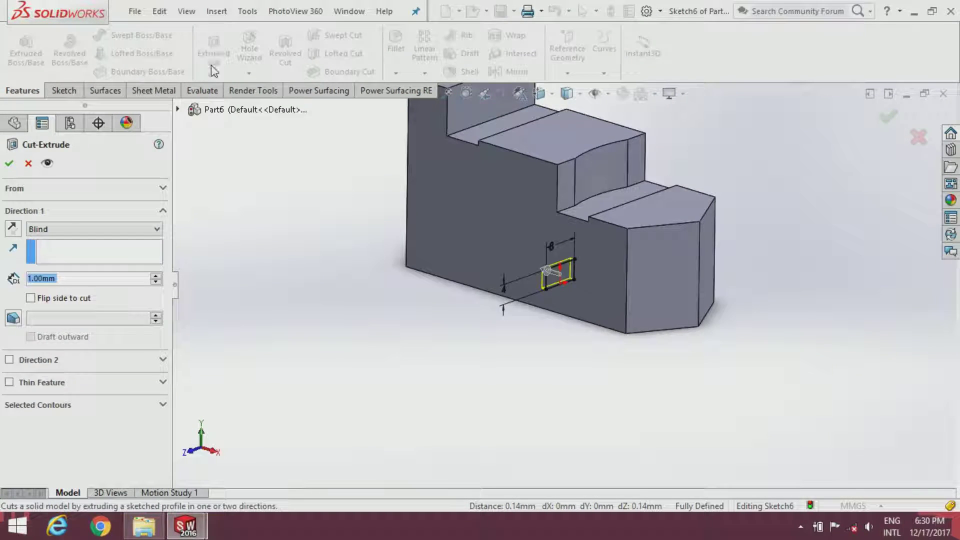
{"action": "left_click", "coordinate": [71, 230]}
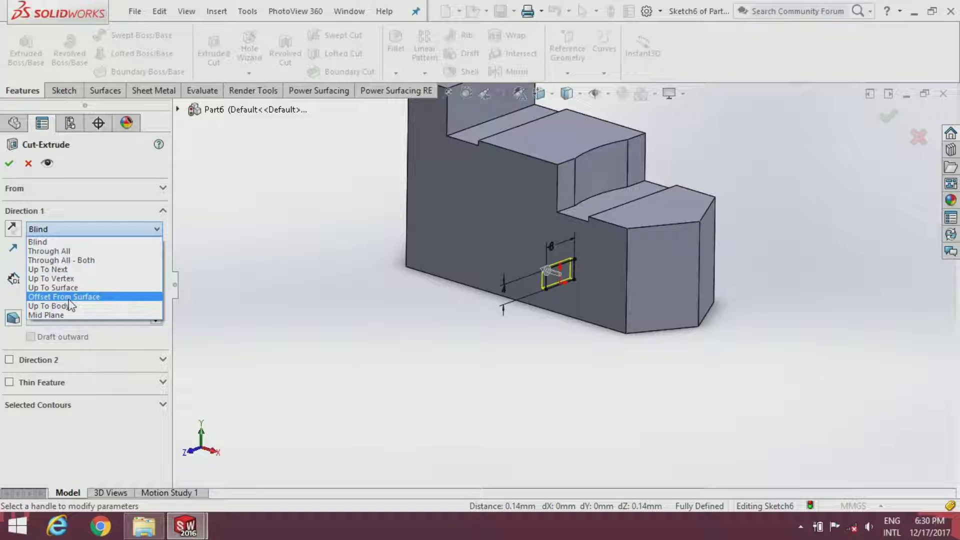
{"action": "left_click", "coordinate": [79, 260]}
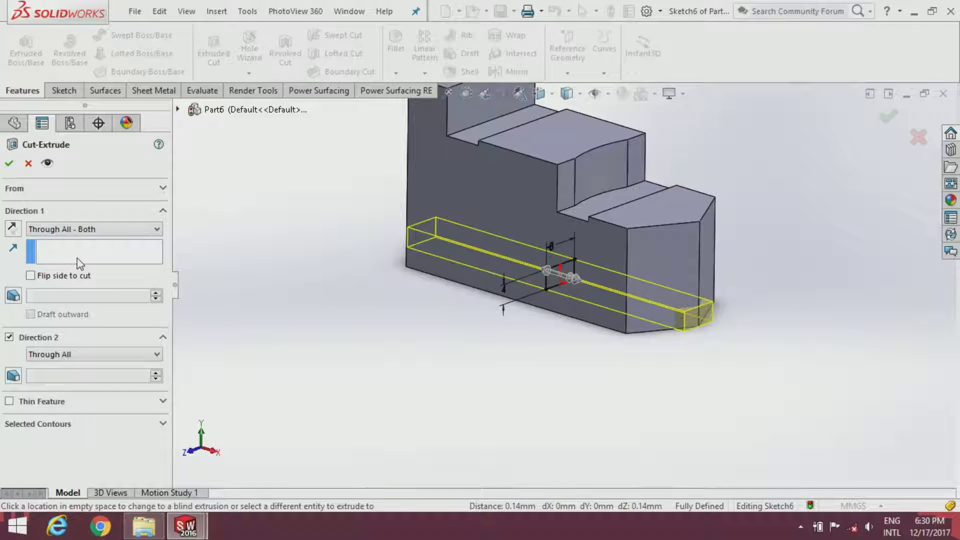
{"action": "left_click", "coordinate": [7, 162]}
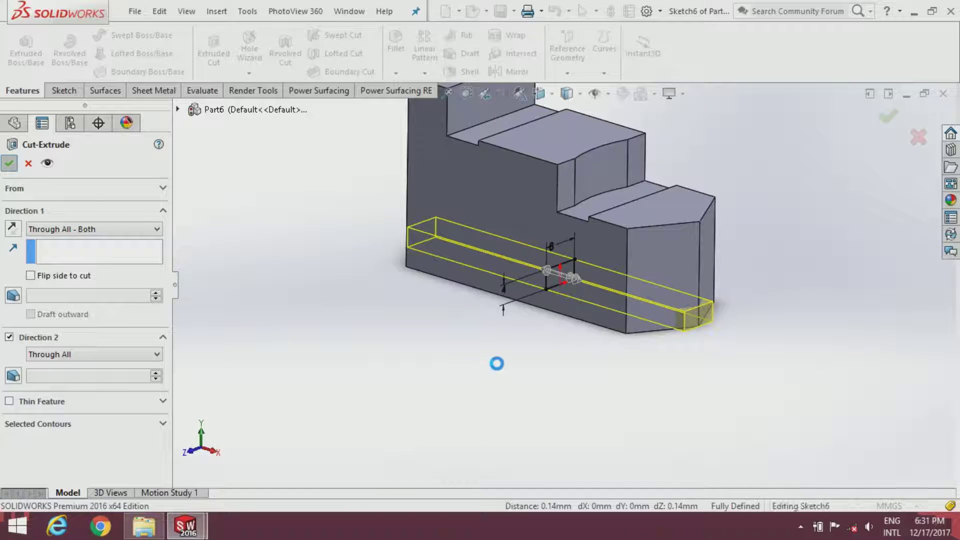
{"action": "mouse_move", "coordinate": [547, 261]}
{"action": "middle_mouse_down"}
{"action": "mouse_move", "coordinate": [590, 234]}
{"action": "mouse_move", "coordinate": [556, 162]}
{"action": "mouse_move", "coordinate": [557, 180]}
{"action": "middle_mouse_up"}
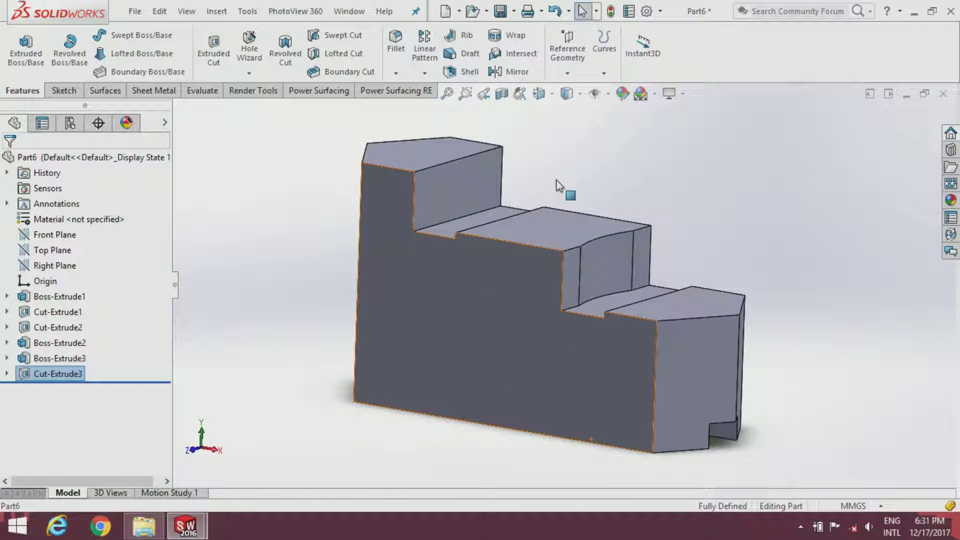
{"action": "middle_click_drag", "start_coordinate": [410, 263], "coordinate": [513, 398]}
Sketch a corner rectangle on the front face, its lower side on the bottom edge
{"action": "left_click", "coordinate": [533, 381]}
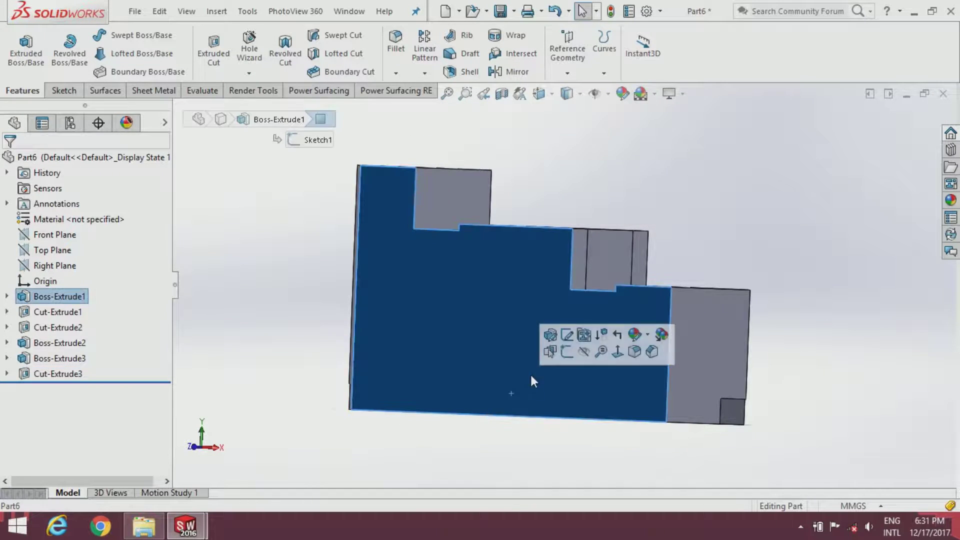
{"action": "left_click", "coordinate": [566, 352]}
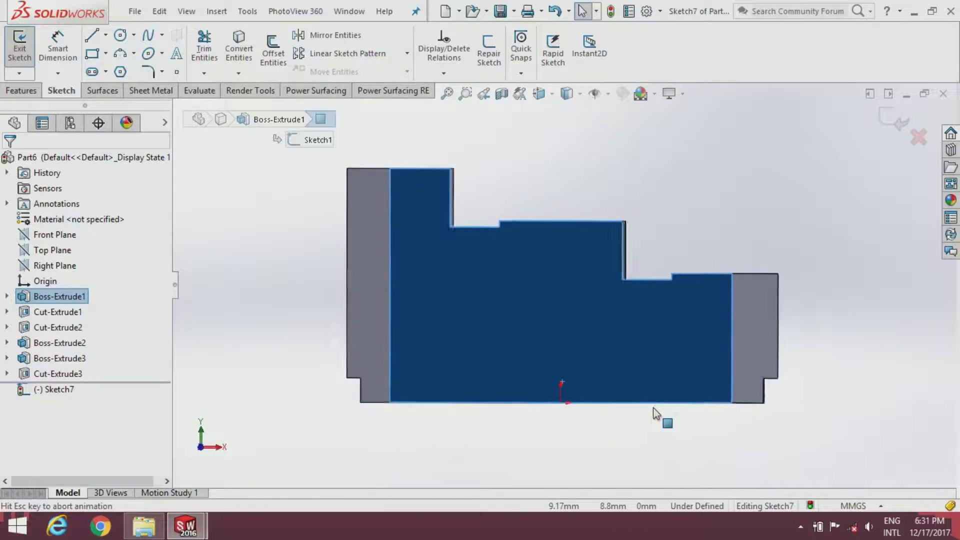
{"action": "scroll", "coordinate": [589, 422], "scroll_direction": "down", "scroll_amount": 3}
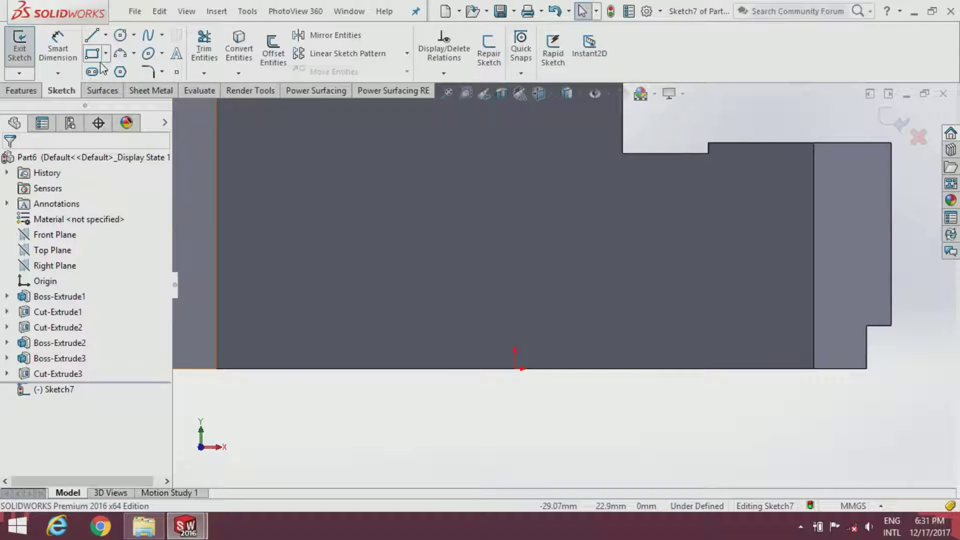
{"action": "left_click", "coordinate": [95, 59]}
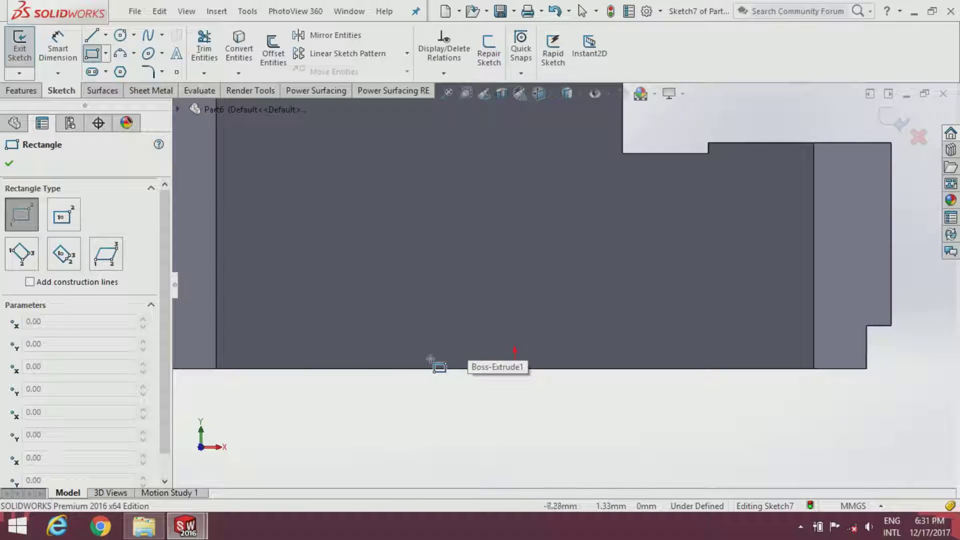
{"action": "left_click", "coordinate": [432, 351]}
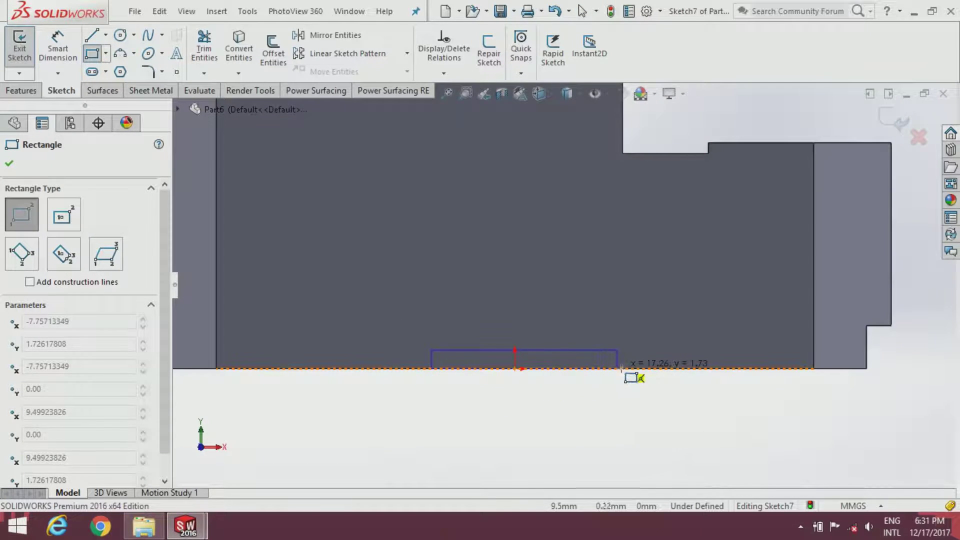
{"action": "left_click", "coordinate": [570, 374]}
{"action": "key", "text": "Escape"}
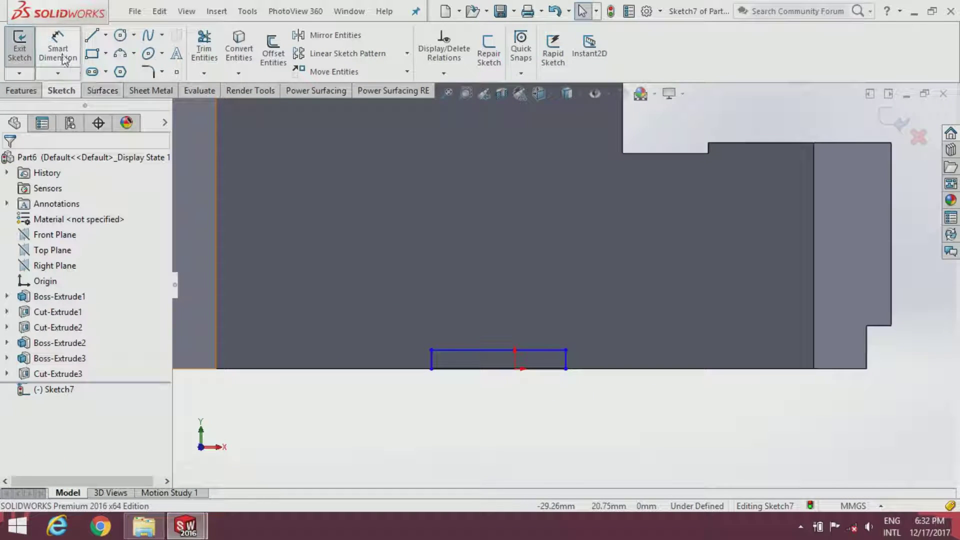
Dimension the rectangle 1 mm high and 22 mm wide
{"action": "left_click", "coordinate": [64, 59]}
{"action": "left_click", "coordinate": [432, 361]}
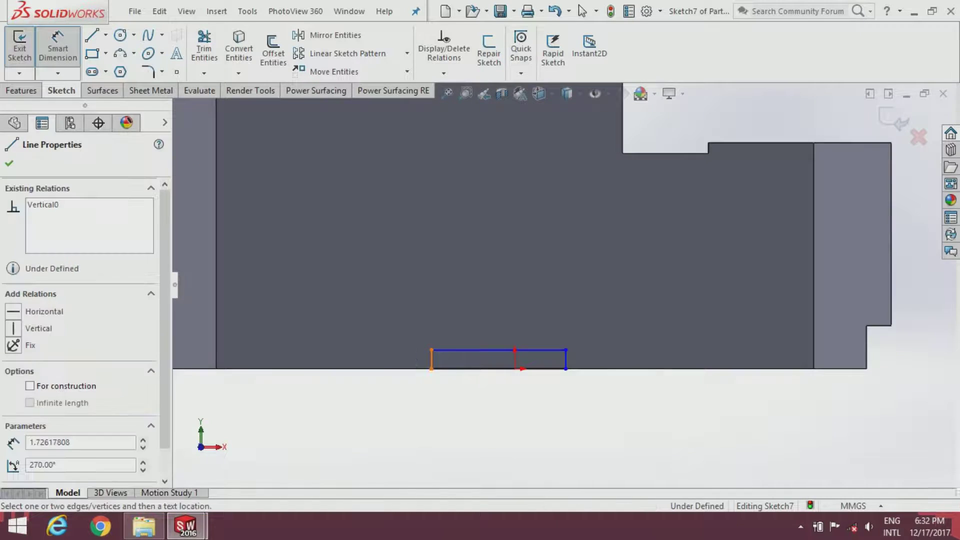
{"action": "left_click", "coordinate": [376, 355]}
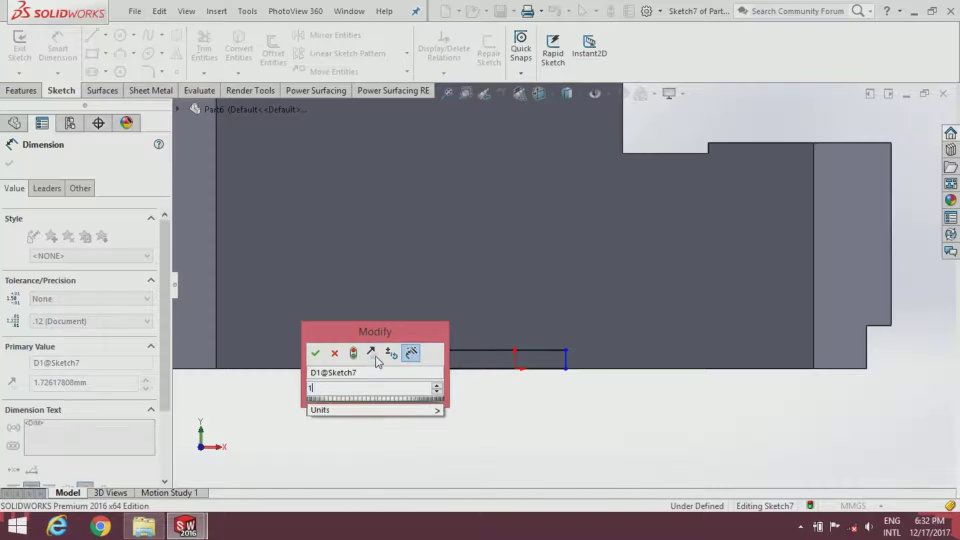
{"action": "type", "text": "1"}
{"action": "key", "text": "Return"}
{"action": "left_click", "coordinate": [481, 416]}
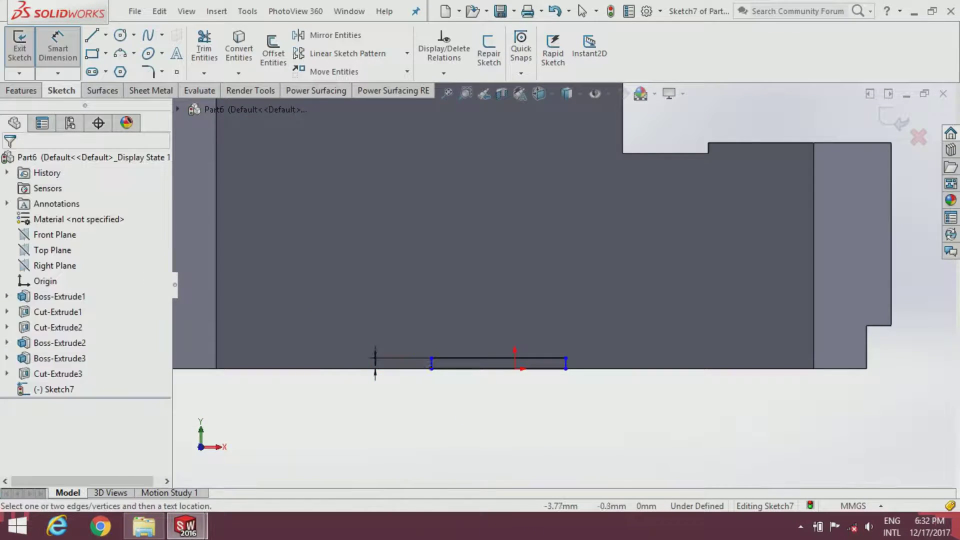
{"action": "left_click", "coordinate": [474, 365]}
{"action": "left_click", "coordinate": [472, 296]}
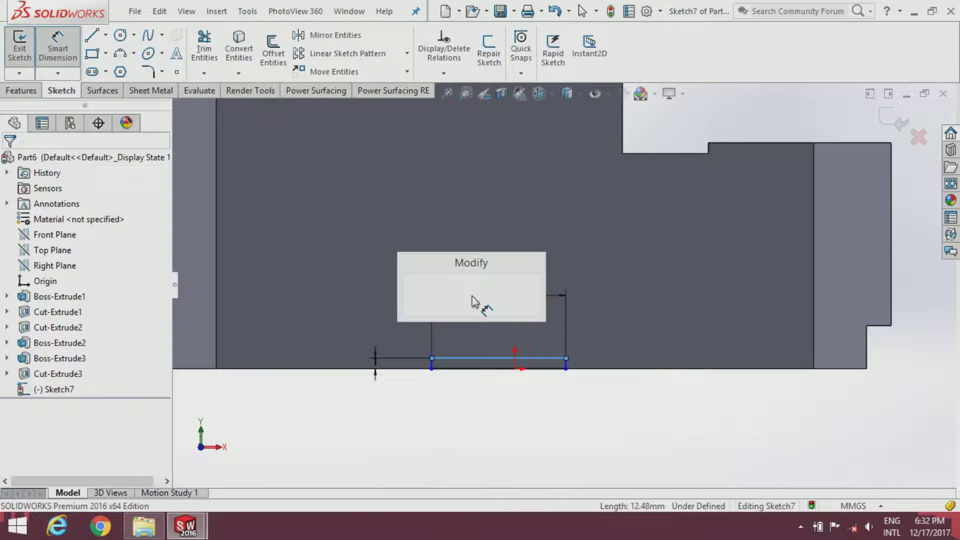
{"action": "type", "text": "22"}
{"action": "key", "text": "Return"}
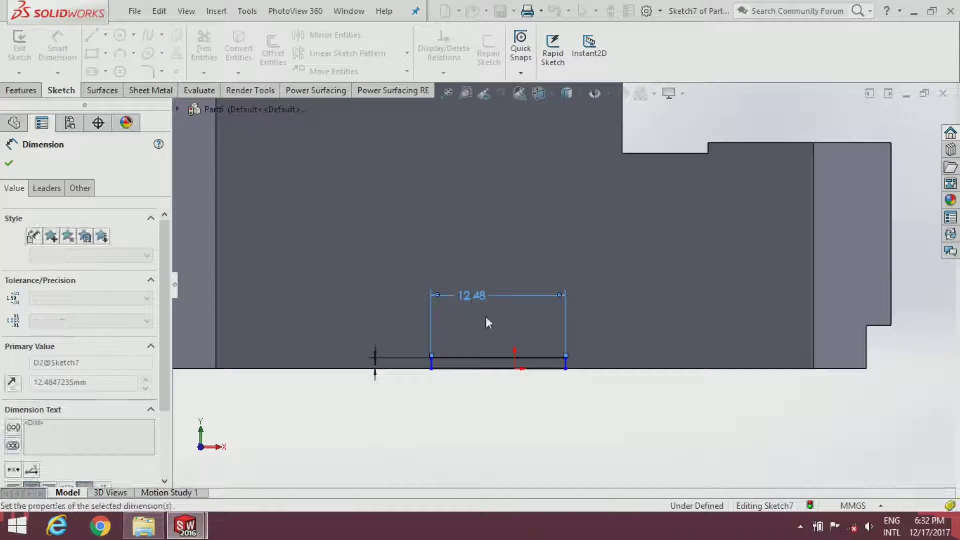
{"action": "left_click", "coordinate": [486, 424]}
Make the bottom line's midpoint coincident with the origin to fully define the sketch
{"action": "scroll", "coordinate": [533, 373], "scroll_direction": "down", "scroll_amount": 1}
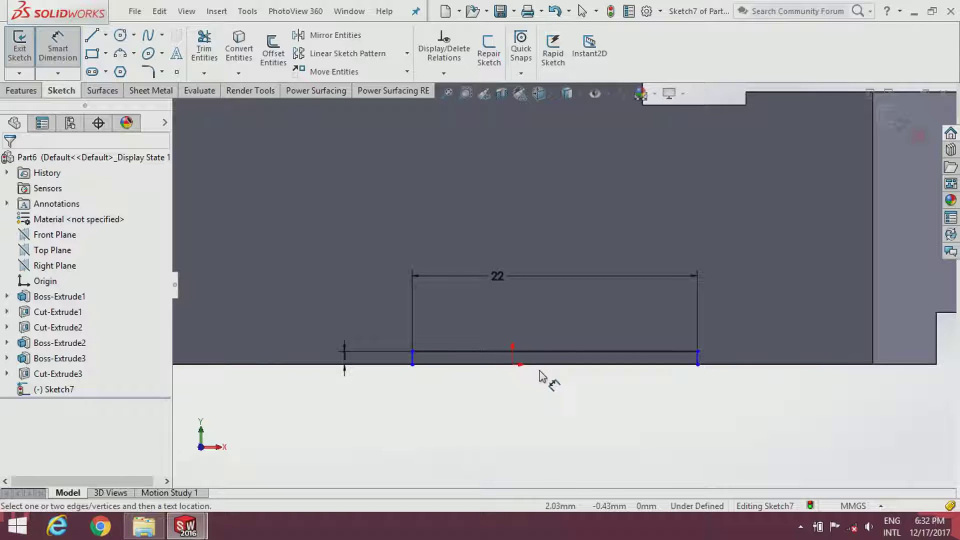
{"action": "left_click", "coordinate": [555, 365]}
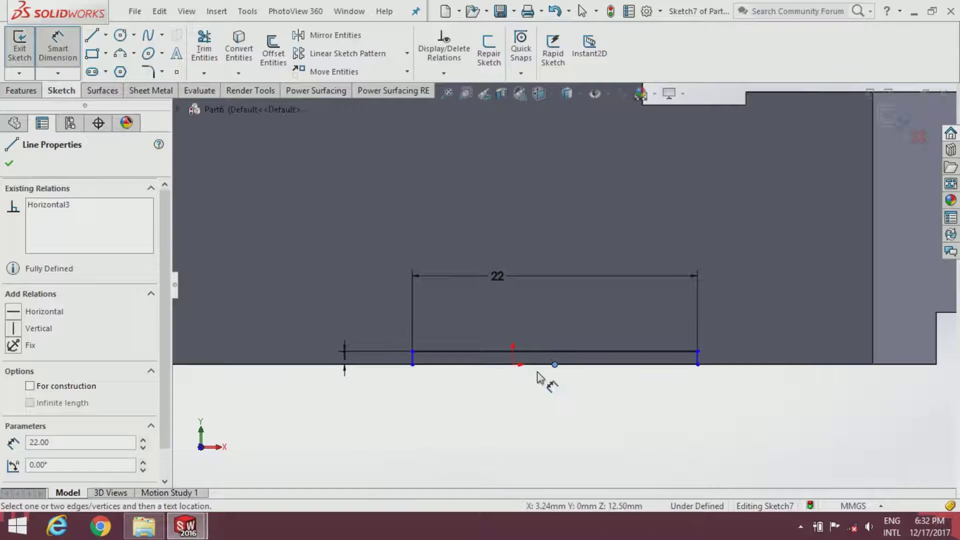
{"action": "left_click", "coordinate": [513, 366]}
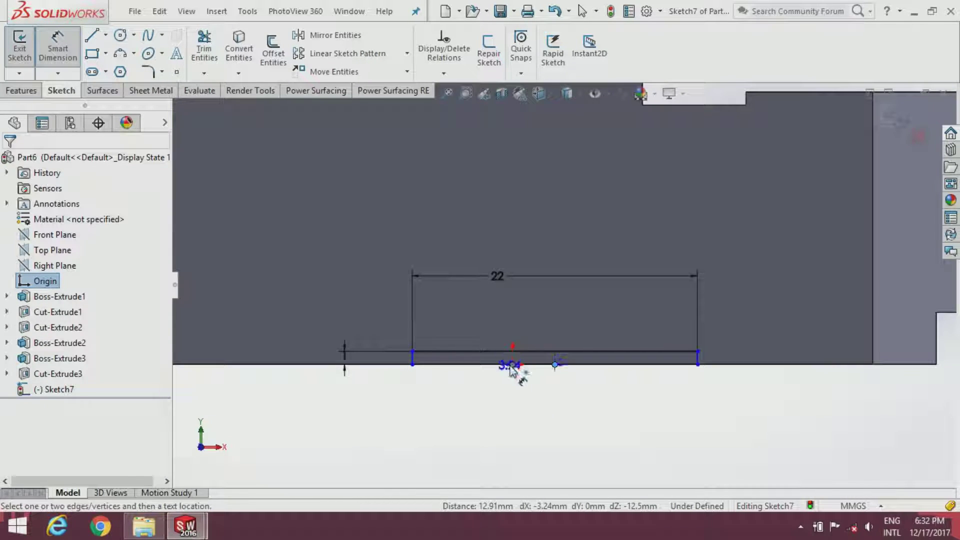
{"action": "key", "text": "Escape"}
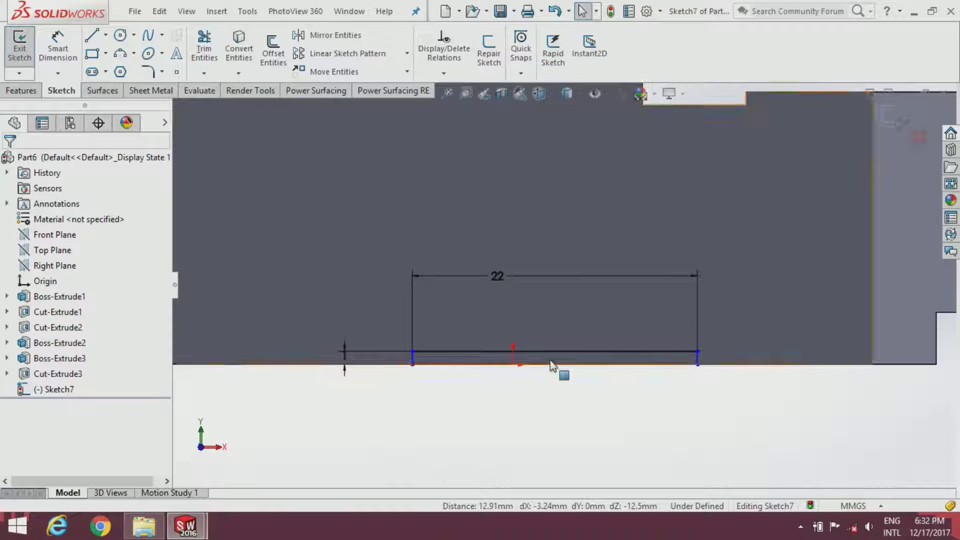
{"action": "left_click", "coordinate": [554, 364]}
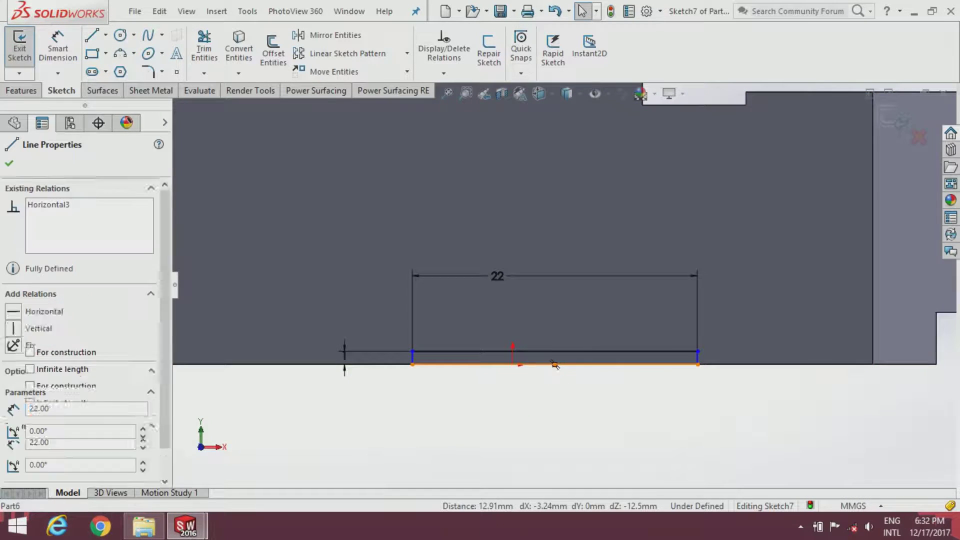
{"action": "left_click", "coordinate": [513, 366]}
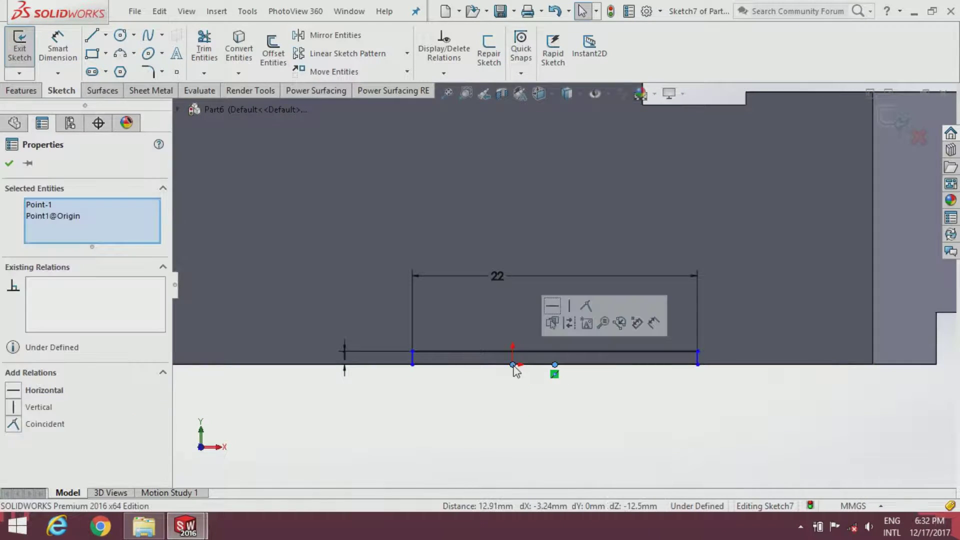
{"action": "left_click", "coordinate": [586, 307]}
{"action": "left_click", "coordinate": [510, 414]}
{"action": "scroll", "coordinate": [559, 380], "scroll_direction": "down", "scroll_amount": 2}
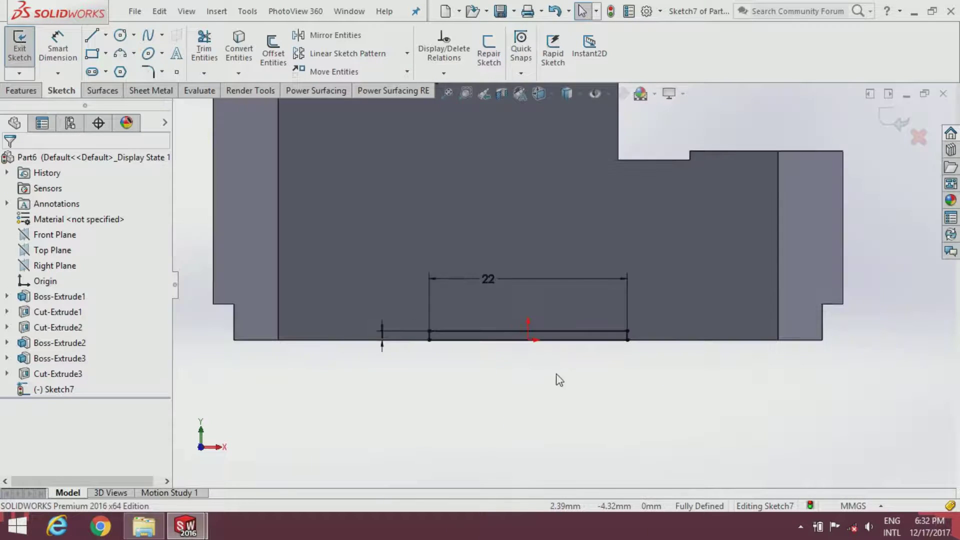
{"action": "scroll", "coordinate": [575, 370], "scroll_direction": "down", "scroll_amount": 2}
{"action": "middle_click_drag", "start_coordinate": [576, 368], "coordinate": [560, 401]}
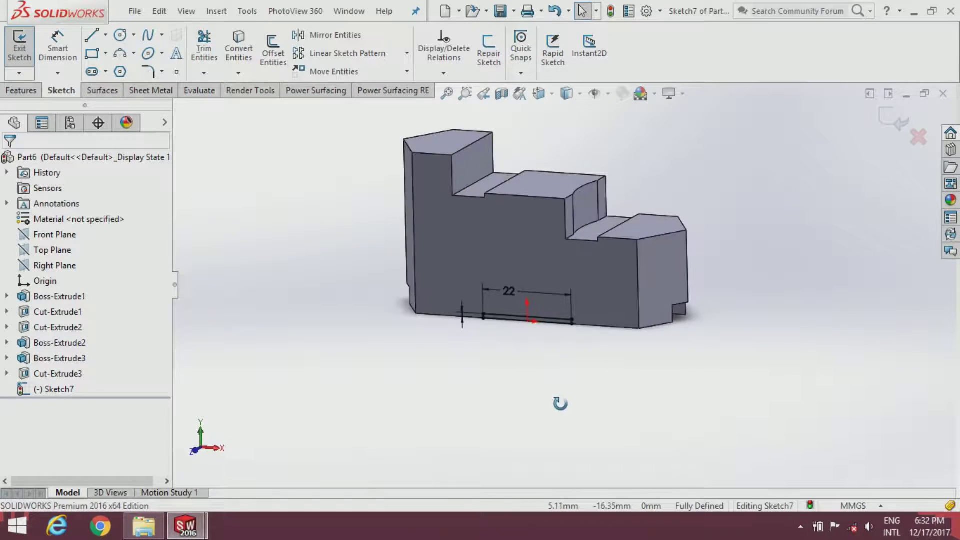
{"action": "left_click", "coordinate": [23, 91]}
Cut the 22 × 1 mm rectangle Blind 57 mm, leaving a shallow groove across the bottom
{"action": "left_click", "coordinate": [214, 50]}
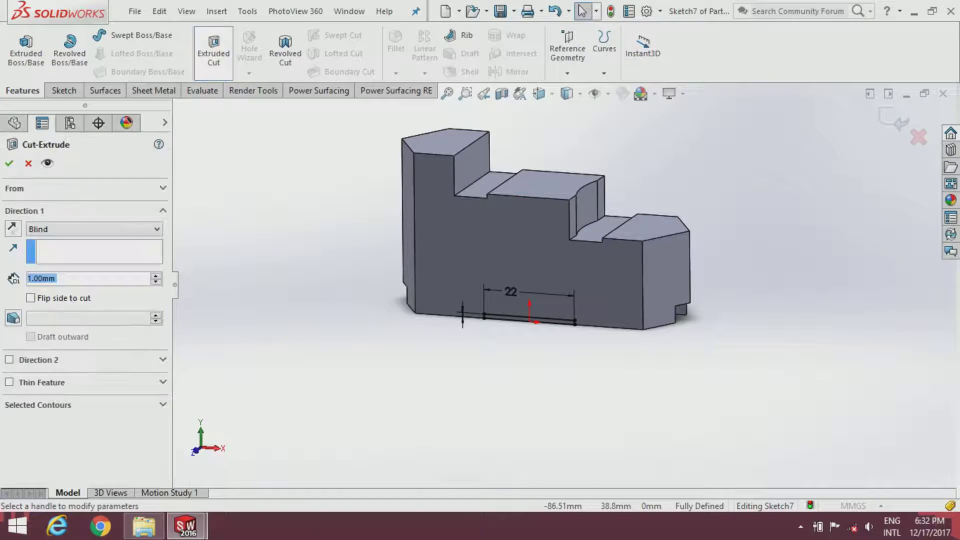
{"action": "scroll", "coordinate": [595, 270], "scroll_direction": "up", "scroll_amount": 2}
{"action": "middle_click_drag", "start_coordinate": [536, 328], "coordinate": [526, 365]}
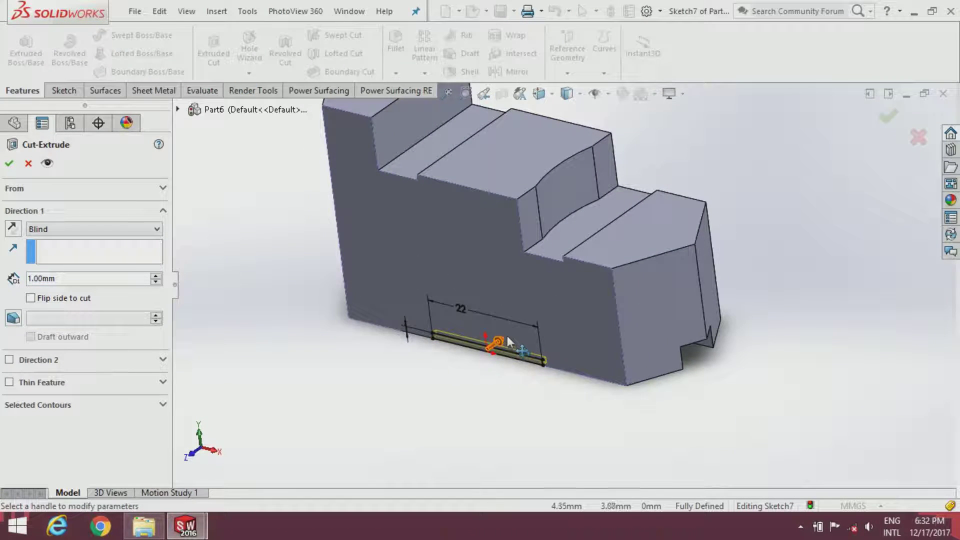
{"action": "left_click_drag", "start_coordinate": [495, 344], "coordinate": [673, 192]}
{"action": "middle_click_drag", "start_coordinate": [680, 278], "coordinate": [651, 288]}
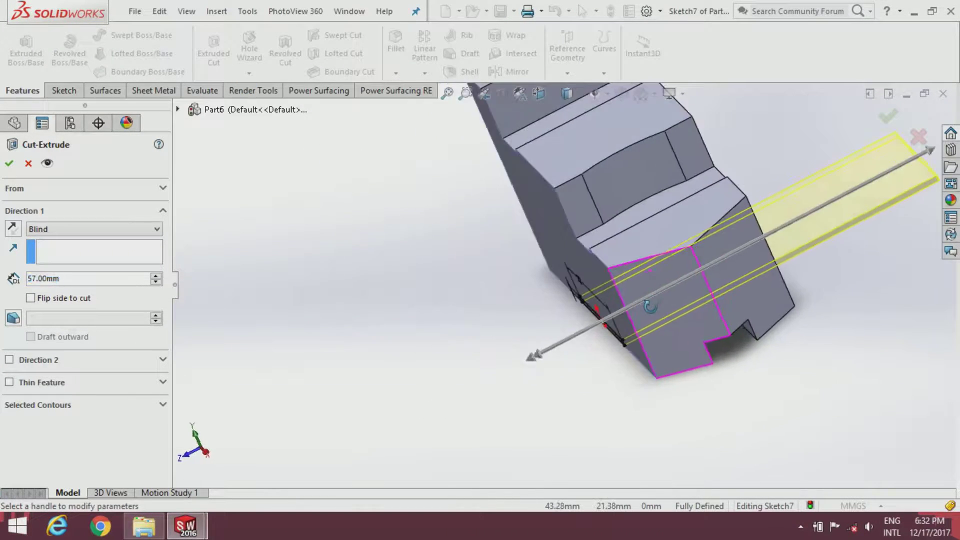
{"action": "left_click", "coordinate": [11, 167]}
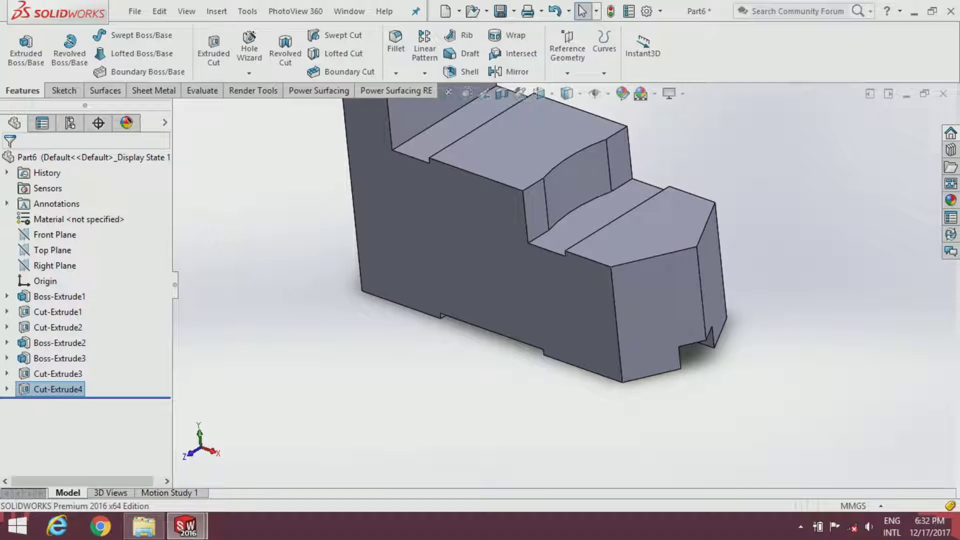
{"action": "mouse_move", "coordinate": [380, 211]}
{"action": "middle_mouse_down"}
{"action": "mouse_move", "coordinate": [493, 210]}
{"action": "mouse_move", "coordinate": [559, 232]}
{"action": "middle_mouse_up"}
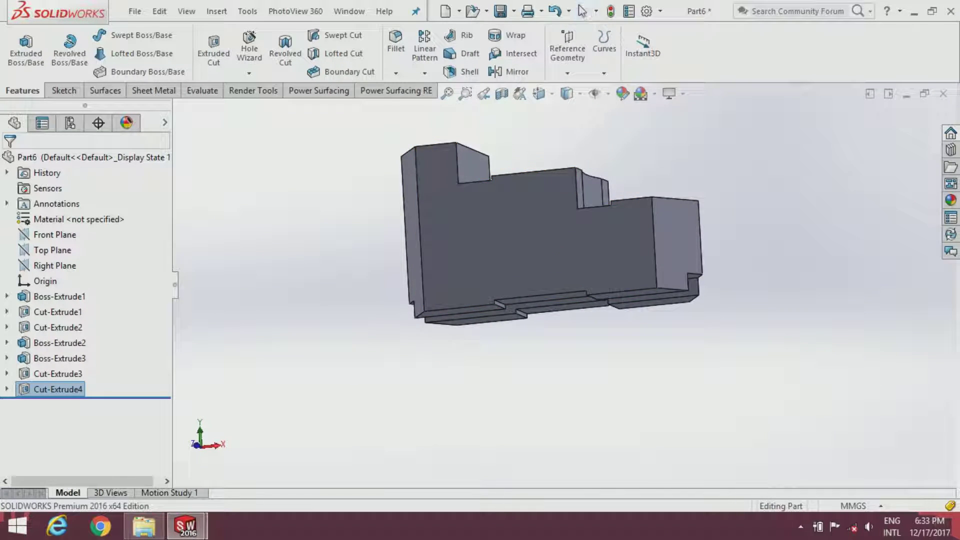
{"action": "middle_click_drag", "start_coordinate": [537, 245], "coordinate": [563, 240]}
Start Sketch8 on the hexagon-shaped face and draw upper and lower corner rectangles
{"action": "left_click", "coordinate": [571, 233]}
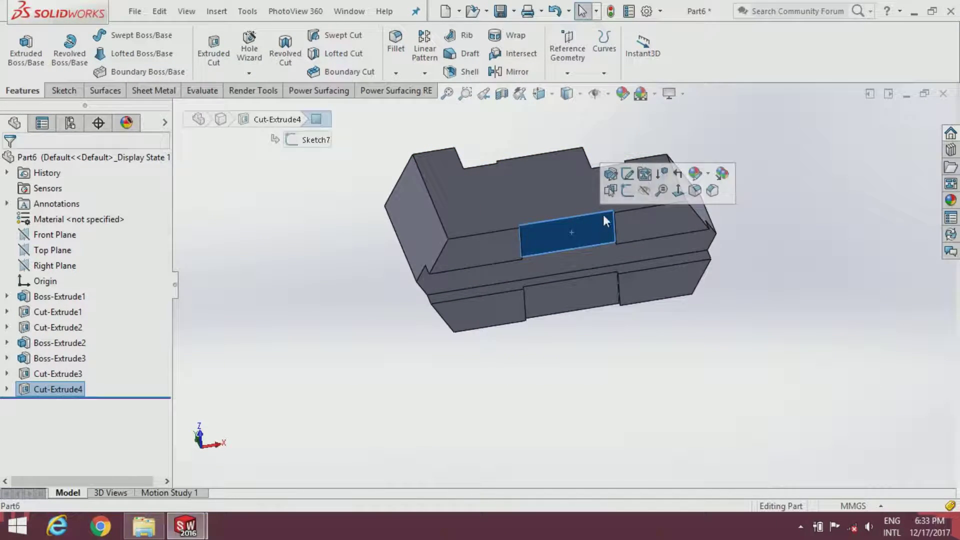
{"action": "left_click", "coordinate": [610, 191]}
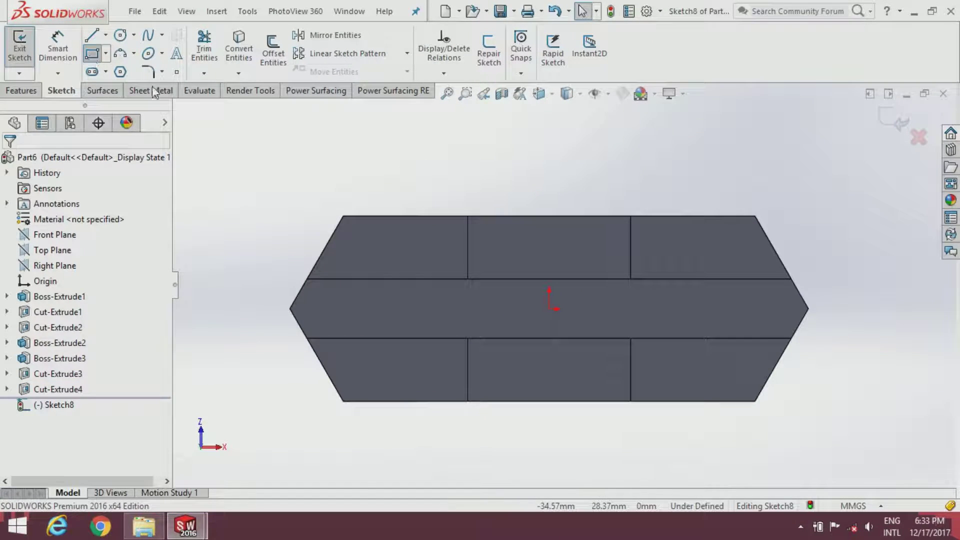
{"action": "left_click", "coordinate": [516, 218]}
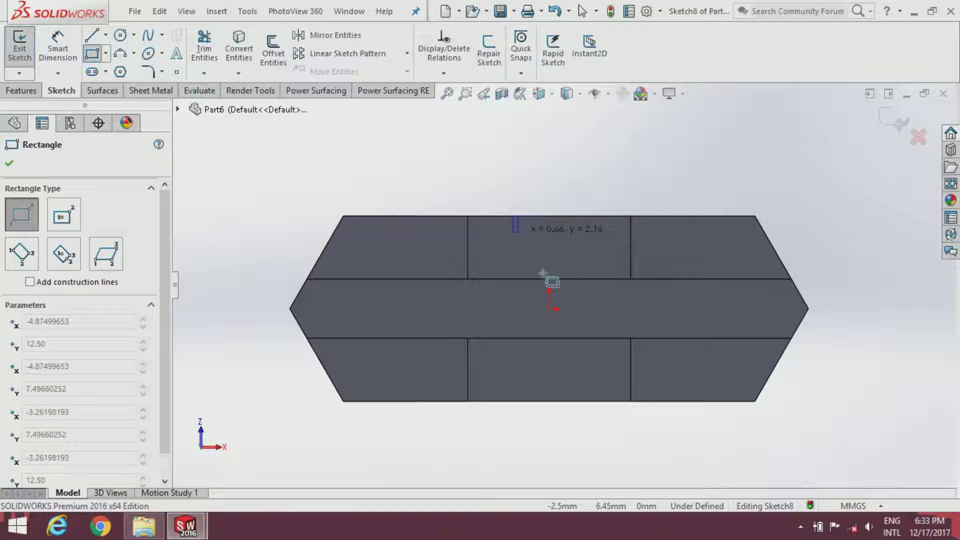
{"action": "left_click", "coordinate": [592, 283]}
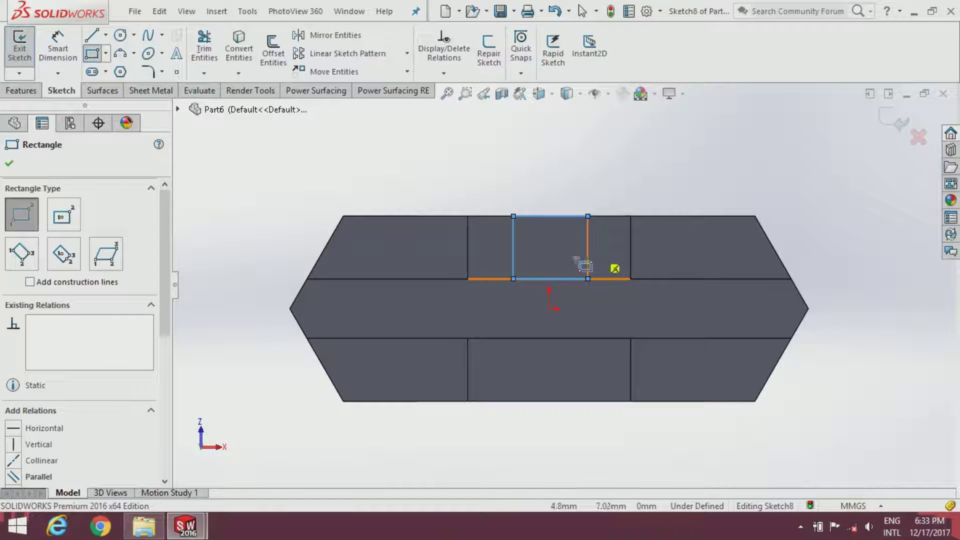
{"action": "left_click", "coordinate": [518, 341]}
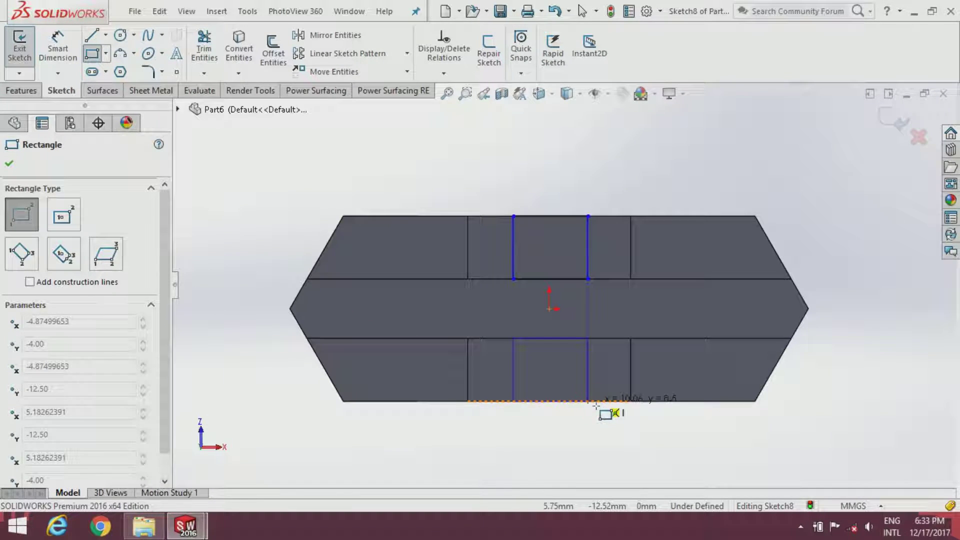
{"action": "left_click", "coordinate": [592, 405]}
{"action": "key", "text": "Escape"}
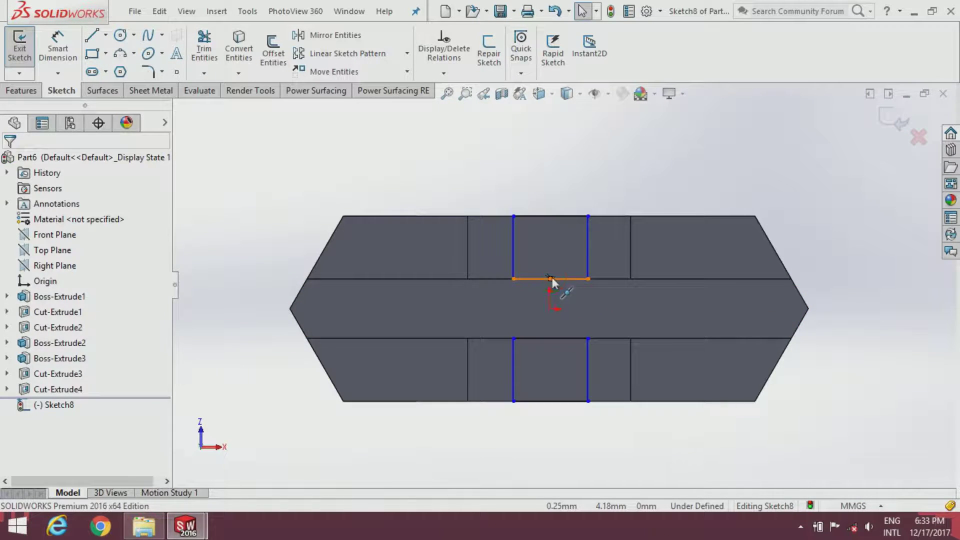
Make both rectangles' edge midpoints Vertical with the origin
{"action": "left_click", "coordinate": [551, 278]}
{"action": "key", "text": "Escape"}
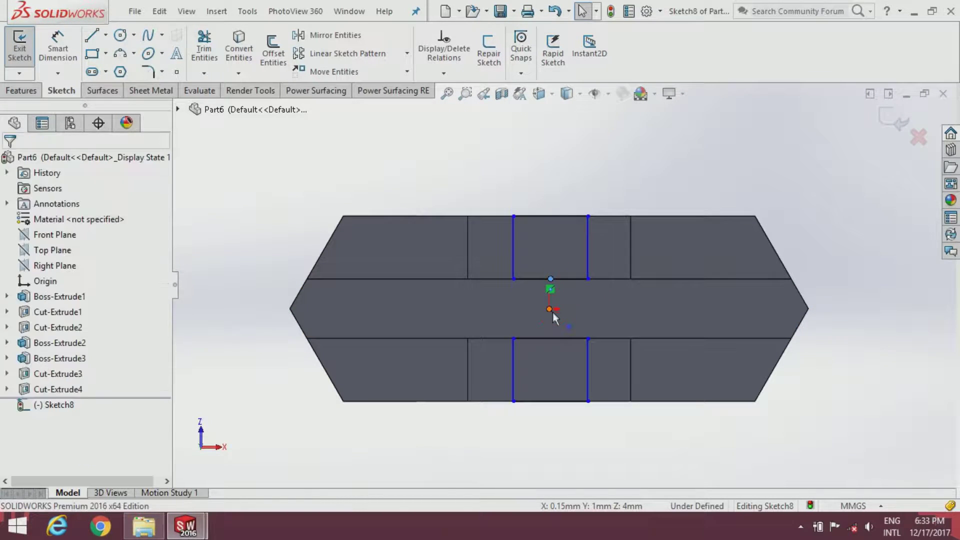
{"action": "left_click", "coordinate": [550, 310], "text": "ctrl"}
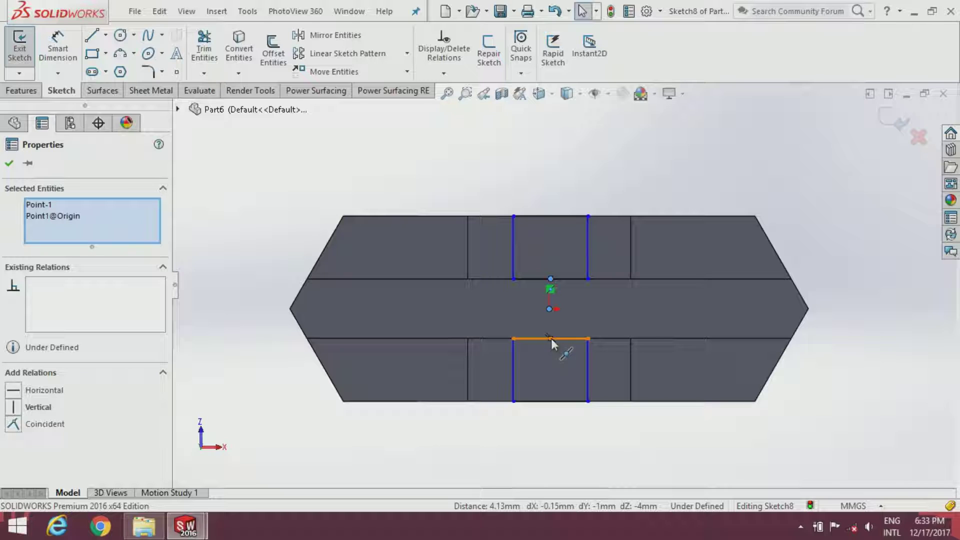
{"action": "left_click", "coordinate": [551, 339], "text": "ctrl"}
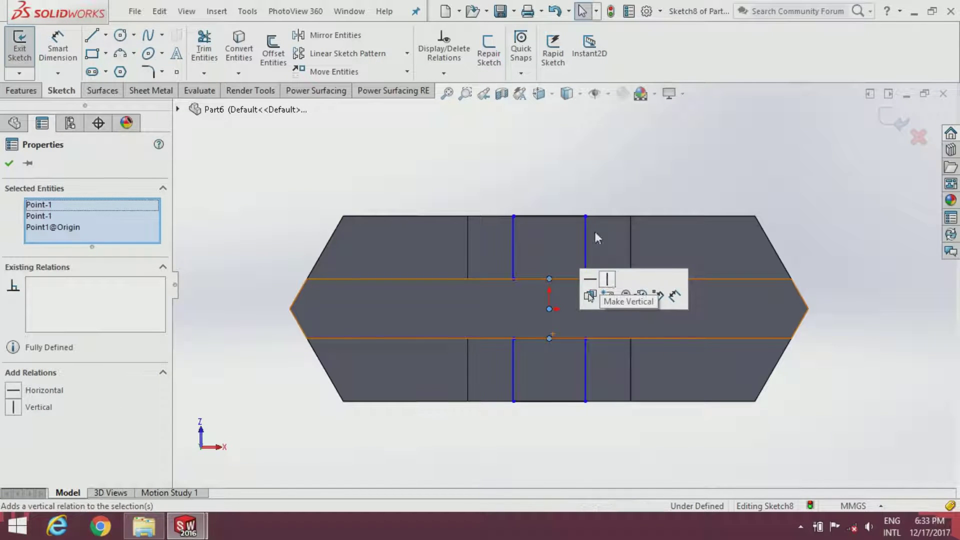
{"action": "left_click", "coordinate": [580, 170]}
Dimension both rectangle widths to 13 mm, fully defining Sketch8
{"action": "left_click", "coordinate": [72, 46]}
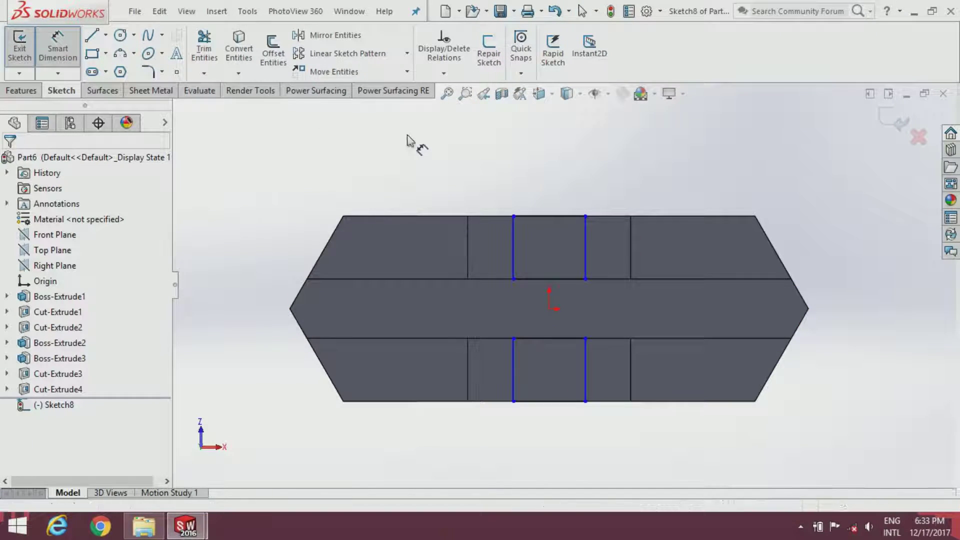
{"action": "left_click", "coordinate": [538, 216]}
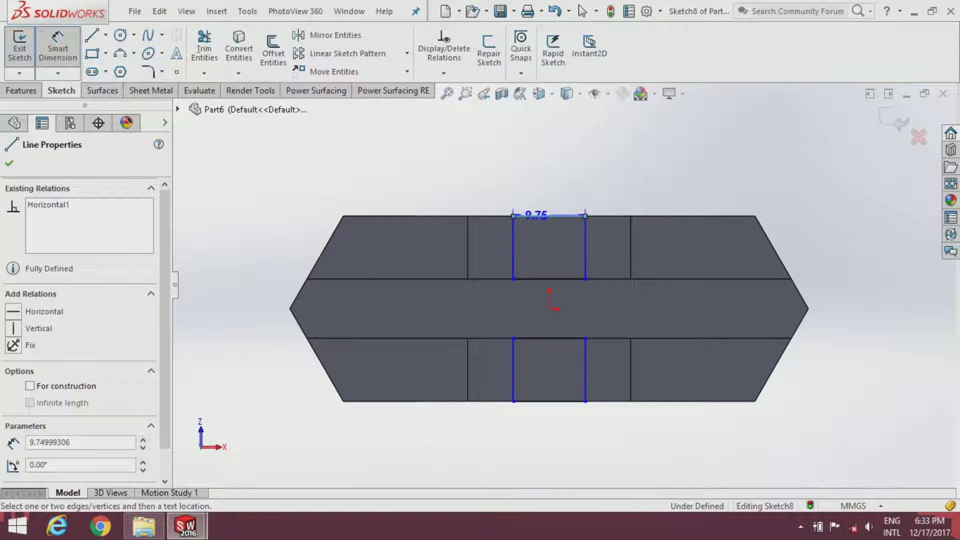
{"action": "left_click", "coordinate": [534, 179]}
{"action": "type", "text": "13"}
{"action": "key", "text": "Return"}
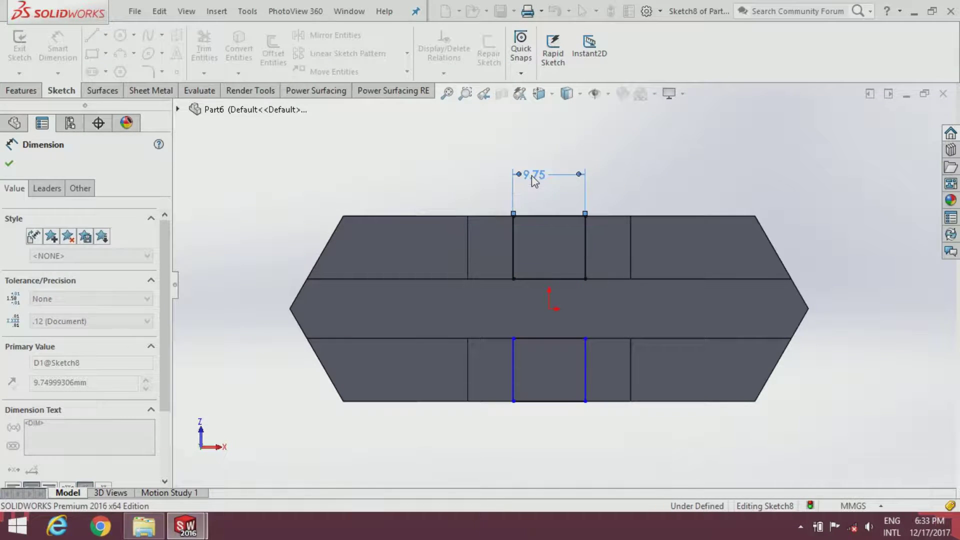
{"action": "left_click", "coordinate": [537, 345]}
{"action": "left_click", "coordinate": [546, 451]}
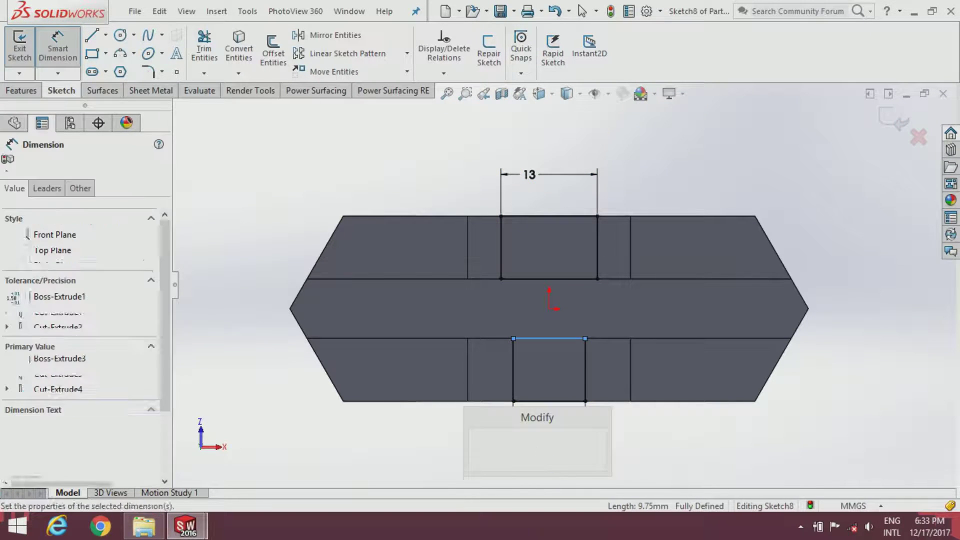
{"action": "type", "text": "13"}
{"action": "key", "text": "Return"}
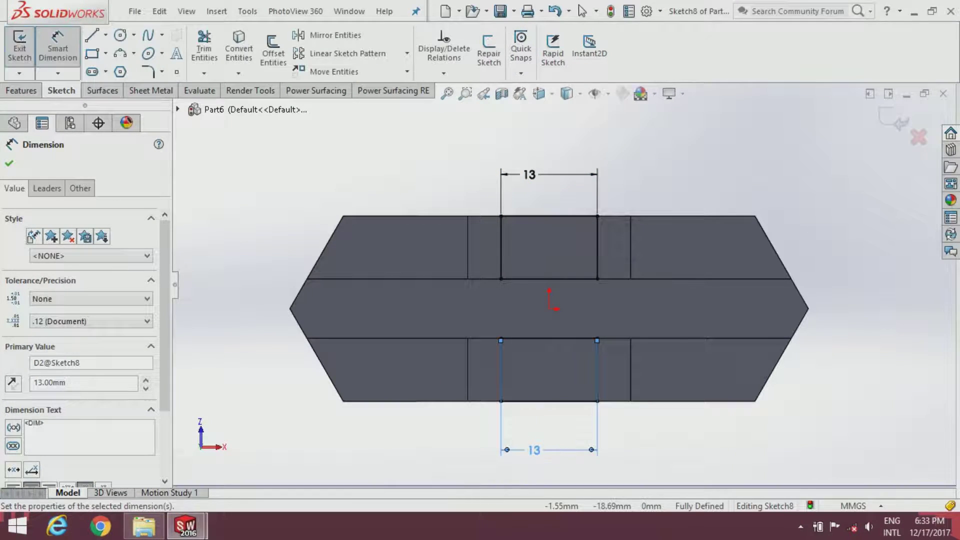
{"action": "middle_click_drag", "start_coordinate": [543, 437], "coordinate": [509, 406]}
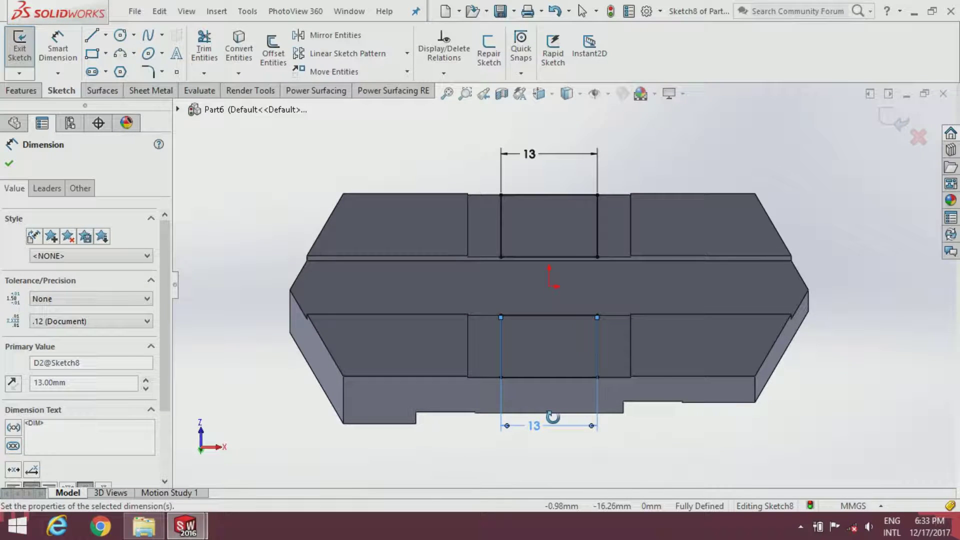
{"action": "left_click", "coordinate": [9, 165]}
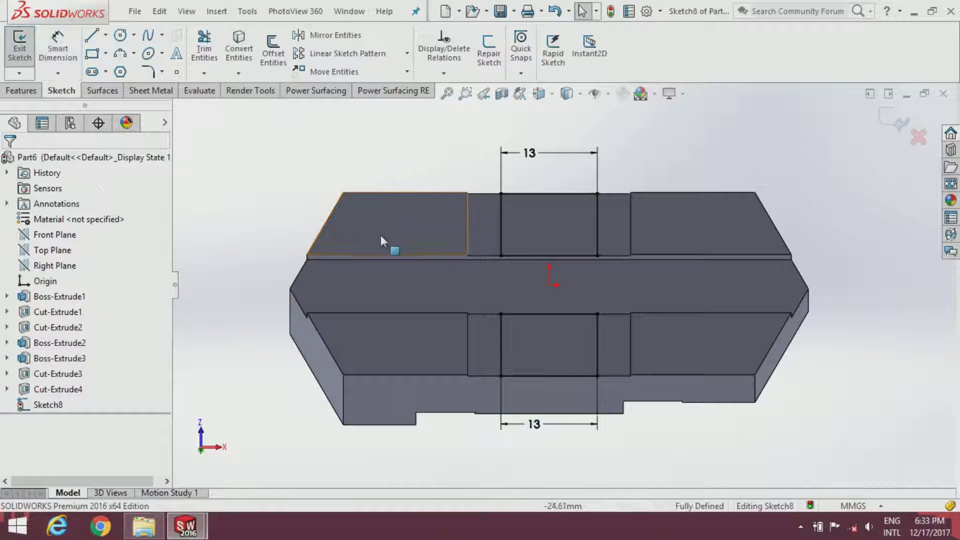
{"action": "middle_click_drag", "start_coordinate": [460, 415], "coordinate": [463, 352]}
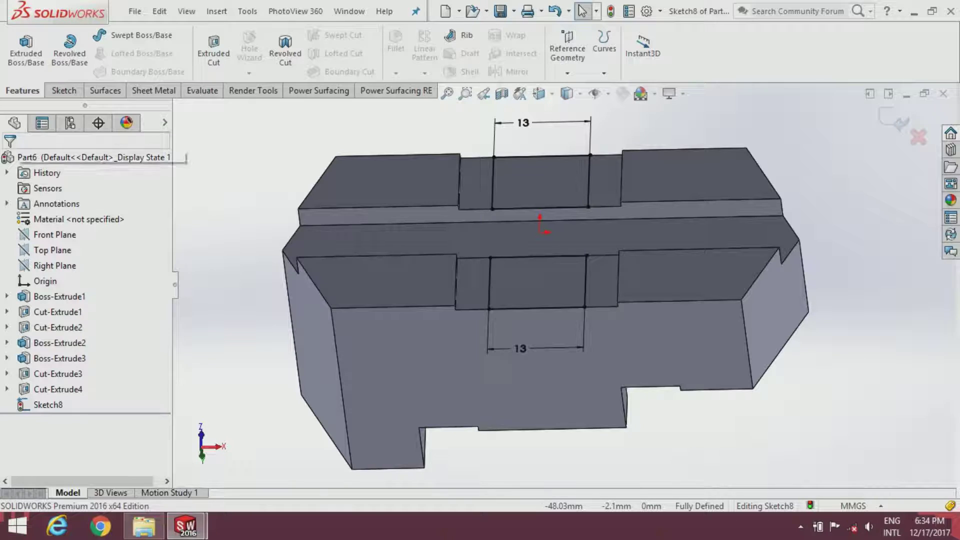
Extrude Sketch8's two 13 mm rectangles 4 mm as Boss-Extrude4 raised pads
{"action": "left_click", "coordinate": [32, 61]}
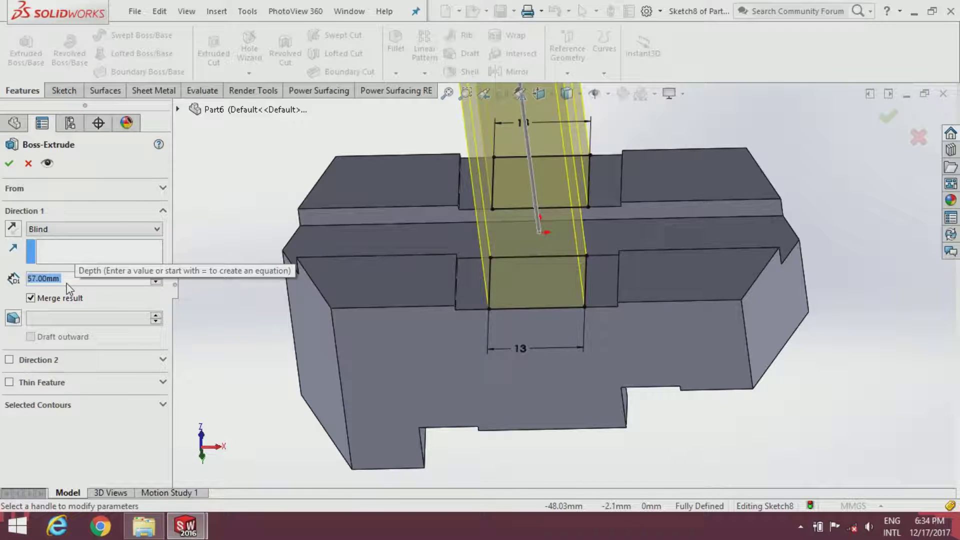
{"action": "type", "text": "4"}
{"action": "key", "text": "Return"}
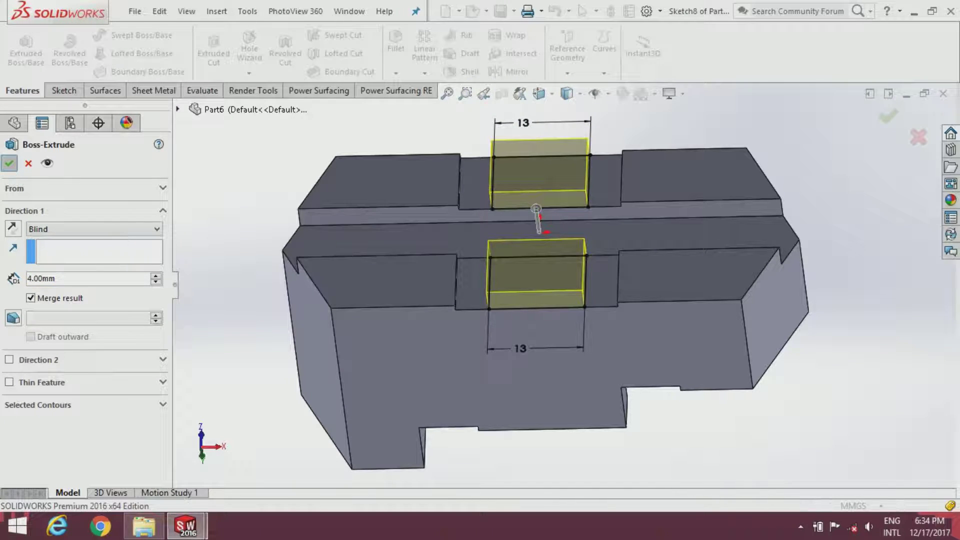
{"action": "mouse_move", "coordinate": [270, 302]}
{"action": "middle_mouse_down"}
{"action": "mouse_move", "coordinate": [420, 278]}
{"action": "mouse_move", "coordinate": [440, 285]}
{"action": "mouse_move", "coordinate": [425, 321]}
{"action": "mouse_move", "coordinate": [411, 297]}
{"action": "middle_mouse_up"}
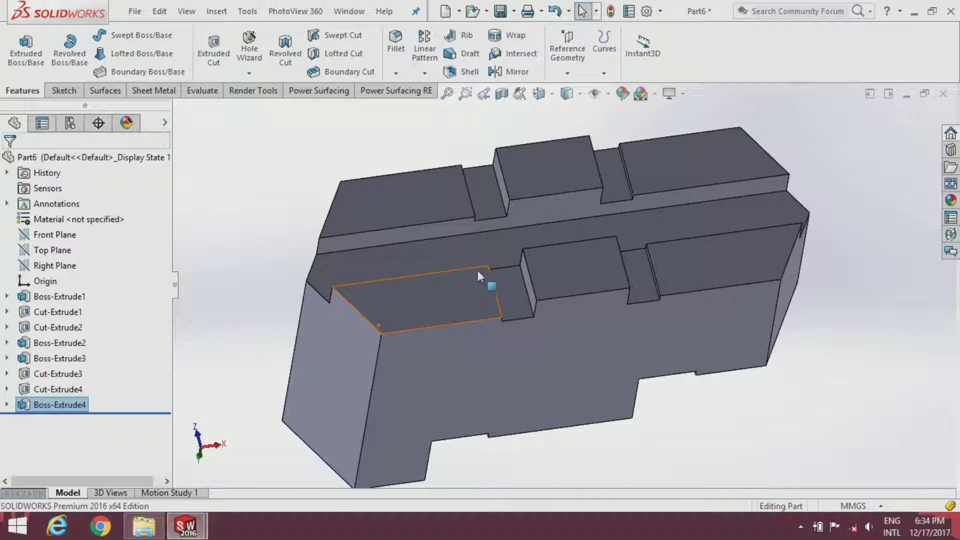
{"action": "middle_click_drag", "start_coordinate": [478, 275], "coordinate": [535, 203]}
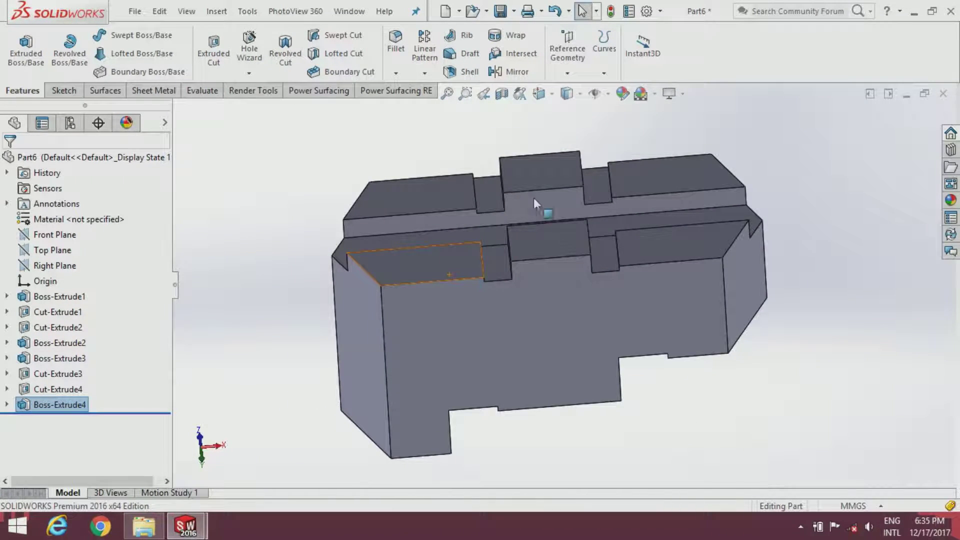
Add Draft1: 45° on a narrow side face, with the adjacent top face as neutral plane
{"action": "left_click", "coordinate": [462, 54]}
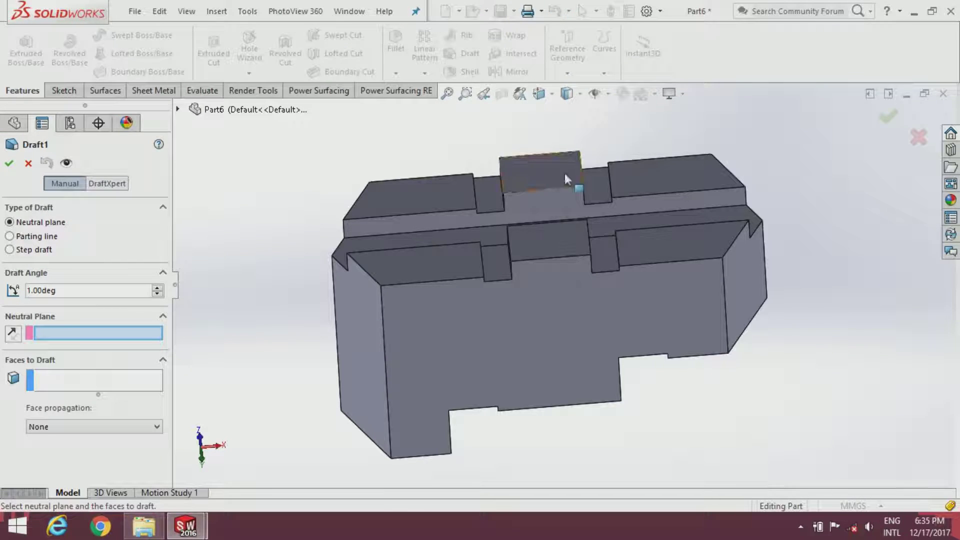
{"action": "scroll", "coordinate": [582, 221], "scroll_direction": "down", "scroll_amount": 2}
{"action": "mouse_move", "coordinate": [582, 221]}
{"action": "middle_mouse_down"}
{"action": "mouse_move", "coordinate": [656, 262]}
{"action": "mouse_move", "coordinate": [501, 287]}
{"action": "middle_mouse_up"}
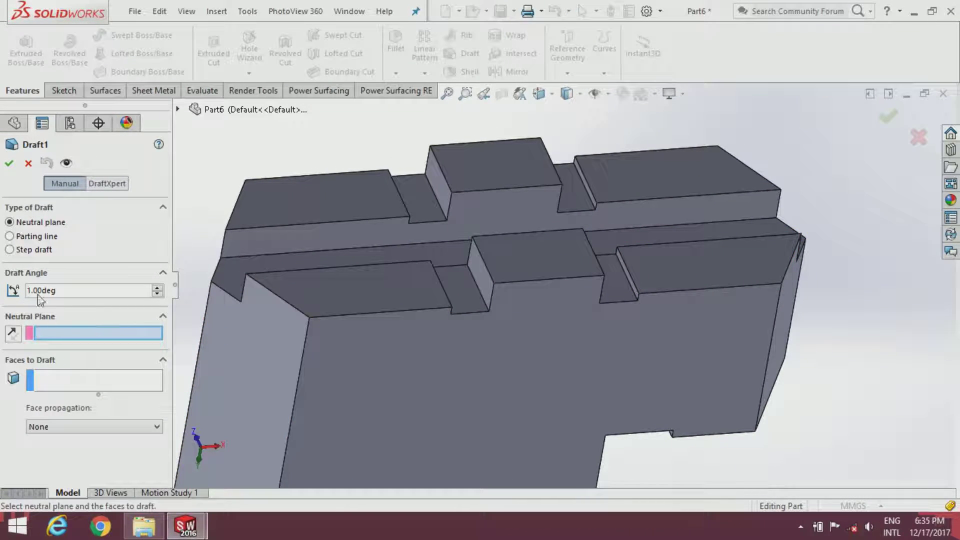
{"action": "type", "text": "4"}
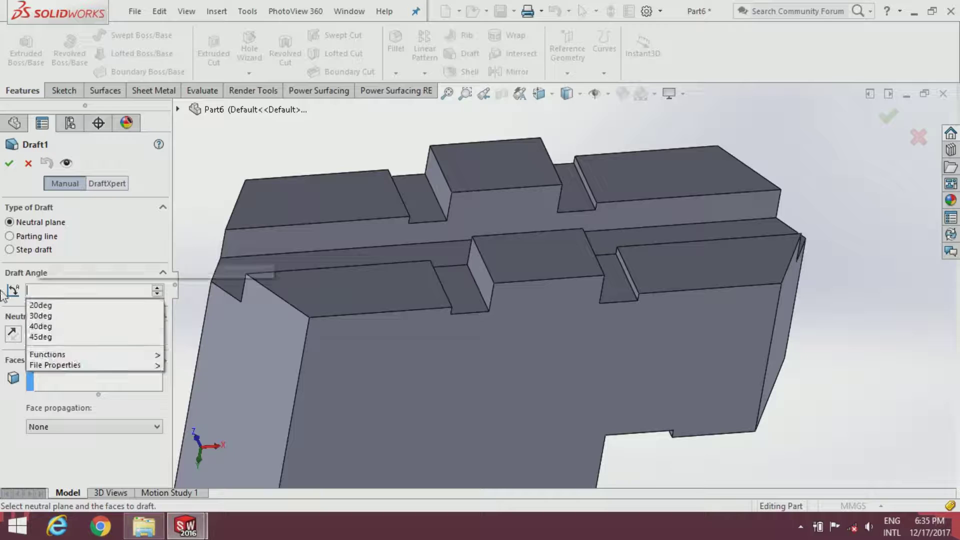
{"action": "type", "text": "5"}
{"action": "key", "text": "Return"}
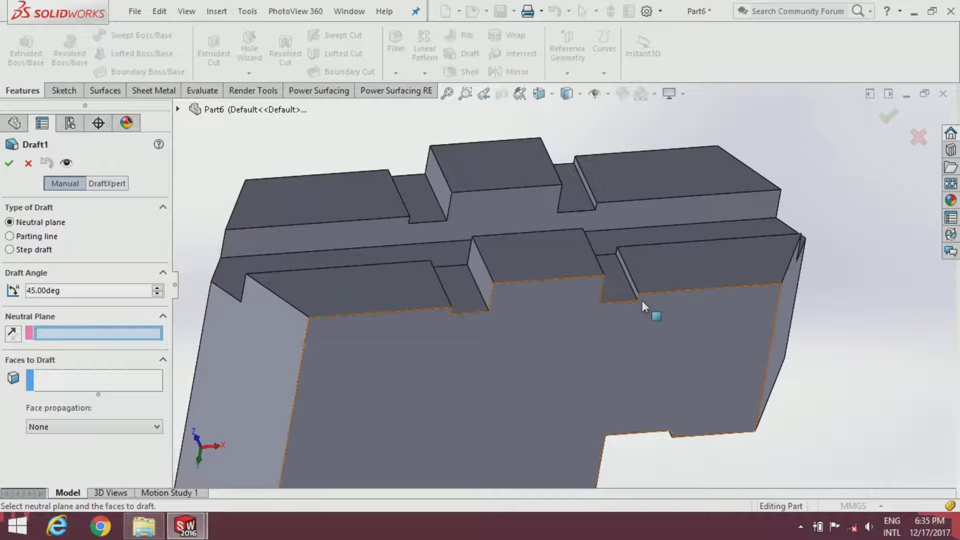
{"action": "left_click", "coordinate": [651, 273]}
{"action": "scroll", "coordinate": [614, 311], "scroll_direction": "down", "scroll_amount": 4}
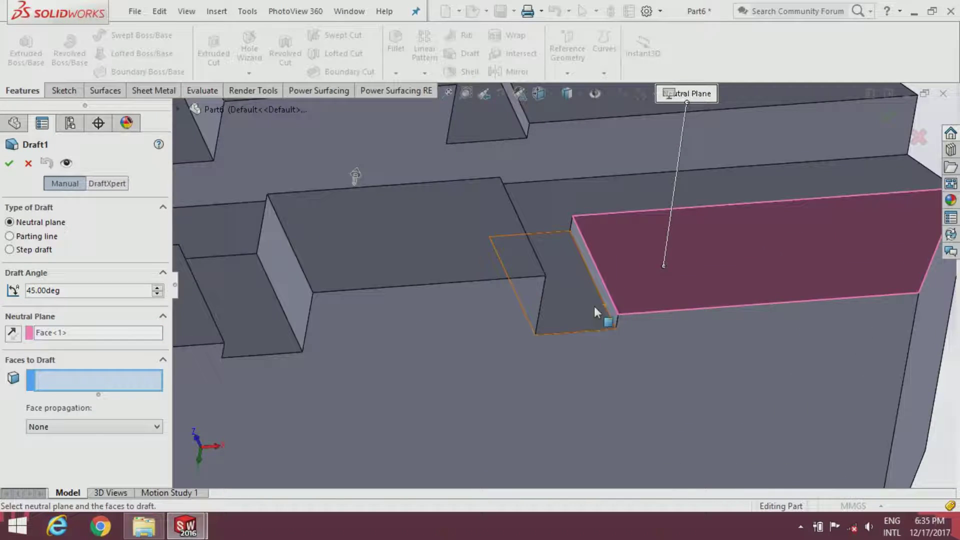
{"action": "middle_click_drag", "start_coordinate": [594, 306], "coordinate": [603, 286]}
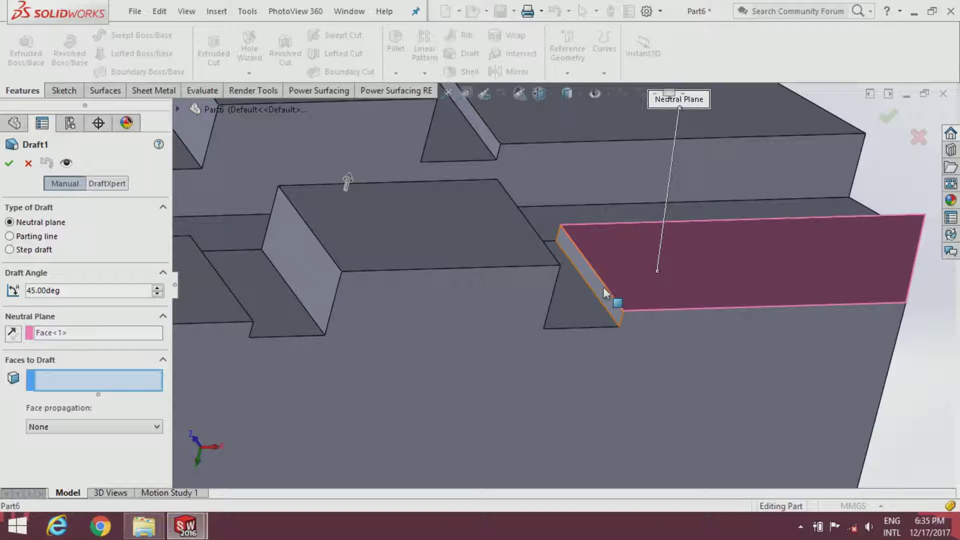
{"action": "left_click", "coordinate": [604, 288]}
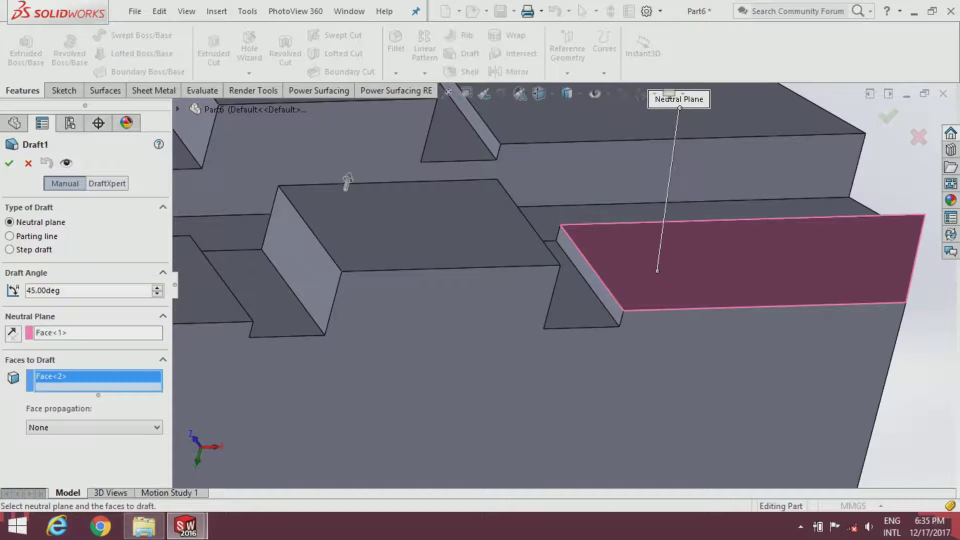
{"action": "left_click", "coordinate": [9, 163]}
Add Draft2 at 45° on the upper sloped step face, neutral plane its top face
{"action": "scroll", "coordinate": [680, 324], "scroll_direction": "up", "scroll_amount": 3}
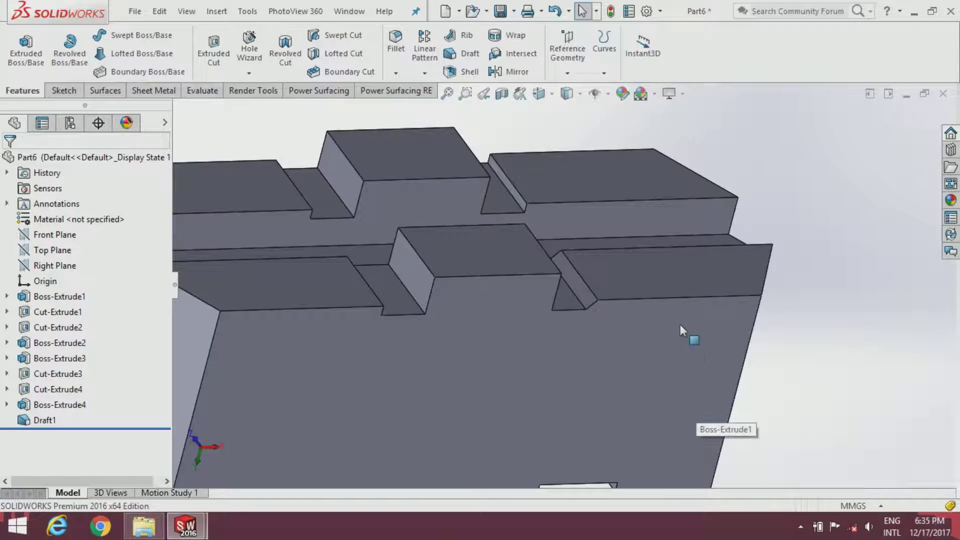
{"action": "mouse_move", "coordinate": [680, 331]}
{"action": "middle_mouse_down", "text": "ctrl"}
{"action": "mouse_move", "coordinate": [634, 240]}
{"action": "mouse_move", "coordinate": [570, 206]}
{"action": "middle_mouse_up", "text": "ctrl"}
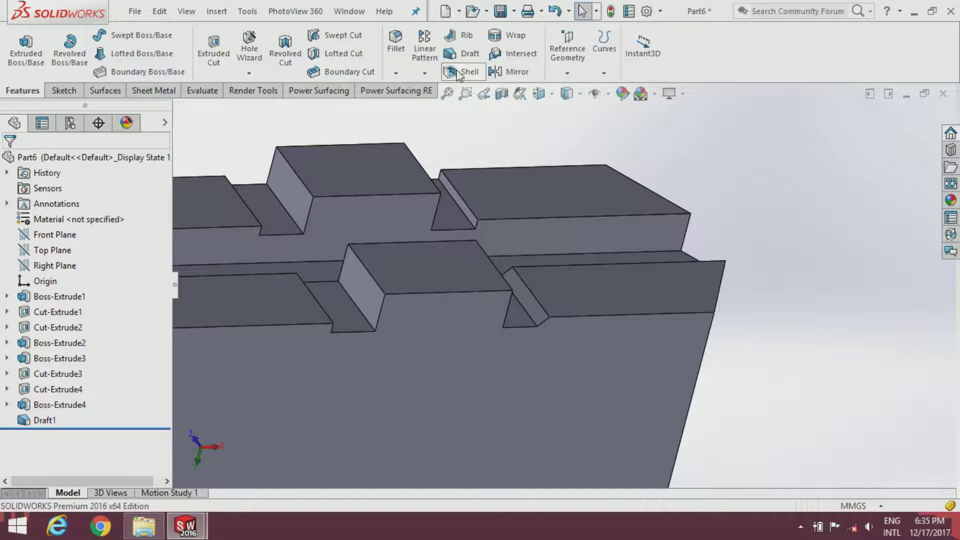
{"action": "left_click", "coordinate": [465, 55]}
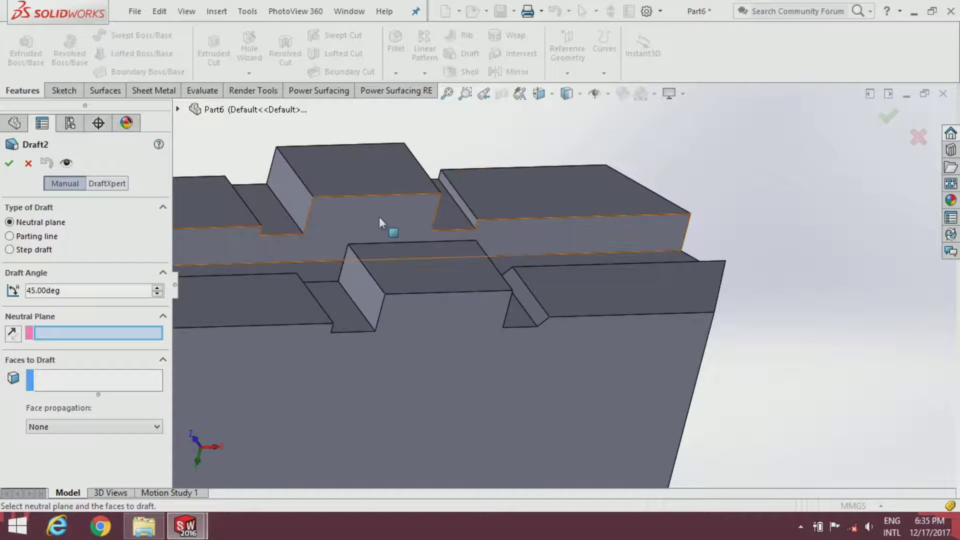
{"action": "left_click", "coordinate": [481, 192]}
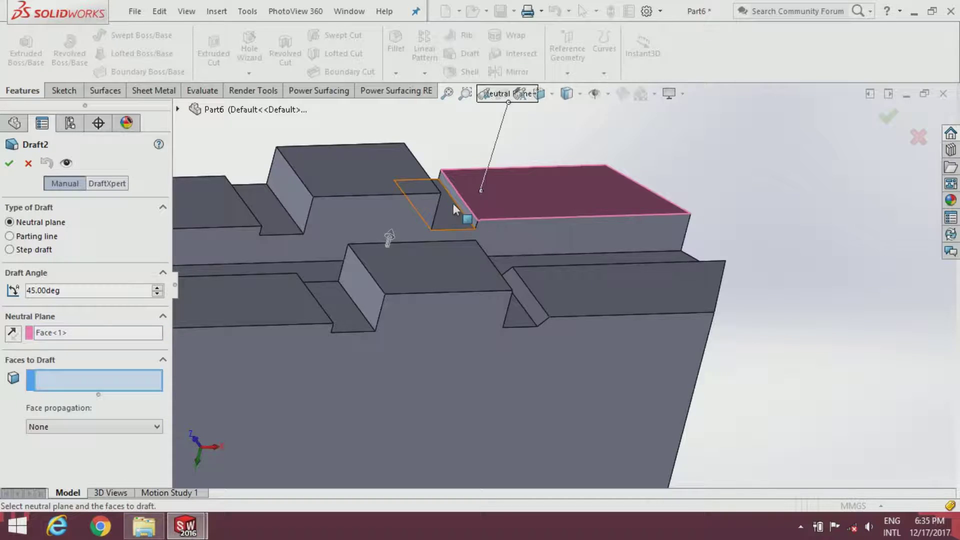
{"action": "scroll", "coordinate": [455, 200], "scroll_direction": "down", "scroll_amount": 1}
{"action": "left_click", "coordinate": [461, 199]}
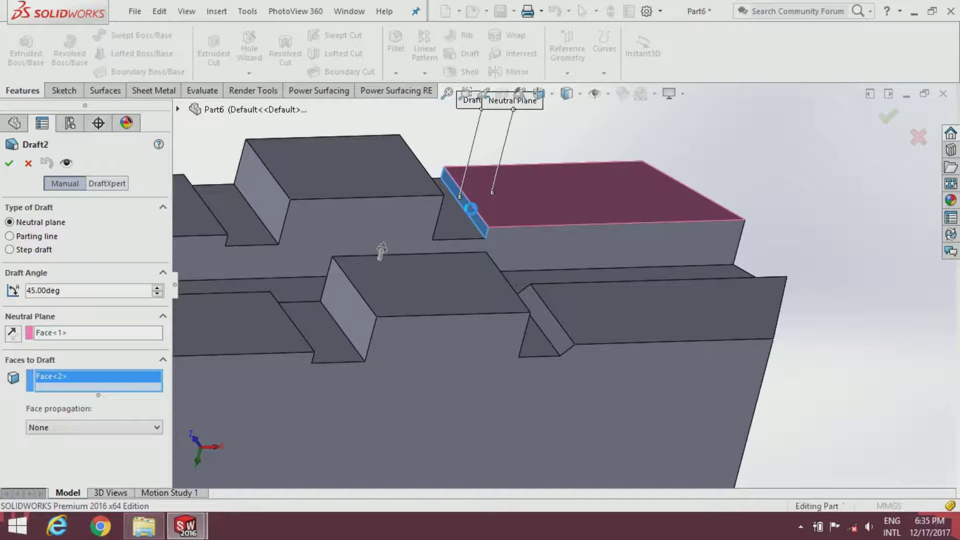
{"action": "right_click", "coordinate": [460, 198]}
Add Draft3 at 45° on the narrow sloped face, neutral plane the left top face
{"action": "mouse_move", "coordinate": [460, 197]}
{"action": "middle_mouse_down"}
{"action": "mouse_move", "coordinate": [468, 207]}
{"action": "mouse_move", "coordinate": [430, 215]}
{"action": "mouse_move", "coordinate": [379, 190]}
{"action": "middle_mouse_up"}
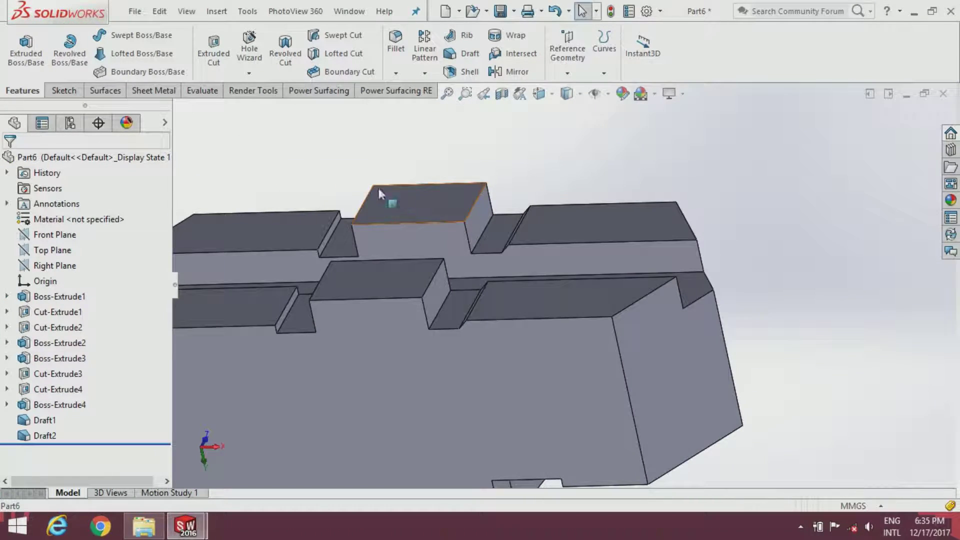
{"action": "left_click", "coordinate": [463, 53]}
{"action": "scroll", "coordinate": [323, 230], "scroll_direction": "down", "scroll_amount": 1}
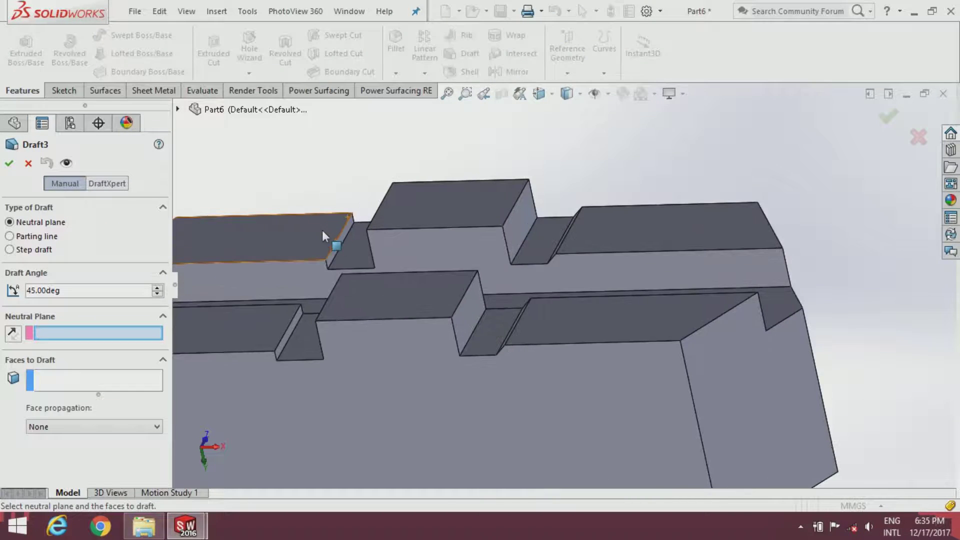
{"action": "left_click", "coordinate": [327, 234]}
{"action": "scroll", "coordinate": [340, 249], "scroll_direction": "down", "scroll_amount": 1}
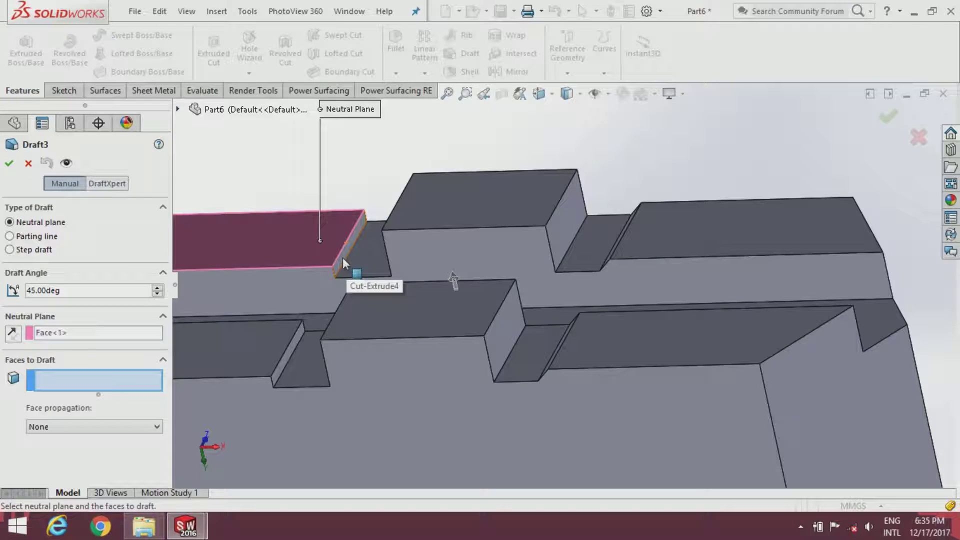
{"action": "left_click", "coordinate": [343, 258]}
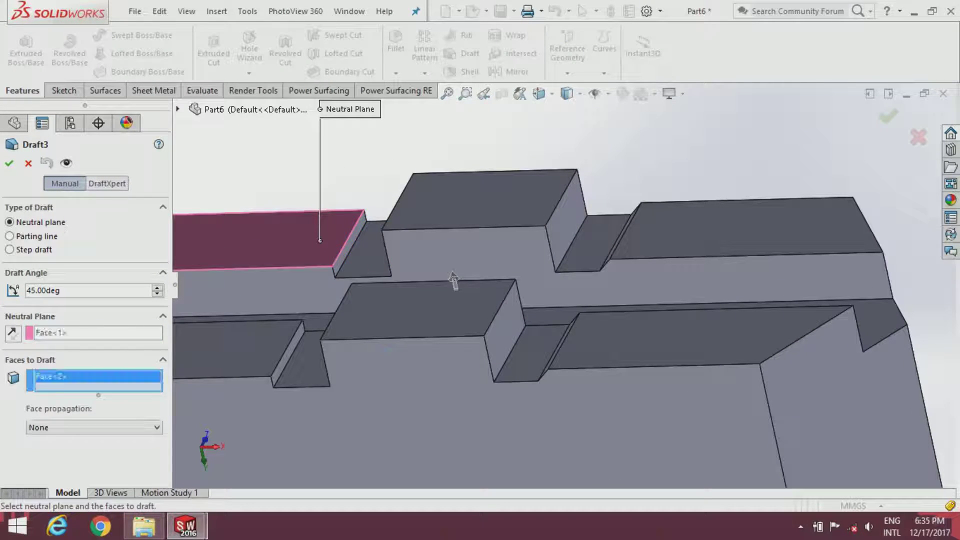
{"action": "left_click", "coordinate": [9, 166]}
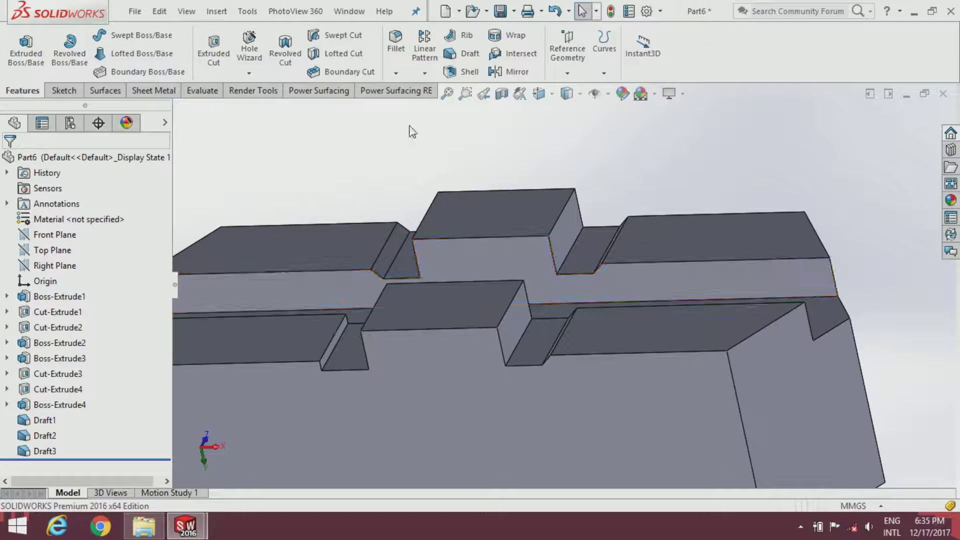
Add Draft4 at 45° on the sloped face beside the lower-left top face
{"action": "left_click", "coordinate": [458, 56]}
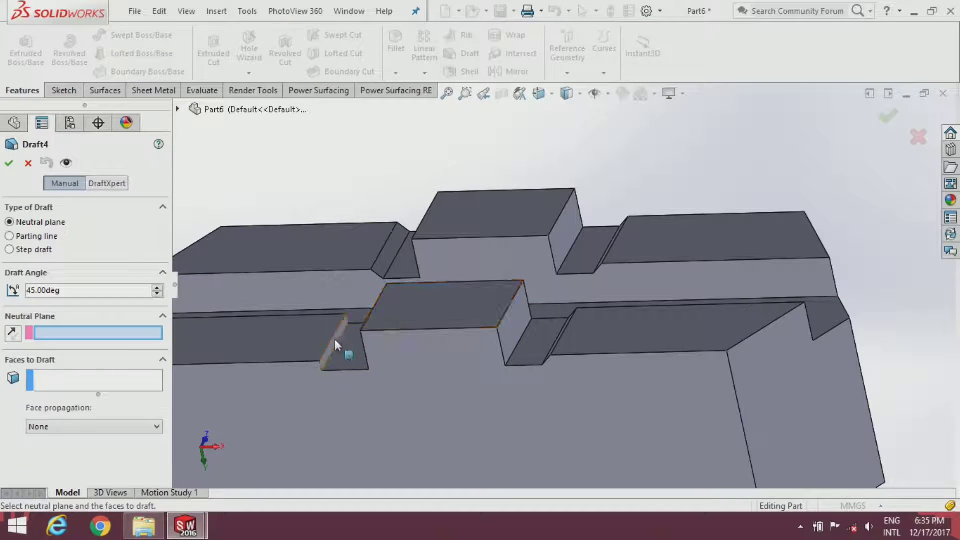
{"action": "scroll", "coordinate": [332, 341], "scroll_direction": "down", "scroll_amount": 1}
{"action": "left_click", "coordinate": [299, 334]}
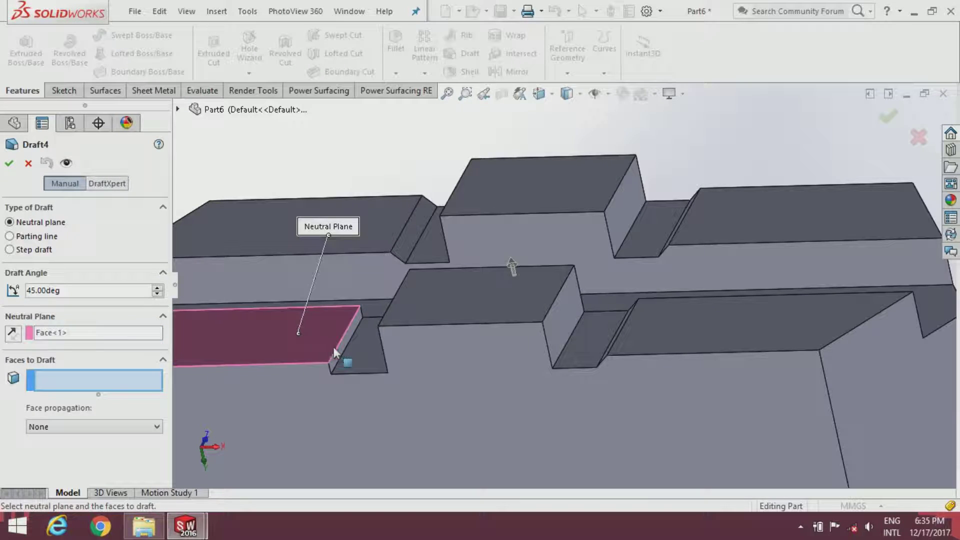
{"action": "left_click", "coordinate": [341, 349]}
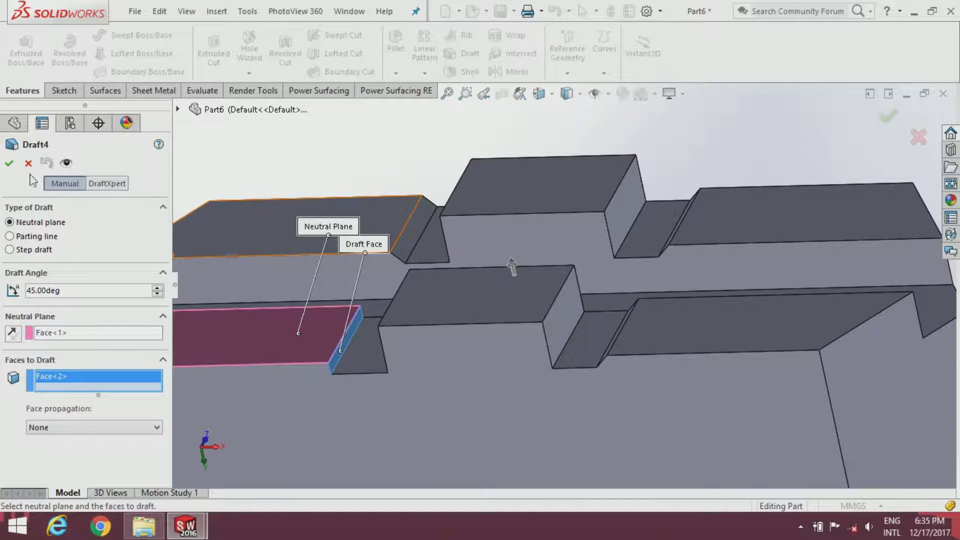
{"action": "left_click", "coordinate": [8, 166]}
{"action": "mouse_move", "coordinate": [413, 299]}
{"action": "middle_mouse_down"}
{"action": "mouse_move", "coordinate": [541, 383]}
{"action": "mouse_move", "coordinate": [577, 223]}
{"action": "mouse_move", "coordinate": [562, 286]}
{"action": "middle_mouse_up"}
Add Draft5 at 45° on the step face beside the arc-cut pad's top face
{"action": "scroll", "coordinate": [560, 300], "scroll_direction": "down", "scroll_amount": 2}
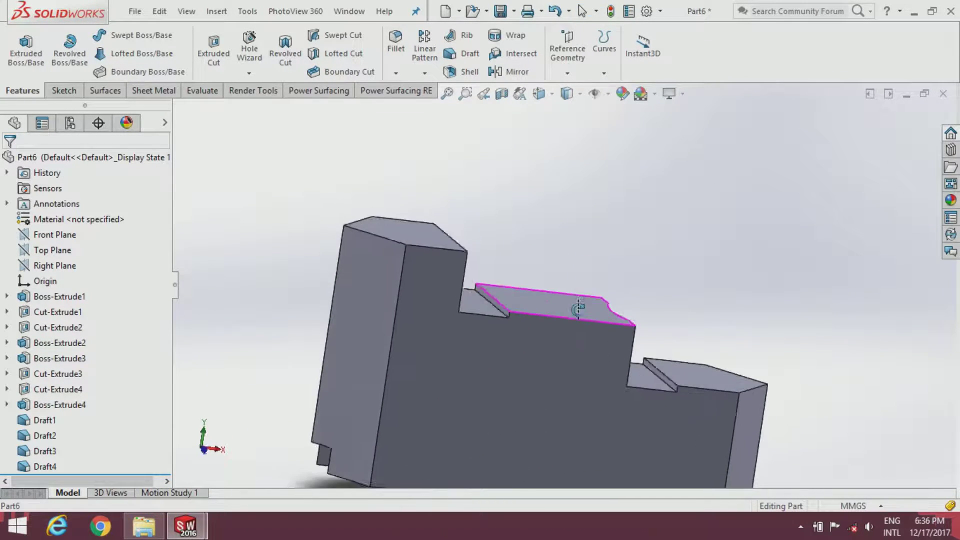
{"action": "scroll", "coordinate": [552, 300], "scroll_direction": "down", "scroll_amount": 2}
{"action": "scroll", "coordinate": [545, 284], "scroll_direction": "down", "scroll_amount": 2}
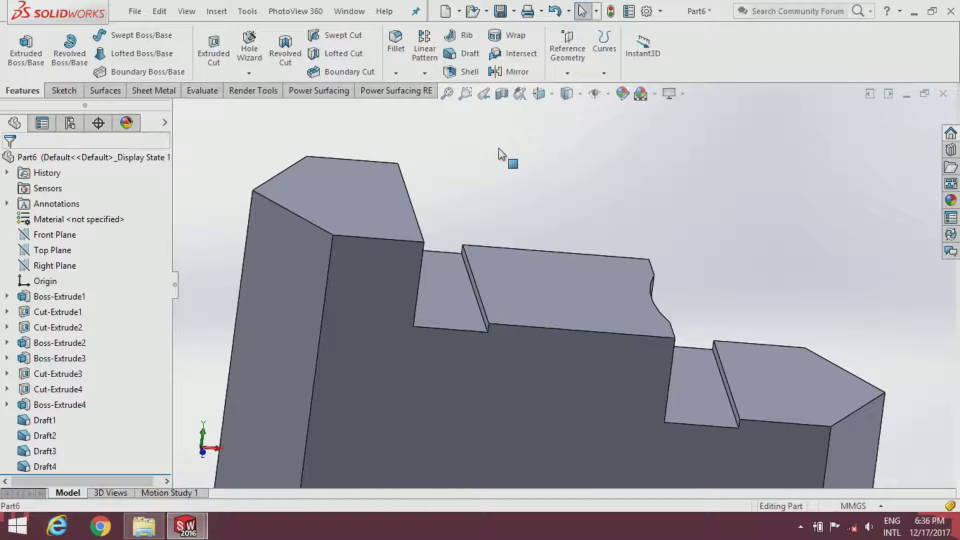
{"action": "left_click", "coordinate": [468, 54]}
{"action": "left_click", "coordinate": [511, 296]}
{"action": "scroll", "coordinate": [501, 315], "scroll_direction": "down", "scroll_amount": 3}
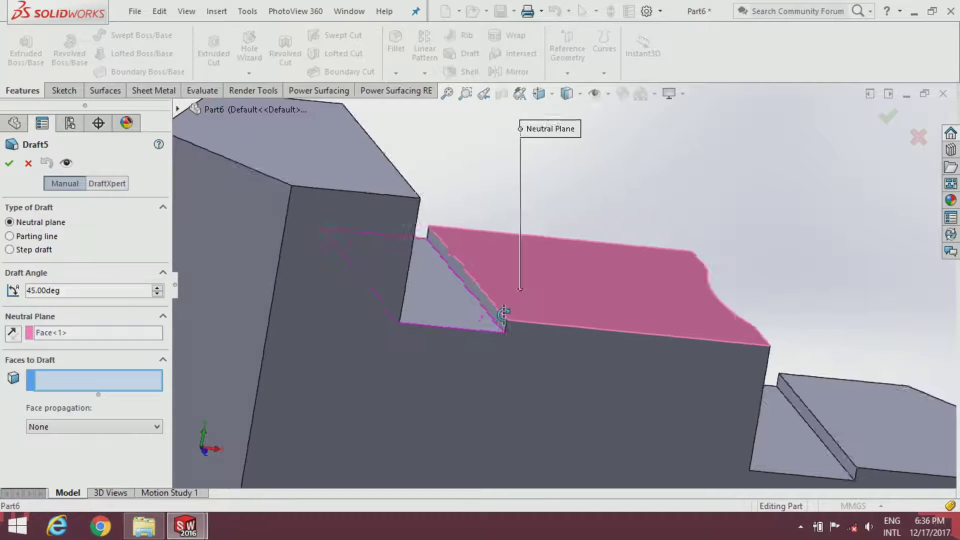
{"action": "scroll", "coordinate": [480, 319], "scroll_direction": "down", "scroll_amount": 1}
{"action": "left_click", "coordinate": [487, 309]}
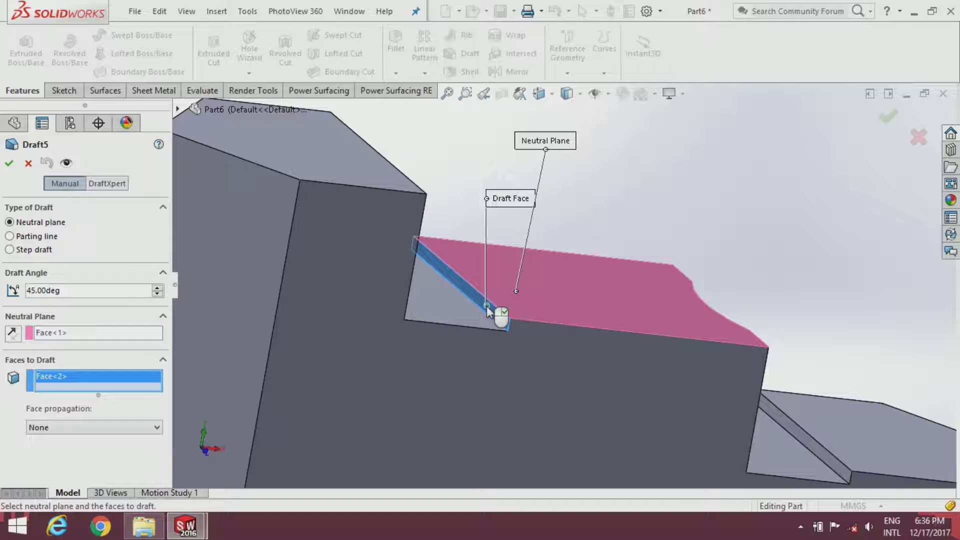
{"action": "left_click", "coordinate": [9, 164]}
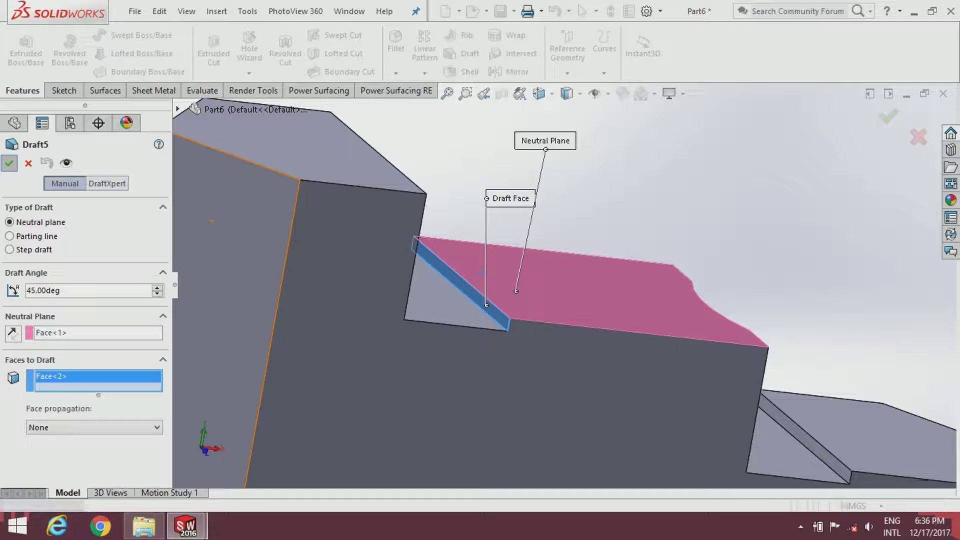
Add Draft6 at 45° on the sloped face at the right hexagonal end
{"action": "middle_click_drag", "start_coordinate": [926, 381], "coordinate": [836, 411]}
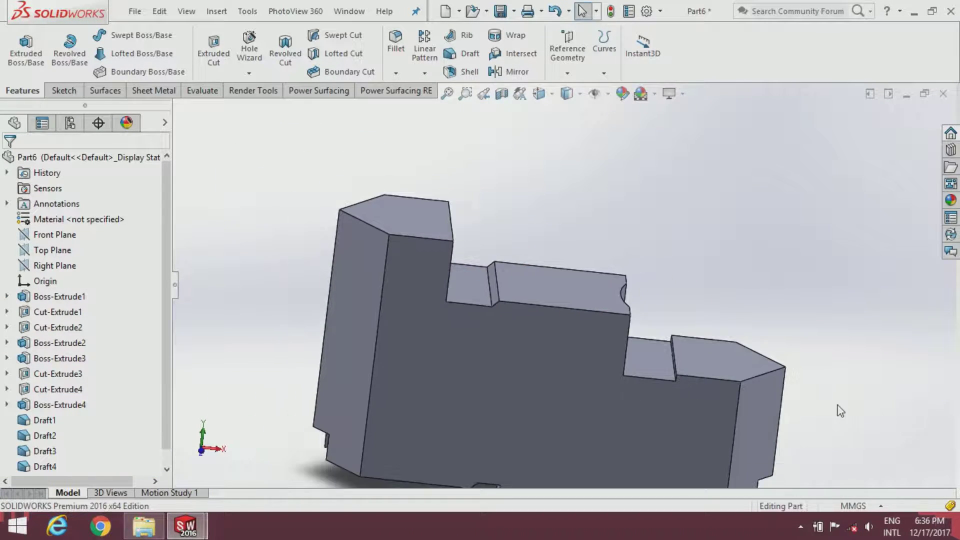
{"action": "scroll", "coordinate": [803, 421], "scroll_direction": "down", "scroll_amount": 1}
{"action": "scroll", "coordinate": [776, 409], "scroll_direction": "down", "scroll_amount": 2}
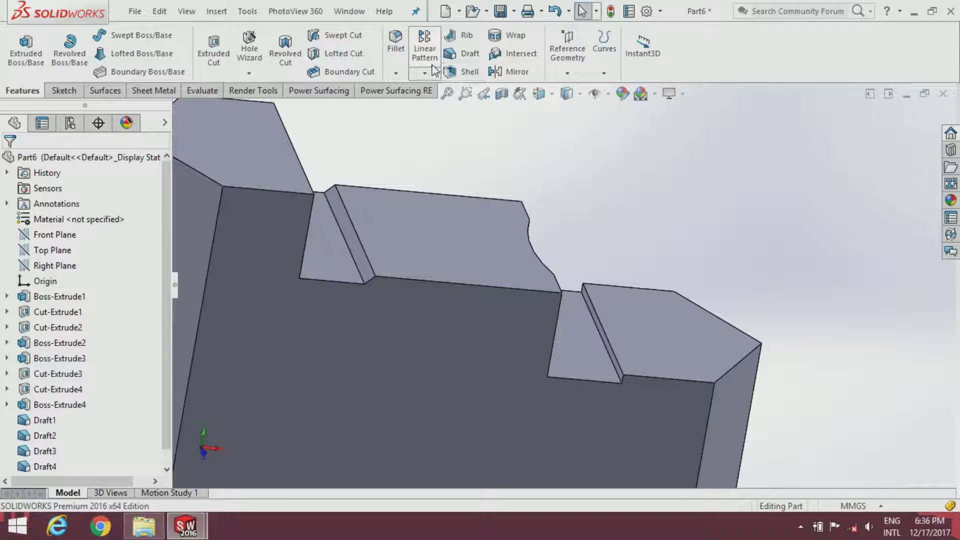
{"action": "left_click", "coordinate": [450, 51]}
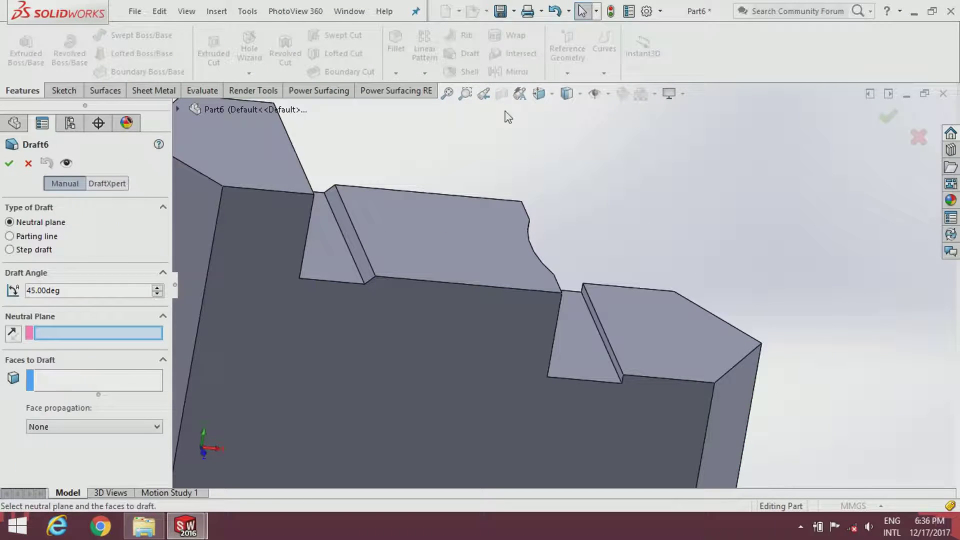
{"action": "left_click", "coordinate": [656, 320]}
{"action": "scroll", "coordinate": [621, 365], "scroll_direction": "down", "scroll_amount": 2}
{"action": "middle_click_drag", "start_coordinate": [623, 350], "coordinate": [607, 337]}
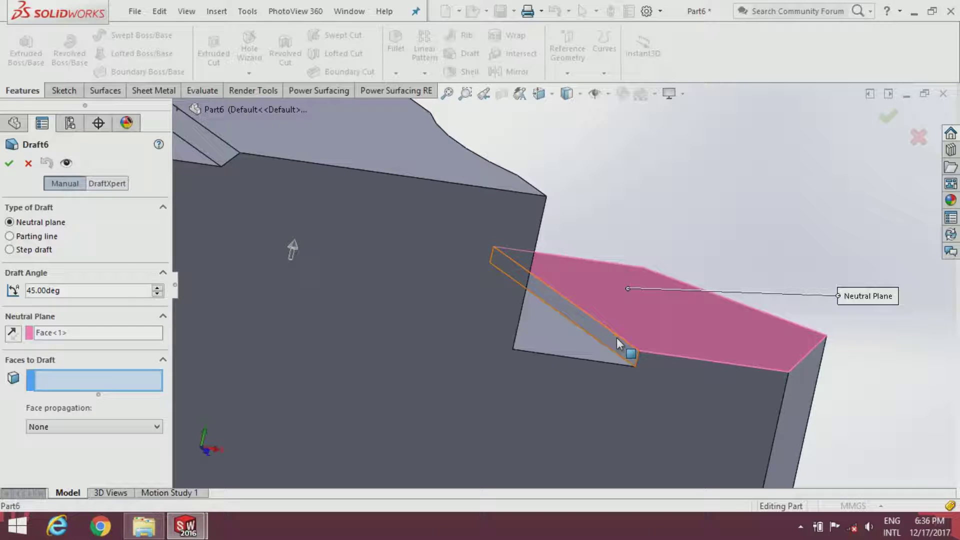
{"action": "left_click", "coordinate": [616, 338]}
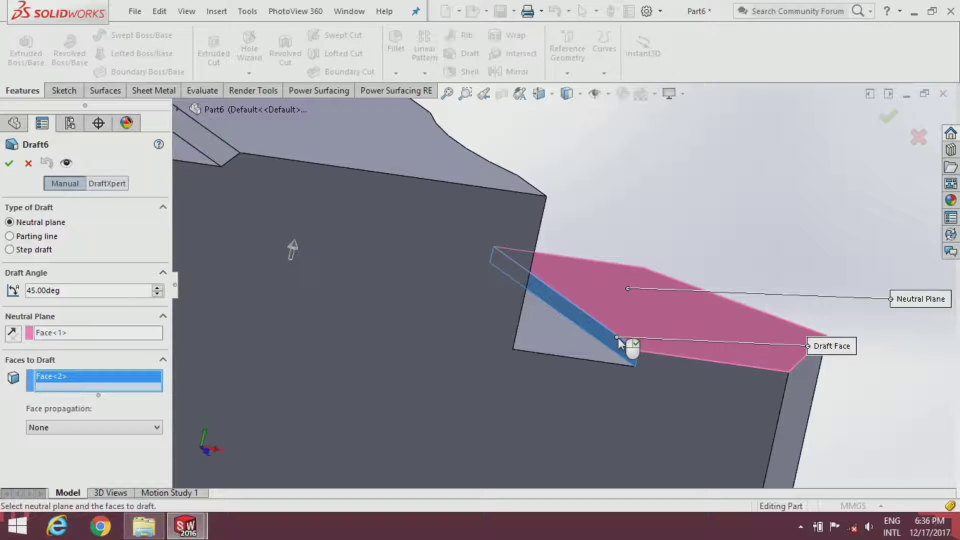
{"action": "left_click", "coordinate": [7, 167]}
{"action": "scroll", "coordinate": [503, 302], "scroll_direction": "up", "scroll_amount": 3}
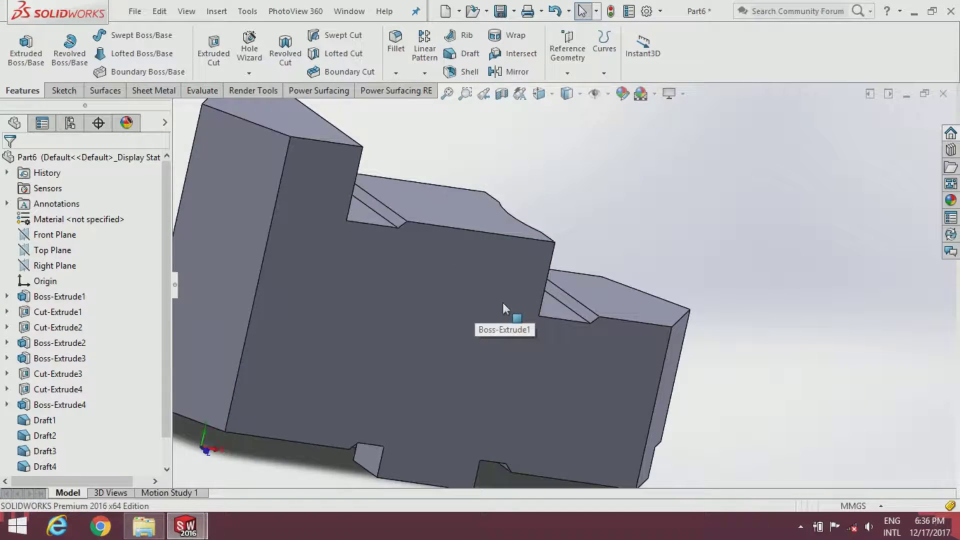
{"action": "scroll", "coordinate": [503, 302], "scroll_direction": "up", "scroll_amount": 1}
{"action": "mouse_move", "coordinate": [503, 302]}
{"action": "middle_mouse_down"}
{"action": "mouse_move", "coordinate": [489, 264]}
{"action": "mouse_move", "coordinate": [502, 315]}
{"action": "middle_mouse_up"}
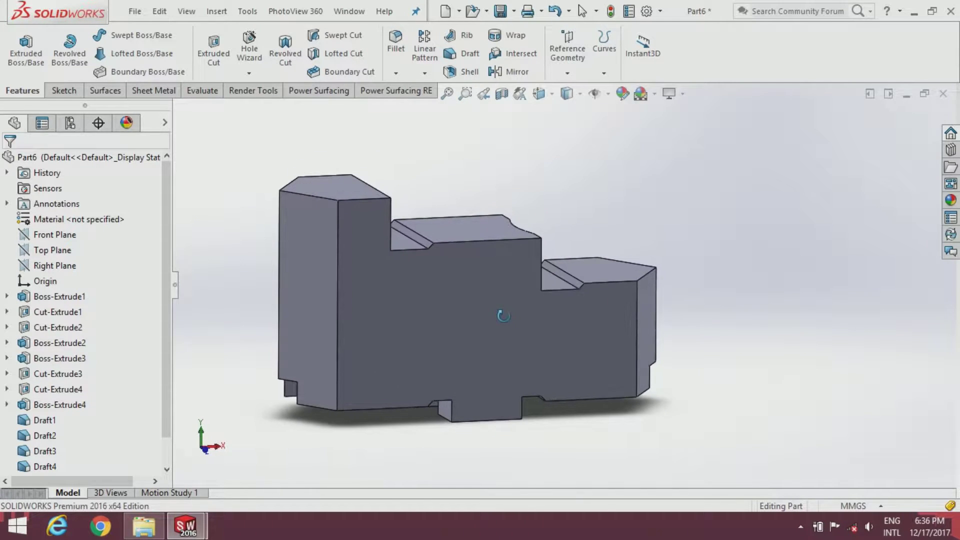
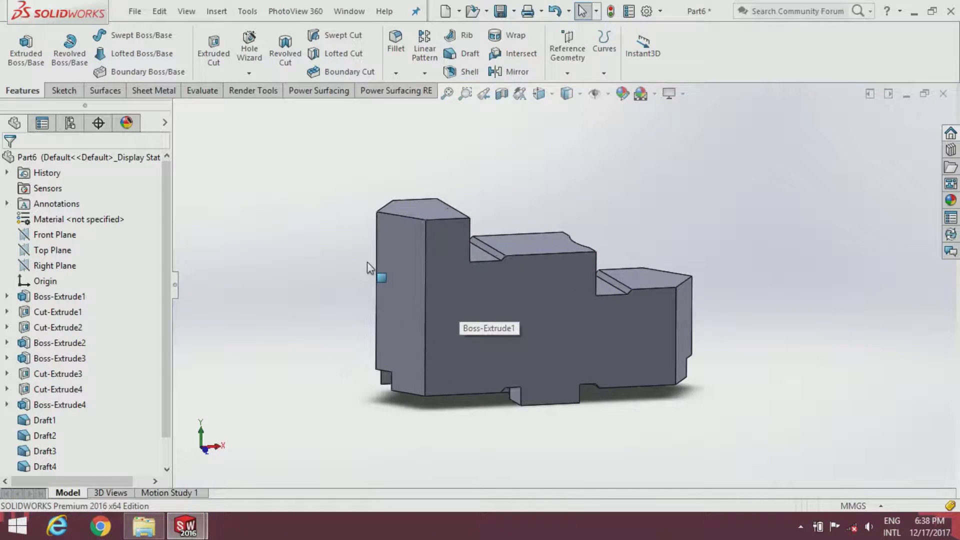
Start a new sketch on the Front Plane
{"action": "left_click", "coordinate": [53, 236]}
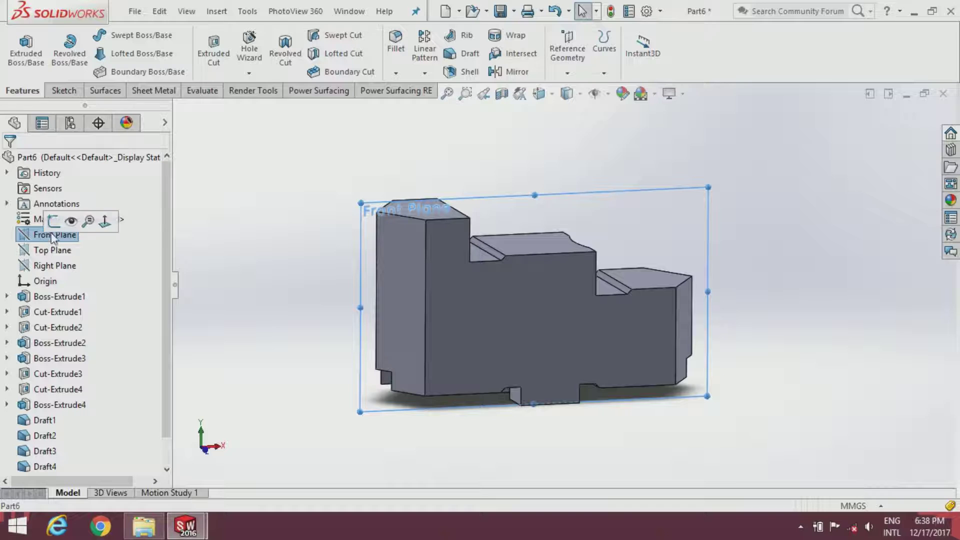
{"action": "left_click", "coordinate": [53, 220]}
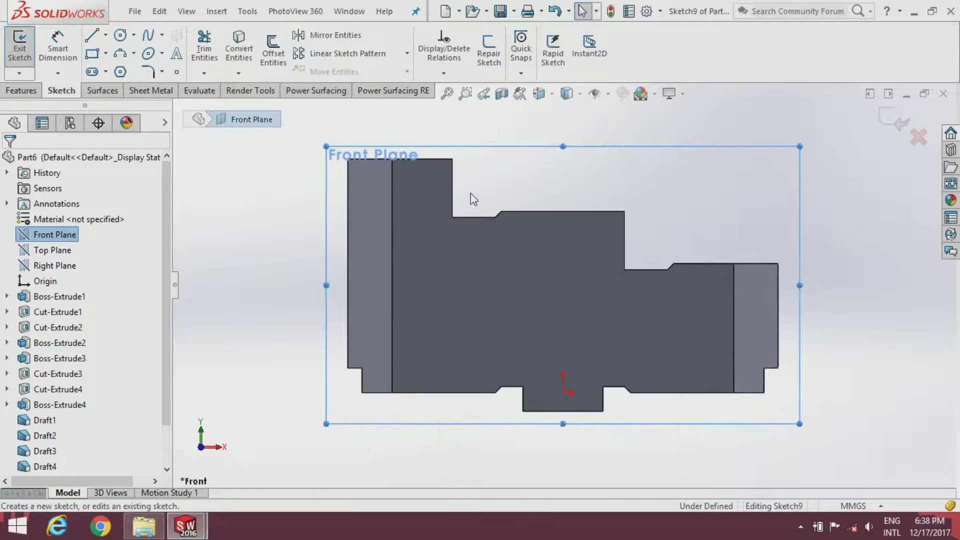
{"action": "left_click", "coordinate": [516, 192]}
{"action": "scroll", "coordinate": [506, 159], "scroll_direction": "down", "scroll_amount": 2}
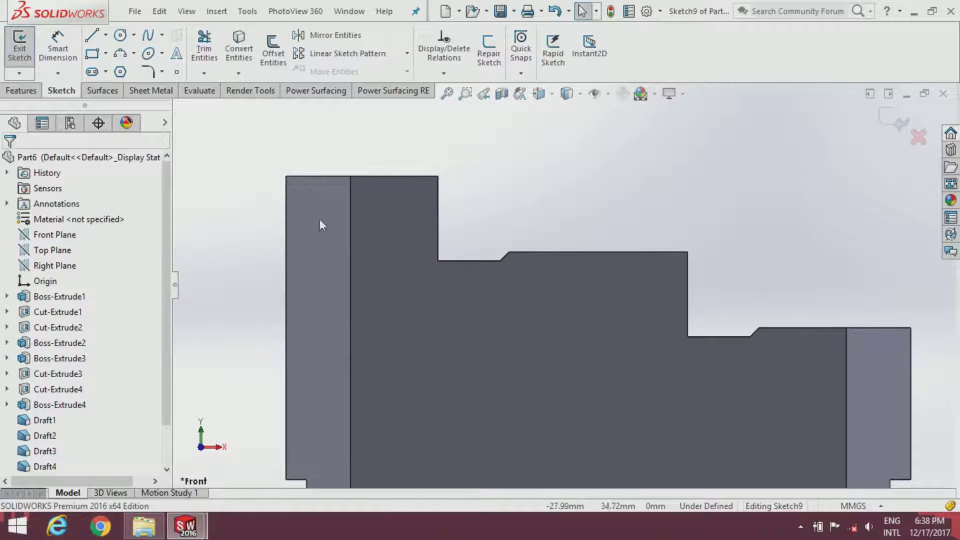
Draw a closed V-shaped triangle against the block's left edge with the Line tool
{"action": "left_click", "coordinate": [102, 42]}
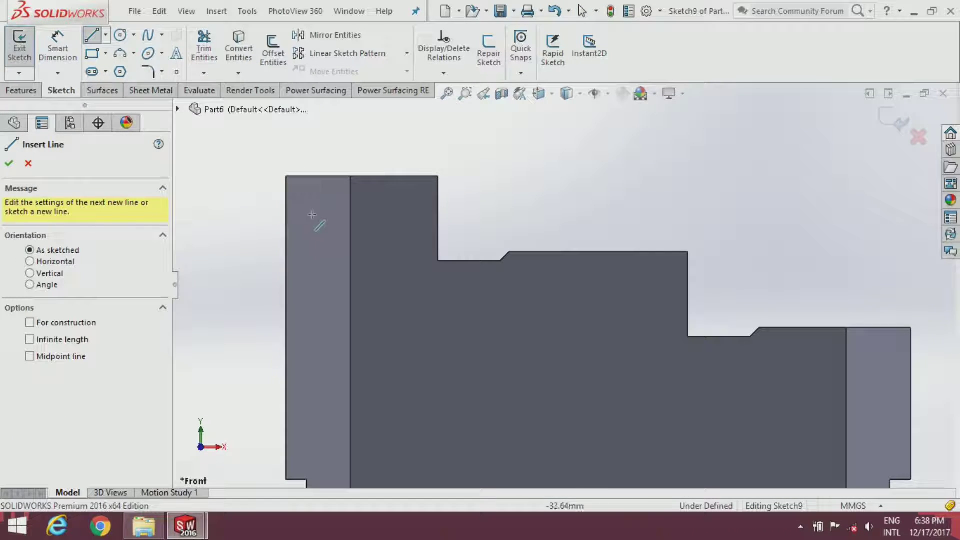
{"action": "left_click", "coordinate": [287, 200]}
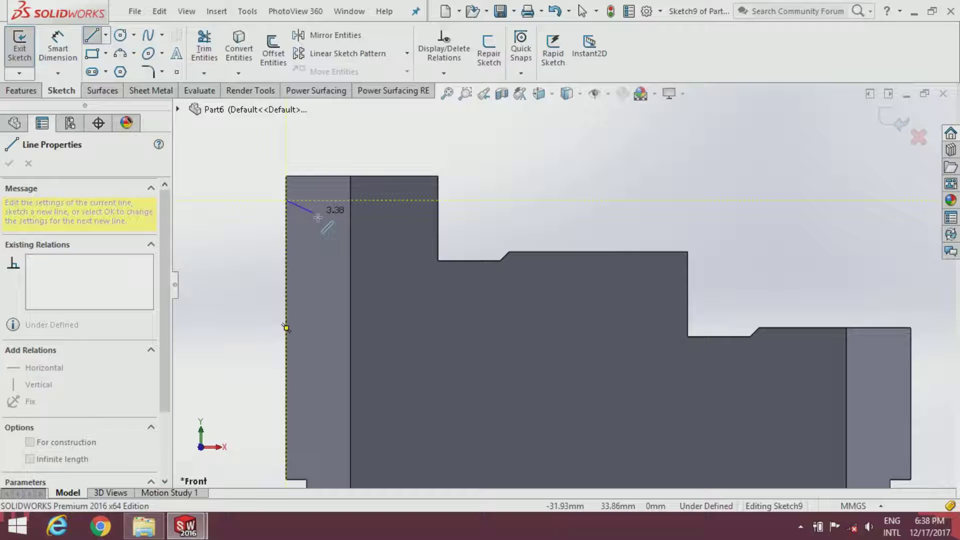
{"action": "left_click", "coordinate": [314, 214]}
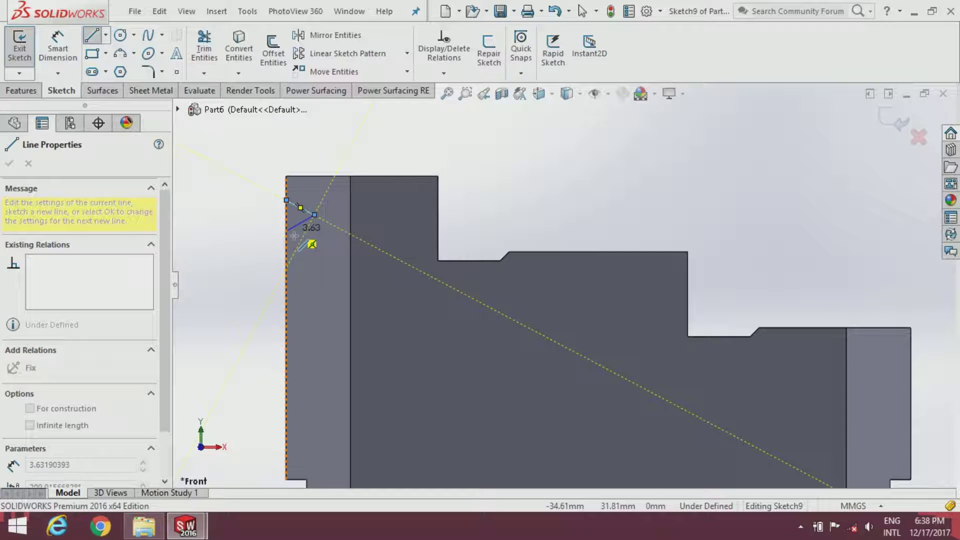
{"action": "left_click", "coordinate": [286, 234]}
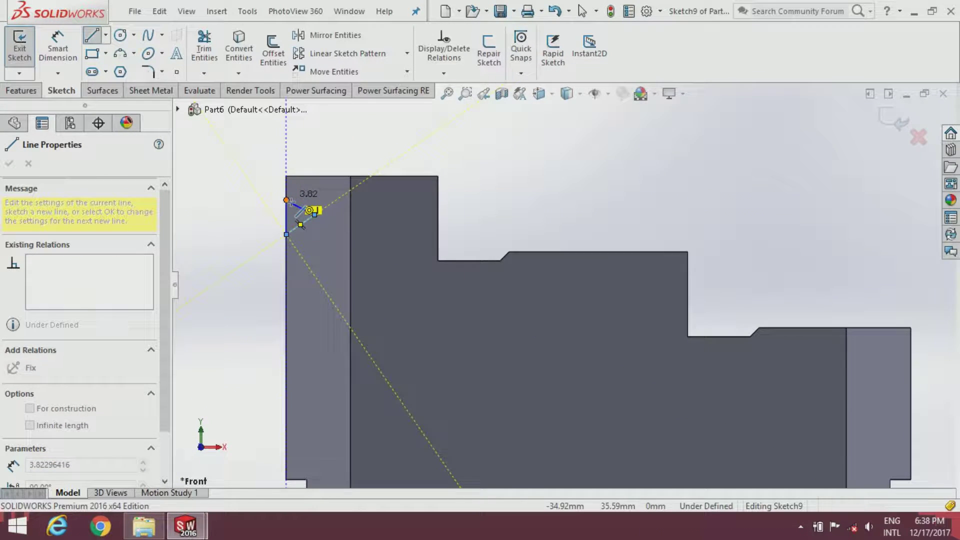
{"action": "left_click", "coordinate": [286, 201]}
{"action": "scroll", "coordinate": [221, 181], "scroll_direction": "down", "scroll_amount": 5}
{"action": "key", "text": "Escape"}
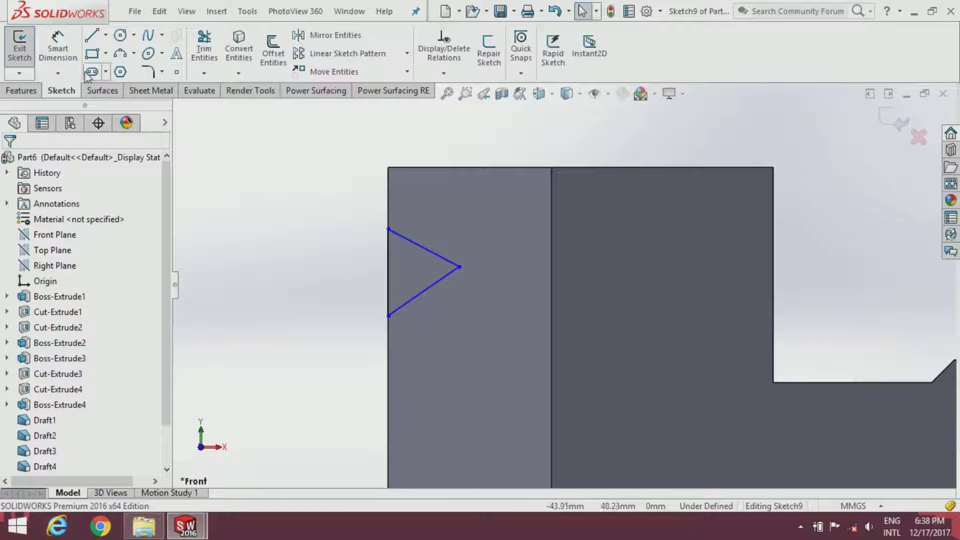
Dimension the angle between the two V sides to 45°
{"action": "left_click", "coordinate": [72, 58]}
{"action": "left_click", "coordinate": [421, 242]}
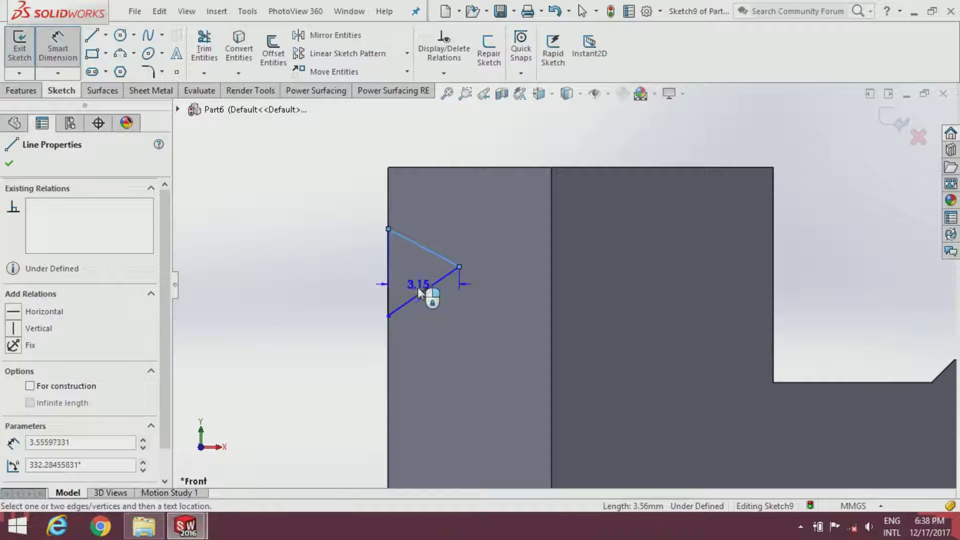
{"action": "left_click", "coordinate": [415, 297]}
{"action": "left_click", "coordinate": [321, 278]}
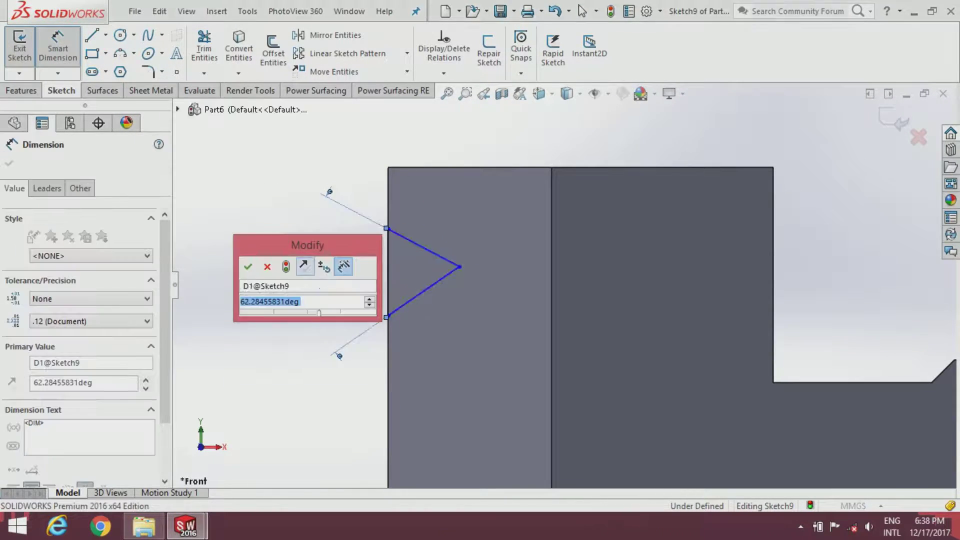
{"action": "type", "text": "45"}
{"action": "key", "text": "Return"}
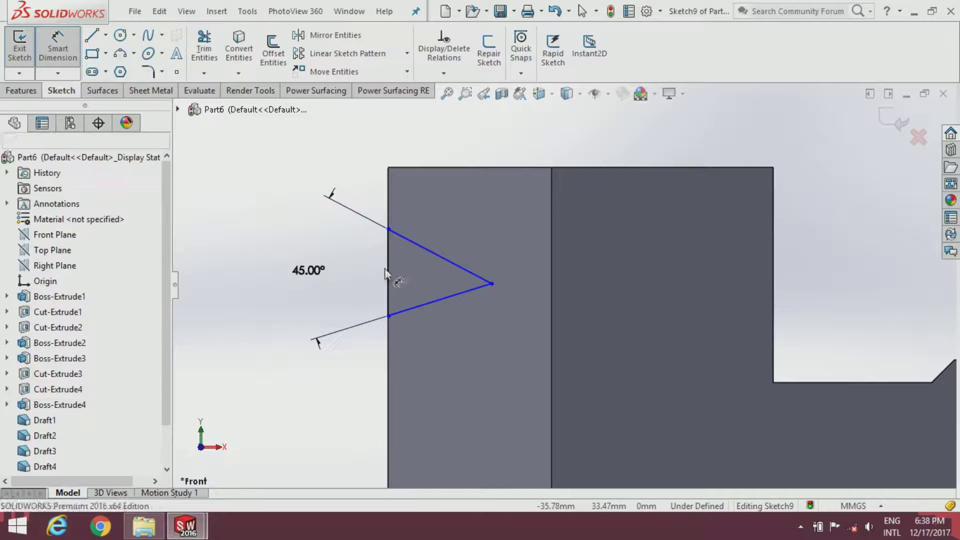
Dimension both the lower and upper V sides to 3.5 mm
{"action": "left_click", "coordinate": [416, 303]}
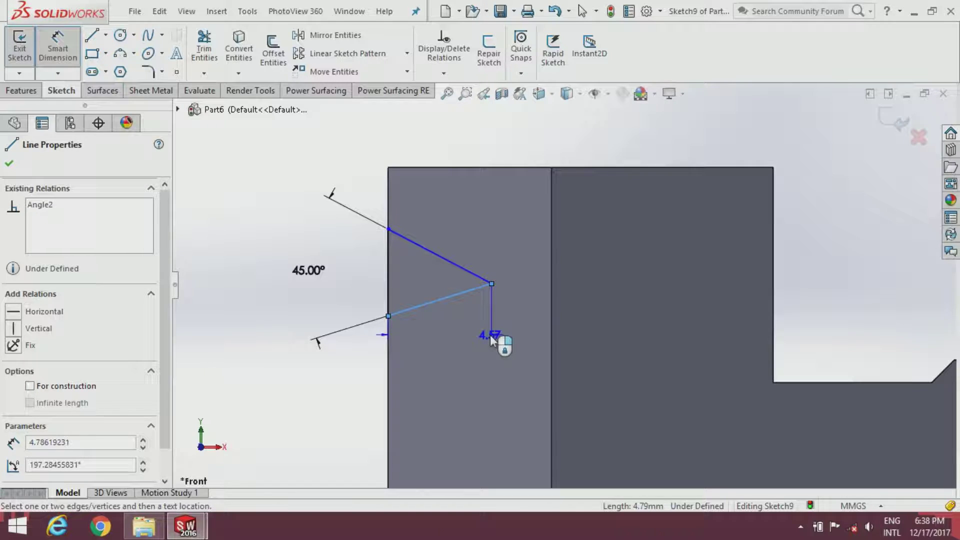
{"action": "left_click", "coordinate": [509, 327]}
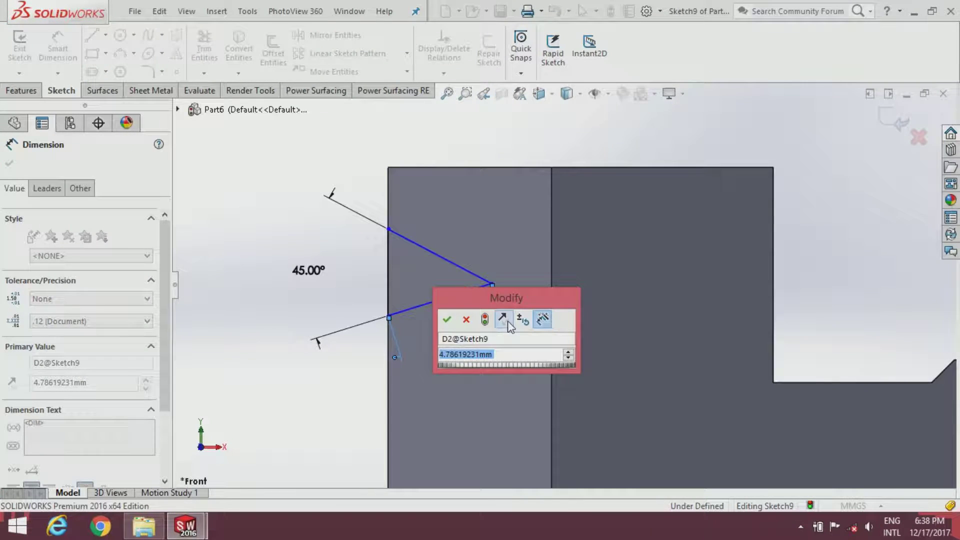
{"action": "type", "text": "3.5"}
{"action": "key", "text": "Return"}
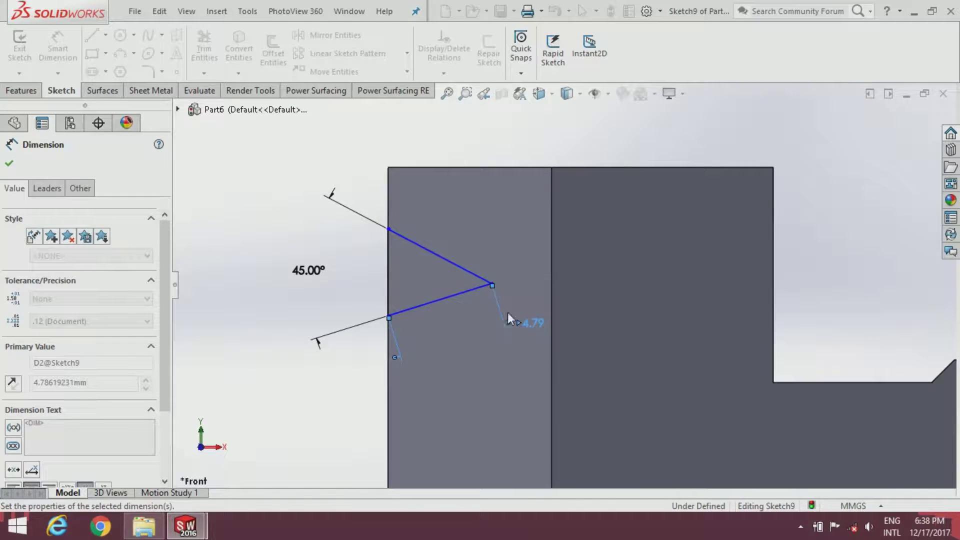
{"action": "left_click", "coordinate": [364, 199]}
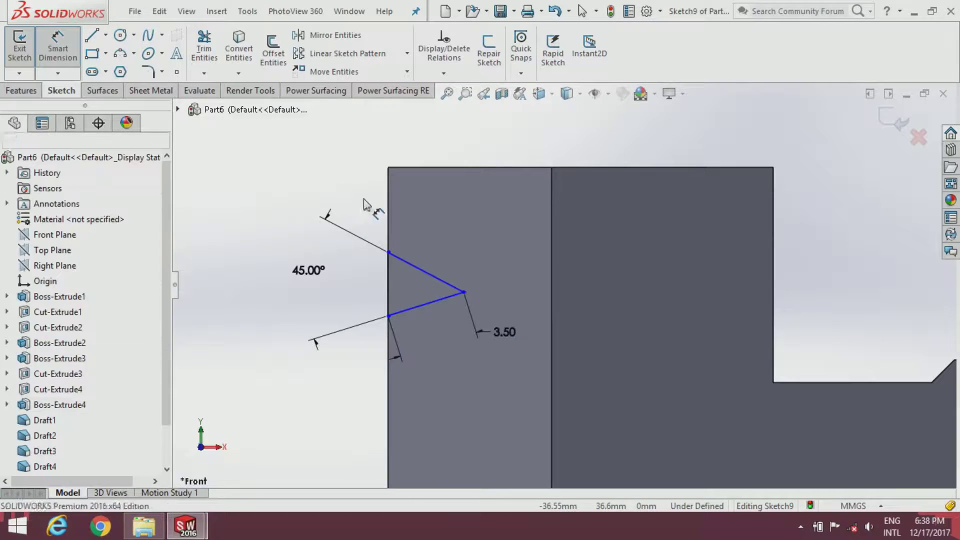
{"action": "left_click", "coordinate": [415, 267]}
{"action": "left_click", "coordinate": [461, 263]}
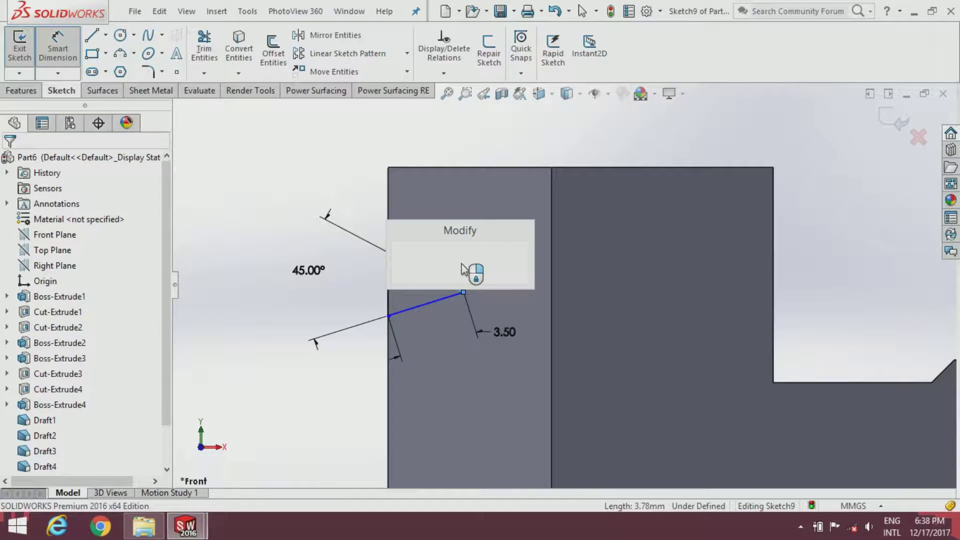
{"action": "type", "text": "3.5"}
{"action": "key", "text": "Return"}
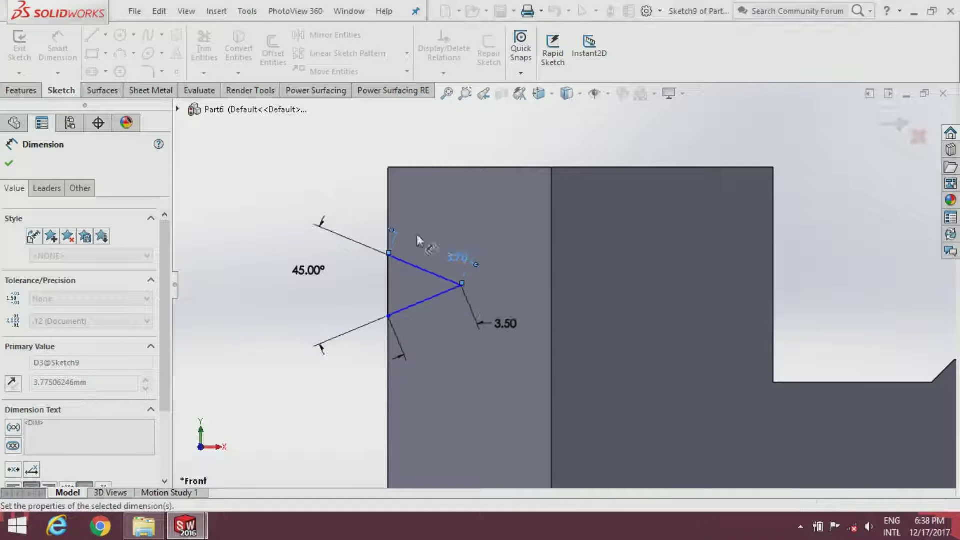
{"action": "left_click", "coordinate": [386, 208]}
{"action": "scroll", "coordinate": [355, 301], "scroll_direction": "down", "scroll_amount": 2}
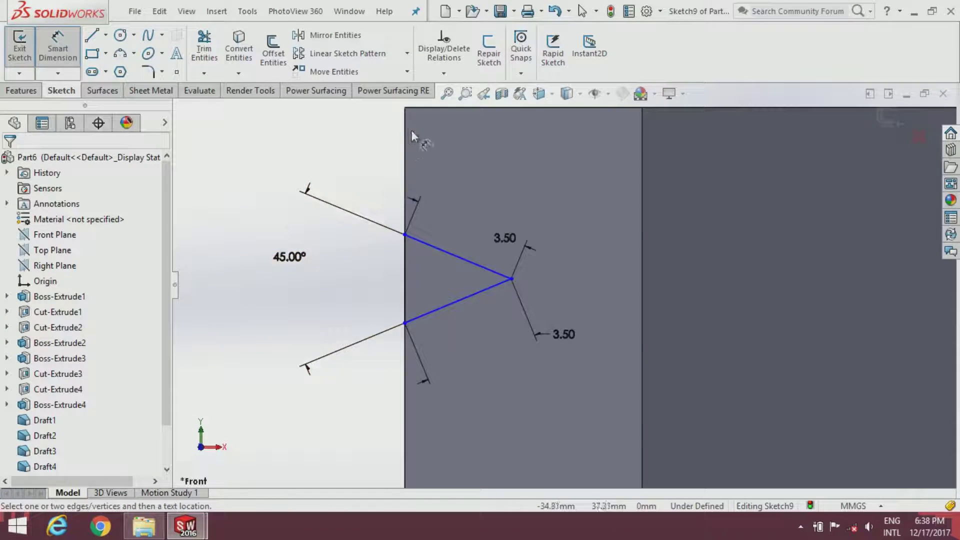
Set the V's upper corner 3 mm below the block's top edge
{"action": "left_click", "coordinate": [407, 107]}
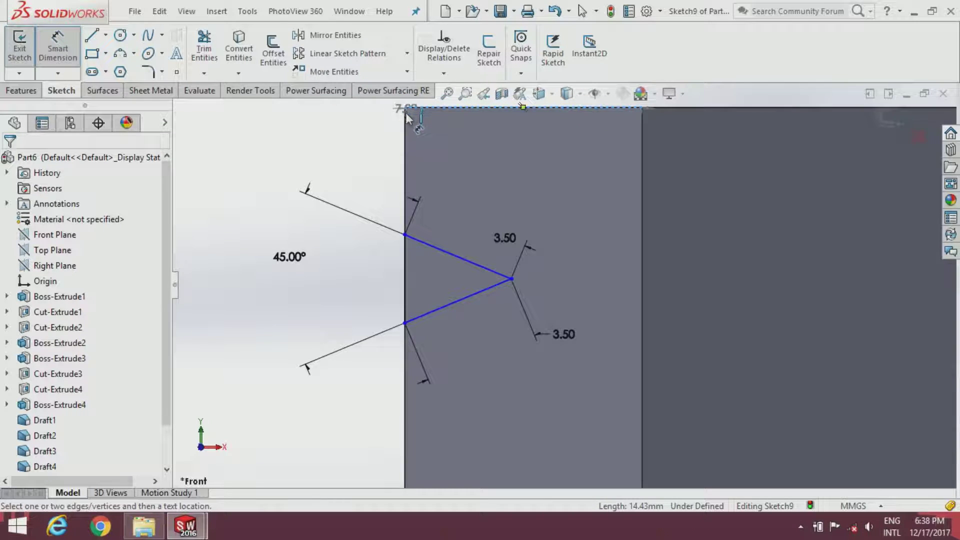
{"action": "left_click", "coordinate": [405, 235]}
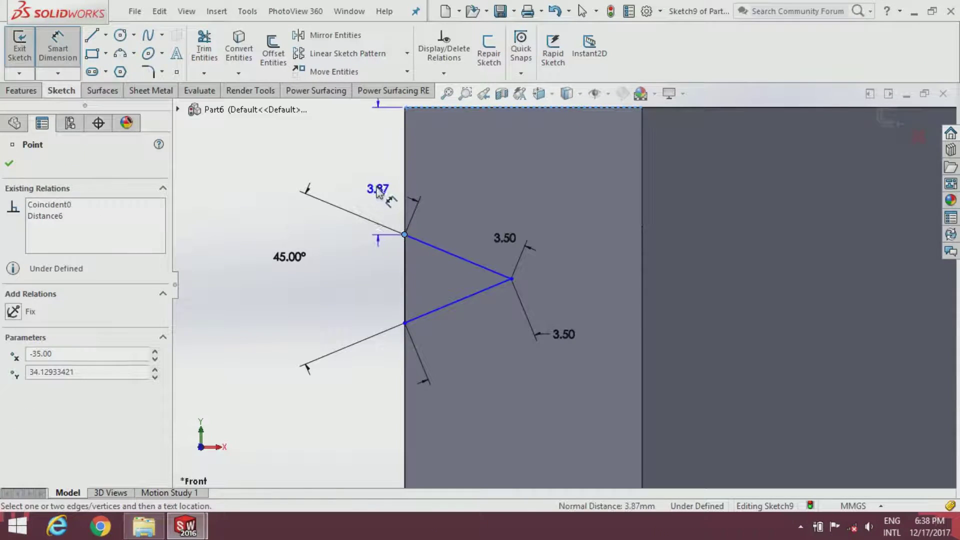
{"action": "left_click", "coordinate": [385, 187]}
{"action": "type", "text": "3"}
{"action": "key", "text": "Return"}
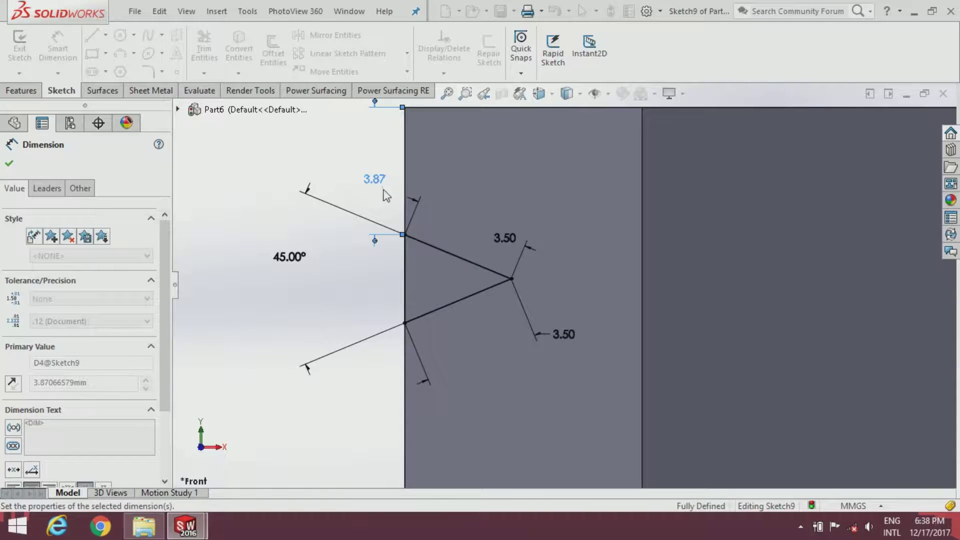
{"action": "scroll", "coordinate": [408, 230], "scroll_direction": "up", "scroll_amount": 2}
{"action": "left_click", "coordinate": [324, 198]}
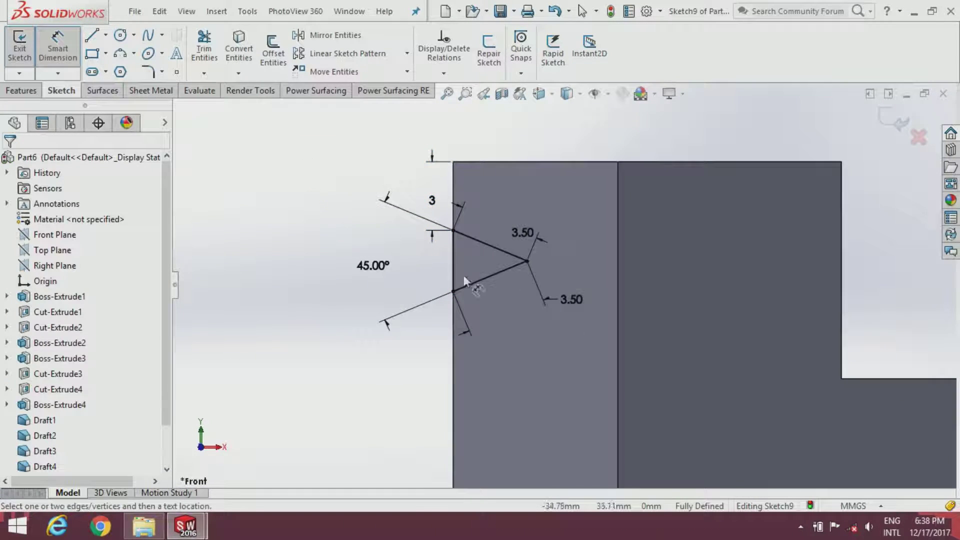
{"action": "scroll", "coordinate": [463, 275], "scroll_direction": "up", "scroll_amount": 2}
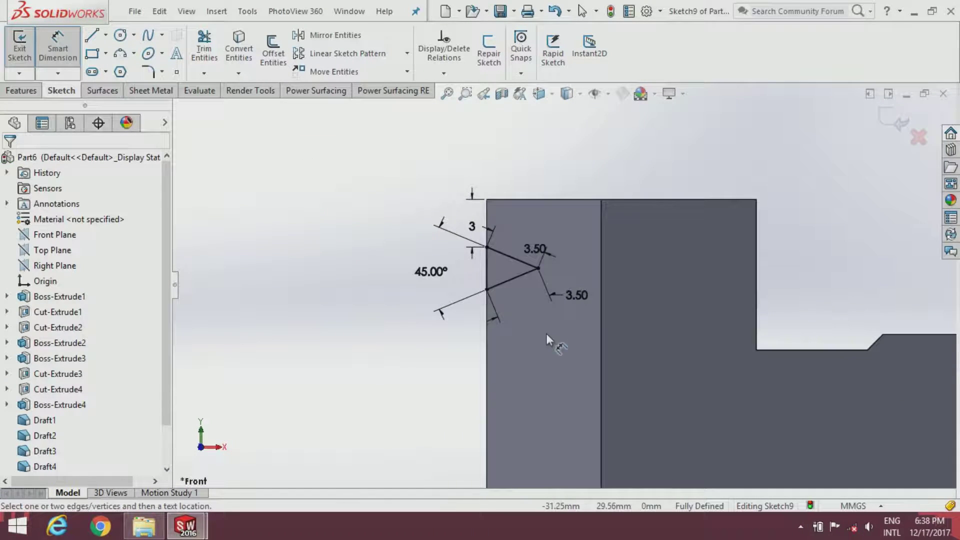
Extrude-cut the V sketch Through All – Both to notch the block's left face
{"action": "left_click", "coordinate": [28, 94]}
{"action": "left_click", "coordinate": [228, 52]}
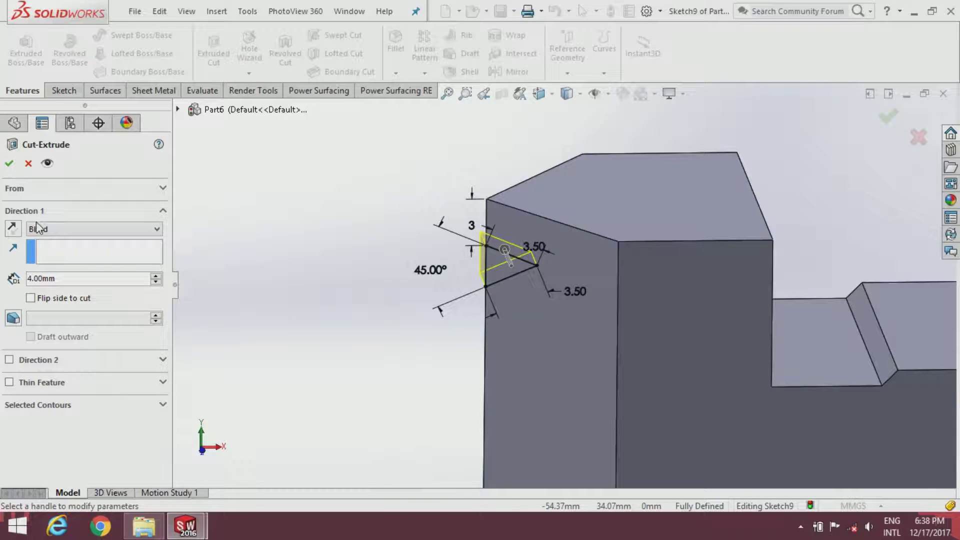
{"action": "left_click", "coordinate": [38, 228]}
{"action": "left_click", "coordinate": [67, 263]}
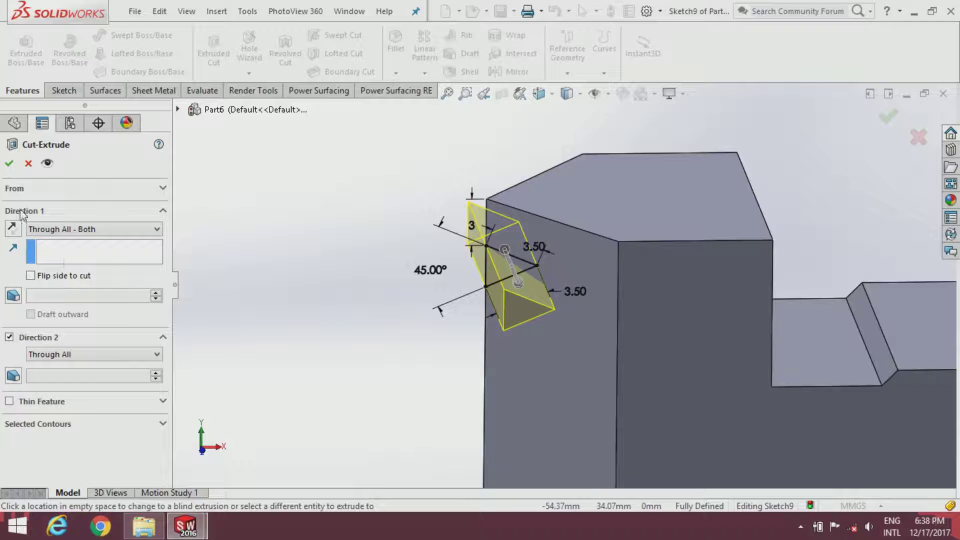
{"action": "left_click", "coordinate": [10, 164]}
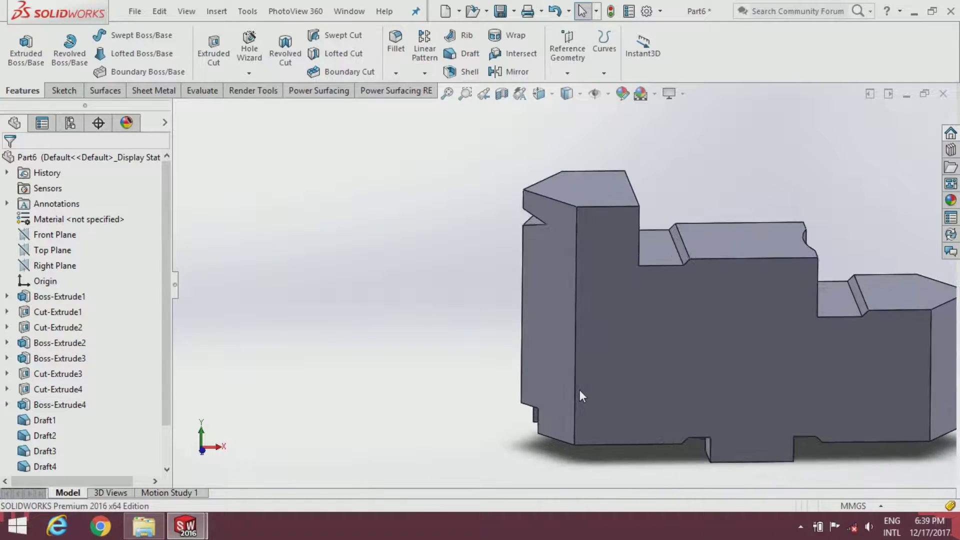
Linear-pattern the V-groove cut into 5 instances at 6 mm spacing along the left vertical edge
{"action": "left_click", "coordinate": [424, 50]}
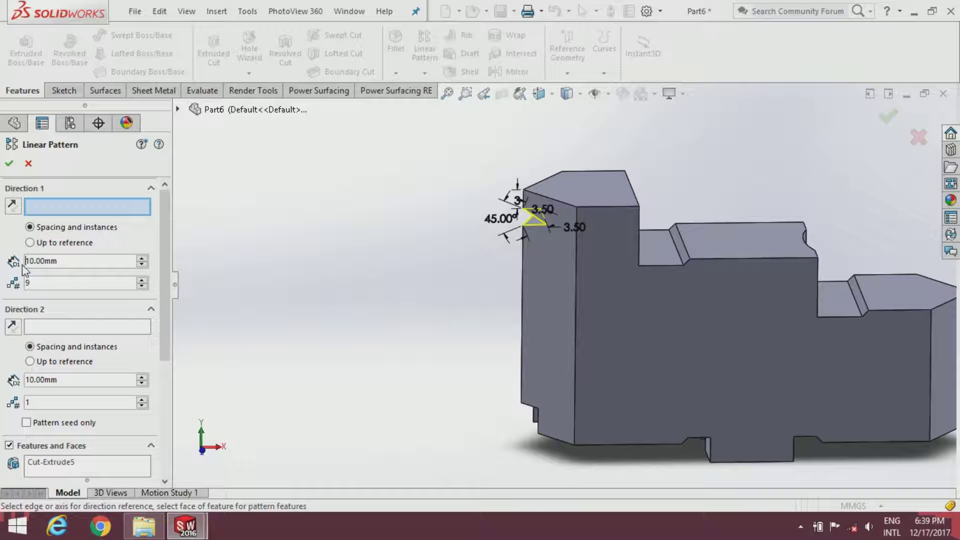
{"action": "type", "text": "6"}
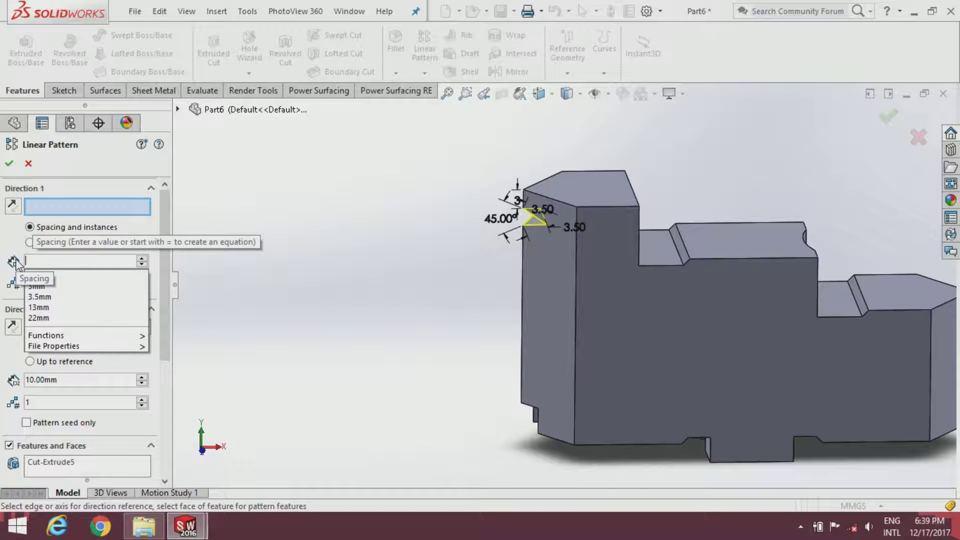
{"action": "key", "text": "Return"}
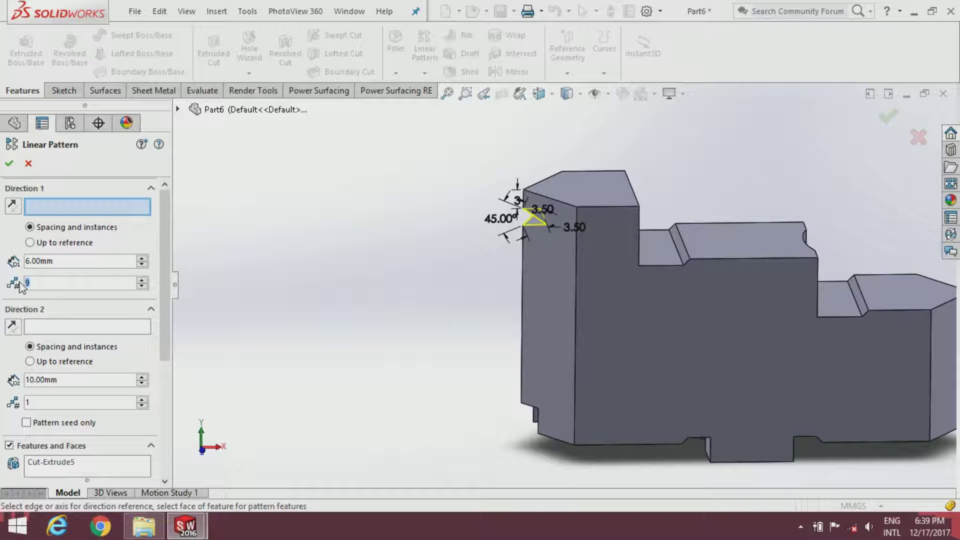
{"action": "type", "text": "5"}
{"action": "key", "text": "Return"}
{"action": "left_click", "coordinate": [523, 280]}
{"action": "middle_click_drag", "start_coordinate": [512, 339], "coordinate": [635, 292]}
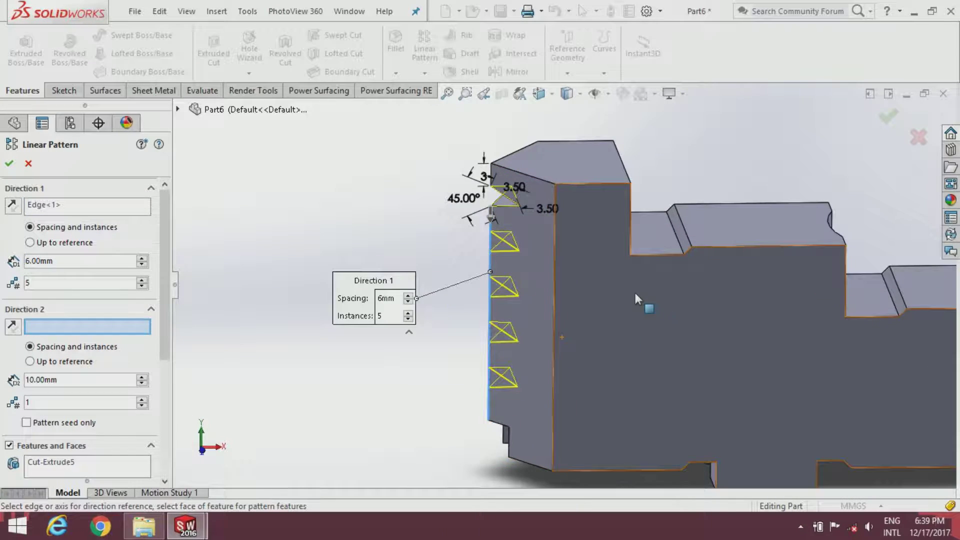
{"action": "left_click", "coordinate": [10, 164]}
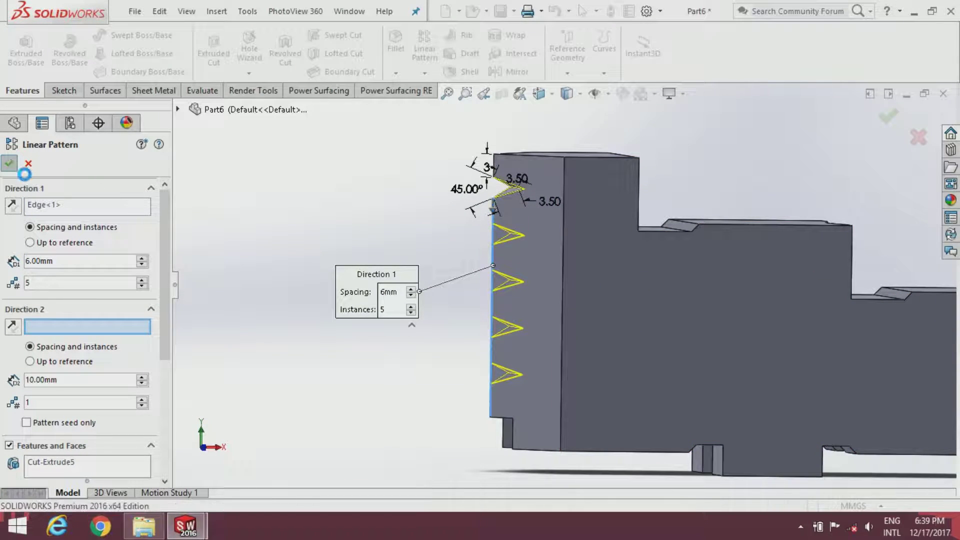
{"action": "scroll", "coordinate": [635, 280], "scroll_direction": "up", "scroll_amount": 3}
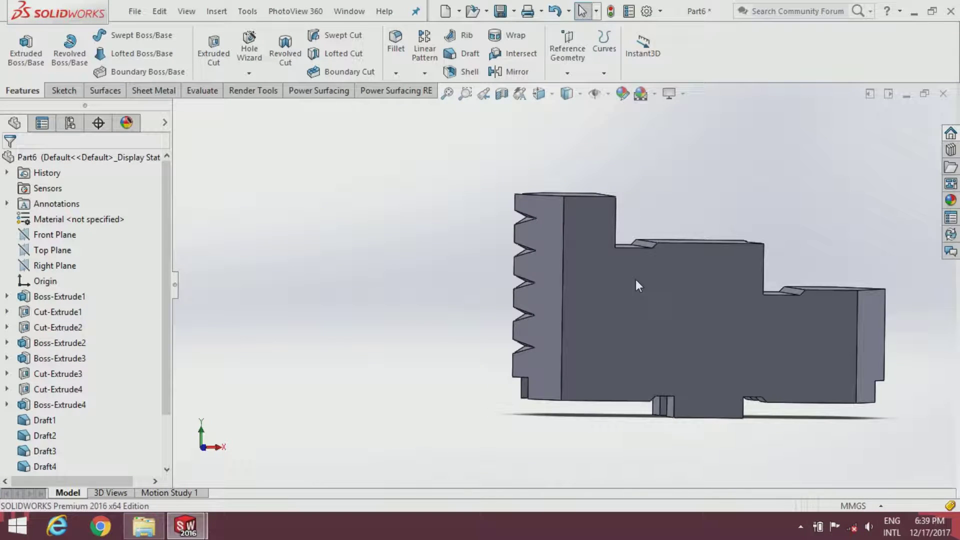
{"action": "middle_click_drag", "start_coordinate": [635, 279], "coordinate": [632, 273]}
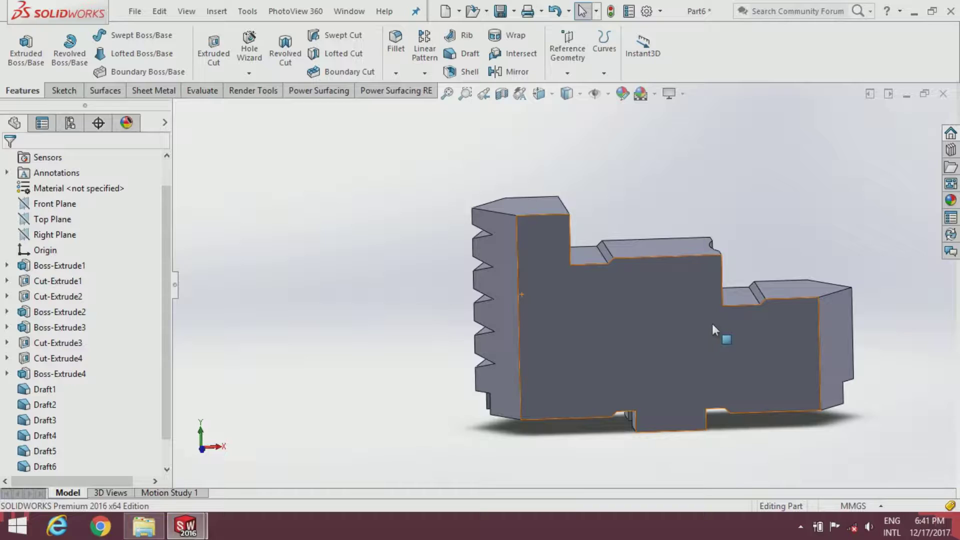
{"action": "middle_click_drag", "start_coordinate": [492, 239], "coordinate": [454, 229], "text": "ctrl"}
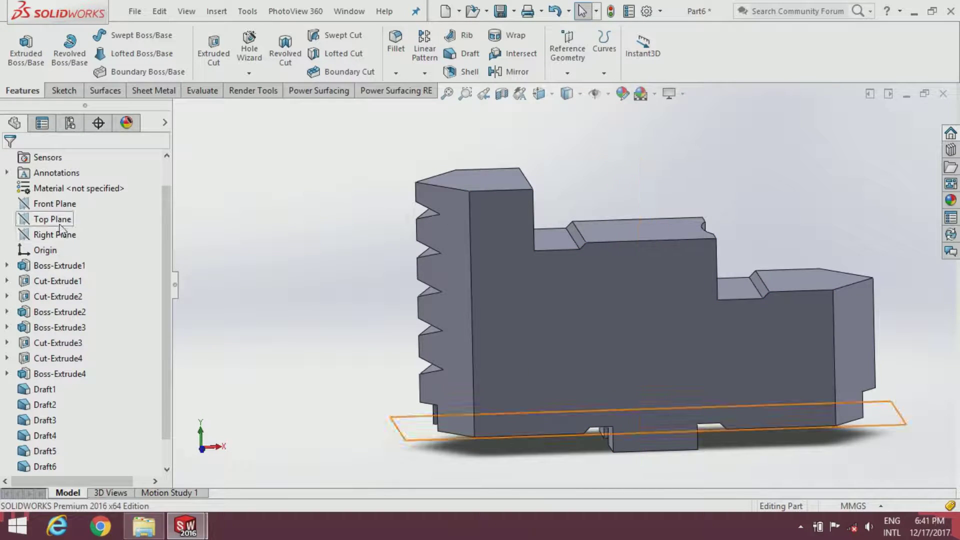
Start a Front Plane sketch and draw two lines forming a V on the block's right edge
{"action": "left_click", "coordinate": [55, 203]}
{"action": "left_click", "coordinate": [70, 187]}
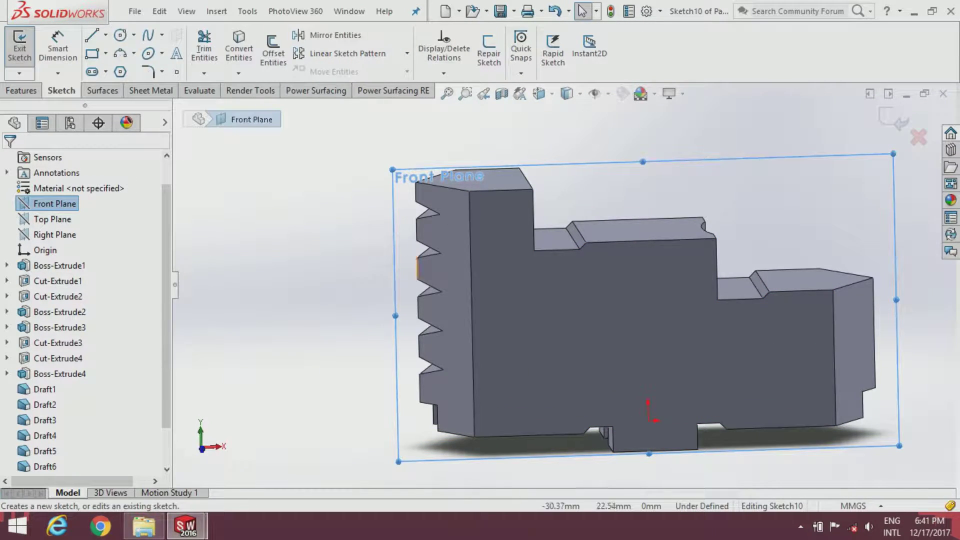
{"action": "scroll", "coordinate": [834, 317], "scroll_direction": "down", "scroll_amount": 4}
{"action": "left_click", "coordinate": [375, 123]}
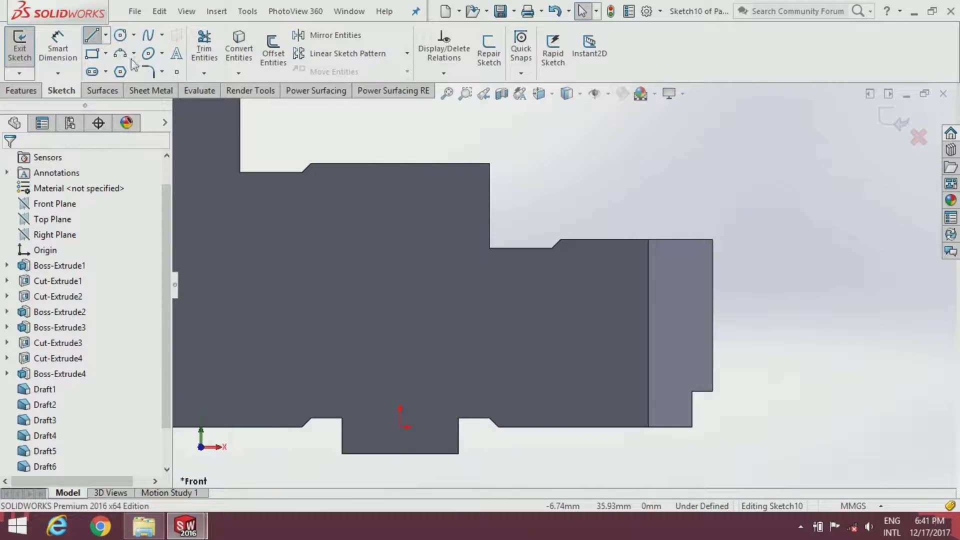
{"action": "scroll", "coordinate": [792, 357], "scroll_direction": "down", "scroll_amount": 3}
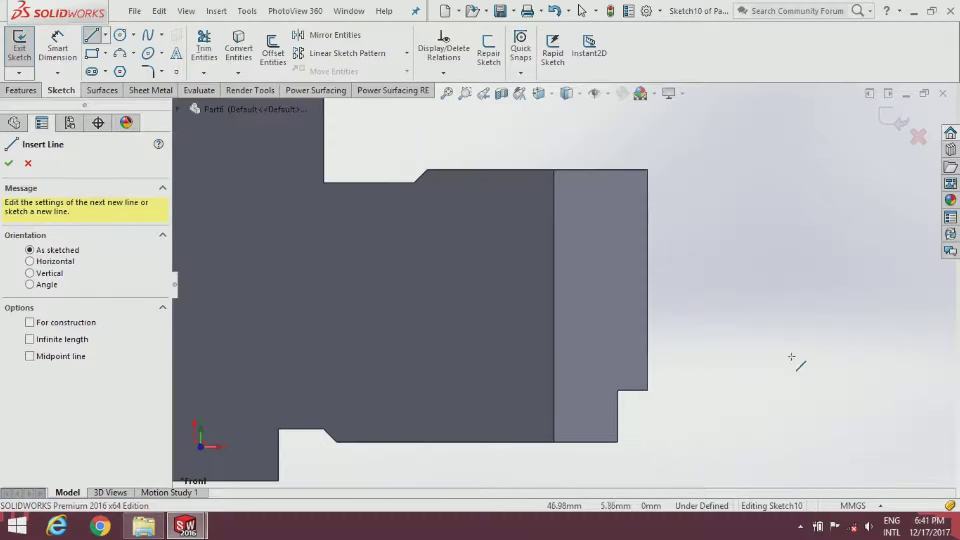
{"action": "left_click", "coordinate": [648, 217]}
{"action": "left_click", "coordinate": [612, 235]}
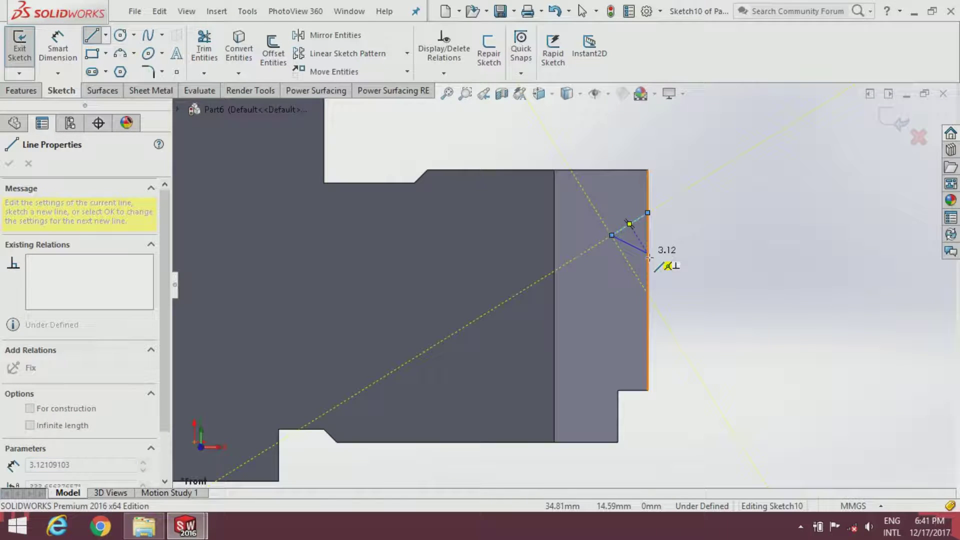
{"action": "left_click", "coordinate": [648, 254]}
{"action": "scroll", "coordinate": [675, 215], "scroll_direction": "down", "scroll_amount": 3}
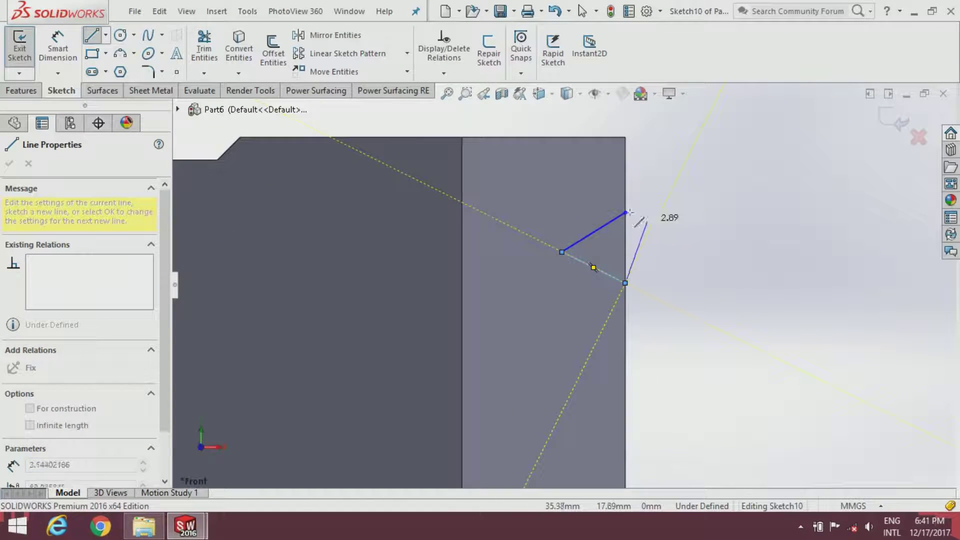
{"action": "key", "text": "Escape"}
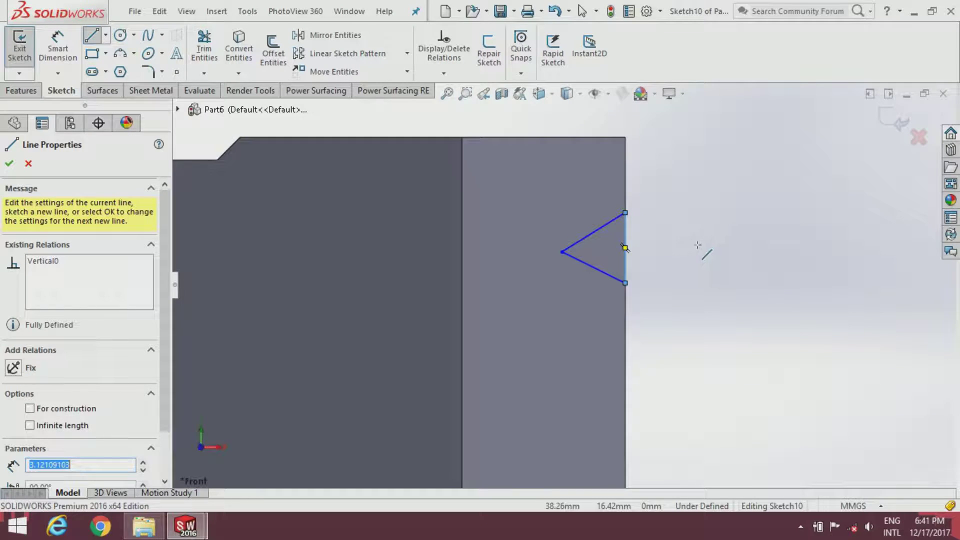
Dimension the angle between the two V lines to 45°
{"action": "left_click", "coordinate": [55, 42]}
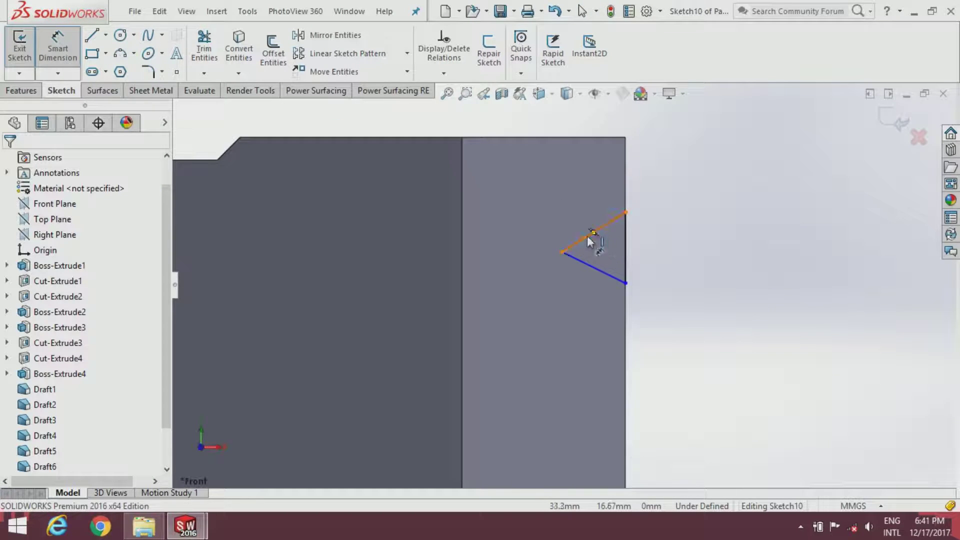
{"action": "left_click", "coordinate": [585, 239]}
{"action": "left_click", "coordinate": [584, 264]}
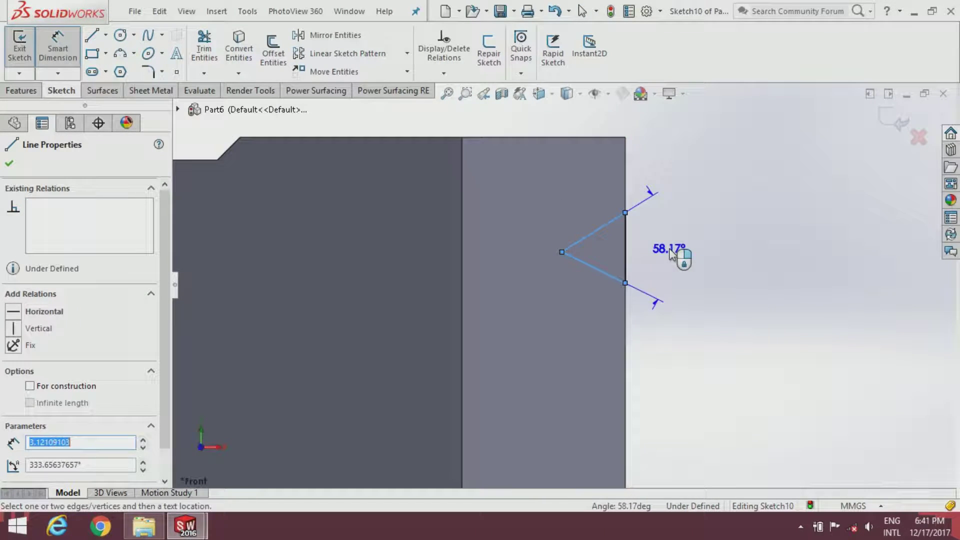
{"action": "left_click", "coordinate": [671, 253]}
{"action": "type", "text": "45"}
{"action": "key", "text": "Return"}
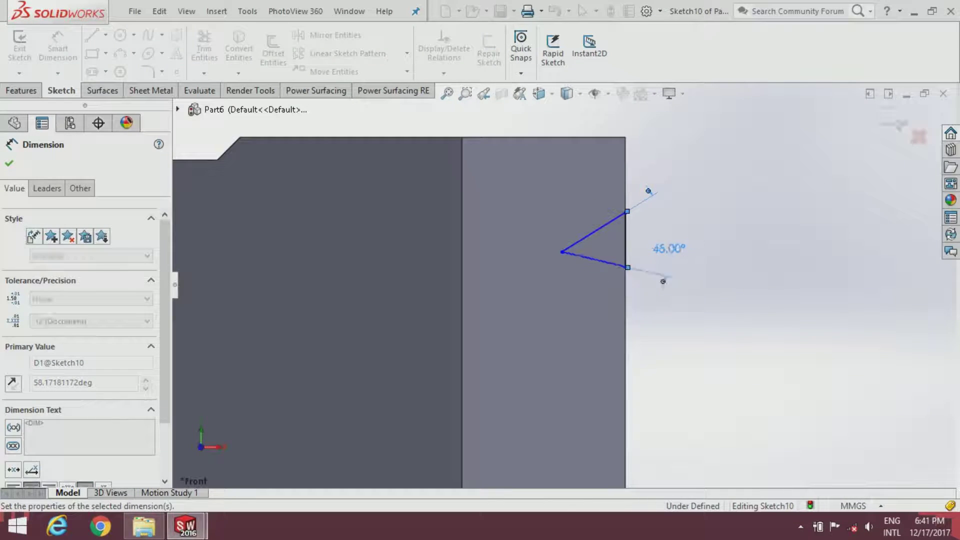
Dimension the upper and lower V legs to 3.5 mm
{"action": "left_click", "coordinate": [577, 239]}
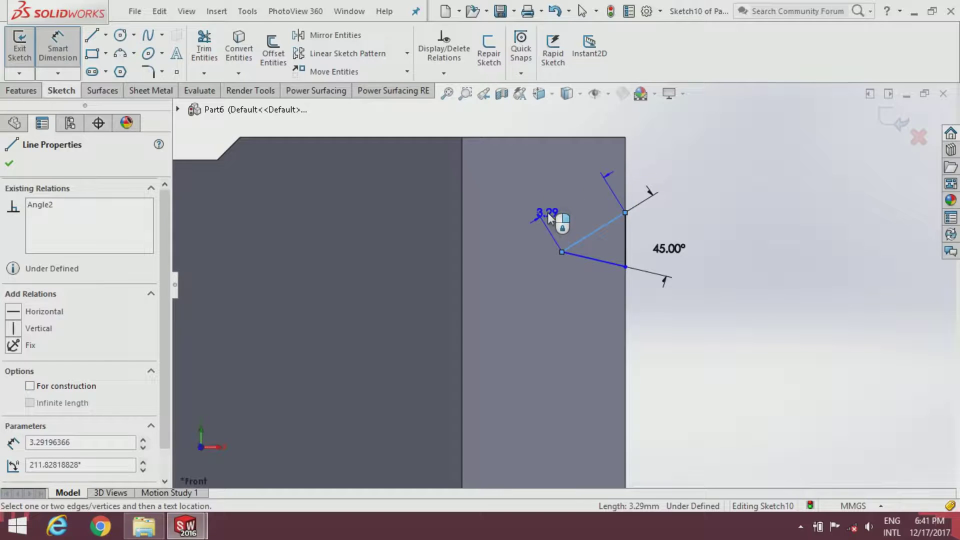
{"action": "left_click", "coordinate": [547, 212]}
{"action": "type", "text": "3."}
{"action": "key", "text": "Return"}
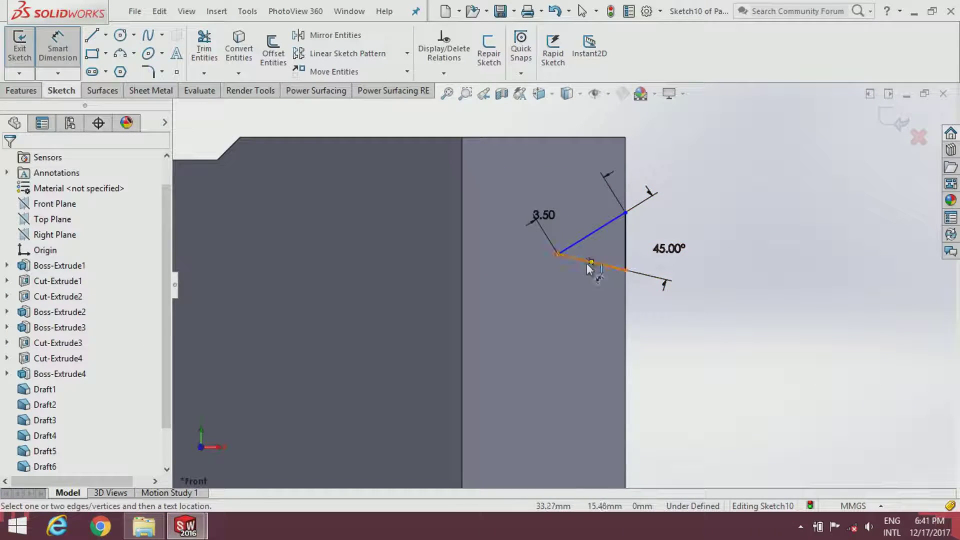
{"action": "left_click", "coordinate": [574, 258]}
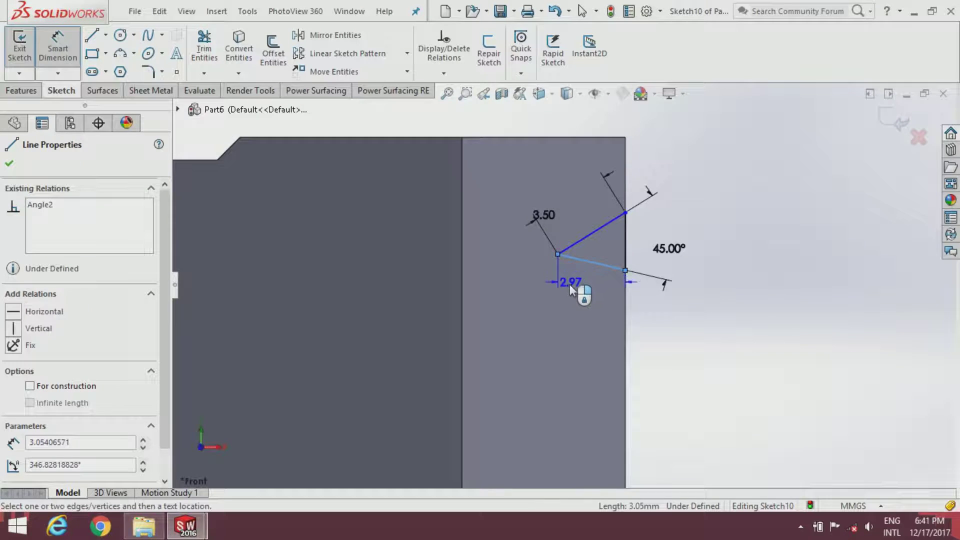
{"action": "left_click", "coordinate": [536, 283]}
{"action": "type", "text": "3."}
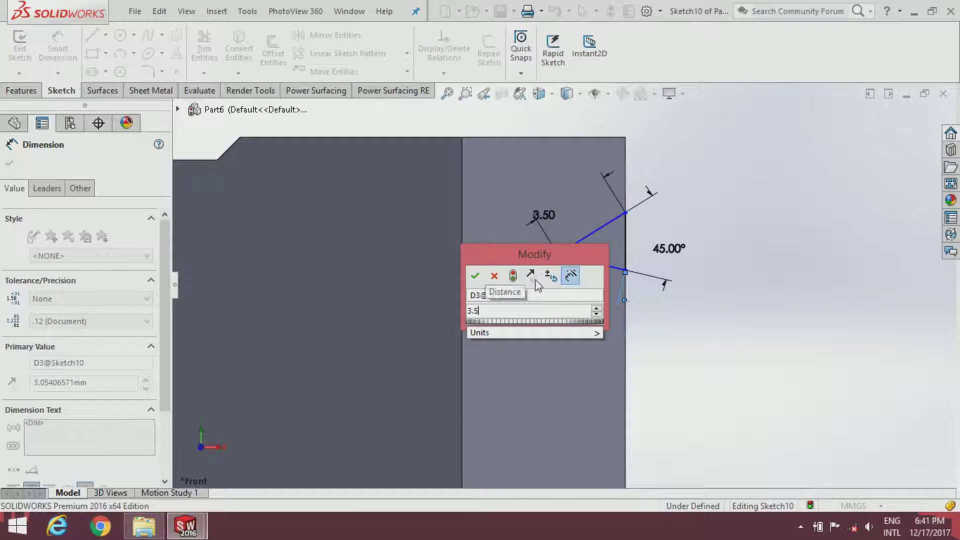
{"action": "type", "text": "5"}
{"action": "key", "text": "Return"}
{"action": "key", "text": "Escape"}
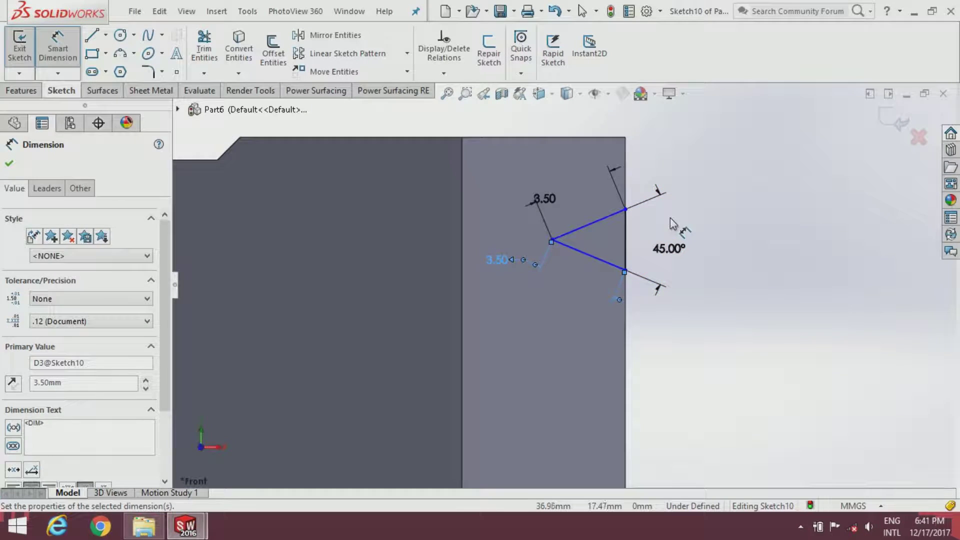
Place the V's upper endpoint 4 mm below the face's top right corner
{"action": "left_click", "coordinate": [625, 209]}
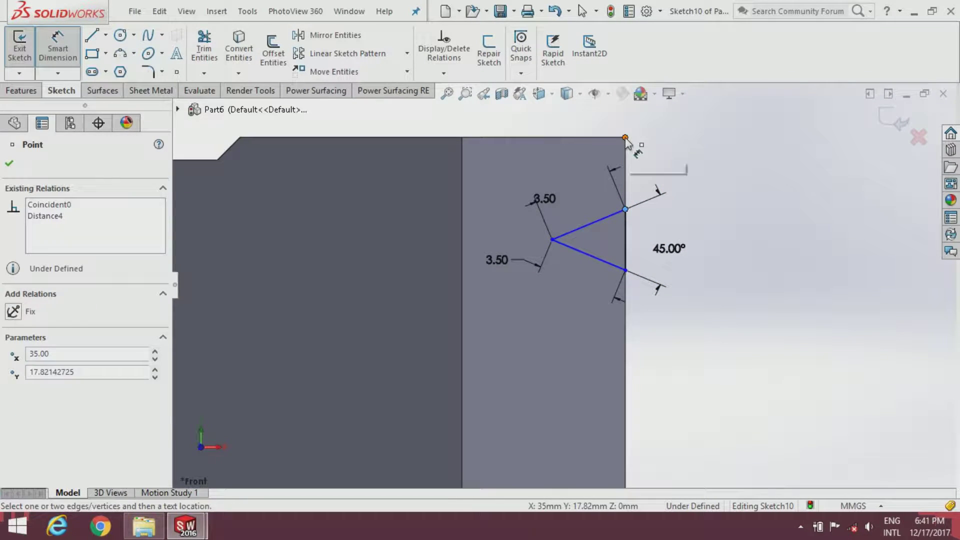
{"action": "left_click", "coordinate": [625, 138]}
{"action": "left_click", "coordinate": [673, 162]}
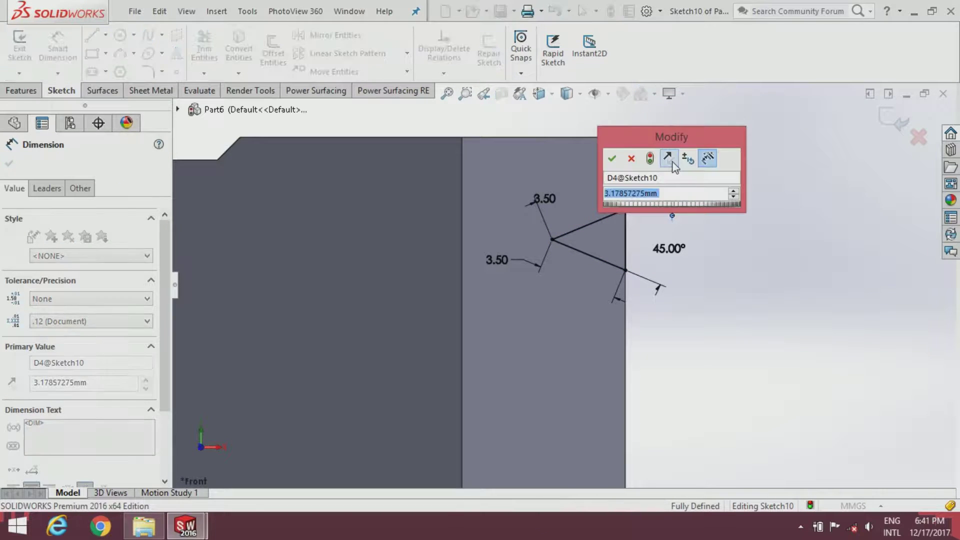
{"action": "type", "text": "4"}
{"action": "key", "text": "Return"}
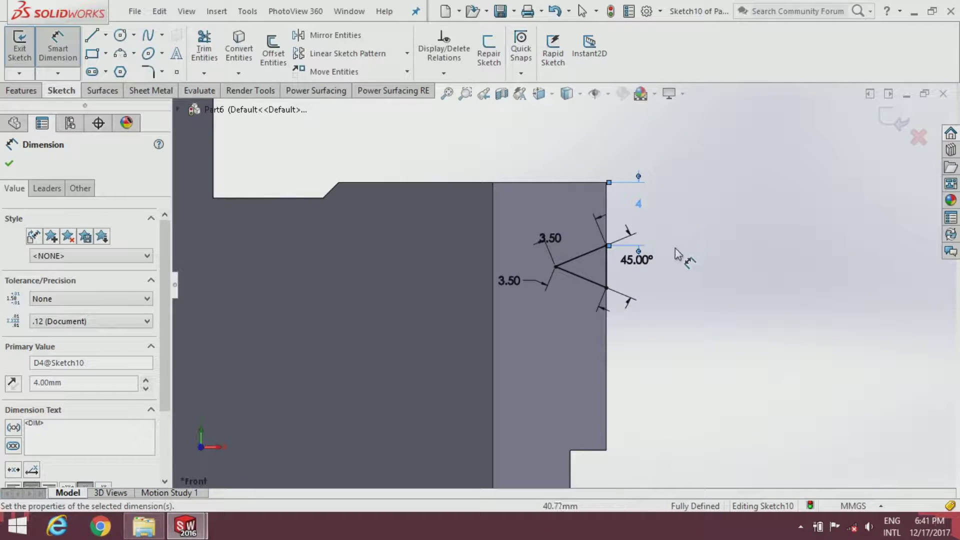
{"action": "left_click", "coordinate": [11, 163]}
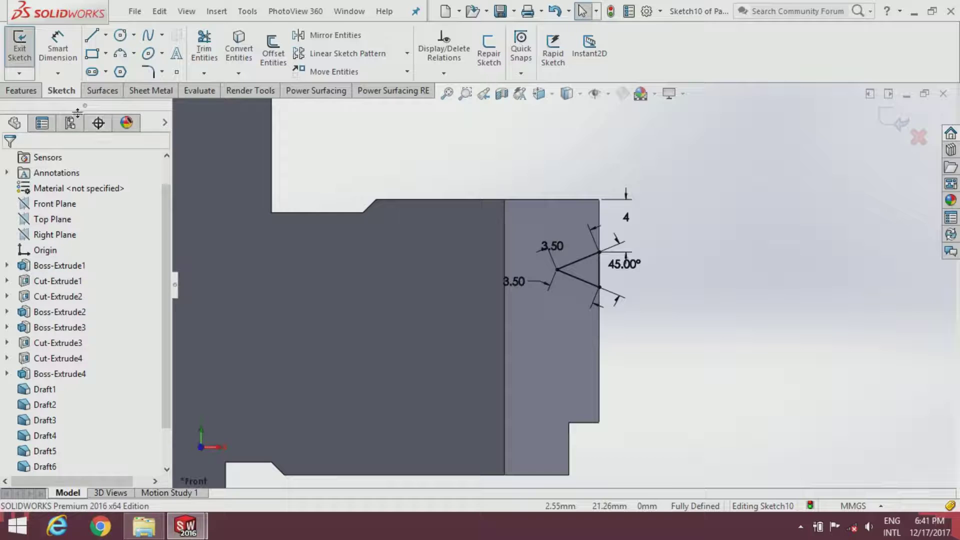
{"action": "left_click", "coordinate": [32, 92]}
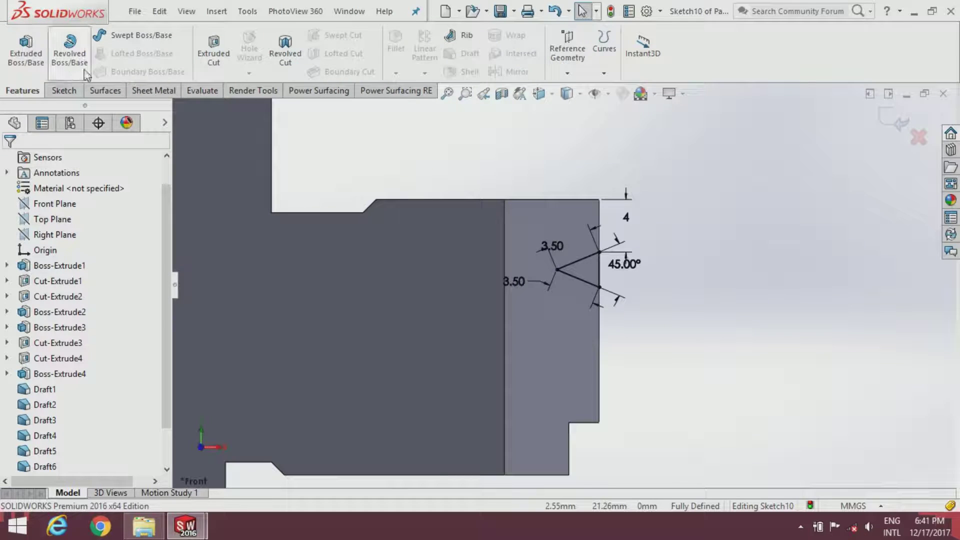
Extrude-cut the right-edge V sketch Through All – Both
{"action": "left_click", "coordinate": [214, 70]}
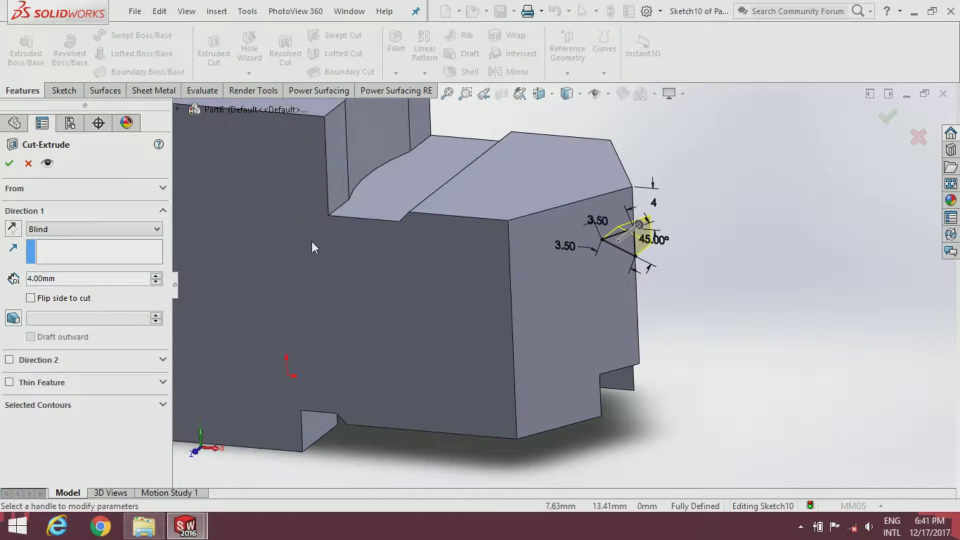
{"action": "left_click", "coordinate": [75, 231]}
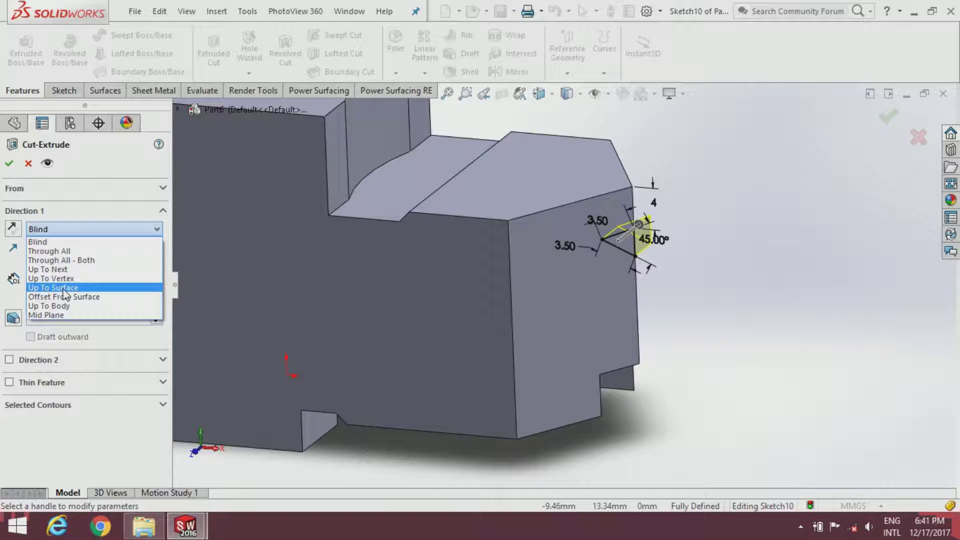
{"action": "left_click", "coordinate": [69, 261]}
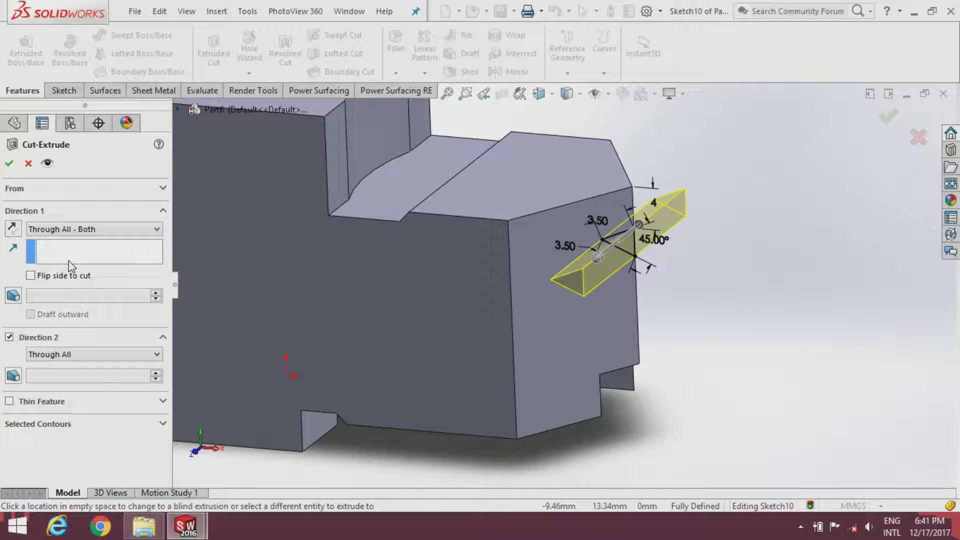
{"action": "left_click", "coordinate": [9, 163]}
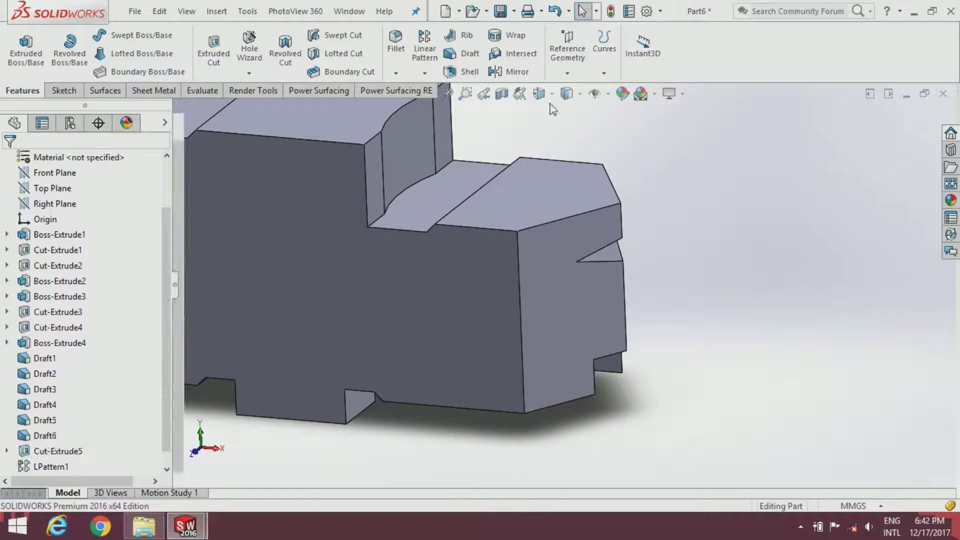
Linear-pattern Cut-Extrude6 into 2 instances at 6 mm along the vertical end edge
{"action": "left_click", "coordinate": [429, 49]}
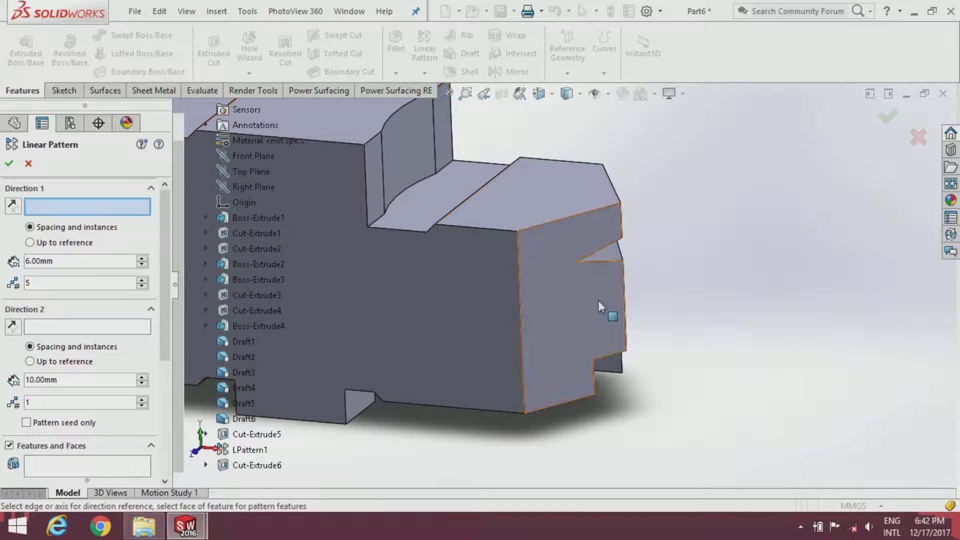
{"action": "left_click", "coordinate": [625, 289]}
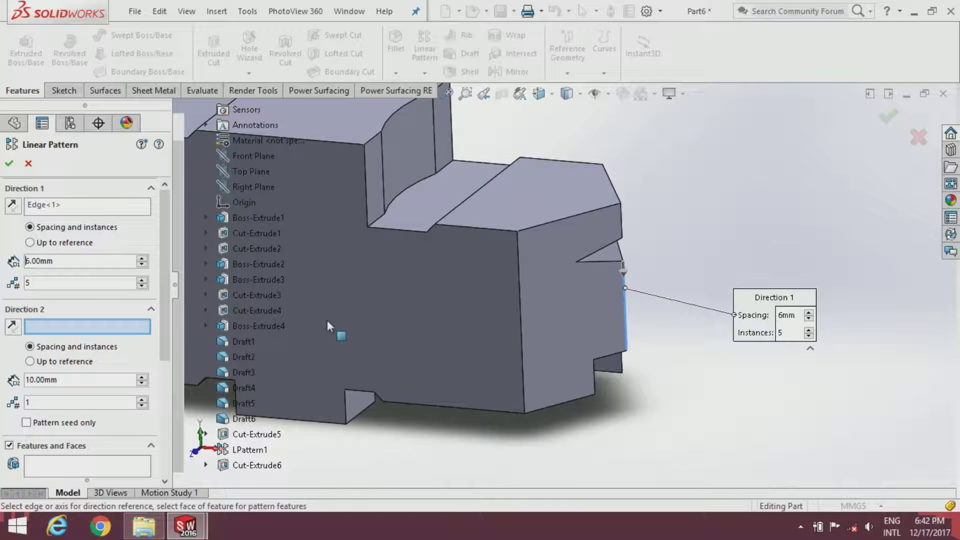
{"action": "left_click", "coordinate": [30, 284]}
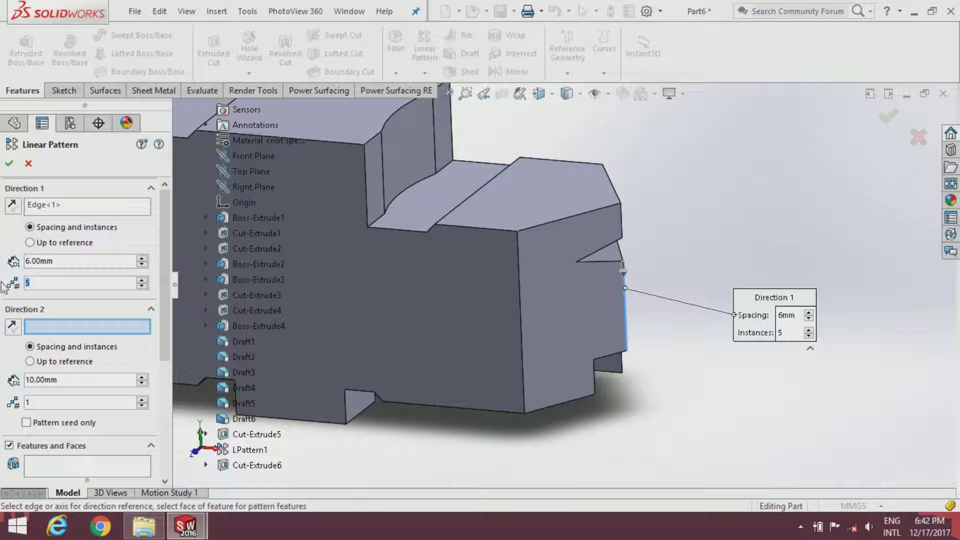
{"action": "type", "text": "2"}
{"action": "key", "text": "Return"}
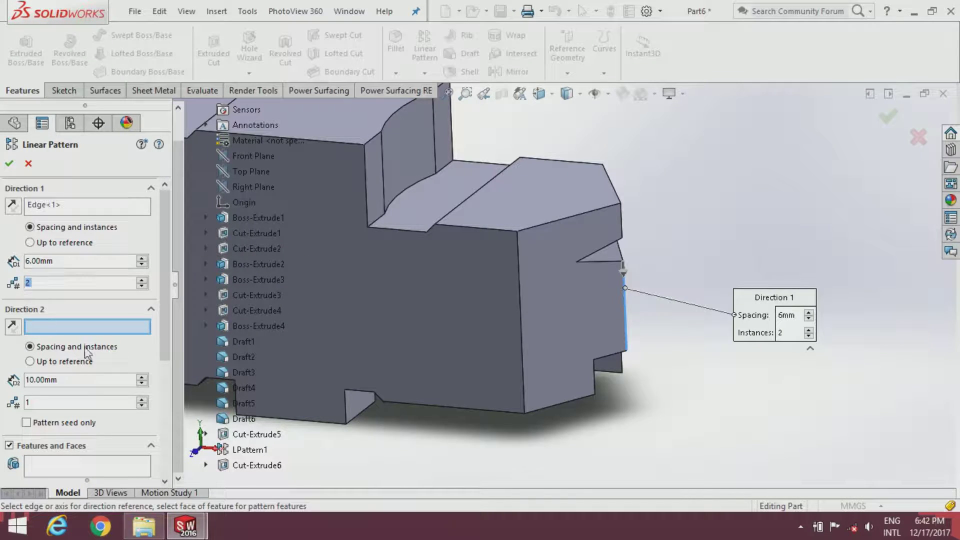
{"action": "left_click", "coordinate": [94, 463]}
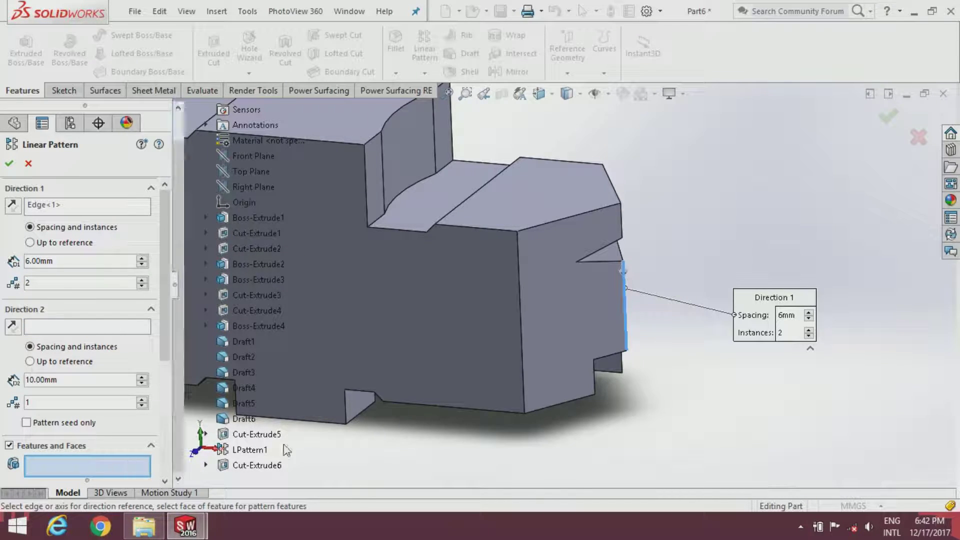
{"action": "left_click", "coordinate": [610, 256]}
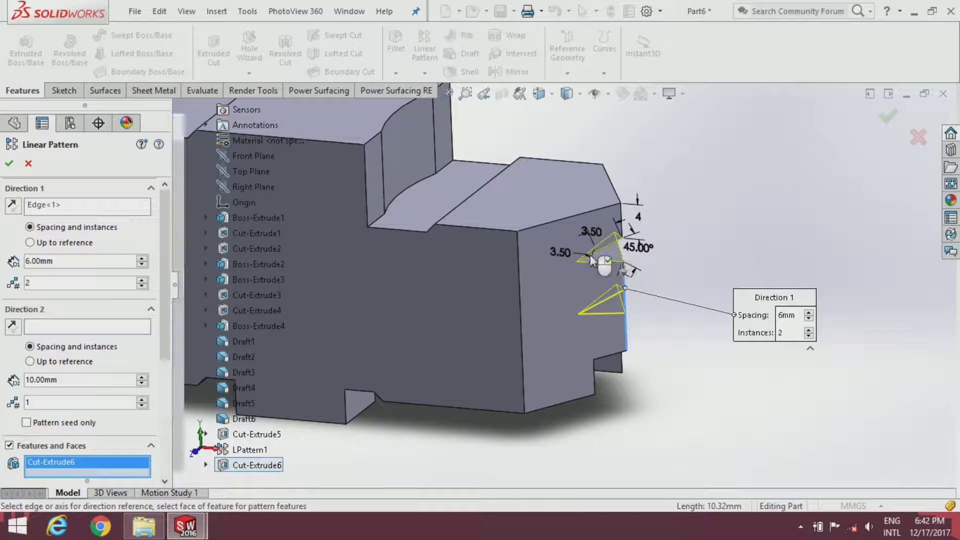
{"action": "left_click", "coordinate": [16, 169]}
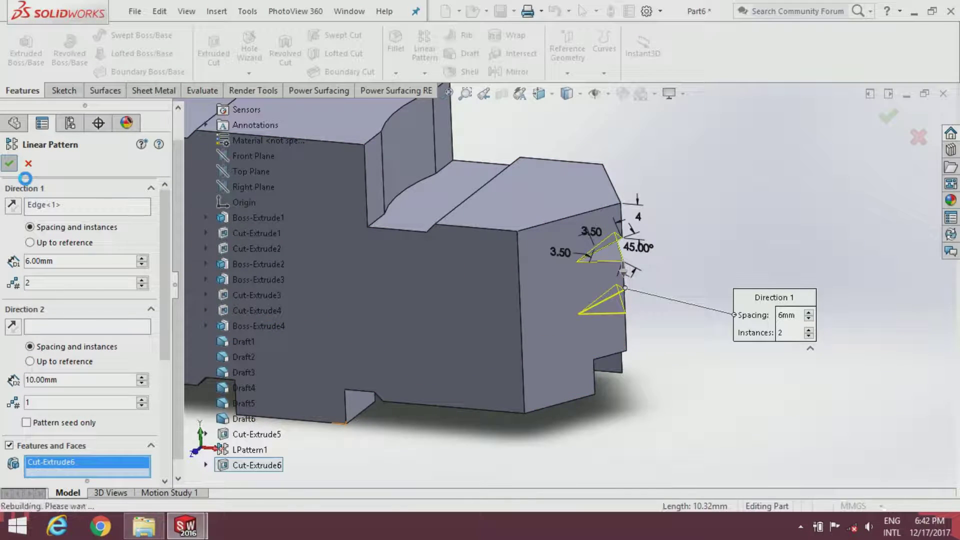
{"action": "scroll", "coordinate": [419, 279], "scroll_direction": "up", "scroll_amount": 2}
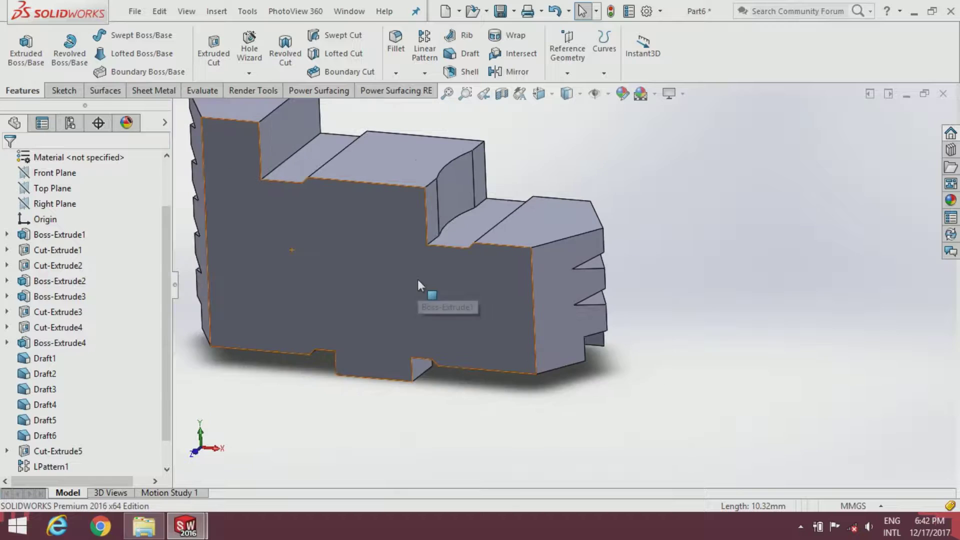
{"action": "scroll", "coordinate": [367, 244], "scroll_direction": "up", "scroll_amount": 2}
{"action": "scroll", "coordinate": [419, 223], "scroll_direction": "down", "scroll_amount": 3}
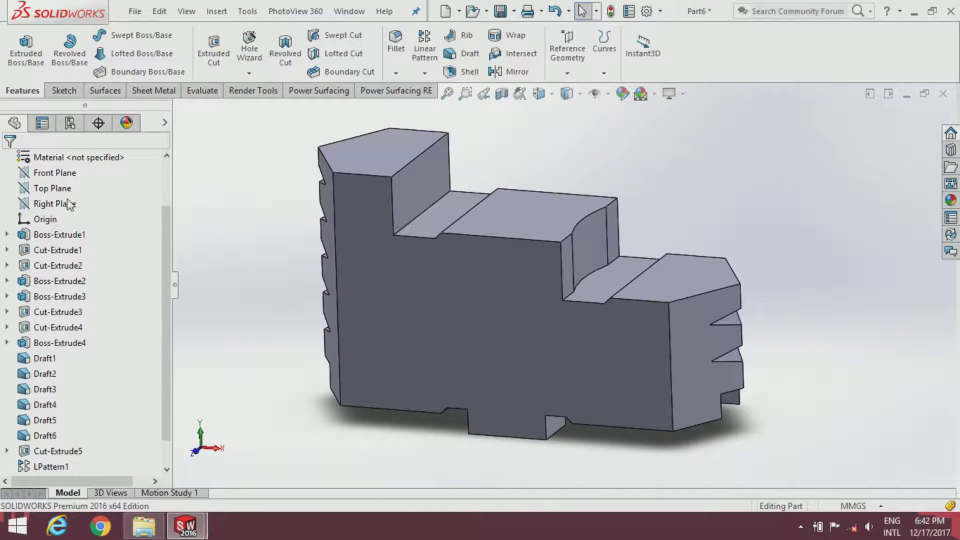
Start another new sketch on the Front Plane
{"action": "left_click", "coordinate": [62, 175]}
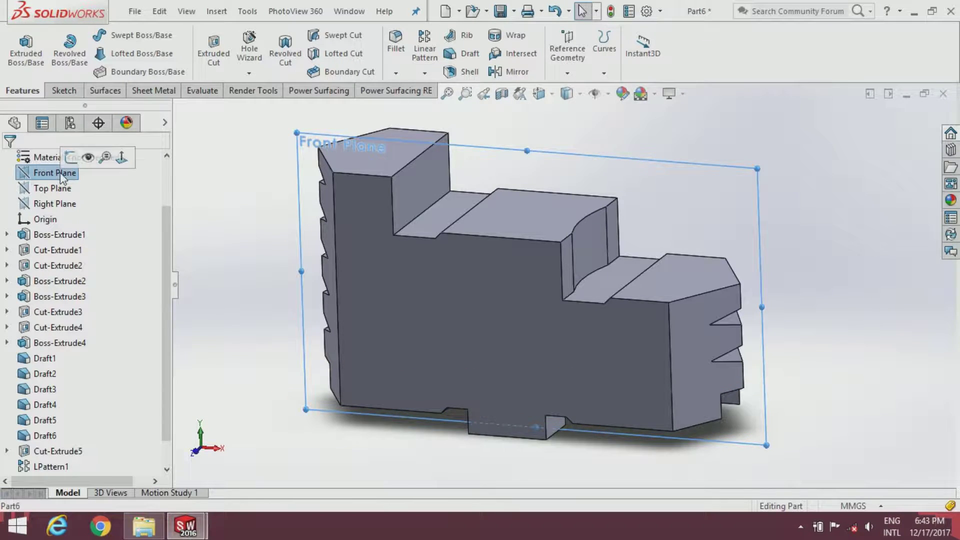
{"action": "left_click", "coordinate": [74, 157]}
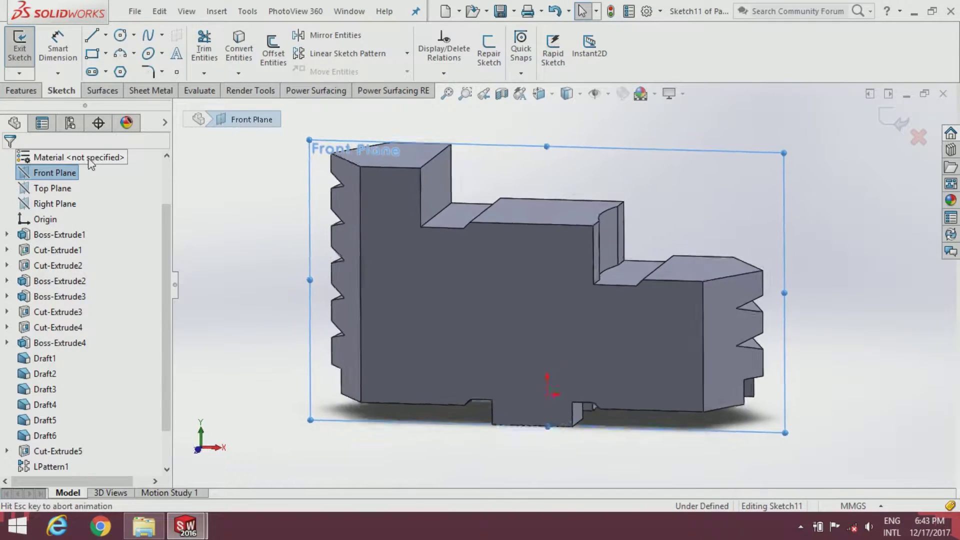
{"action": "scroll", "coordinate": [475, 200], "scroll_direction": "down", "scroll_amount": 2}
{"action": "scroll", "coordinate": [498, 185], "scroll_direction": "down", "scroll_amount": 2}
{"action": "scroll", "coordinate": [499, 179], "scroll_direction": "down", "scroll_amount": 1}
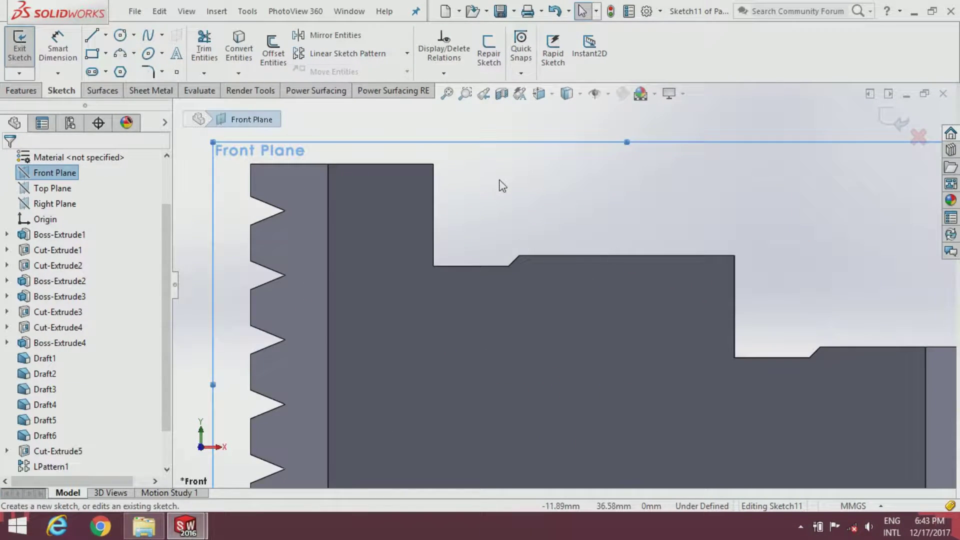
{"action": "left_click", "coordinate": [501, 187]}
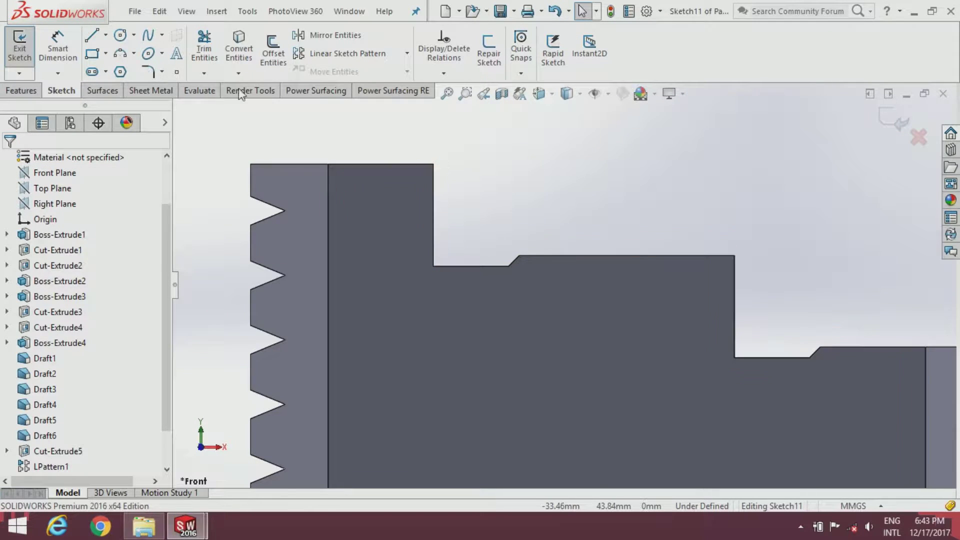
Draw a closed triangle with a vertical side at the jaw's step
{"action": "left_click", "coordinate": [92, 35]}
{"action": "scroll", "coordinate": [480, 200], "scroll_direction": "down", "scroll_amount": 2}
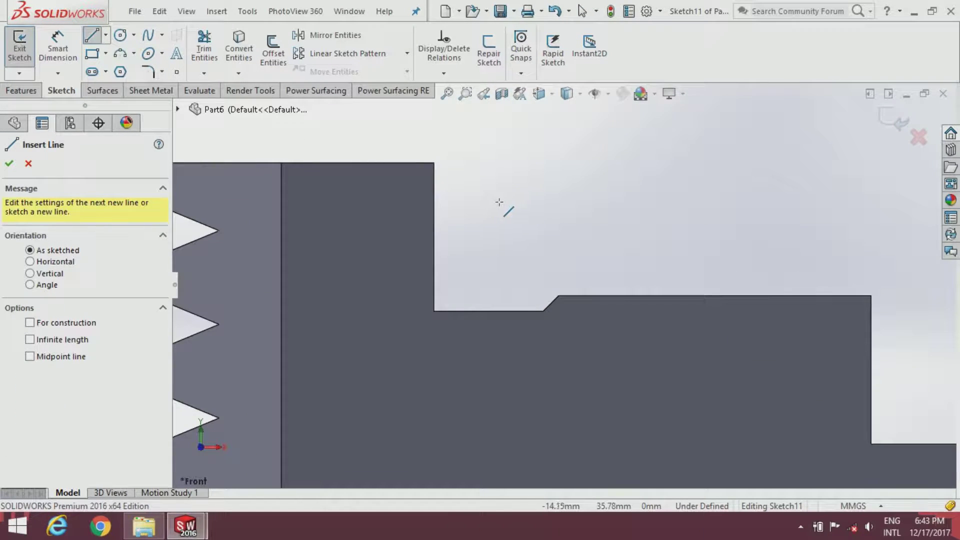
{"action": "left_click", "coordinate": [499, 202]}
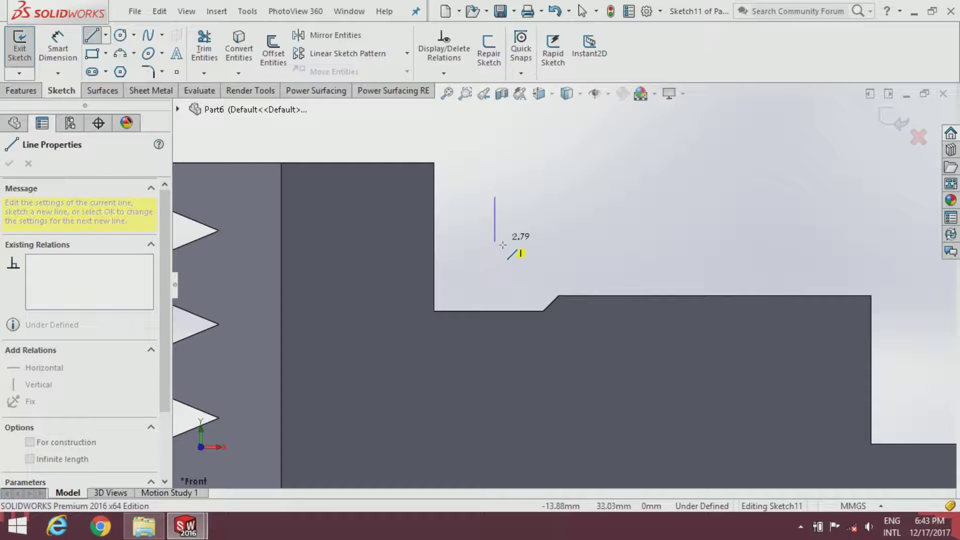
{"action": "left_click", "coordinate": [495, 241]}
{"action": "left_click", "coordinate": [448, 219]}
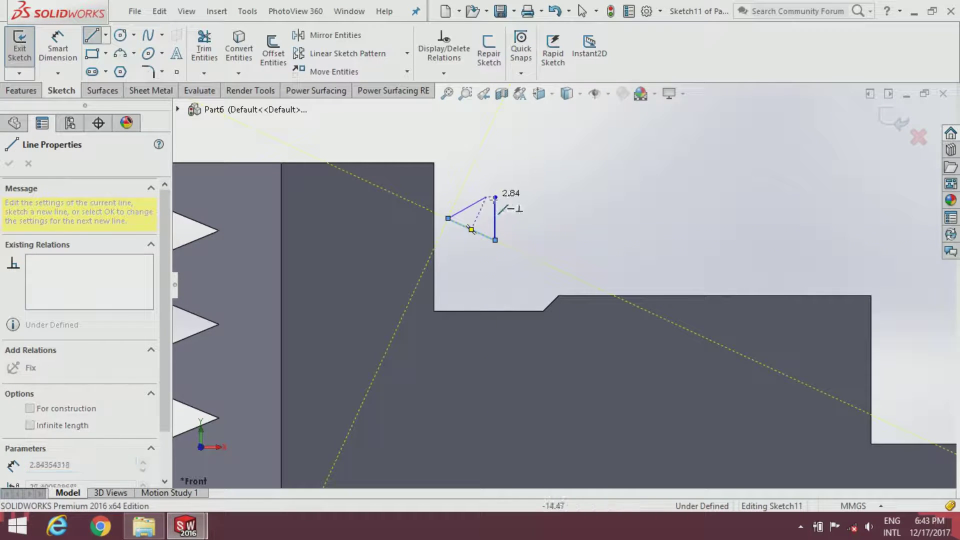
{"action": "left_click", "coordinate": [495, 197]}
{"action": "key", "text": "Escape"}
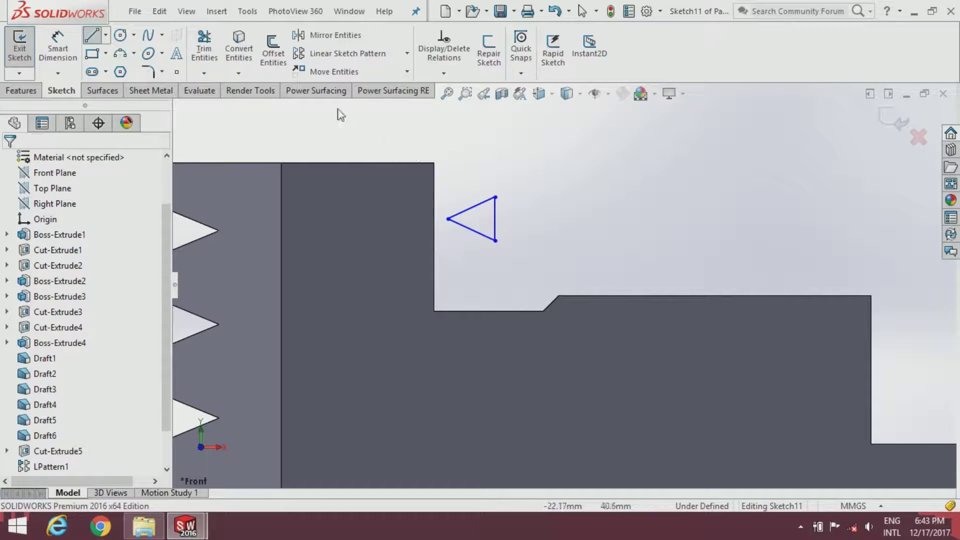
Set a 45° angle between the top slanted line and the vertical side
{"action": "left_click", "coordinate": [55, 40]}
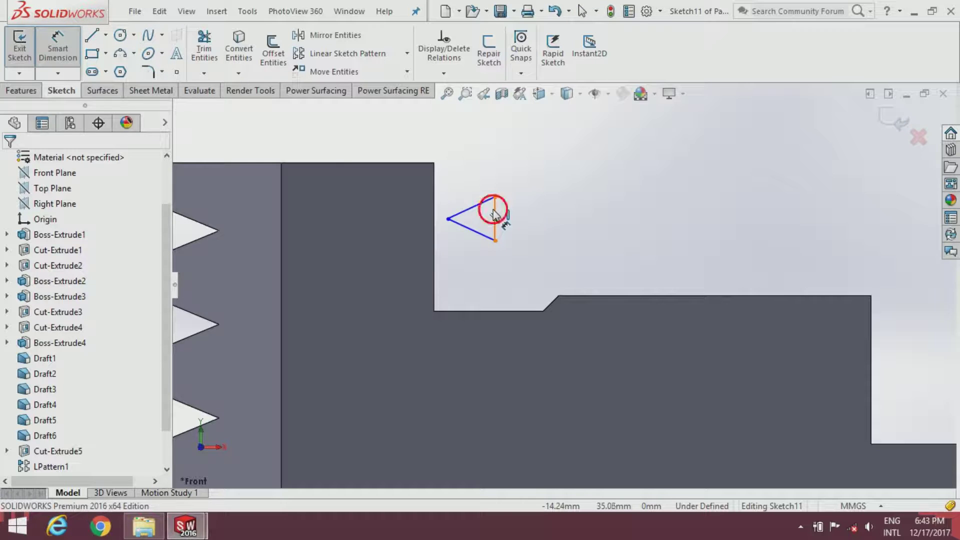
{"action": "left_click", "coordinate": [494, 215]}
{"action": "left_click", "coordinate": [532, 221]}
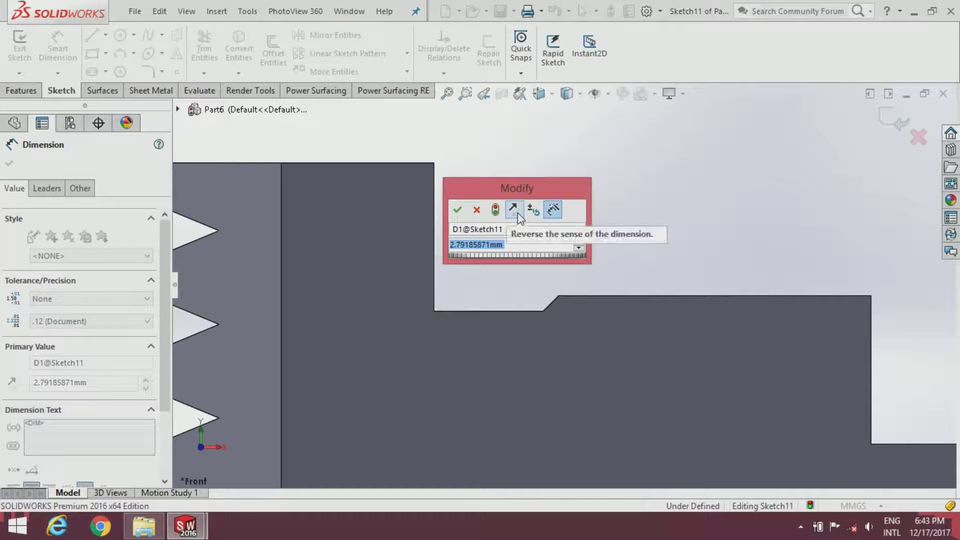
{"action": "key", "text": "Return"}
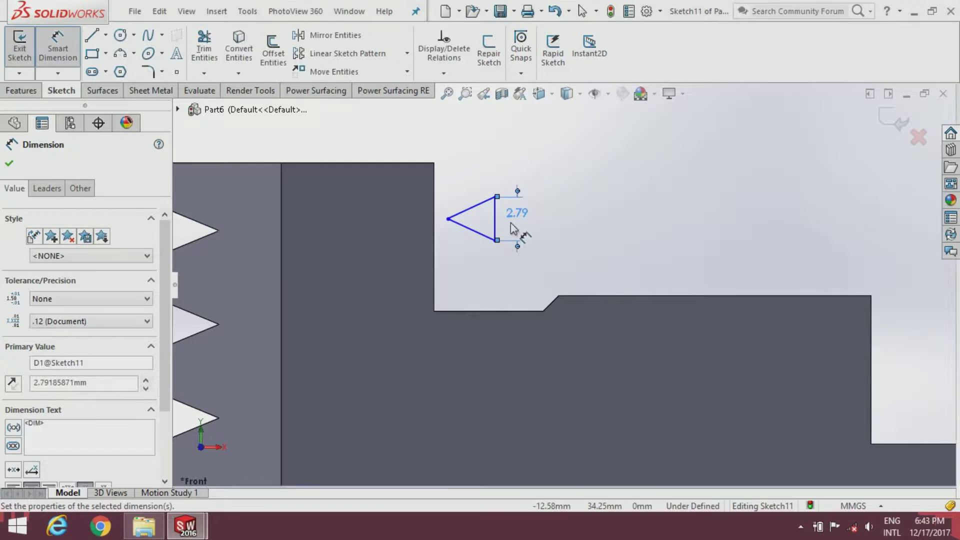
{"action": "key", "text": "Delete"}
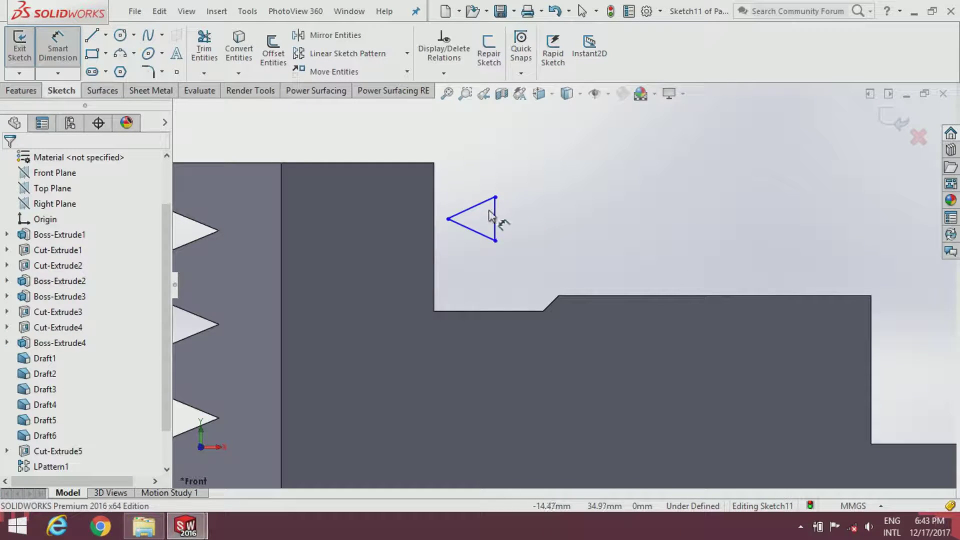
{"action": "left_click", "coordinate": [480, 205]}
{"action": "left_click", "coordinate": [478, 237]}
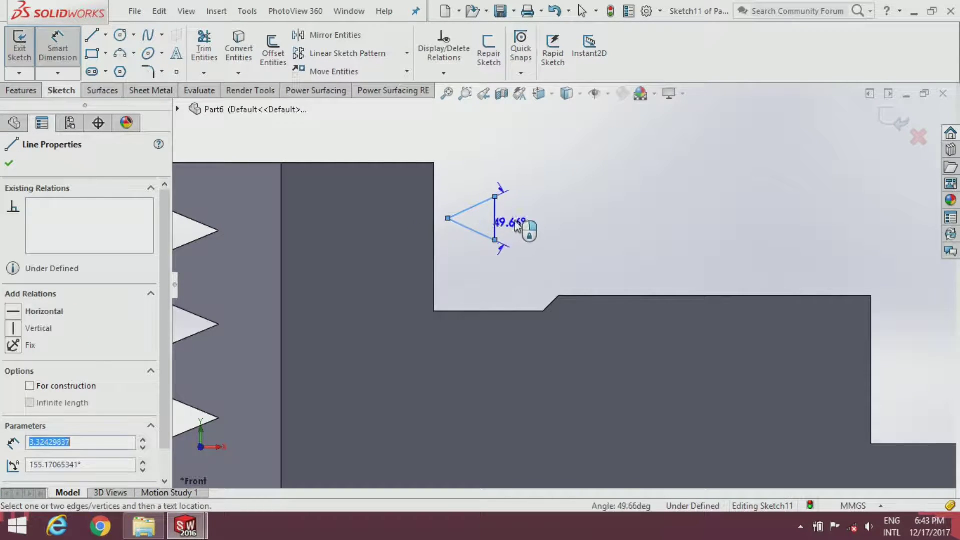
{"action": "left_click", "coordinate": [524, 223]}
{"action": "type", "text": "45"}
{"action": "key", "text": "Return"}
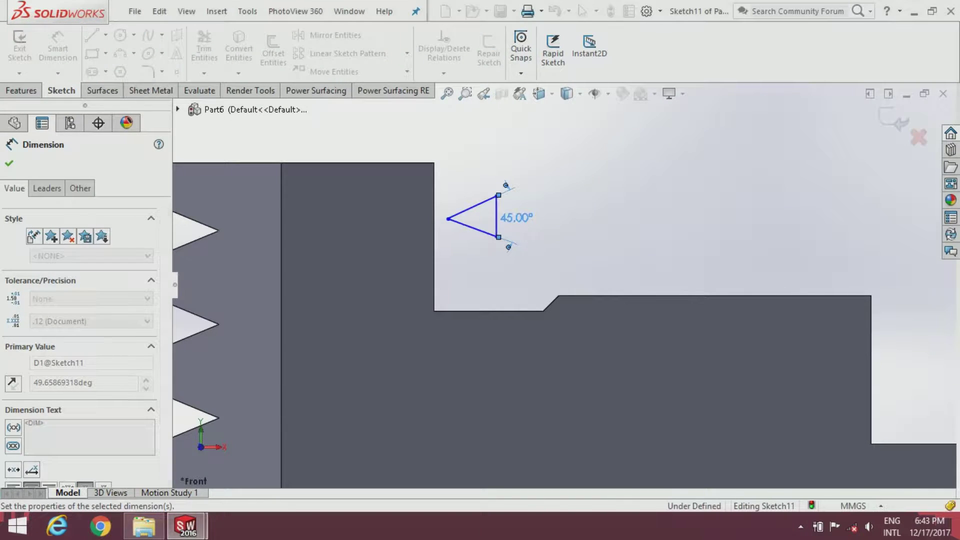
{"action": "left_click", "coordinate": [562, 220]}
Dimension both slanted triangle sides to 3 mm
{"action": "left_click", "coordinate": [480, 207]}
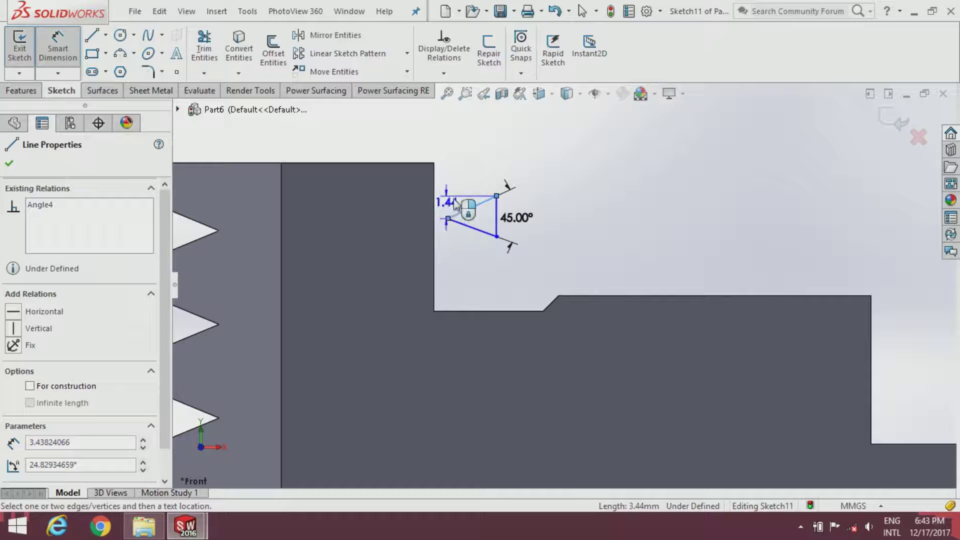
{"action": "left_click", "coordinate": [456, 201]}
{"action": "type", "text": "3"}
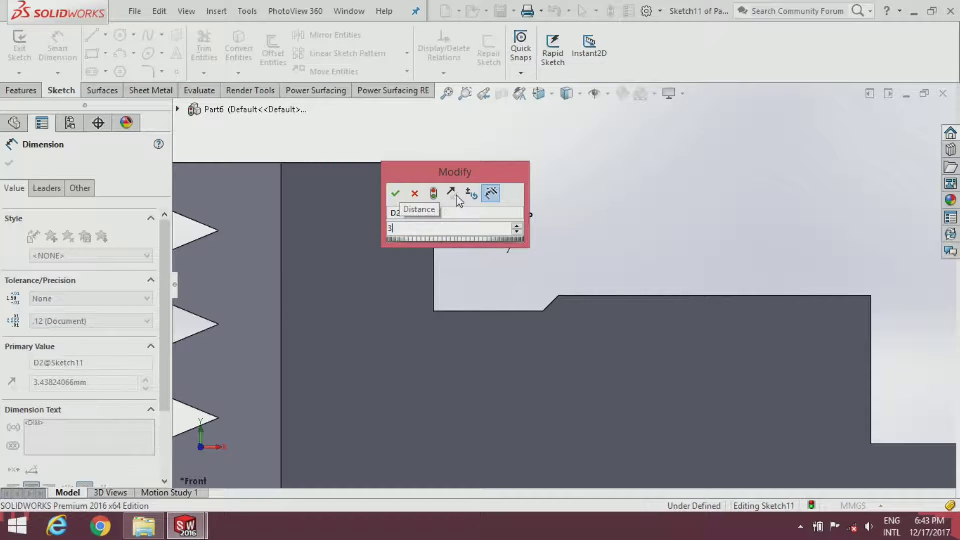
{"action": "key", "text": "Return"}
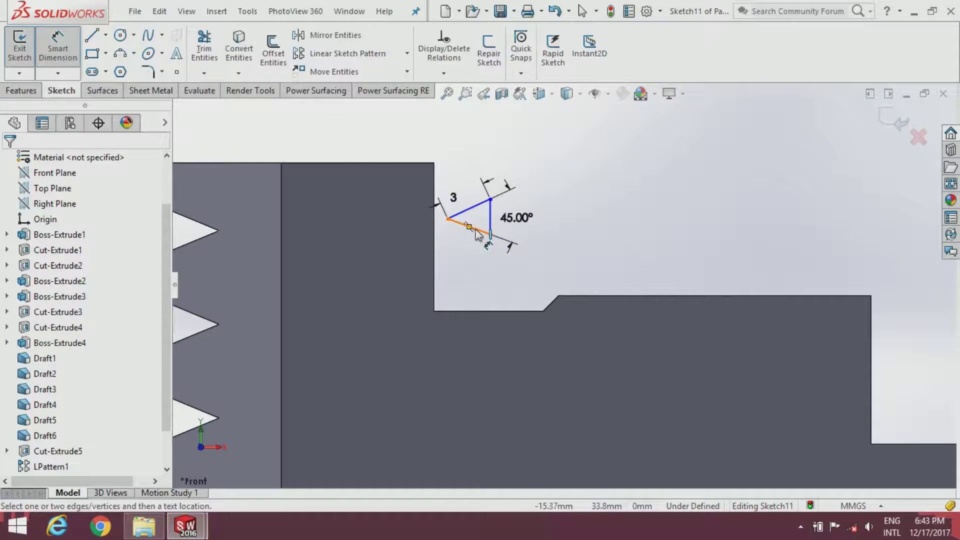
{"action": "left_click", "coordinate": [475, 230]}
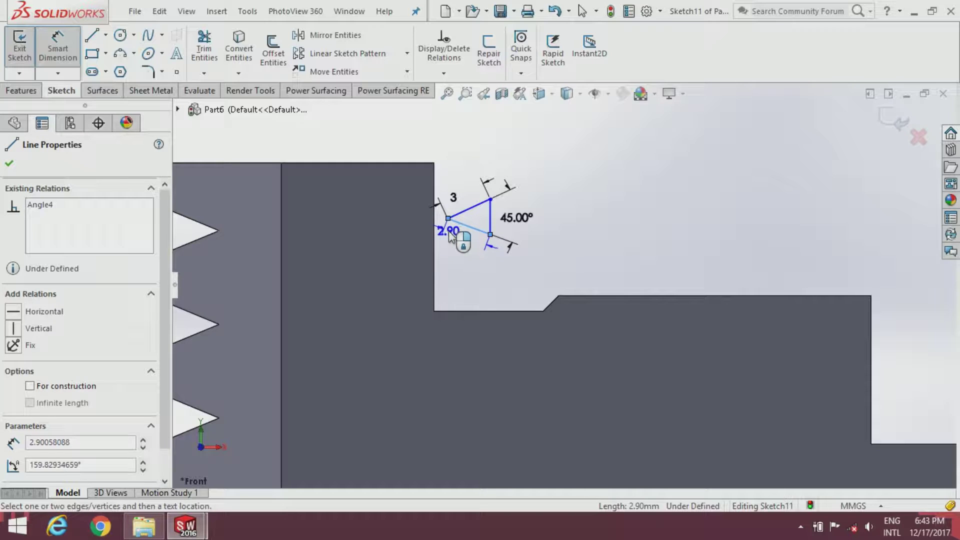
{"action": "left_click", "coordinate": [449, 233]}
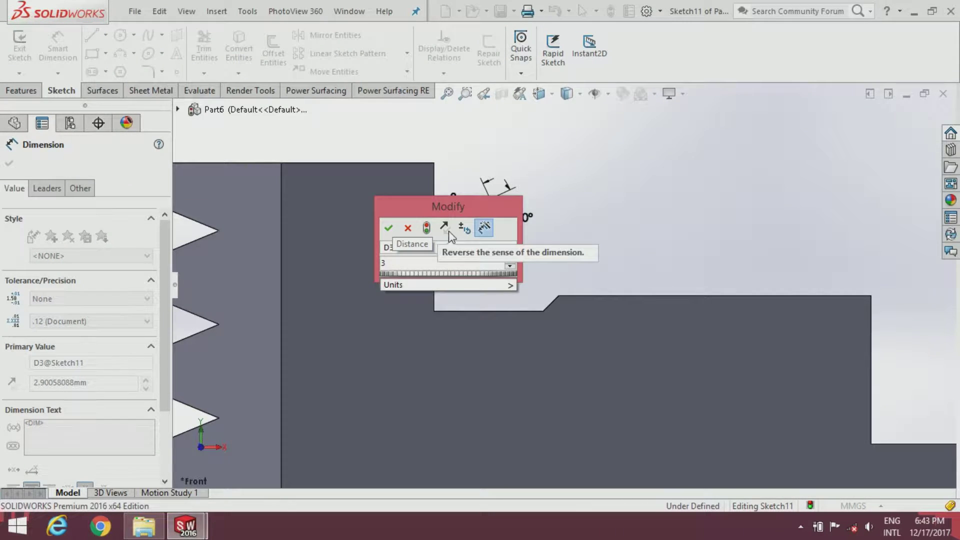
{"action": "type", "text": "3"}
{"action": "key", "text": "Return"}
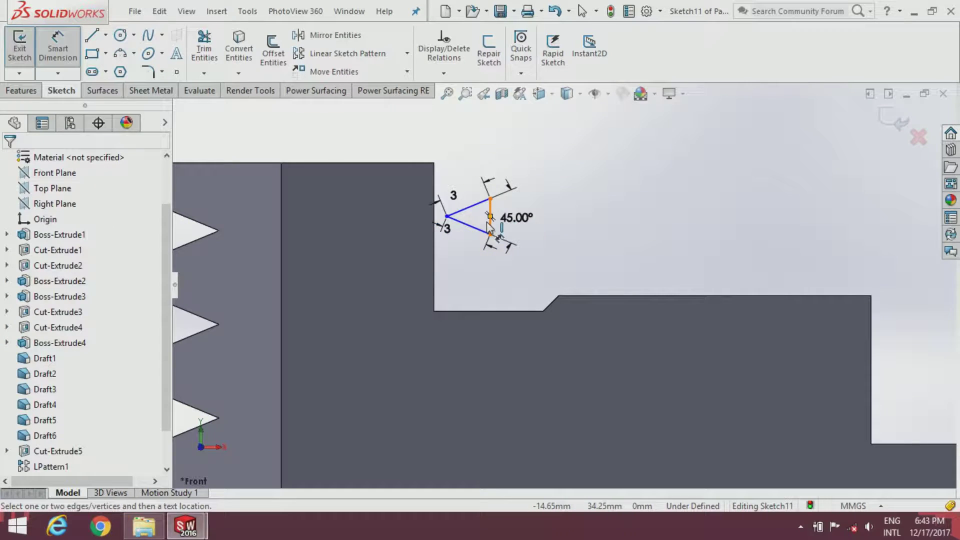
{"action": "scroll", "coordinate": [489, 219], "scroll_direction": "down", "scroll_amount": 1}
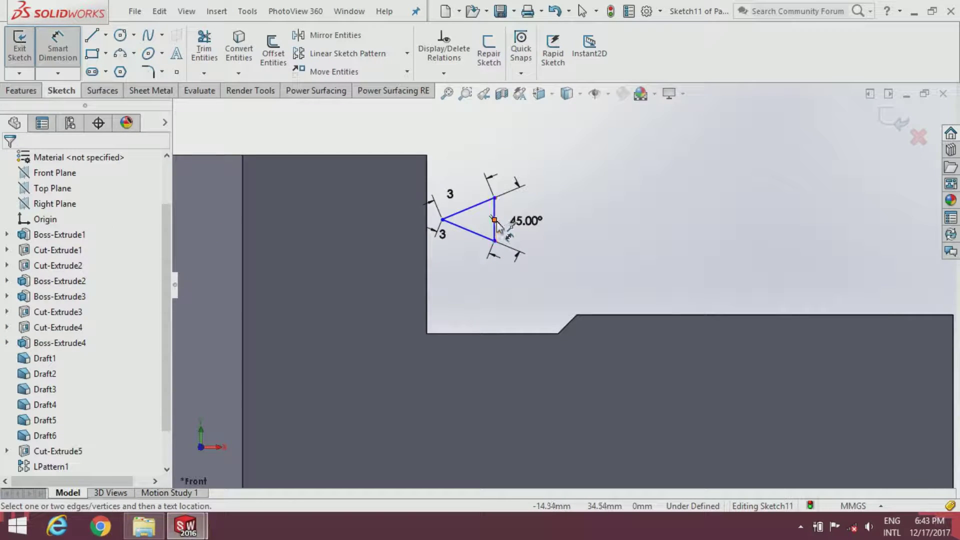
{"action": "key", "text": "Escape"}
Make the vertical side's midpoint coincident with the step's vertical edge
{"action": "left_click", "coordinate": [495, 220]}
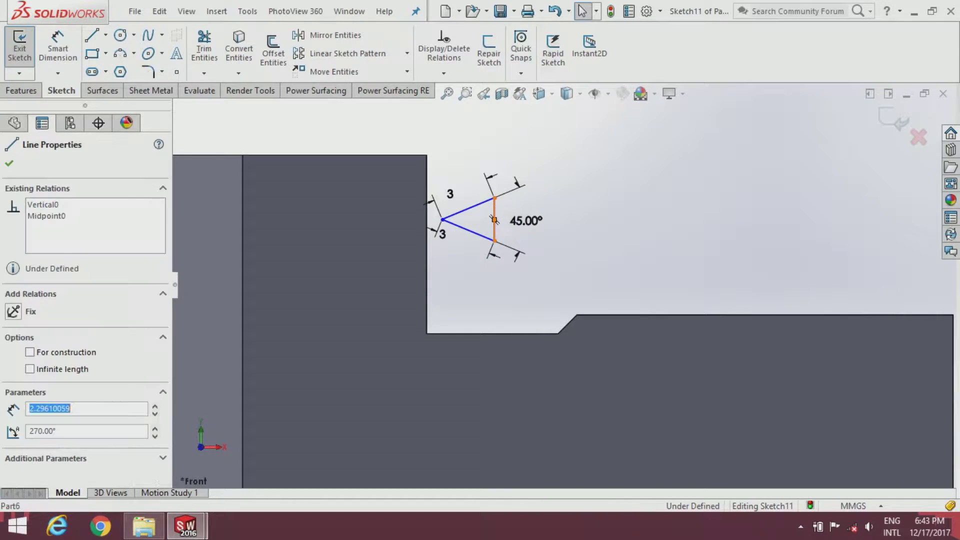
{"action": "left_click", "coordinate": [427, 245], "text": "ctrl"}
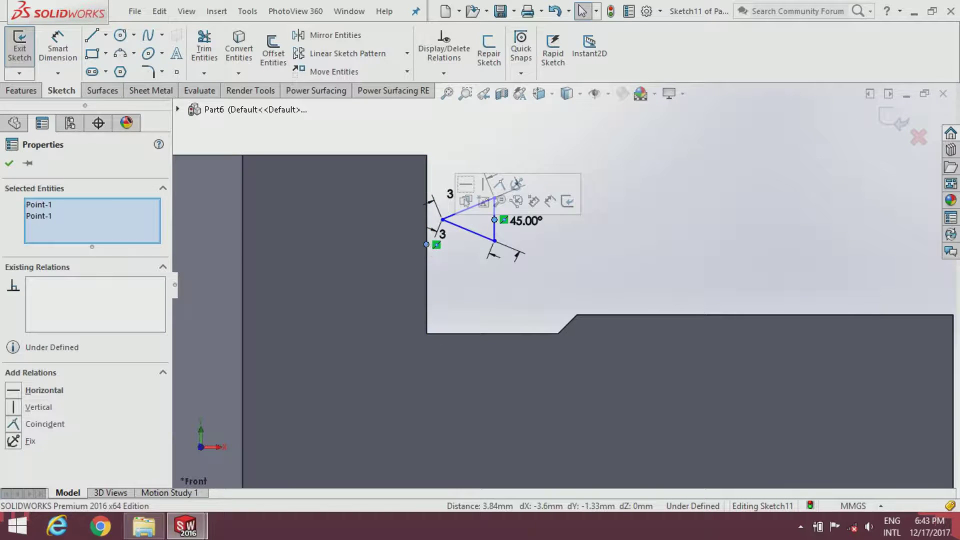
{"action": "left_click", "coordinate": [498, 186]}
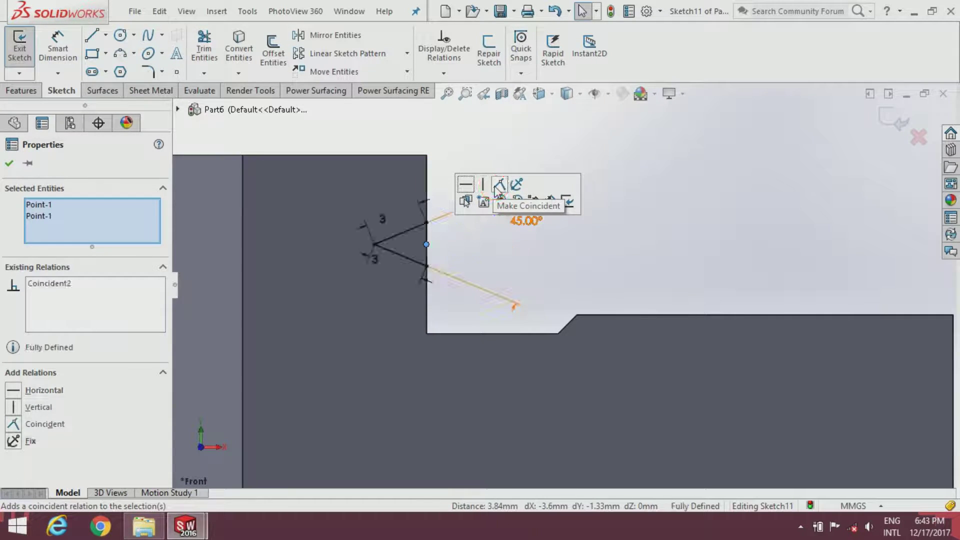
{"action": "left_click", "coordinate": [10, 163]}
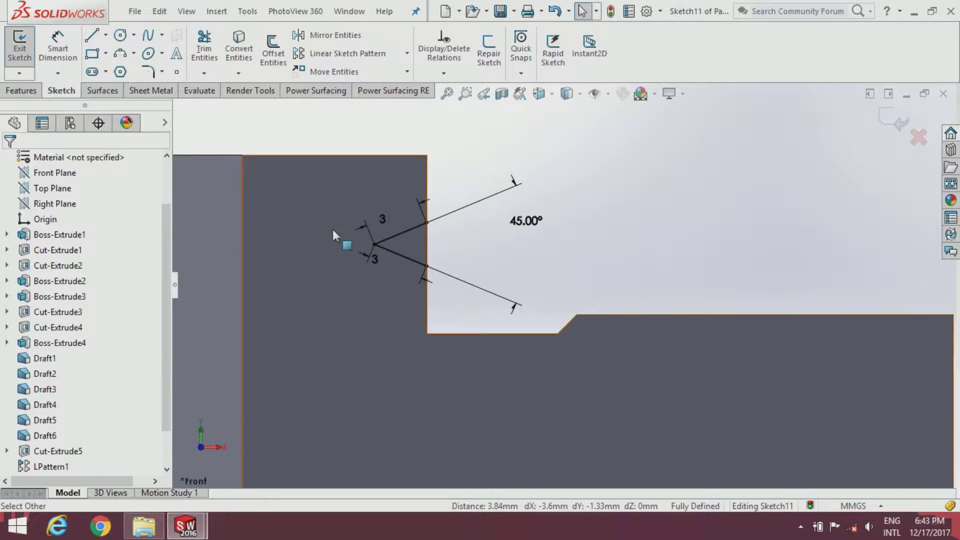
{"action": "scroll", "coordinate": [425, 238], "scroll_direction": "up", "scroll_amount": 2}
{"action": "scroll", "coordinate": [426, 238], "scroll_direction": "up", "scroll_amount": 1}
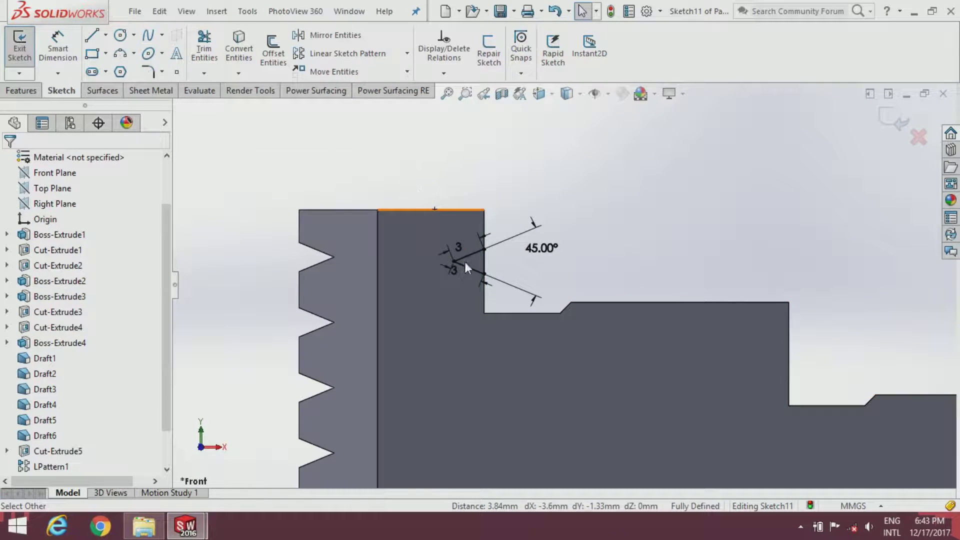
Copy the 3 mm V triangle and its dimensions from its midpoint onto the lower step's vertical edge
{"action": "left_click_drag", "start_coordinate": [419, 190], "coordinate": [531, 300]}
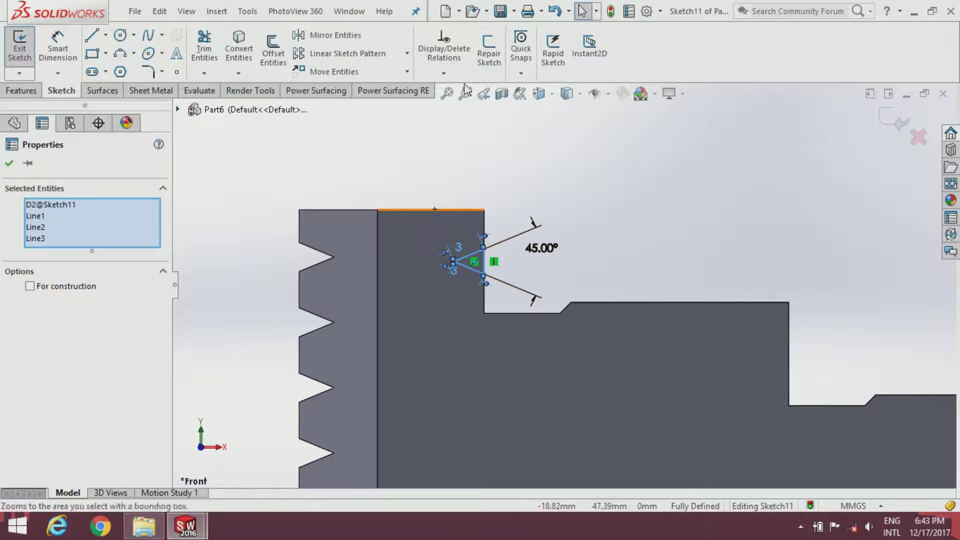
{"action": "left_click", "coordinate": [408, 73]}
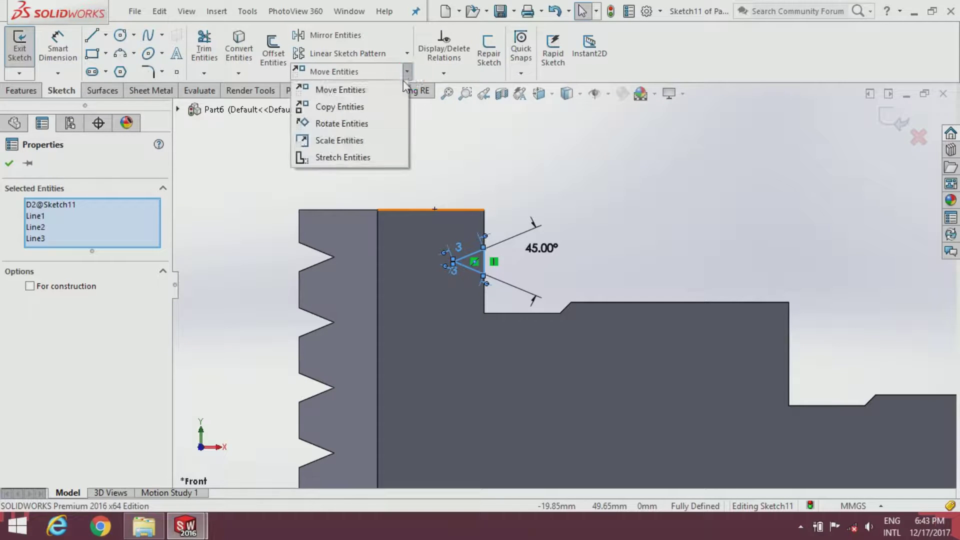
{"action": "left_click", "coordinate": [333, 110]}
{"action": "scroll", "coordinate": [482, 262], "scroll_direction": "down", "scroll_amount": 3}
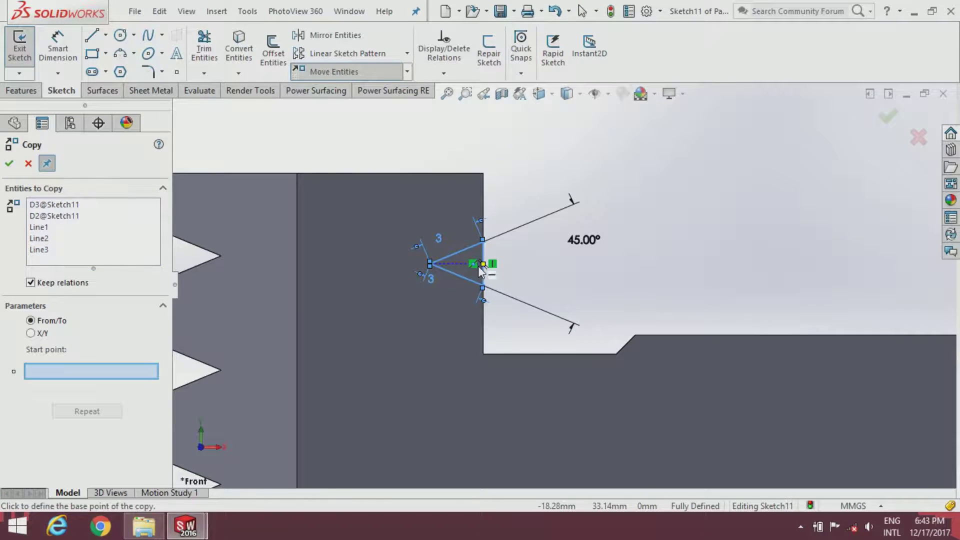
{"action": "left_click", "coordinate": [484, 264]}
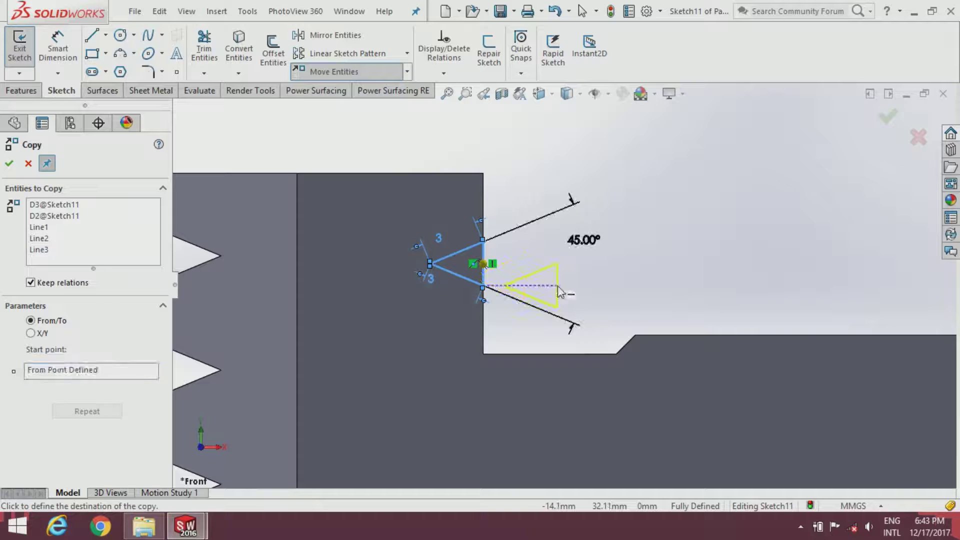
{"action": "scroll", "coordinate": [551, 285], "scroll_direction": "up", "scroll_amount": 3}
{"action": "scroll", "coordinate": [761, 347], "scroll_direction": "down", "scroll_amount": 2}
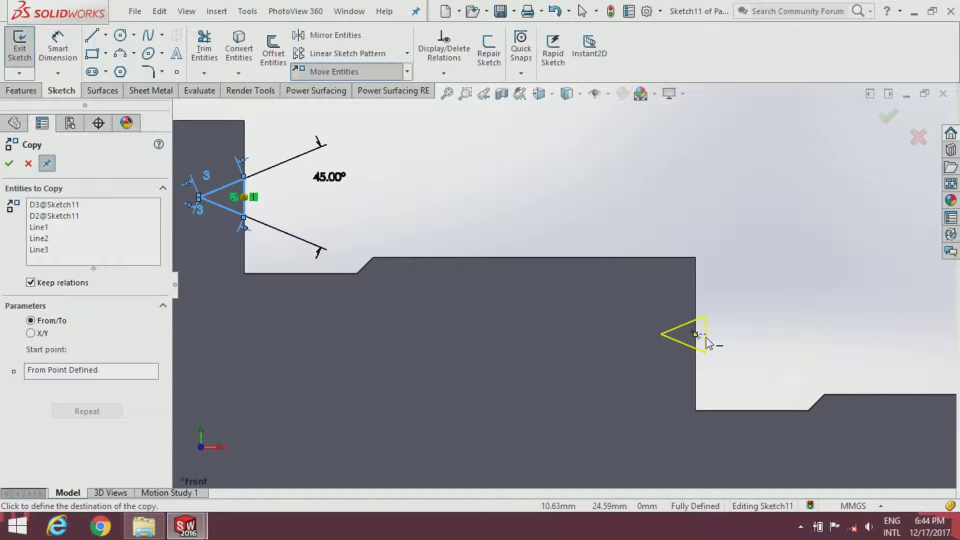
{"action": "left_click", "coordinate": [696, 334]}
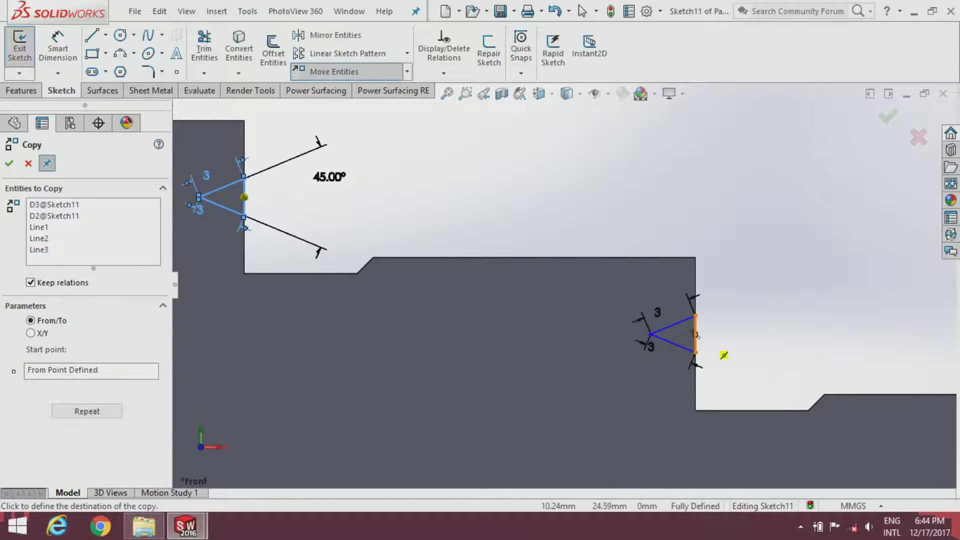
{"action": "left_click", "coordinate": [10, 163]}
{"action": "scroll", "coordinate": [479, 234], "scroll_direction": "up", "scroll_amount": 2}
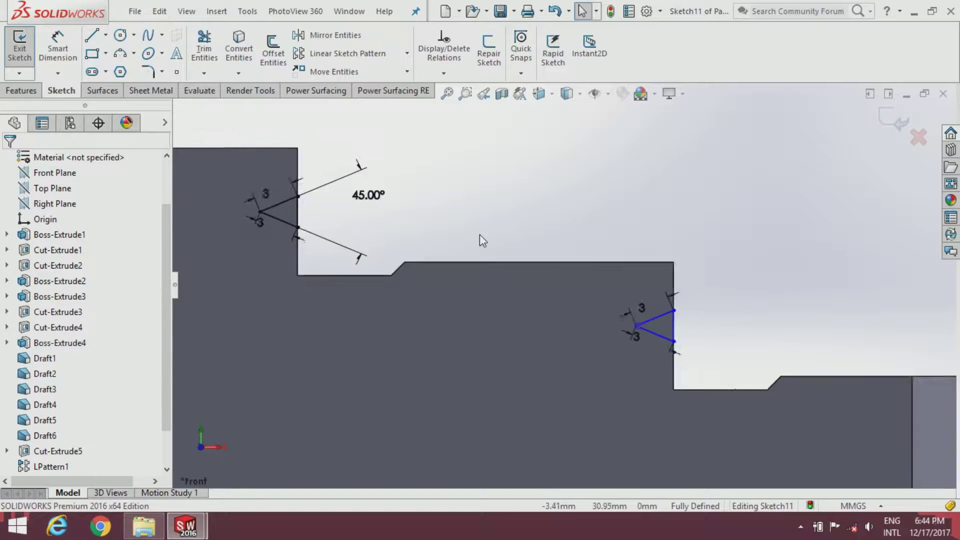
{"action": "middle_click_drag", "start_coordinate": [479, 234], "coordinate": [509, 239]}
Extrude-cut both triangle profiles Through All – Both to groove the two step edges
{"action": "key", "text": "f"}
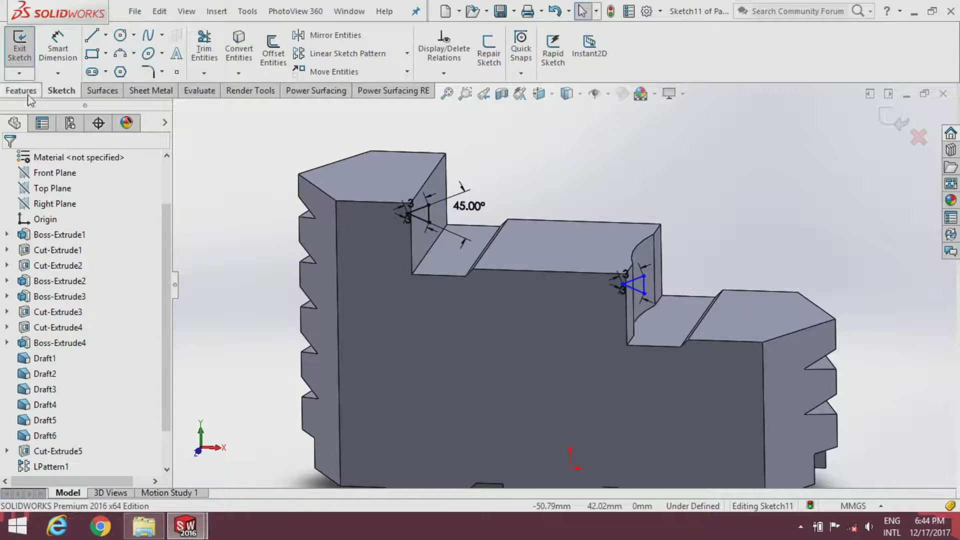
{"action": "left_click", "coordinate": [26, 92]}
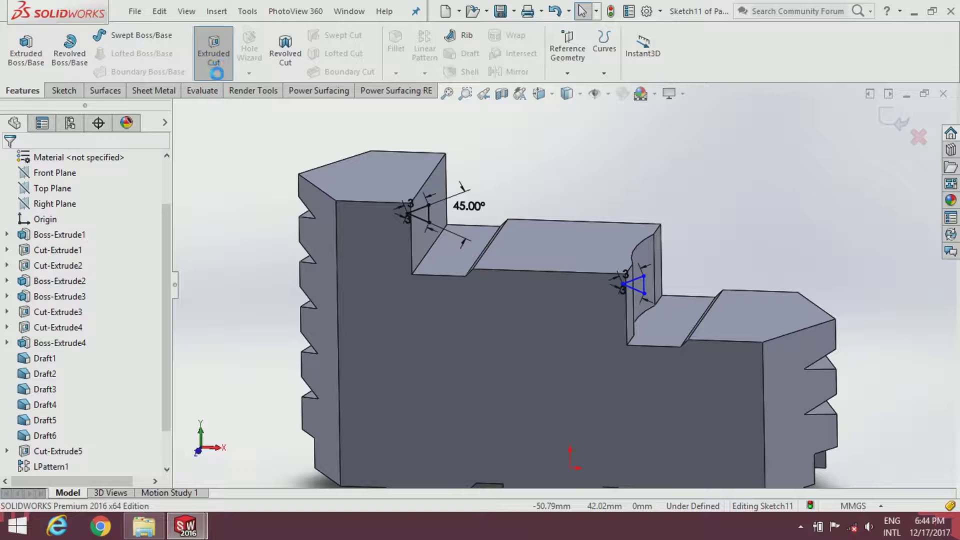
{"action": "left_click", "coordinate": [73, 230]}
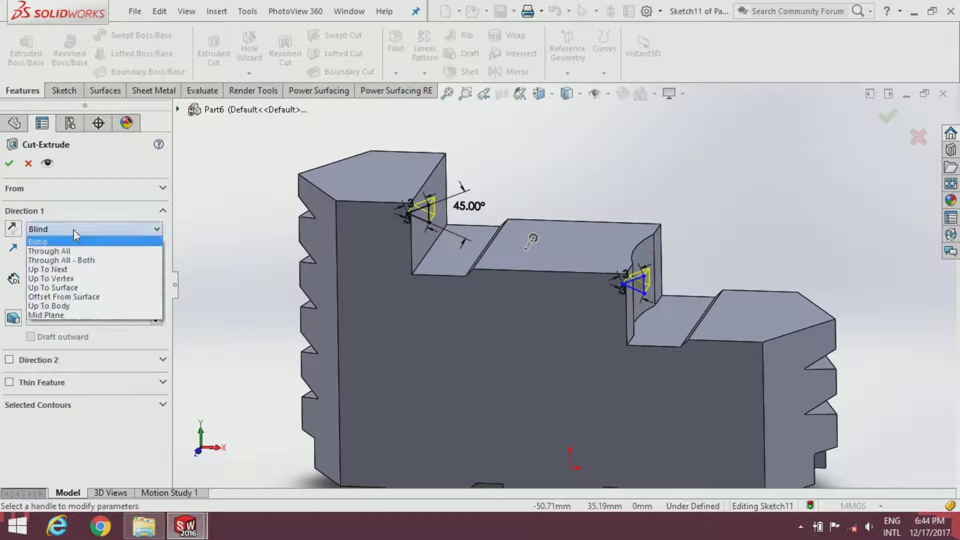
{"action": "left_click", "coordinate": [77, 263]}
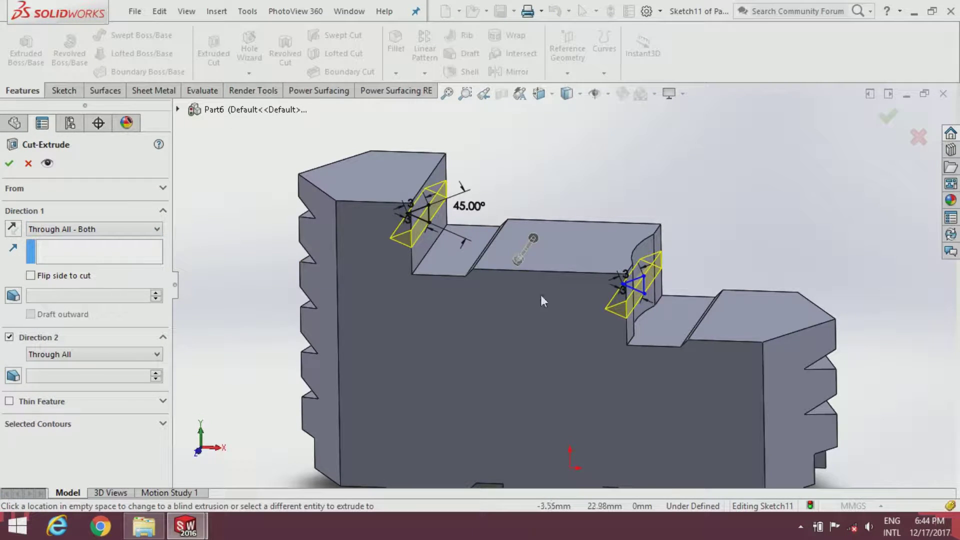
{"action": "middle_click_drag", "start_coordinate": [541, 296], "coordinate": [438, 296]}
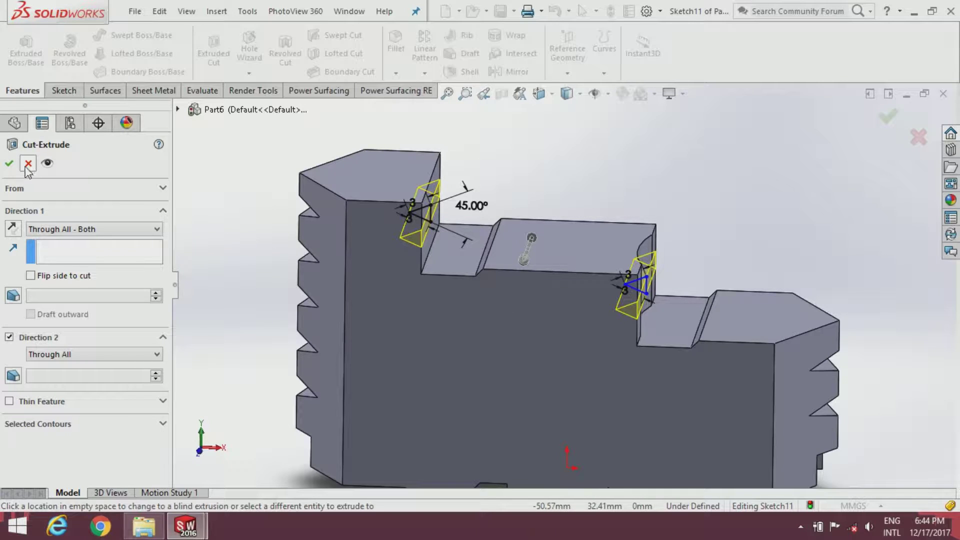
{"action": "left_click", "coordinate": [10, 163]}
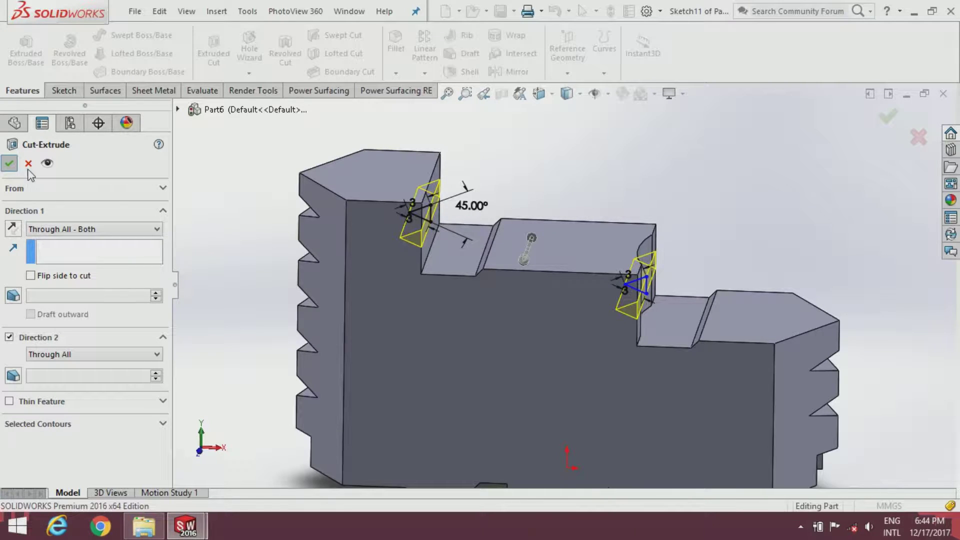
{"action": "middle_click_drag", "start_coordinate": [414, 289], "coordinate": [513, 320]}
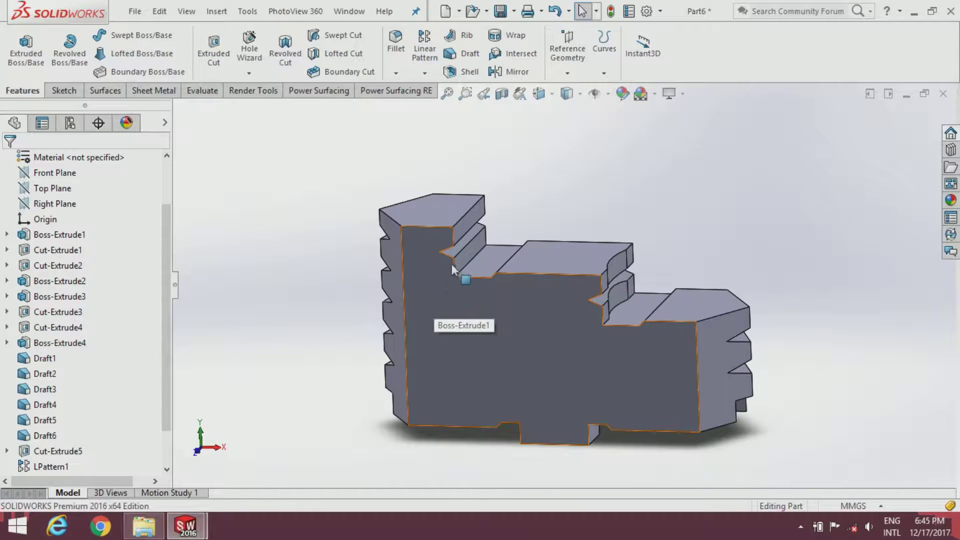
Start a new sketch on the block's top face
{"action": "left_click", "coordinate": [437, 212]}
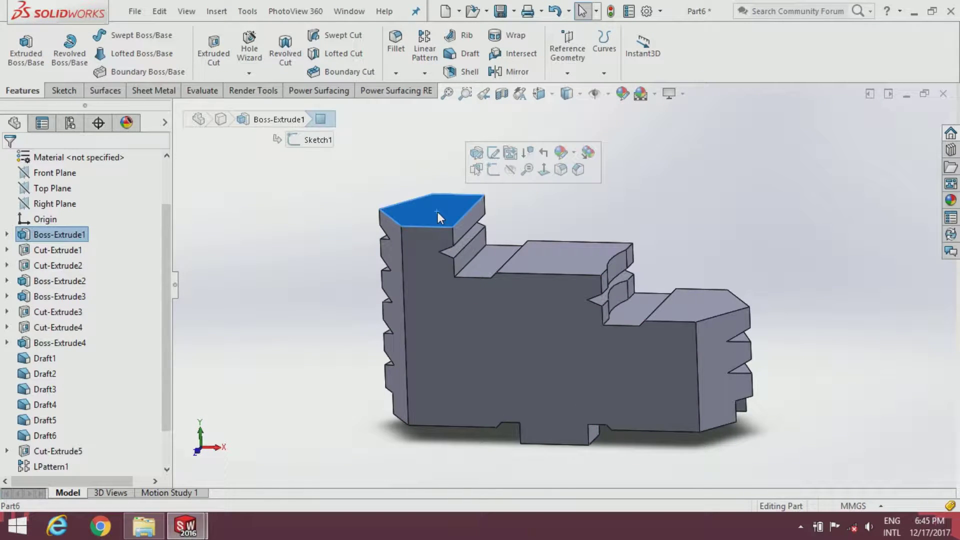
{"action": "left_click", "coordinate": [494, 170]}
{"action": "left_click", "coordinate": [471, 139]}
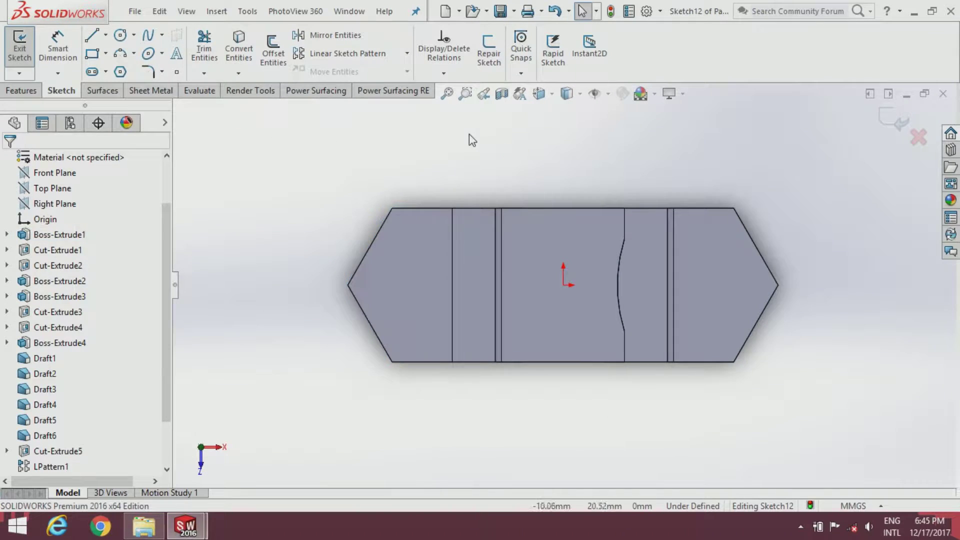
Place two points either side of the origin and make them horizontal with it
{"action": "left_click", "coordinate": [176, 71]}
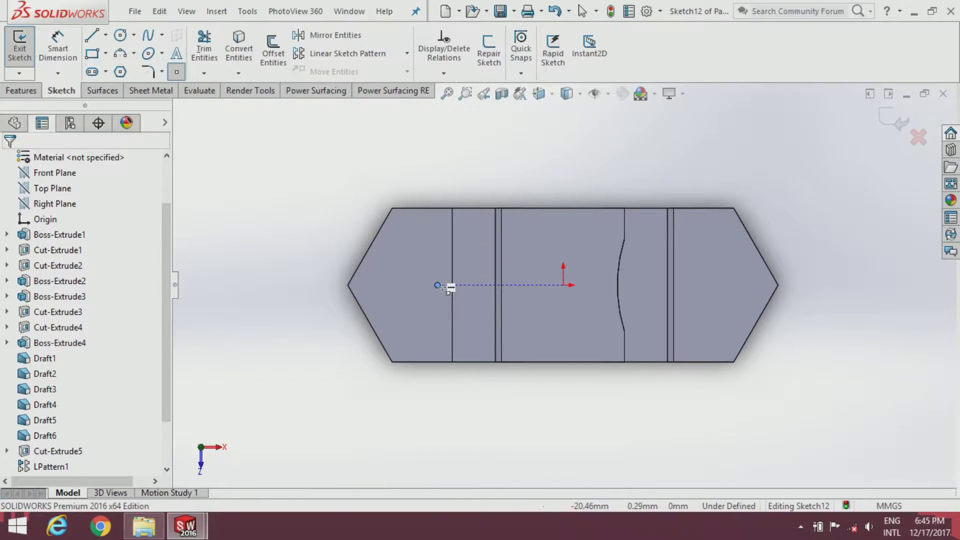
{"action": "left_click", "coordinate": [441, 288]}
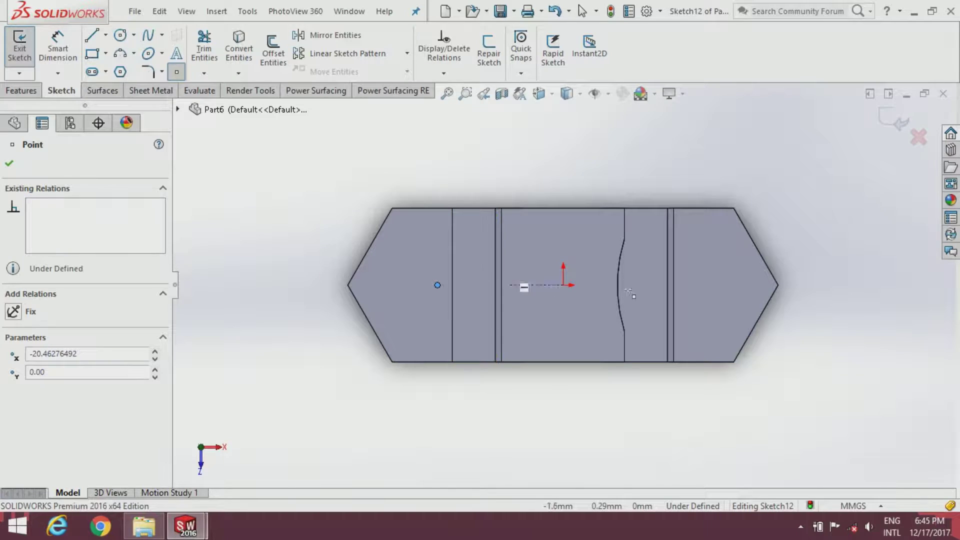
{"action": "left_click", "coordinate": [725, 285]}
{"action": "key", "text": "Escape"}
{"action": "left_click", "coordinate": [723, 285]}
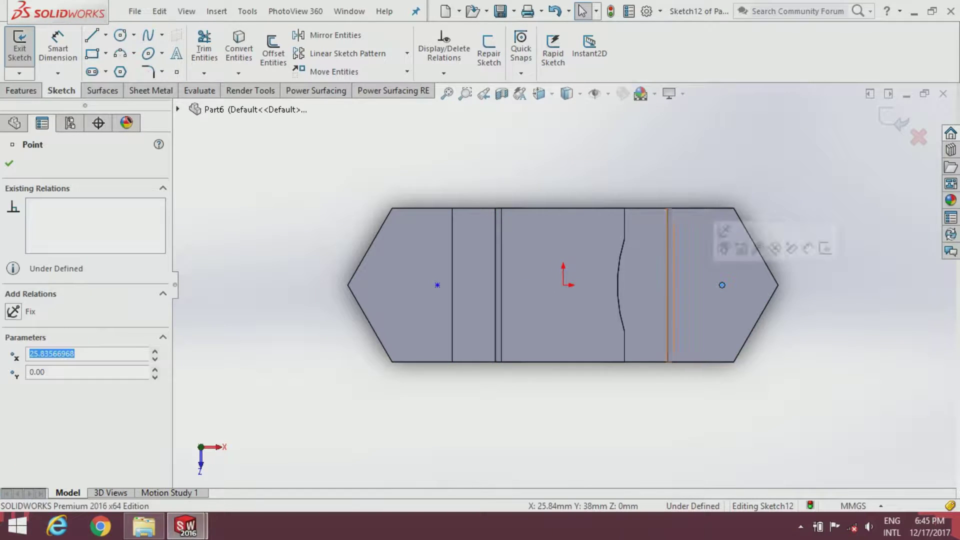
{"action": "left_click", "coordinate": [564, 286], "text": "ctrl"}
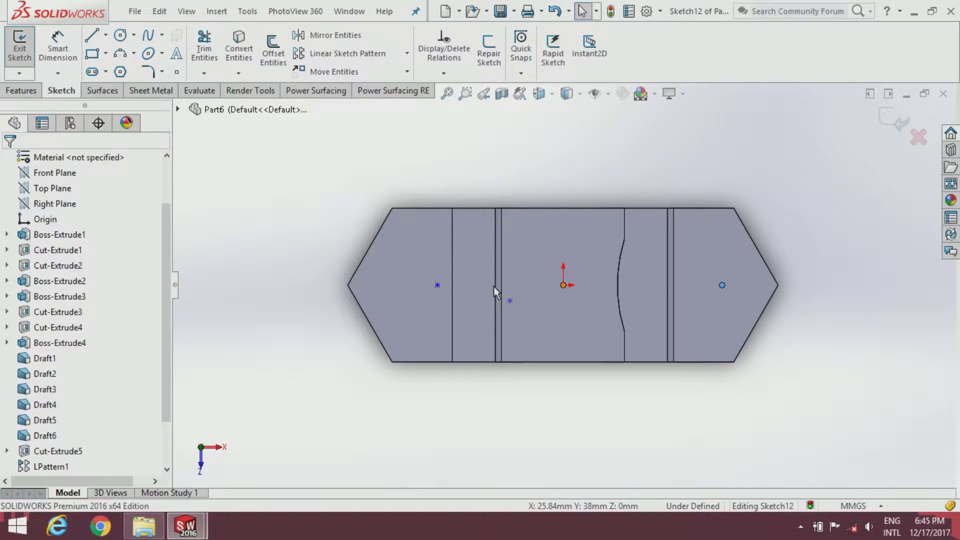
{"action": "left_click", "coordinate": [437, 286], "text": "ctrl"}
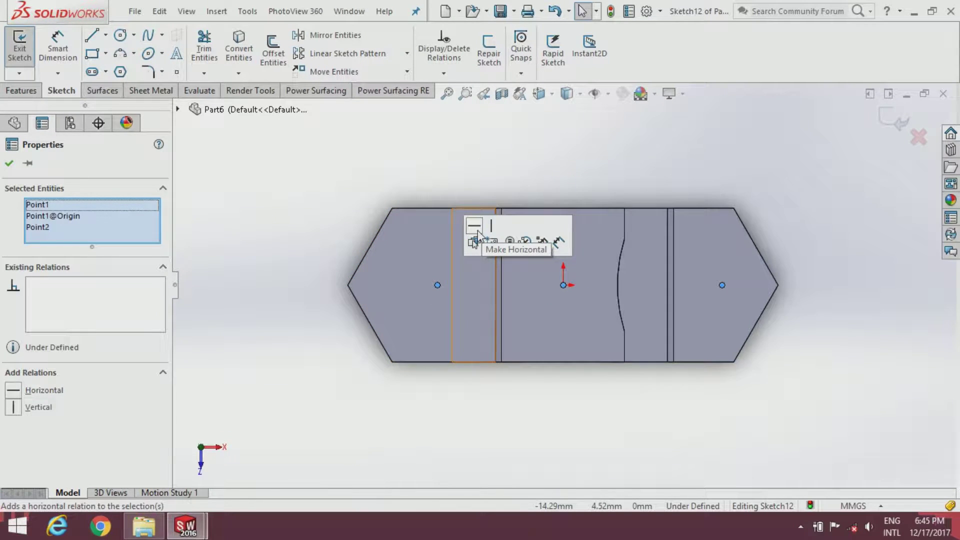
{"action": "left_click", "coordinate": [10, 163]}
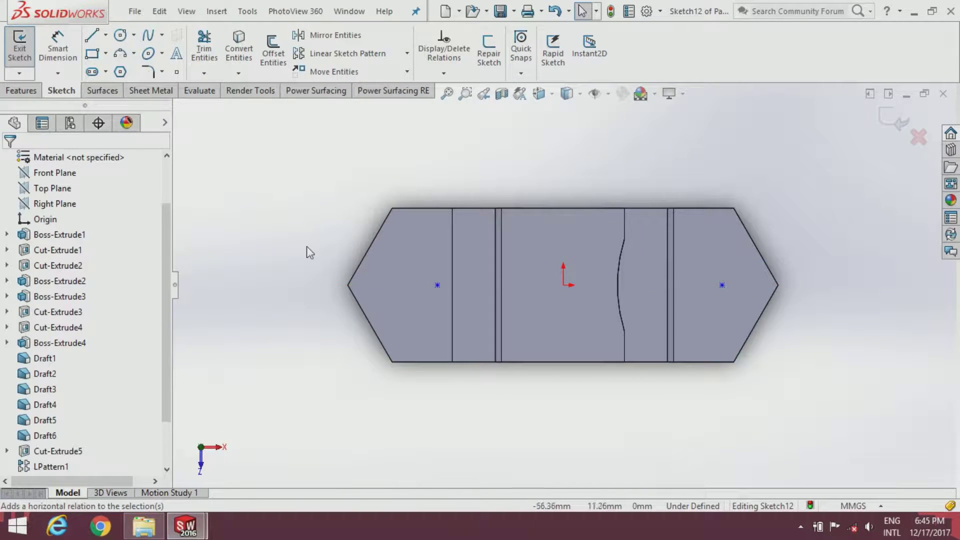
Dimension the left and right sketch points 18 mm from the origin
{"action": "left_click", "coordinate": [53, 49]}
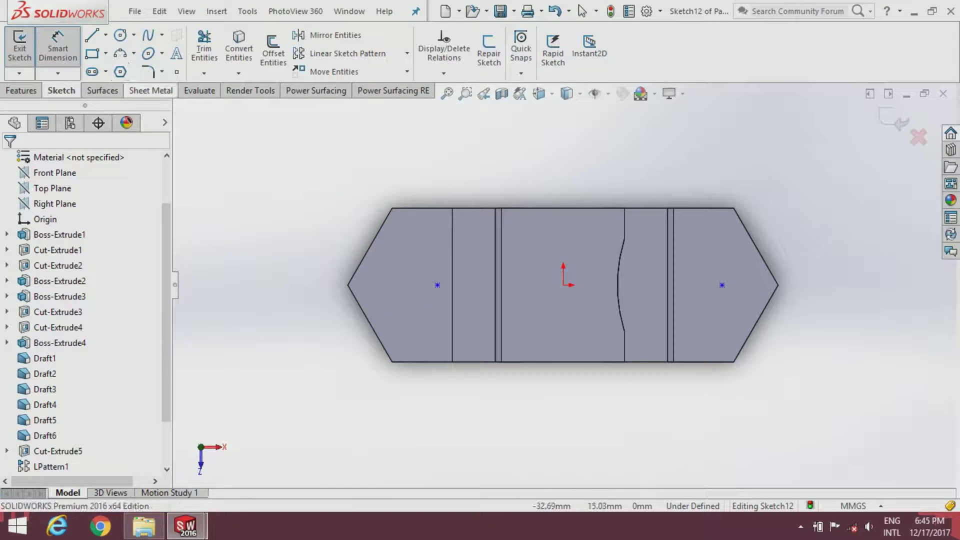
{"action": "left_click", "coordinate": [437, 286]}
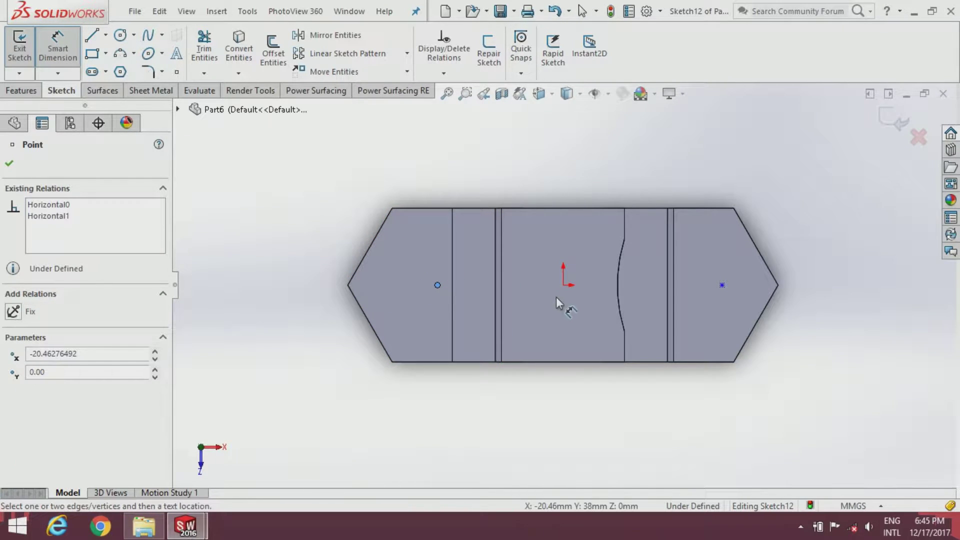
{"action": "left_click", "coordinate": [565, 289]}
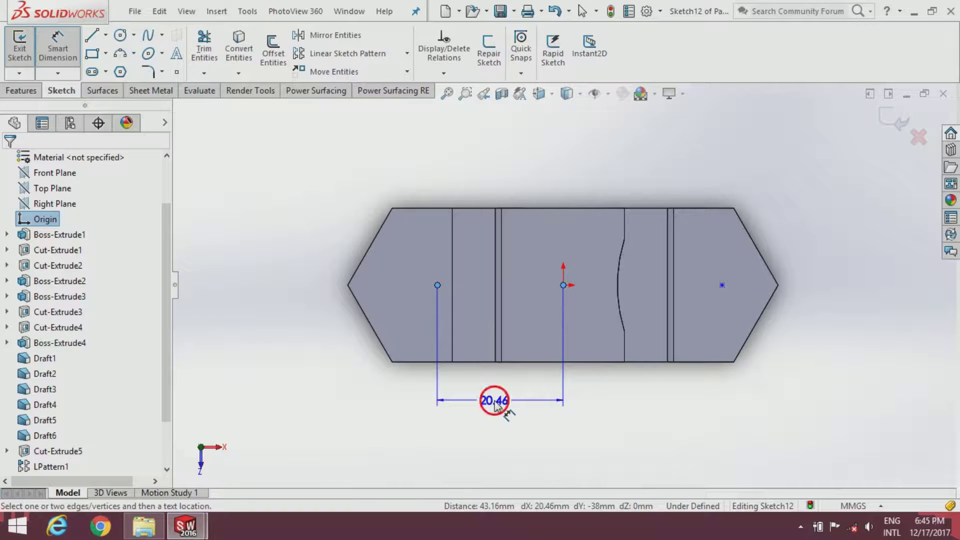
{"action": "left_click", "coordinate": [493, 405]}
{"action": "type", "text": "18"}
{"action": "key", "text": "Return"}
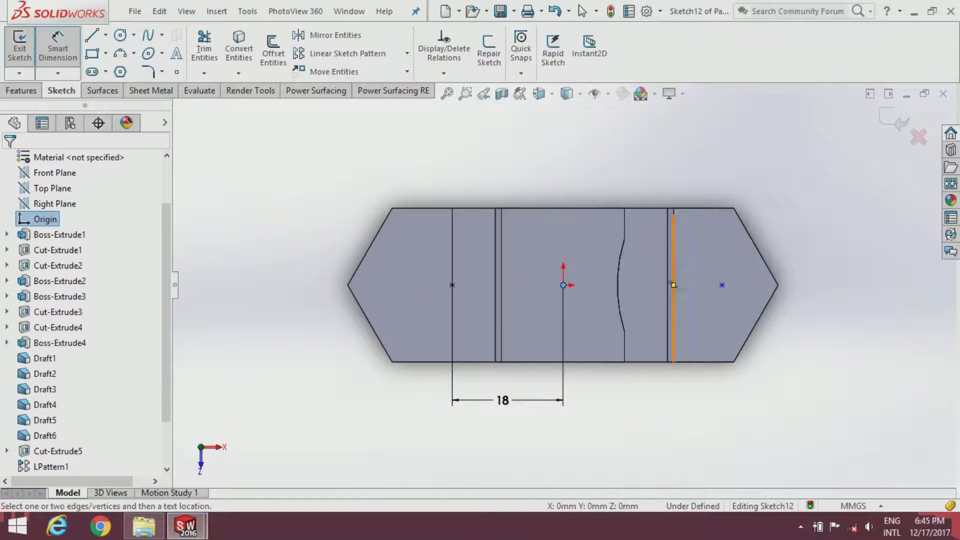
{"action": "left_click", "coordinate": [722, 285]}
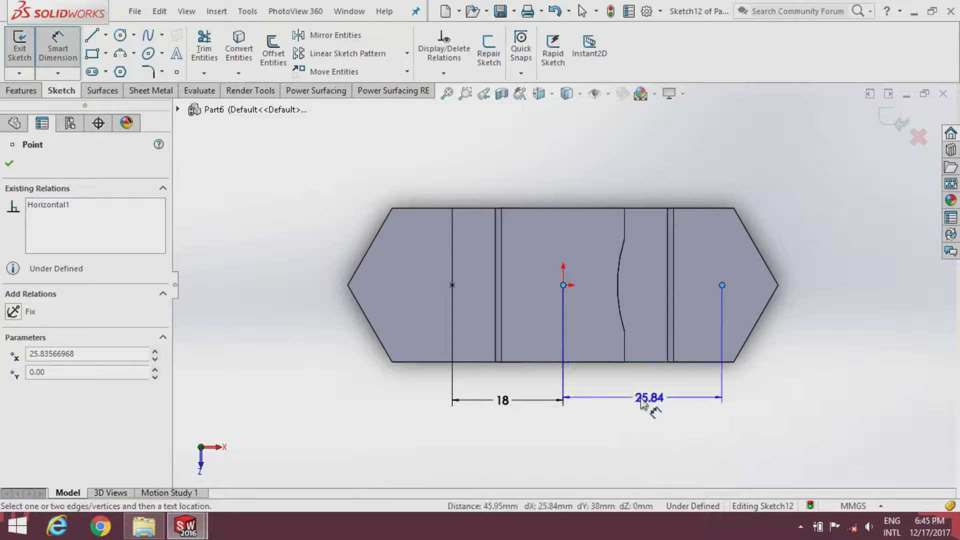
{"action": "left_click", "coordinate": [650, 404]}
{"action": "type", "text": "18"}
{"action": "key", "text": "Return"}
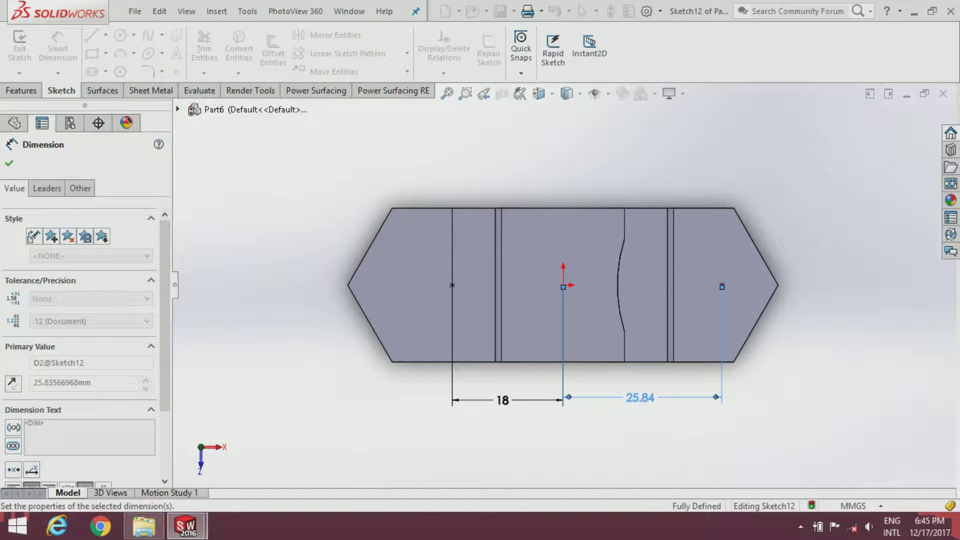
{"action": "left_click", "coordinate": [10, 169]}
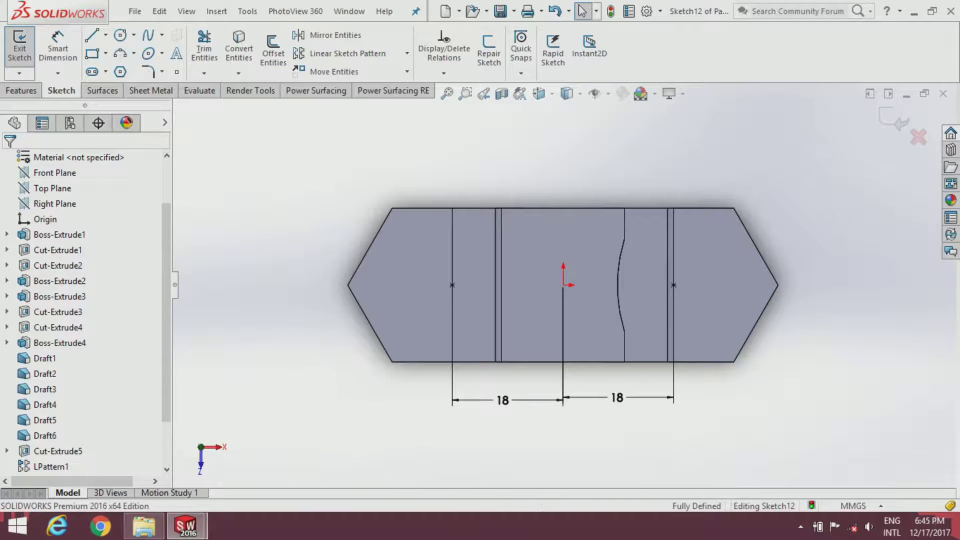
Exit Sketch12, keeping the two dimensioned points
{"action": "middle_click_drag", "start_coordinate": [275, 317], "coordinate": [321, 321]}
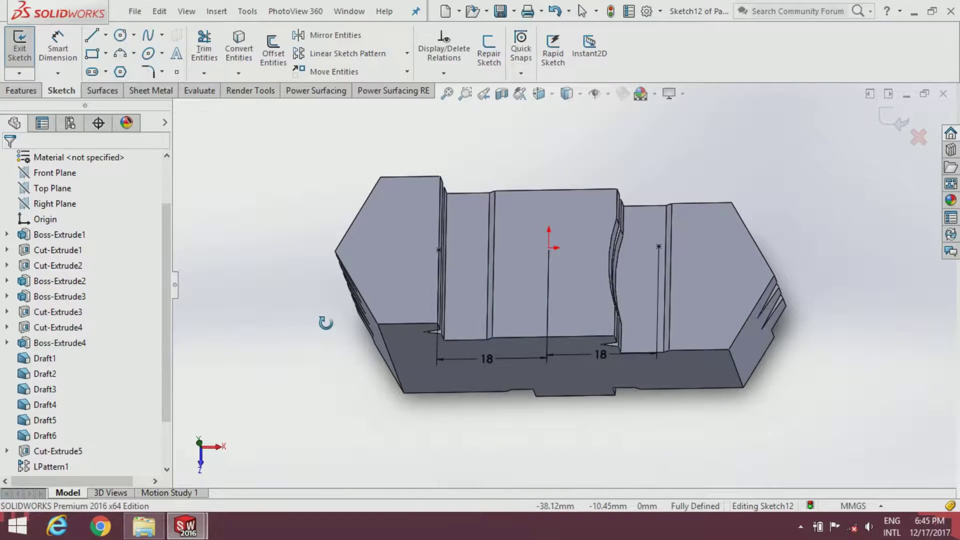
{"action": "left_click", "coordinate": [26, 91]}
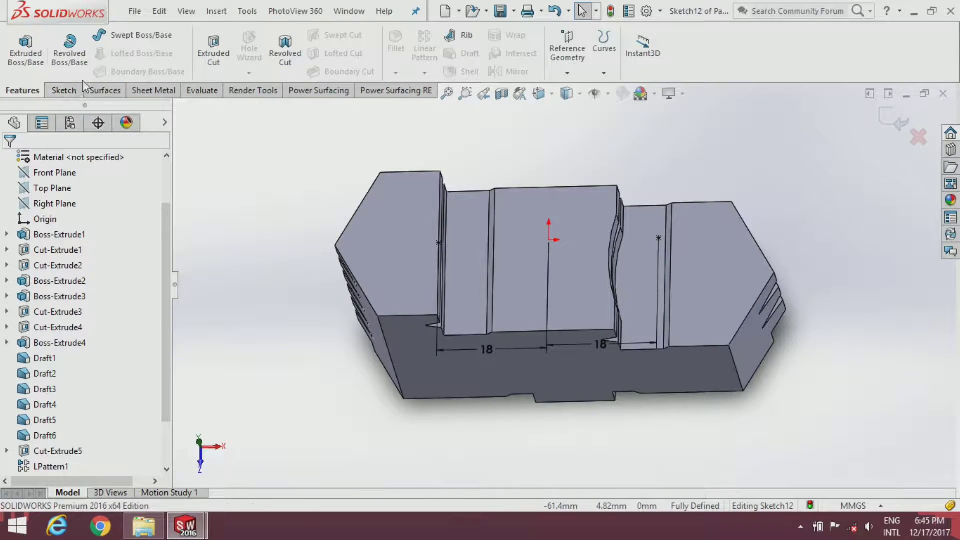
{"action": "left_click", "coordinate": [895, 129]}
{"action": "left_click", "coordinate": [353, 126]}
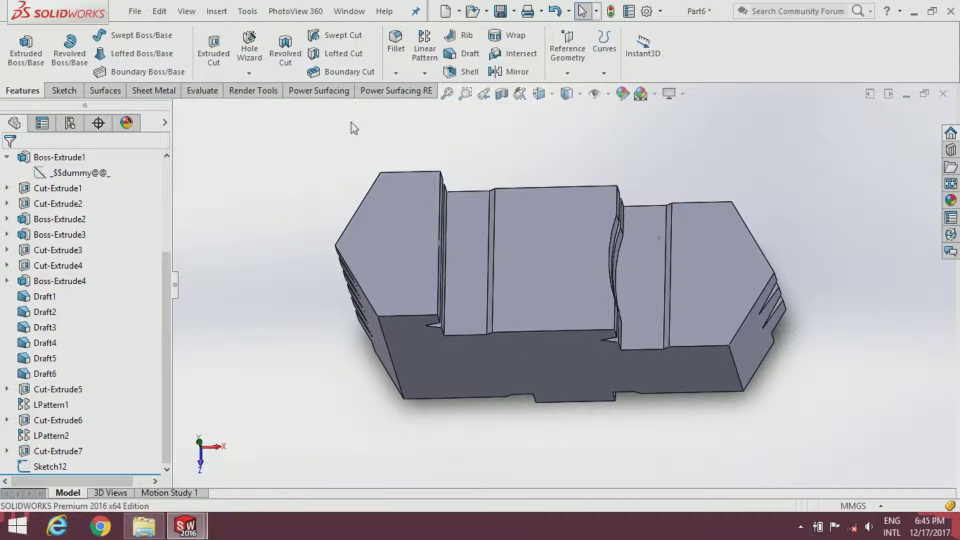
Set up an M8 socket-head counterbore hole with a Through All end condition
{"action": "left_click", "coordinate": [260, 55]}
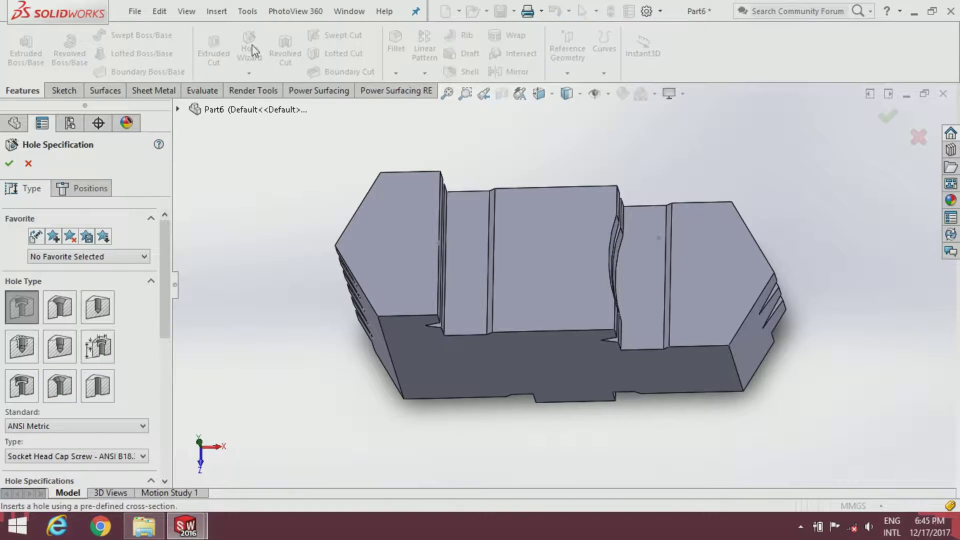
{"action": "left_click_drag", "start_coordinate": [163, 298], "coordinate": [151, 388]}
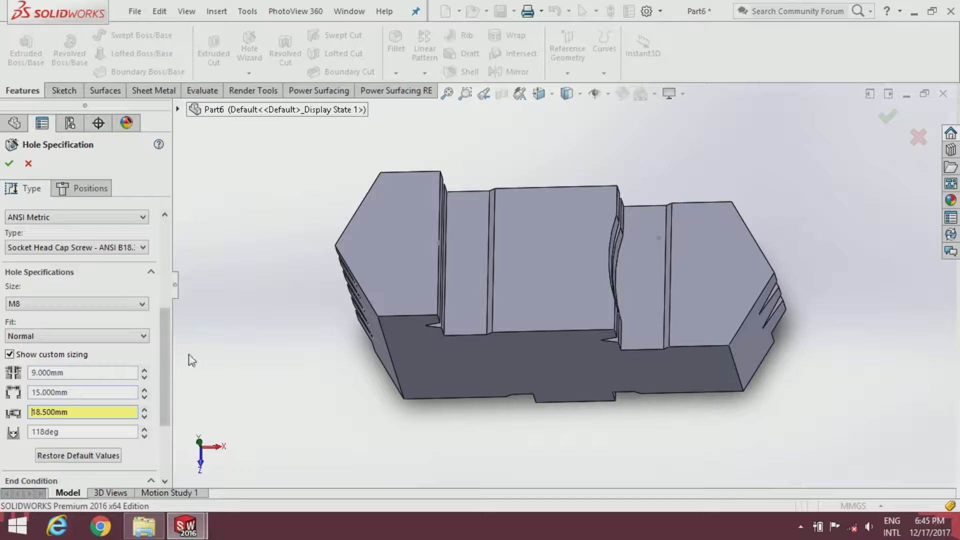
{"action": "mouse_move", "coordinate": [168, 406]}
{"action": "left_mouse_down"}
{"action": "mouse_move", "coordinate": [161, 401]}
{"action": "mouse_move", "coordinate": [158, 420]}
{"action": "left_mouse_up"}
{"action": "left_click", "coordinate": [101, 431]}
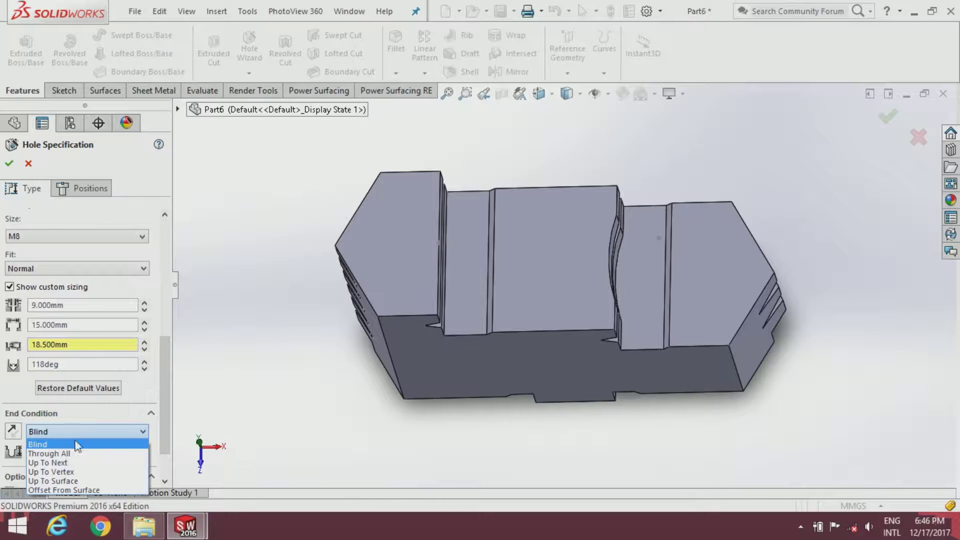
{"action": "left_click", "coordinate": [121, 448]}
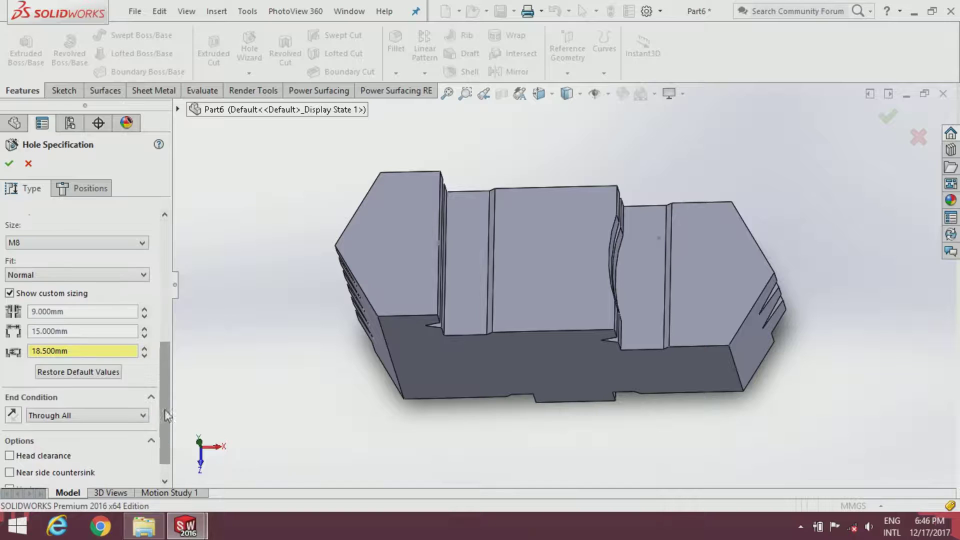
{"action": "left_click_drag", "start_coordinate": [159, 420], "coordinate": [172, 349]}
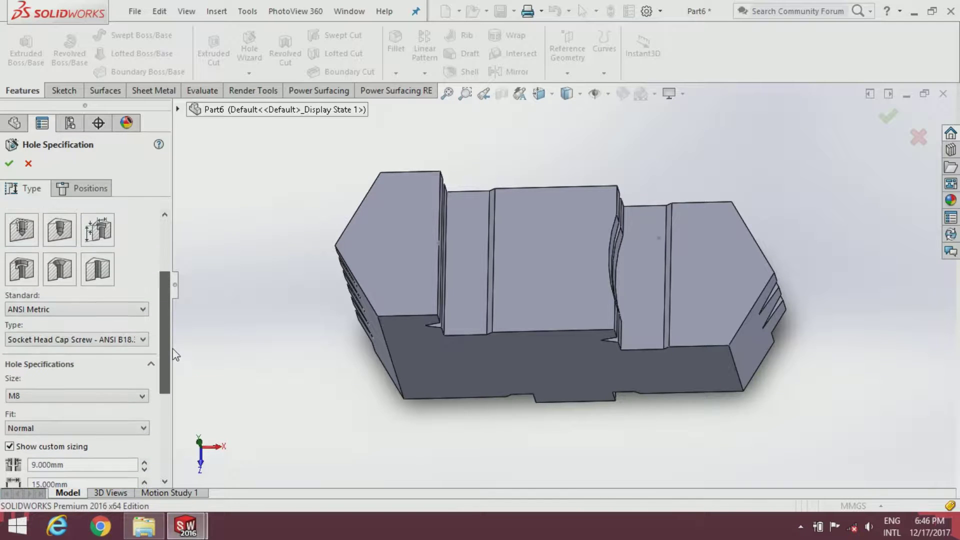
{"action": "scroll", "coordinate": [409, 214], "scroll_direction": "down", "scroll_amount": 3}
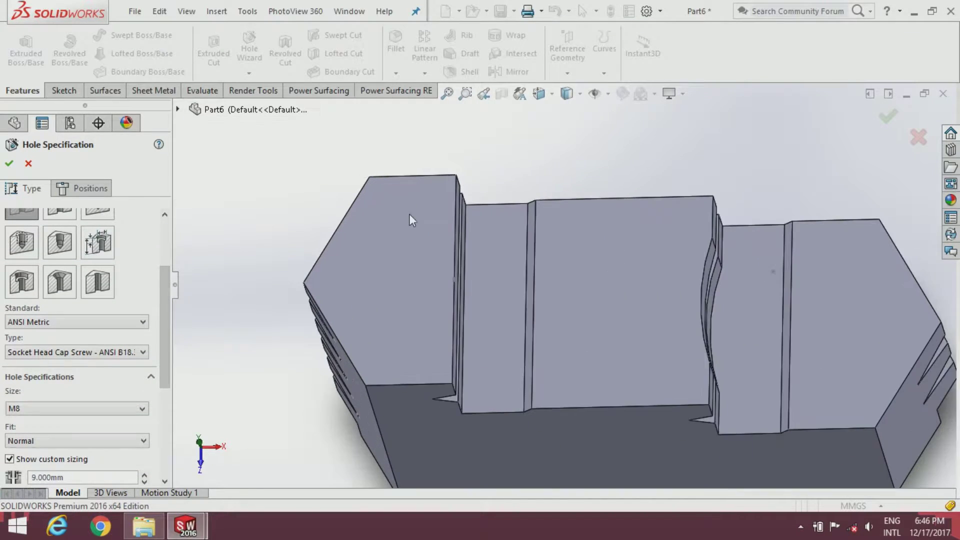
Place the hole on the left sketch point of the left raised top face and create it
{"action": "left_click", "coordinate": [86, 185]}
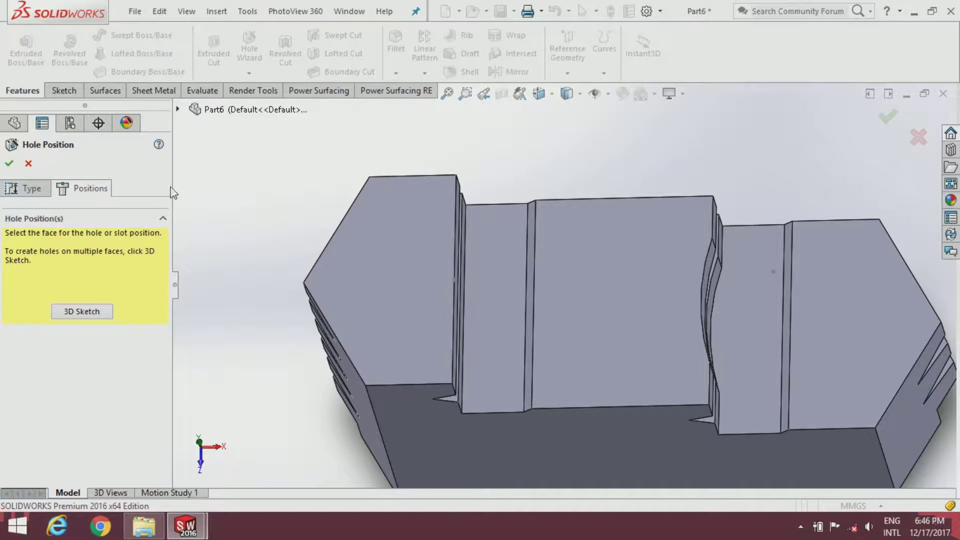
{"action": "left_click", "coordinate": [413, 278]}
{"action": "scroll", "coordinate": [470, 282], "scroll_direction": "down", "scroll_amount": 2}
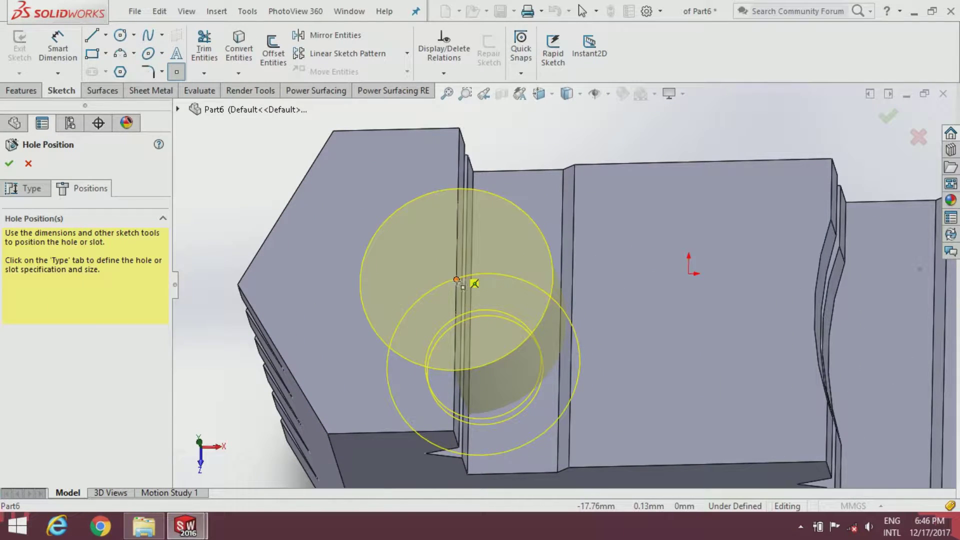
{"action": "left_click", "coordinate": [456, 280]}
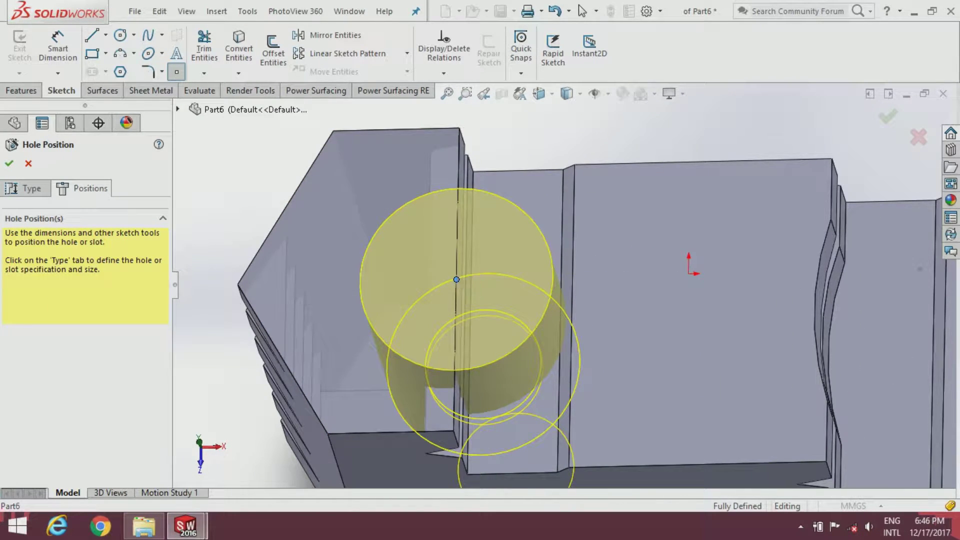
{"action": "left_click", "coordinate": [8, 165]}
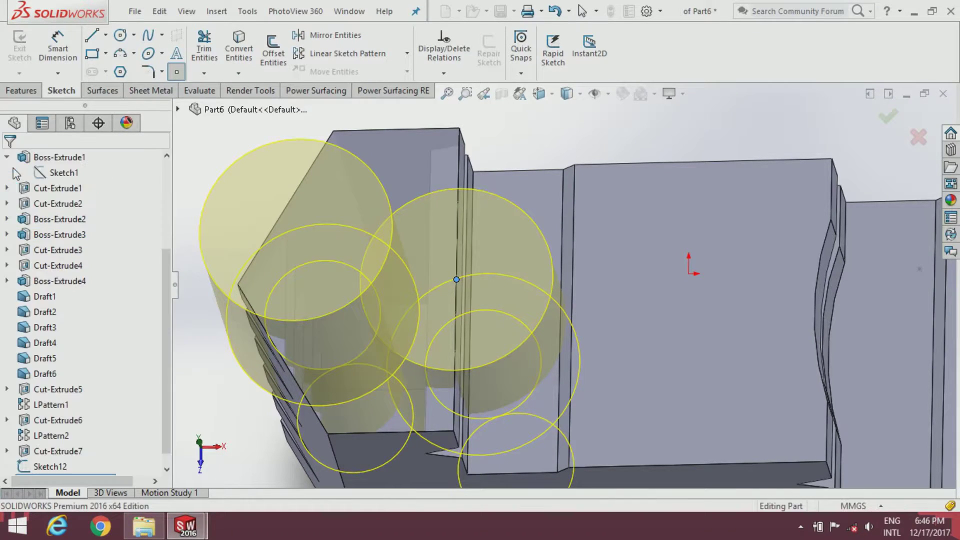
{"action": "scroll", "coordinate": [550, 285], "scroll_direction": "up", "scroll_amount": 3}
{"action": "middle_click_drag", "start_coordinate": [690, 299], "coordinate": [676, 237]}
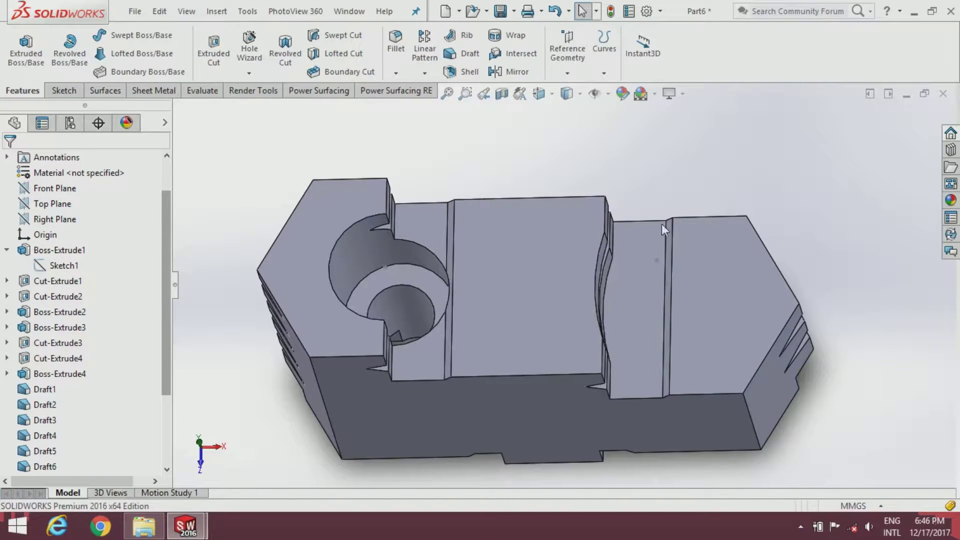
Start a new sketch on the right raised top face
{"action": "middle_click_drag", "start_coordinate": [651, 268], "coordinate": [643, 230]}
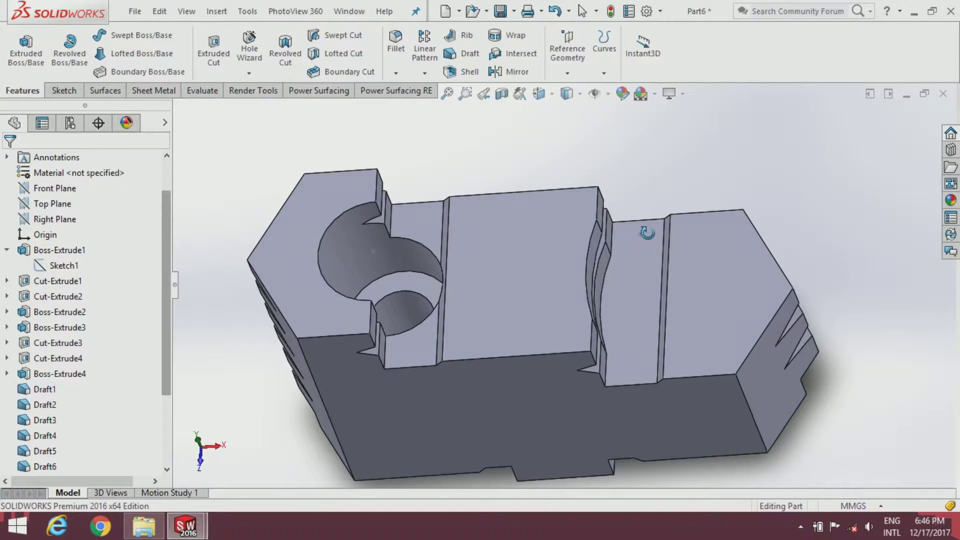
{"action": "scroll", "coordinate": [95, 330], "scroll_direction": "down", "scroll_amount": 2}
{"action": "scroll", "coordinate": [86, 380], "scroll_direction": "down", "scroll_amount": 1}
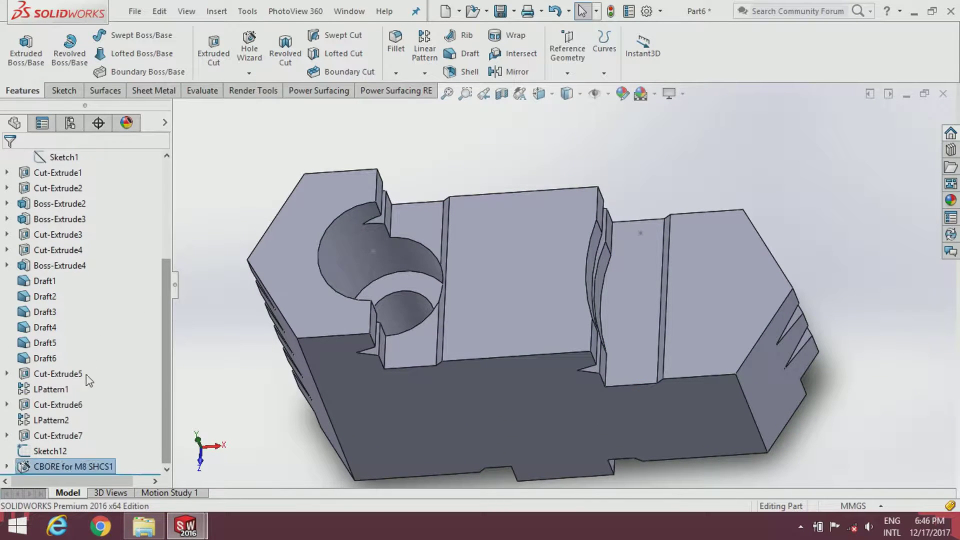
{"action": "scroll", "coordinate": [144, 353], "scroll_direction": "up", "scroll_amount": 1}
{"action": "left_click", "coordinate": [64, 91]}
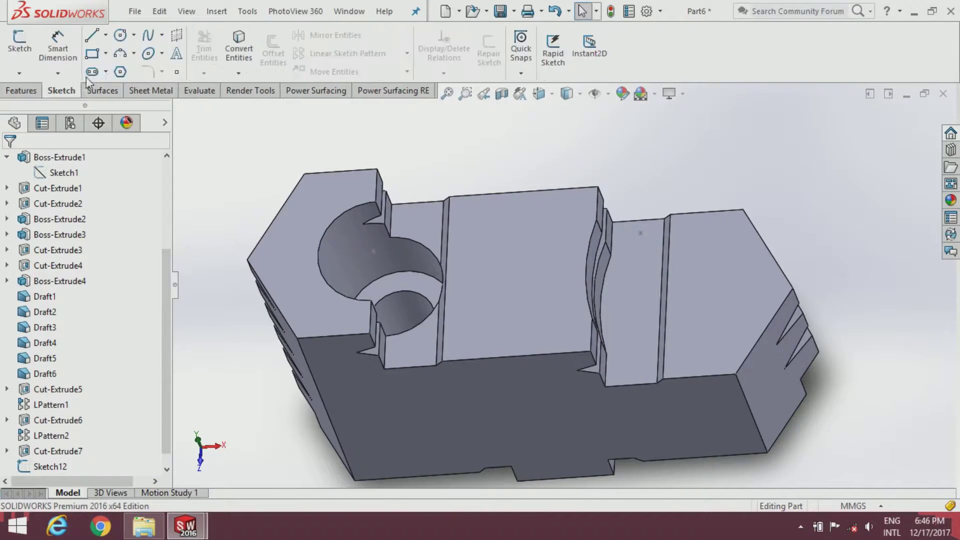
{"action": "left_click", "coordinate": [30, 46]}
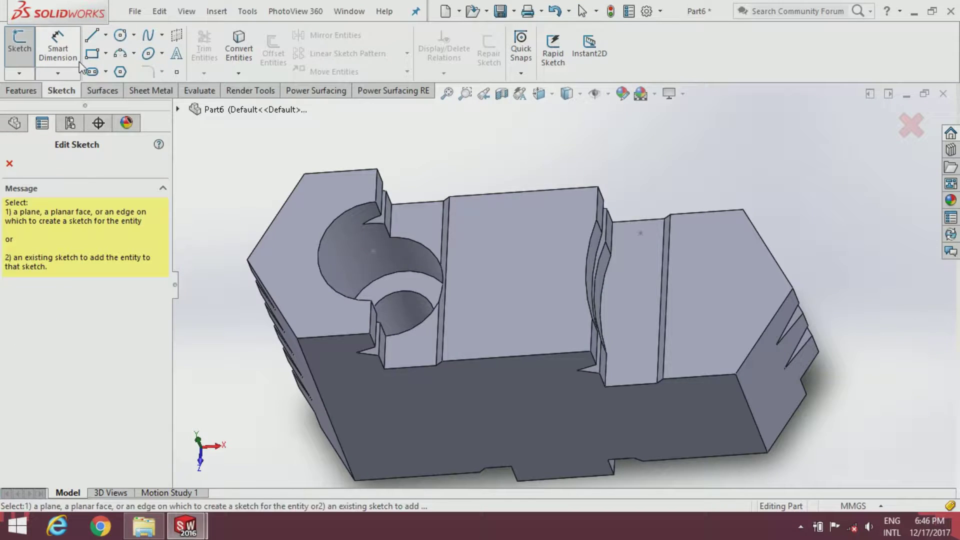
{"action": "left_click", "coordinate": [709, 296]}
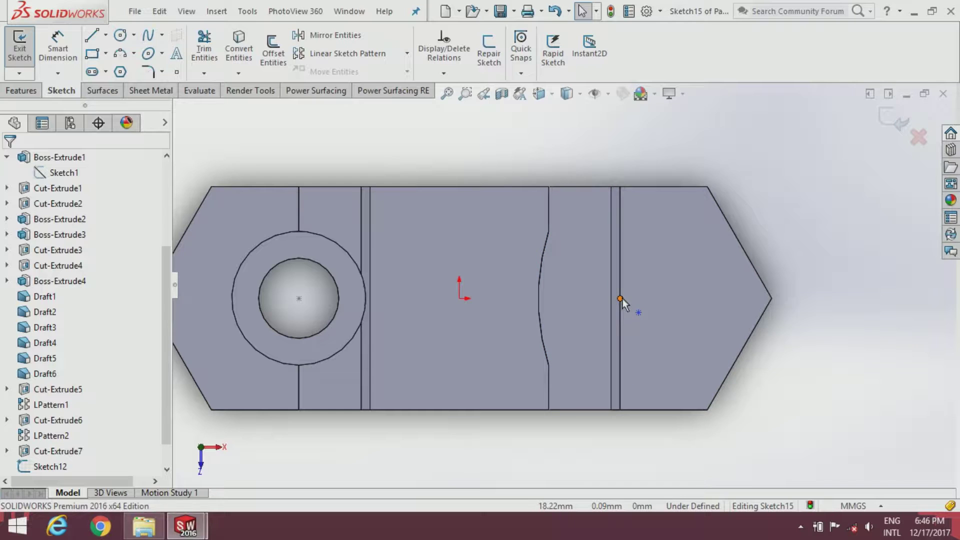
Place a point on the groove edge at the Sketch12 point, 18 mm right of origin, and close the sketch
{"action": "left_click", "coordinate": [621, 298]}
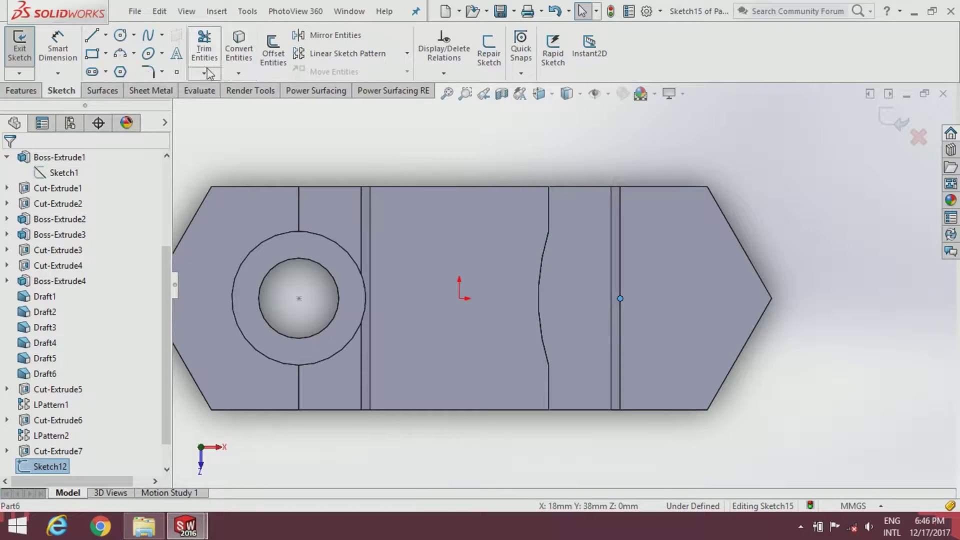
{"action": "left_click", "coordinate": [180, 73]}
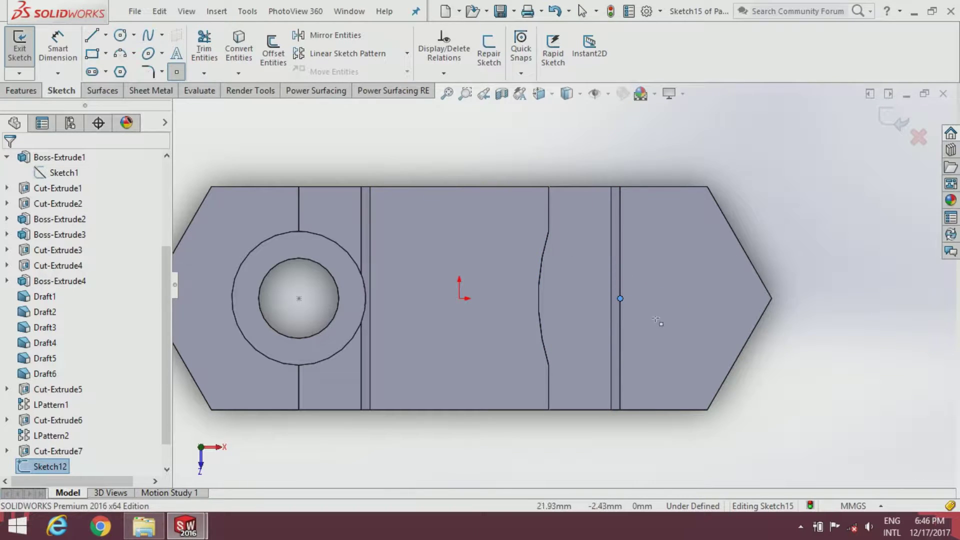
{"action": "left_click", "coordinate": [620, 299]}
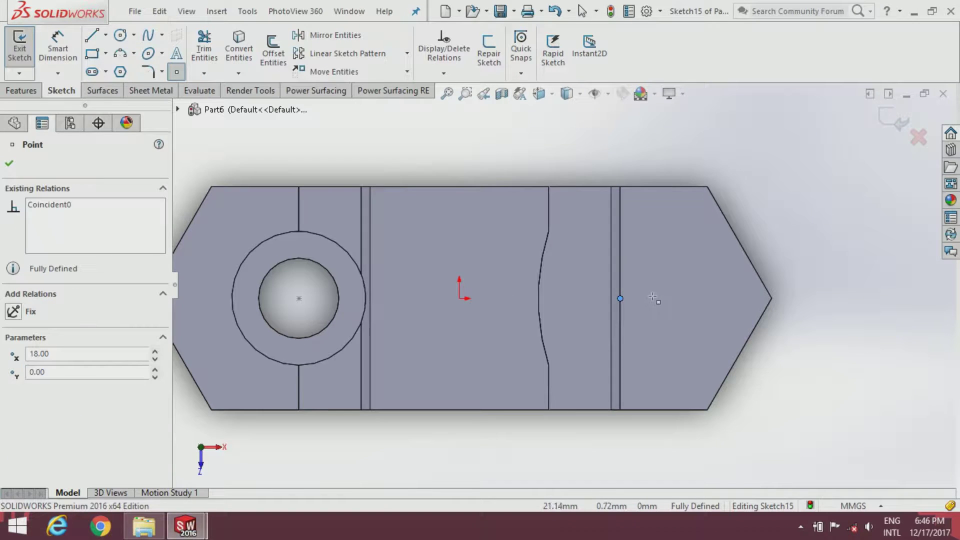
{"action": "key", "text": "Escape"}
{"action": "mouse_move", "coordinate": [658, 315]}
{"action": "middle_mouse_down"}
{"action": "mouse_move", "coordinate": [652, 265]}
{"action": "mouse_move", "coordinate": [748, 230]}
{"action": "middle_mouse_up"}
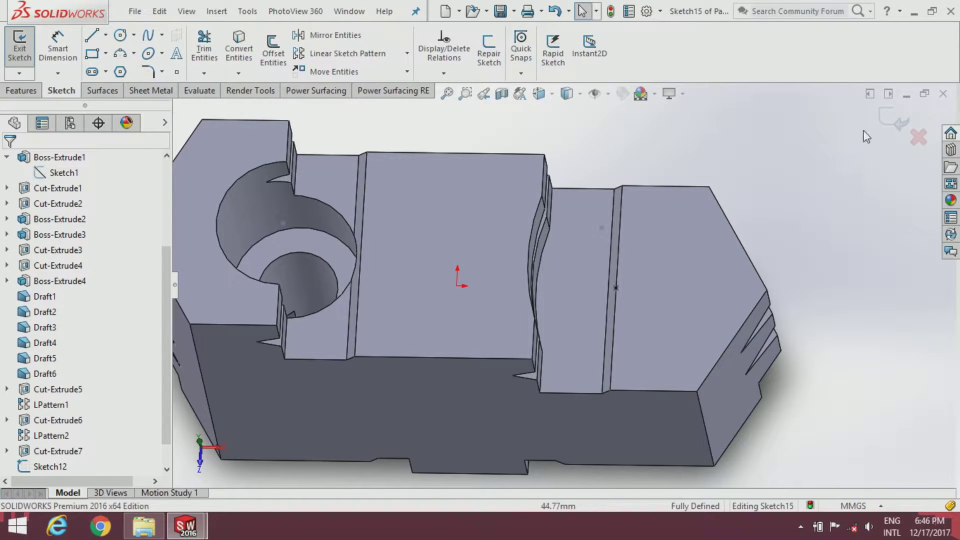
{"action": "left_click", "coordinate": [896, 119]}
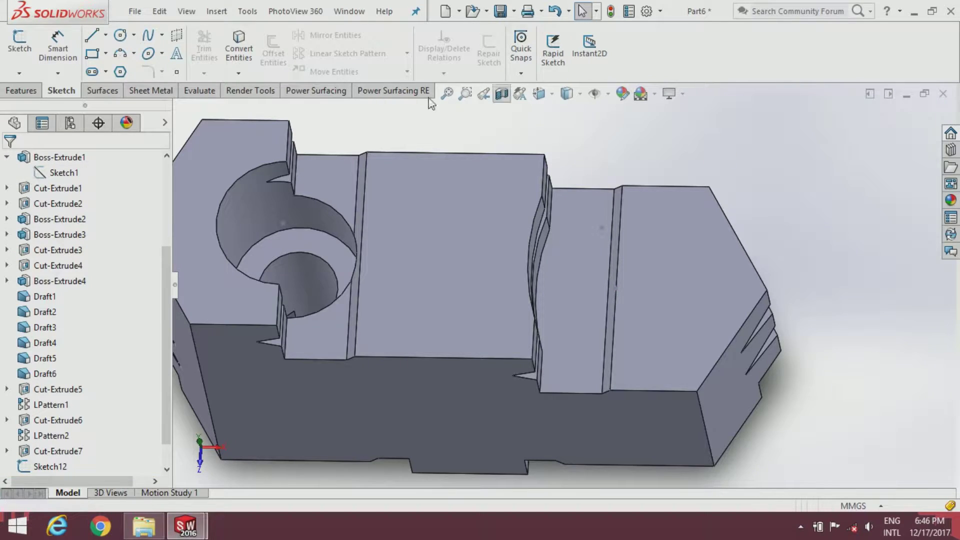
Set up an M8 socket-head counterbore hole with a 10 mm counterbore depth
{"action": "left_click", "coordinate": [22, 91]}
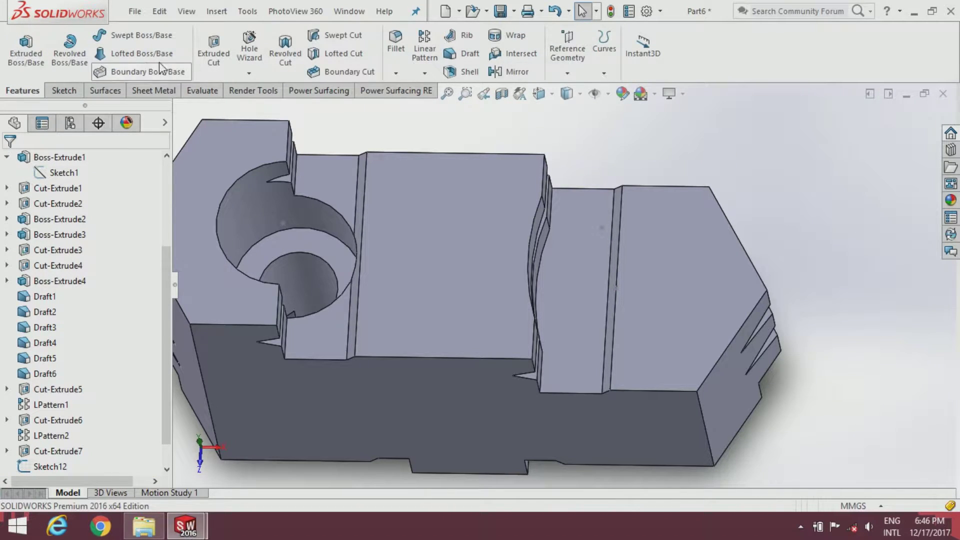
{"action": "left_click", "coordinate": [246, 56]}
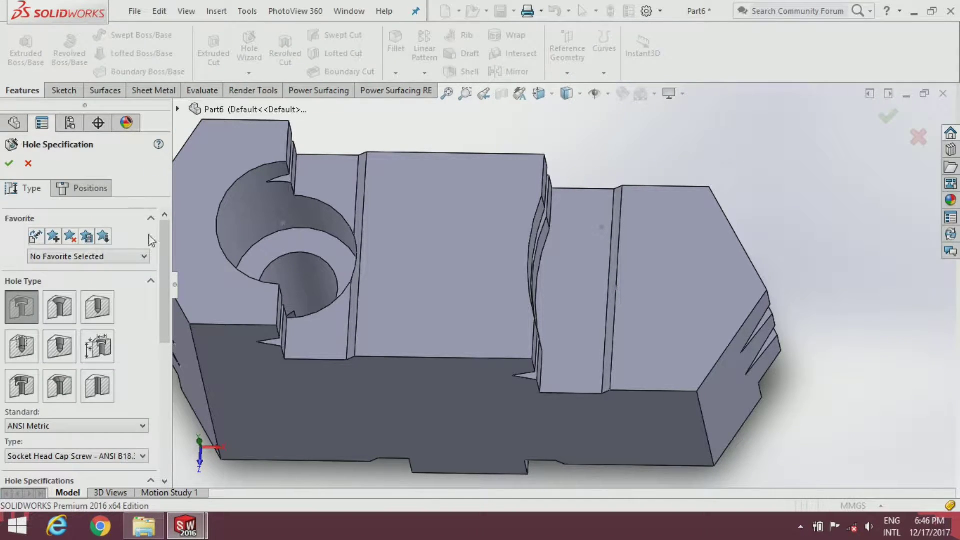
{"action": "left_click_drag", "start_coordinate": [164, 251], "coordinate": [145, 373]}
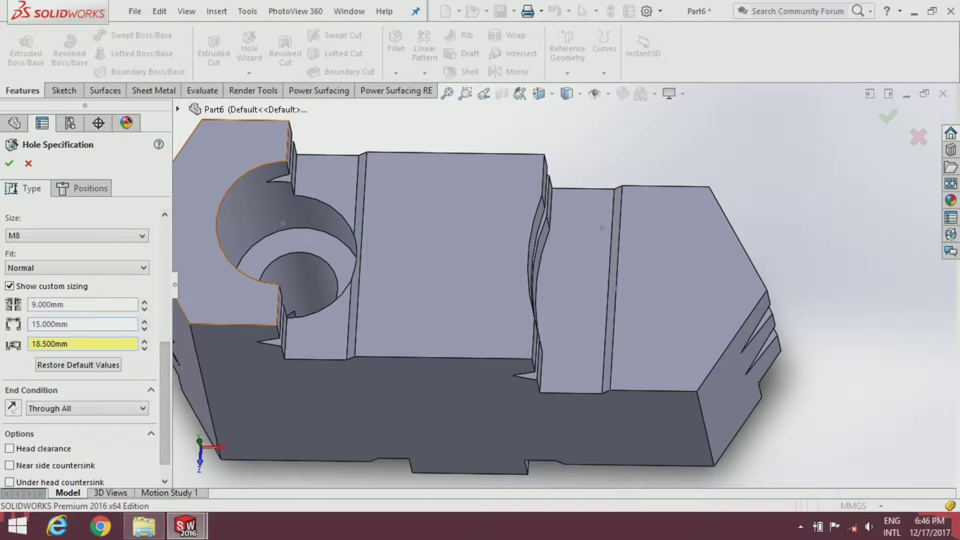
{"action": "key", "text": "BackSpace"}
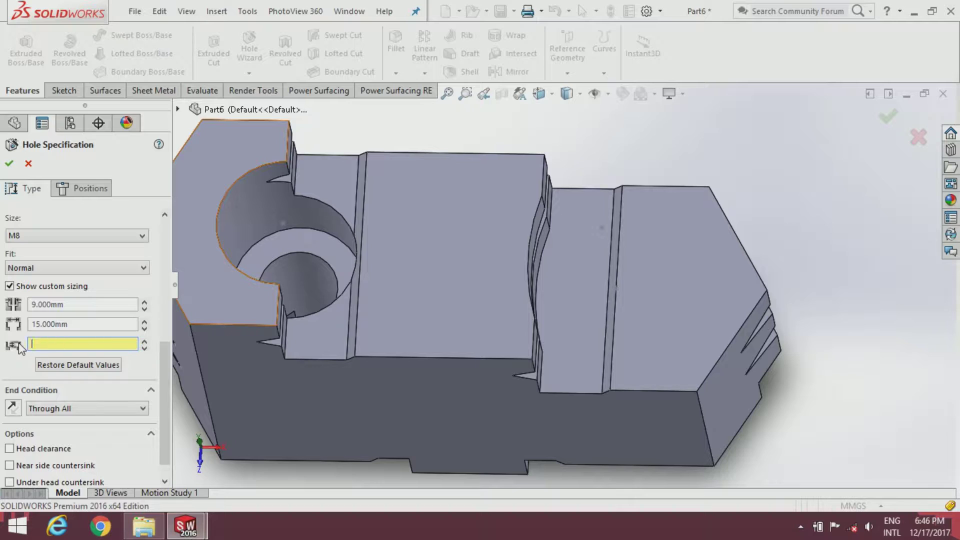
{"action": "type", "text": "10"}
{"action": "key", "text": "Return"}
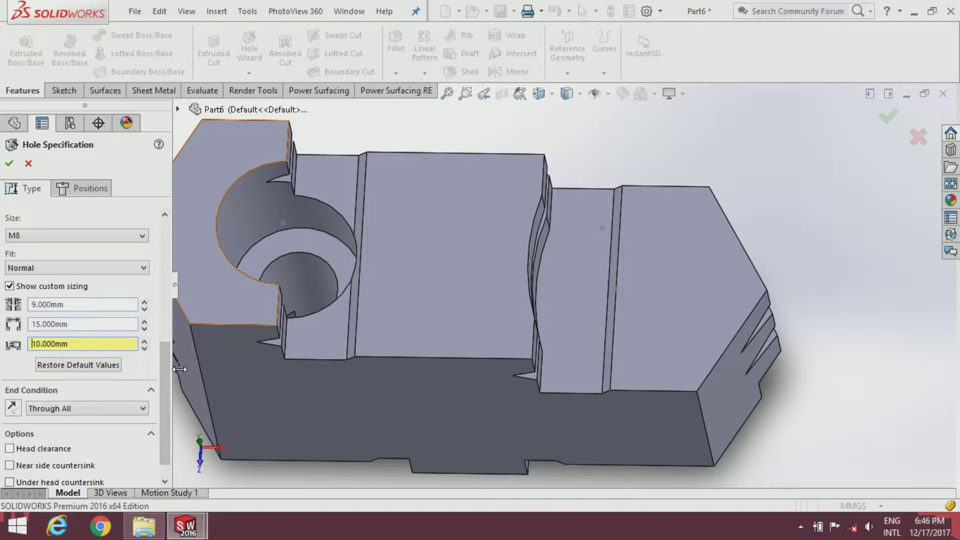
{"action": "mouse_move", "coordinate": [165, 364]}
{"action": "left_mouse_down"}
{"action": "mouse_move", "coordinate": [176, 338]}
{"action": "mouse_move", "coordinate": [139, 232]}
{"action": "left_mouse_up"}
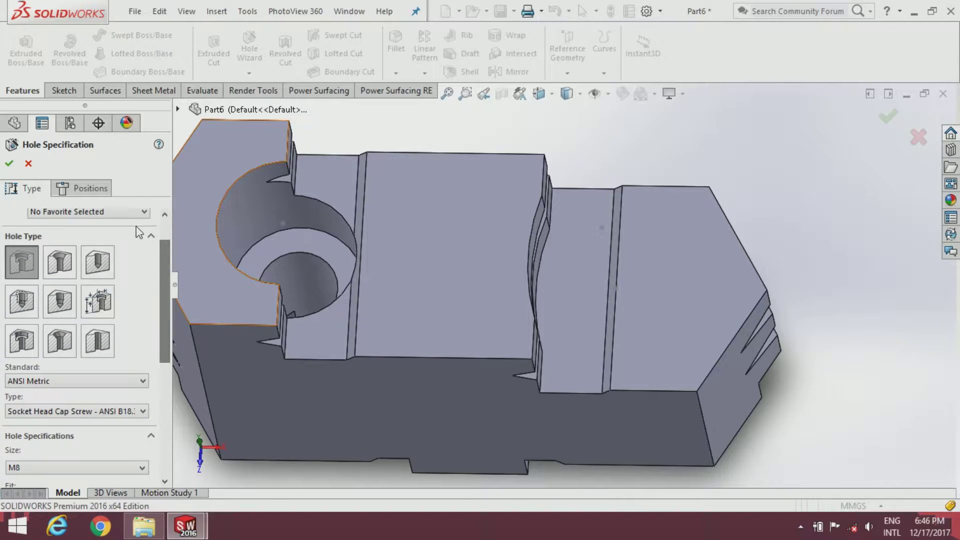
Place the hole on the right-hand face's vertical edge and create it
{"action": "left_click", "coordinate": [99, 191]}
{"action": "left_click", "coordinate": [645, 298]}
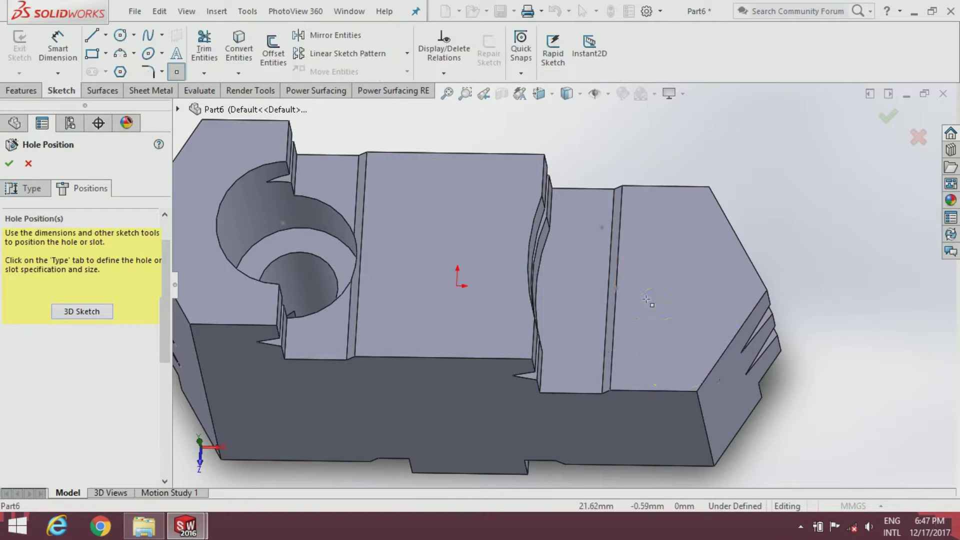
{"action": "scroll", "coordinate": [620, 290], "scroll_direction": "down", "scroll_amount": 4}
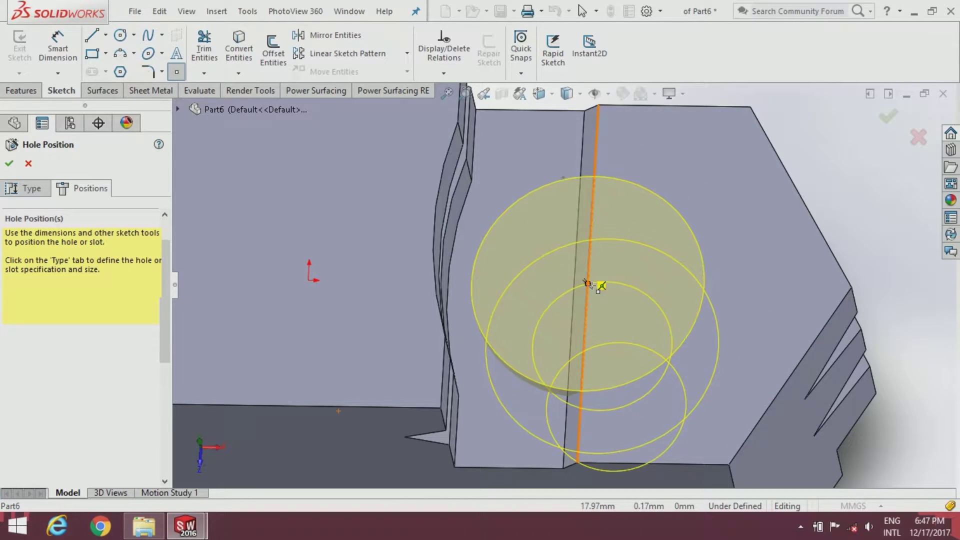
{"action": "left_click", "coordinate": [588, 286]}
{"action": "scroll", "coordinate": [588, 284], "scroll_direction": "up", "scroll_amount": 2}
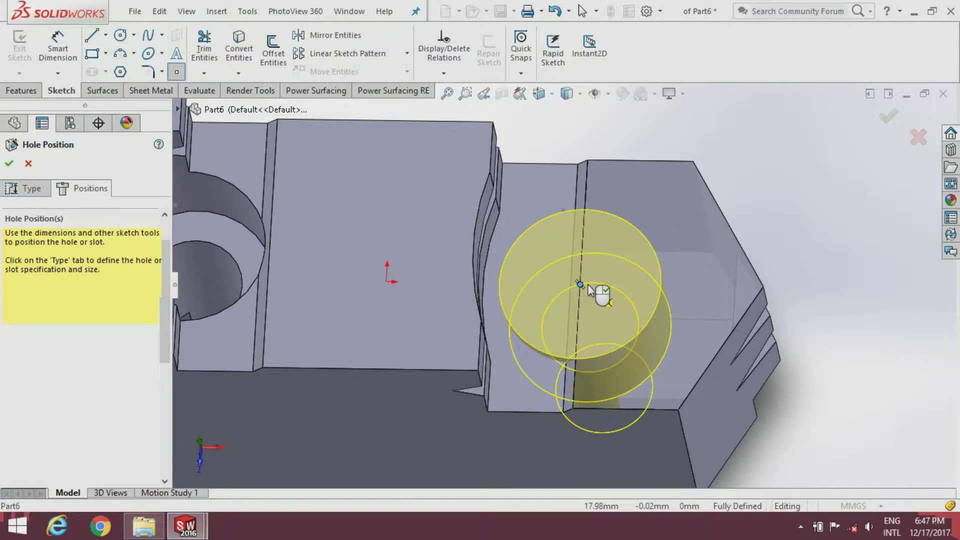
{"action": "scroll", "coordinate": [587, 284], "scroll_direction": "up", "scroll_amount": 1}
{"action": "left_click", "coordinate": [12, 163]}
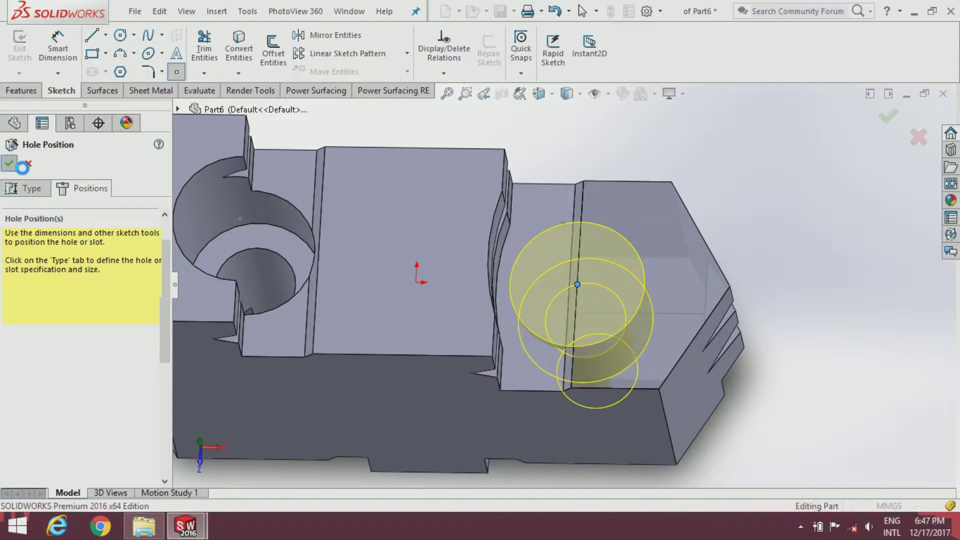
{"action": "middle_click_drag", "start_coordinate": [527, 355], "coordinate": [537, 301]}
{"action": "scroll", "coordinate": [130, 404], "scroll_direction": "down", "scroll_amount": 1}
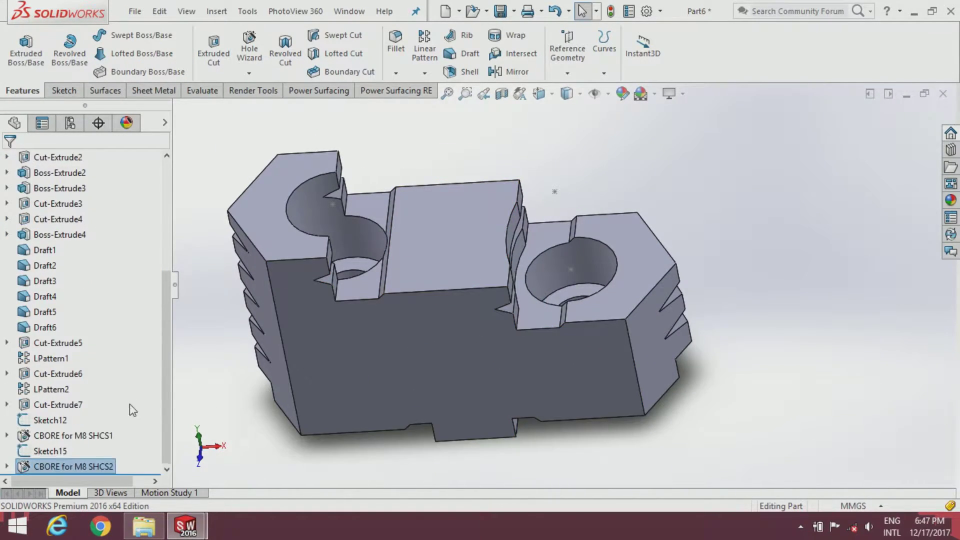
Hide Sketch12 and Sketch15 so only the solid jaw with both holes shows
{"action": "left_click", "coordinate": [52, 421]}
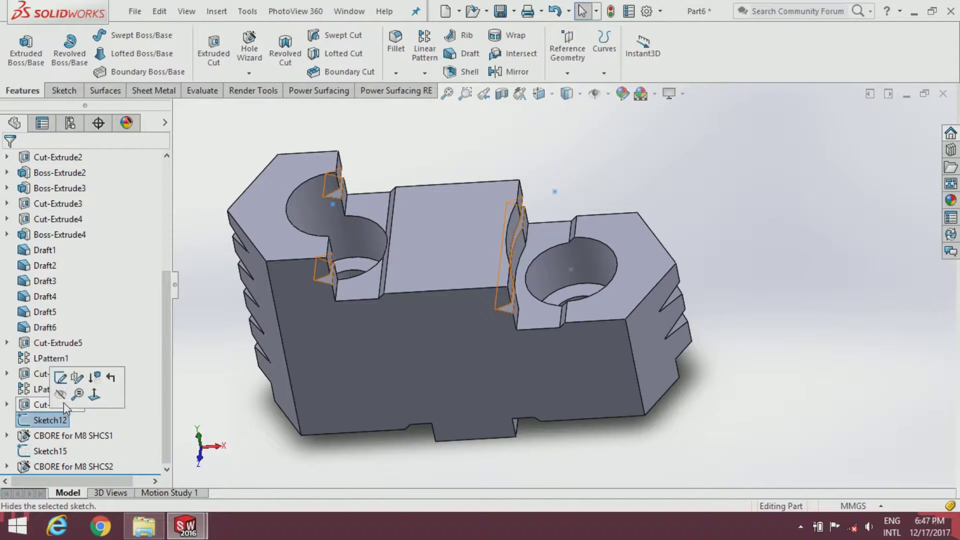
{"action": "left_click", "coordinate": [61, 395]}
{"action": "left_click", "coordinate": [50, 451]}
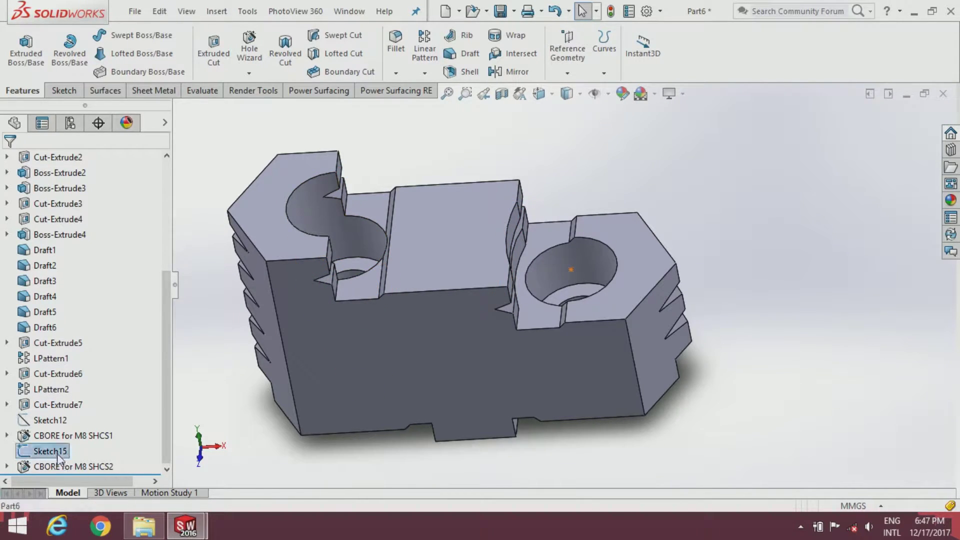
{"action": "left_click", "coordinate": [69, 436]}
{"action": "mouse_move", "coordinate": [295, 360]}
{"action": "middle_mouse_down"}
{"action": "mouse_move", "coordinate": [328, 343]}
{"action": "mouse_move", "coordinate": [366, 245]}
{"action": "middle_mouse_up"}
{"action": "scroll", "coordinate": [150, 389], "scroll_direction": "up", "scroll_amount": 1}
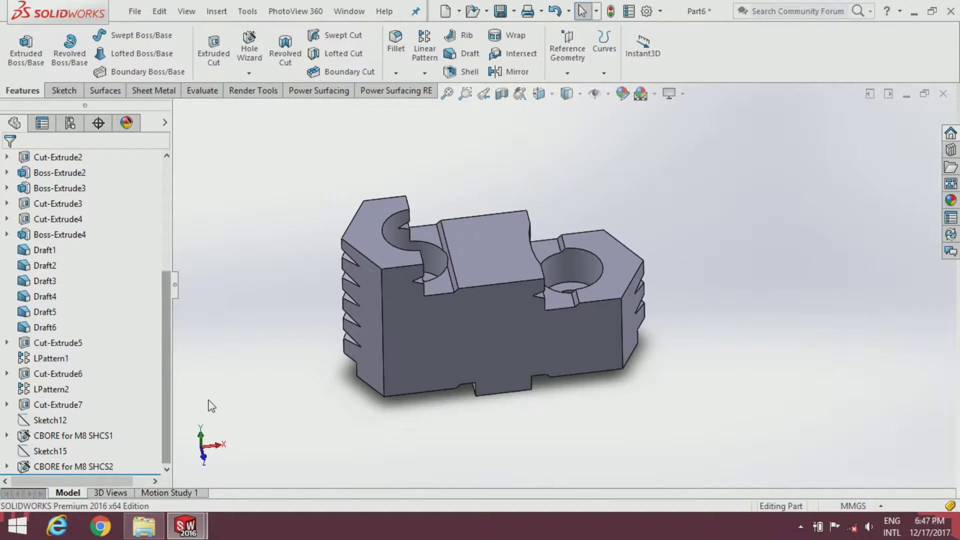
{"action": "middle_click_drag", "start_coordinate": [451, 305], "coordinate": [447, 306]}
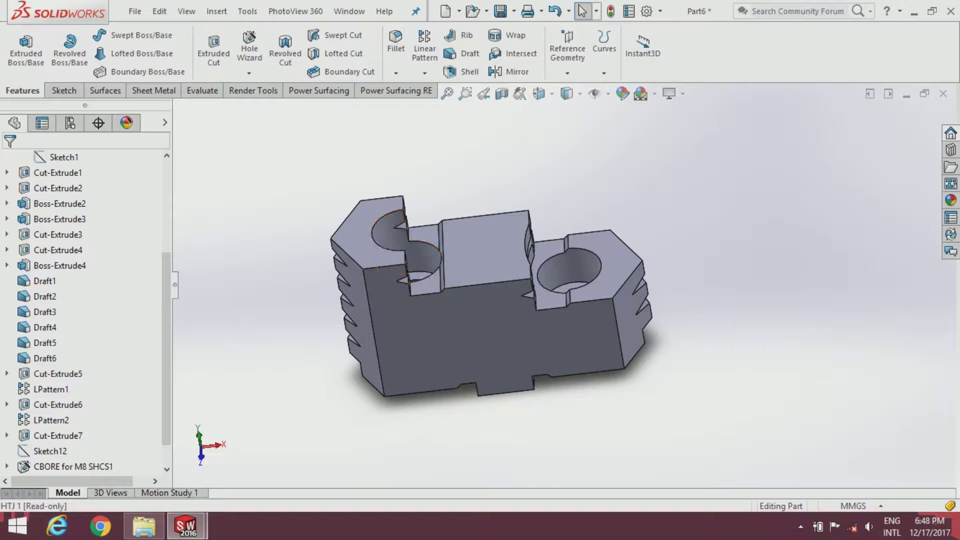
Start a chamfer with 2.5 mm distance and 30° angle
{"action": "left_click", "coordinate": [396, 73]}
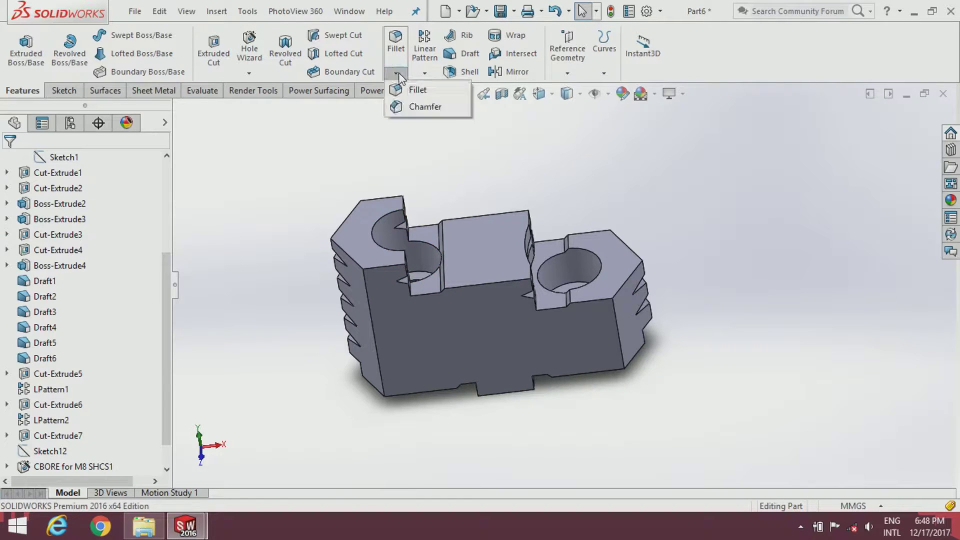
{"action": "left_click", "coordinate": [413, 102]}
{"action": "scroll", "coordinate": [351, 291], "scroll_direction": "down", "scroll_amount": 3}
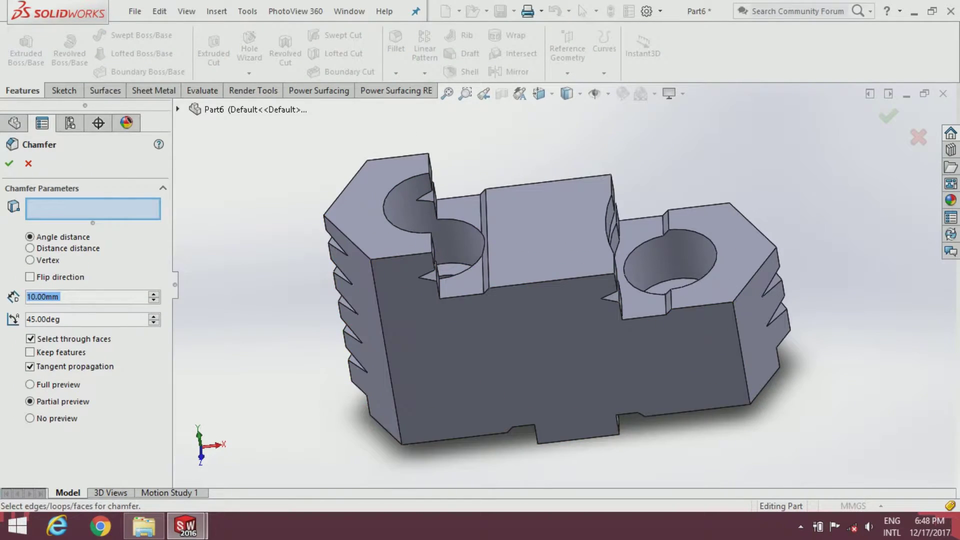
{"action": "key", "text": "BackSpace"}
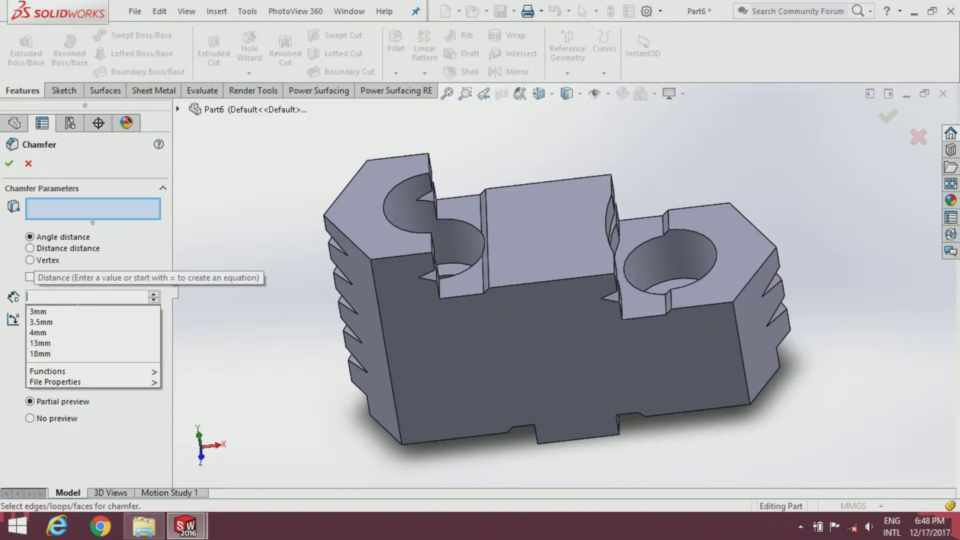
{"action": "type", "text": "2.5"}
{"action": "key", "text": "Return"}
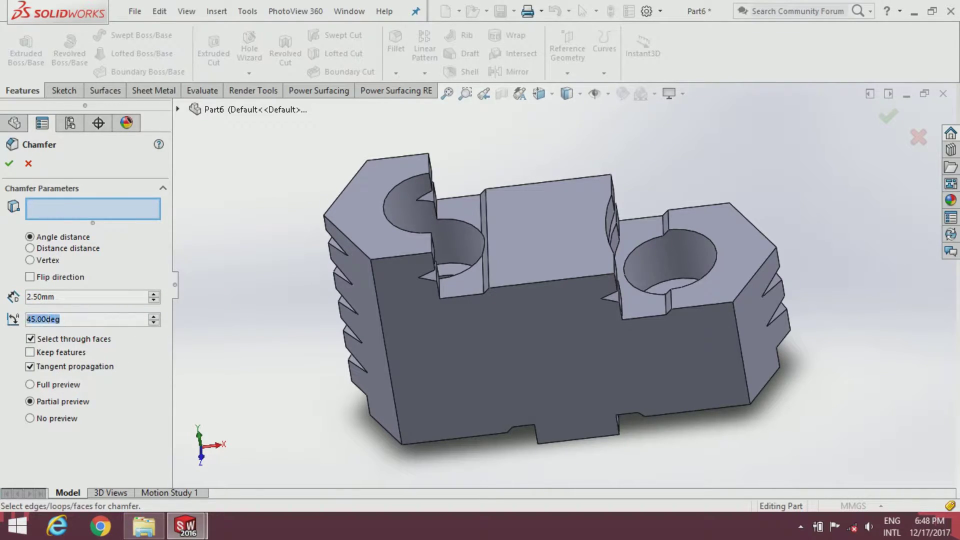
{"action": "type", "text": "30"}
{"action": "key", "text": "Return"}
Select the six groove edges on the jaw's left side for the chamfer
{"action": "middle_click_drag", "start_coordinate": [223, 302], "coordinate": [359, 184]}
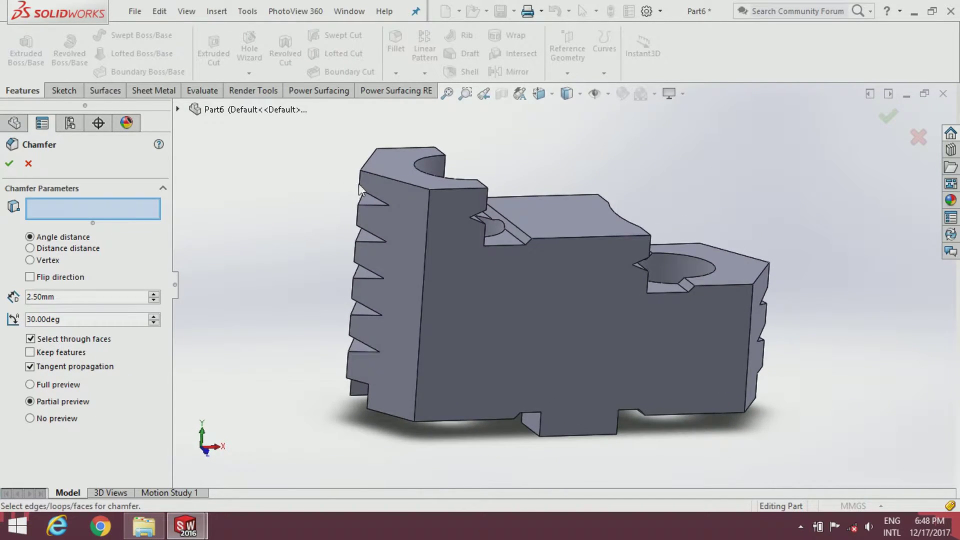
{"action": "scroll", "coordinate": [358, 184], "scroll_direction": "down", "scroll_amount": 3}
{"action": "left_click", "coordinate": [383, 193]}
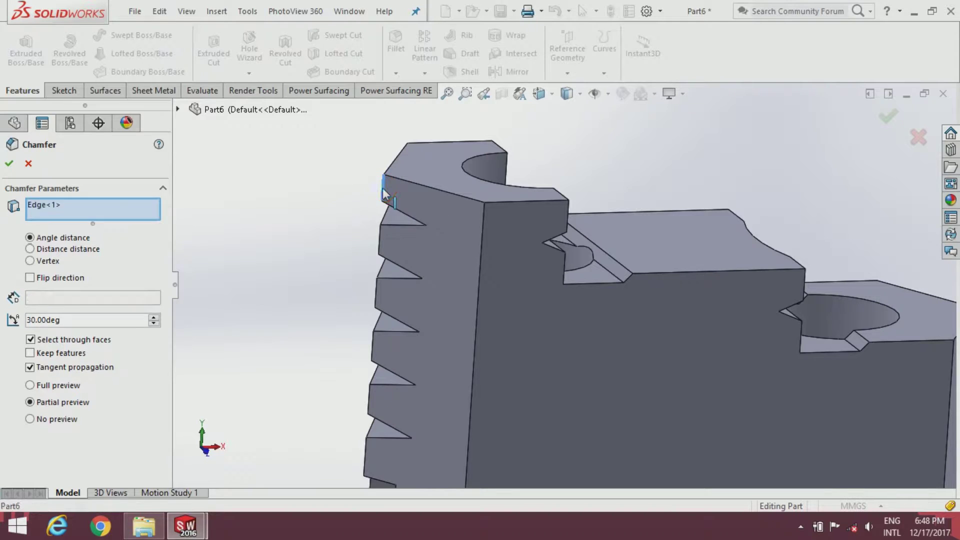
{"action": "left_click", "coordinate": [382, 237]}
{"action": "left_click", "coordinate": [379, 291]}
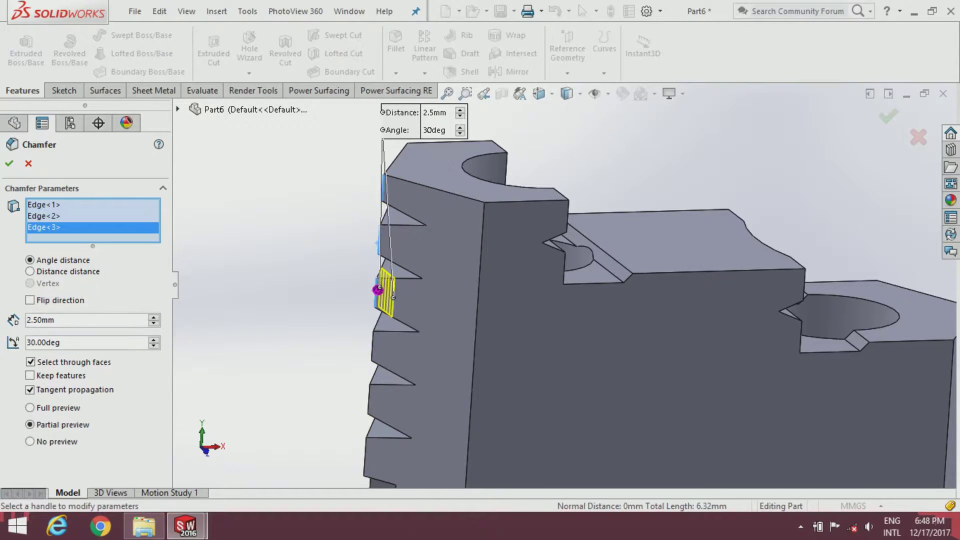
{"action": "left_click", "coordinate": [373, 349]}
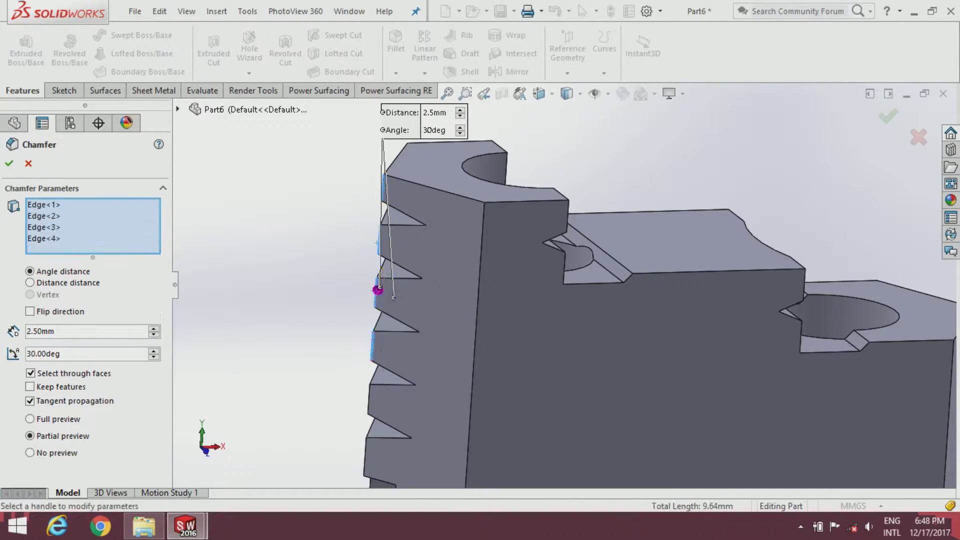
{"action": "left_click", "coordinate": [371, 407]}
{"action": "left_click", "coordinate": [365, 433]}
{"action": "scroll", "coordinate": [320, 366], "scroll_direction": "up", "scroll_amount": 2}
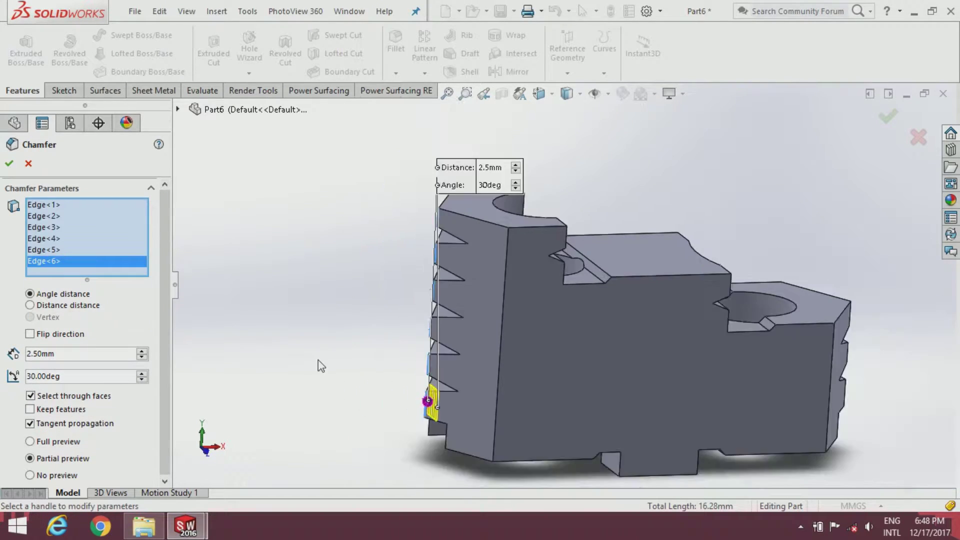
Add three right-end groove edges and apply the 2.5 mm, 30° chamfer
{"action": "middle_click_drag", "start_coordinate": [854, 317], "coordinate": [750, 340]}
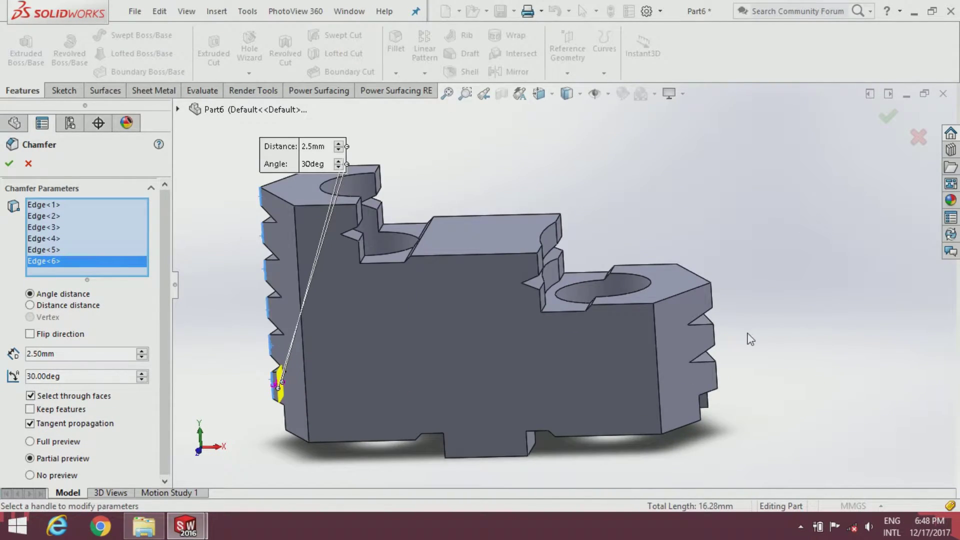
{"action": "scroll", "coordinate": [751, 339], "scroll_direction": "down", "scroll_amount": 2}
{"action": "left_click", "coordinate": [682, 283]}
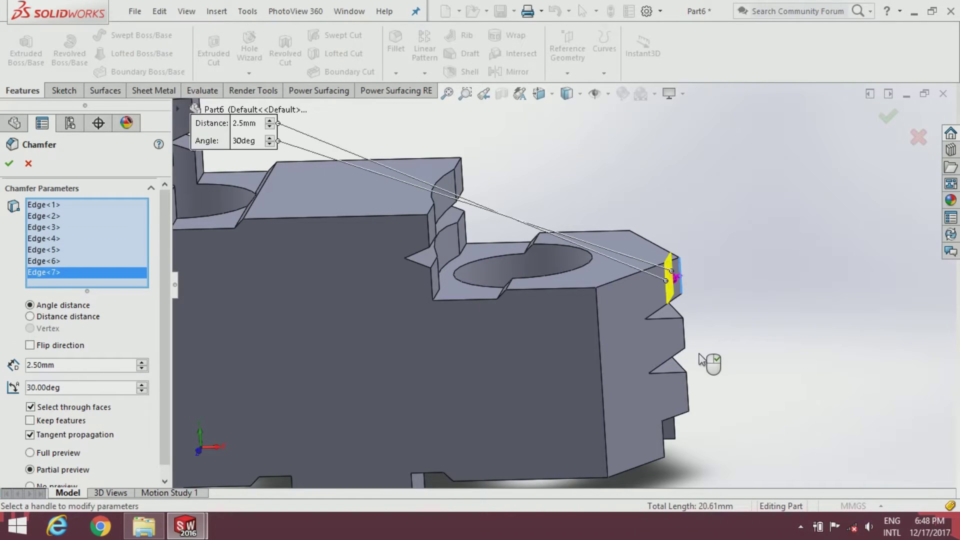
{"action": "left_click", "coordinate": [685, 334]}
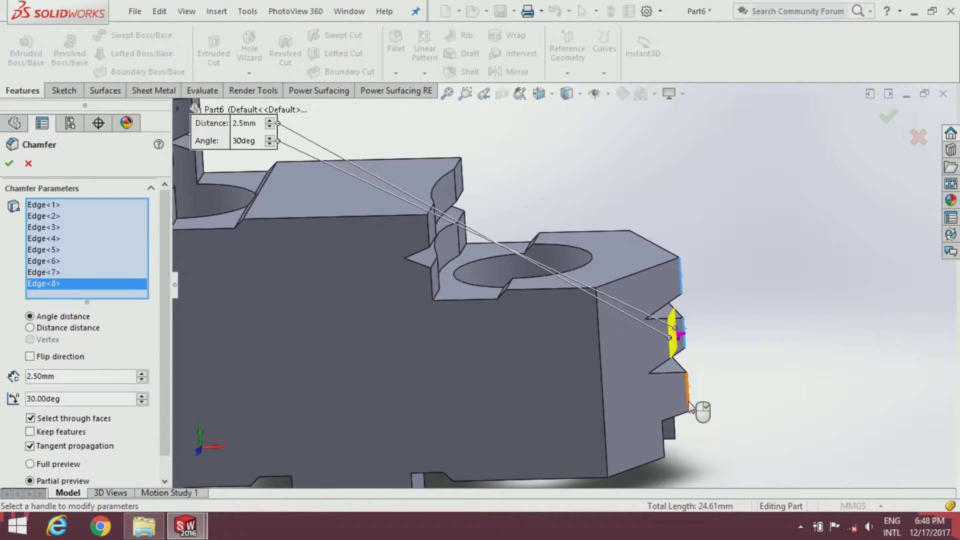
{"action": "left_click", "coordinate": [689, 402]}
{"action": "scroll", "coordinate": [707, 382], "scroll_direction": "up", "scroll_amount": 3}
{"action": "middle_click_drag", "start_coordinate": [655, 381], "coordinate": [686, 386]}
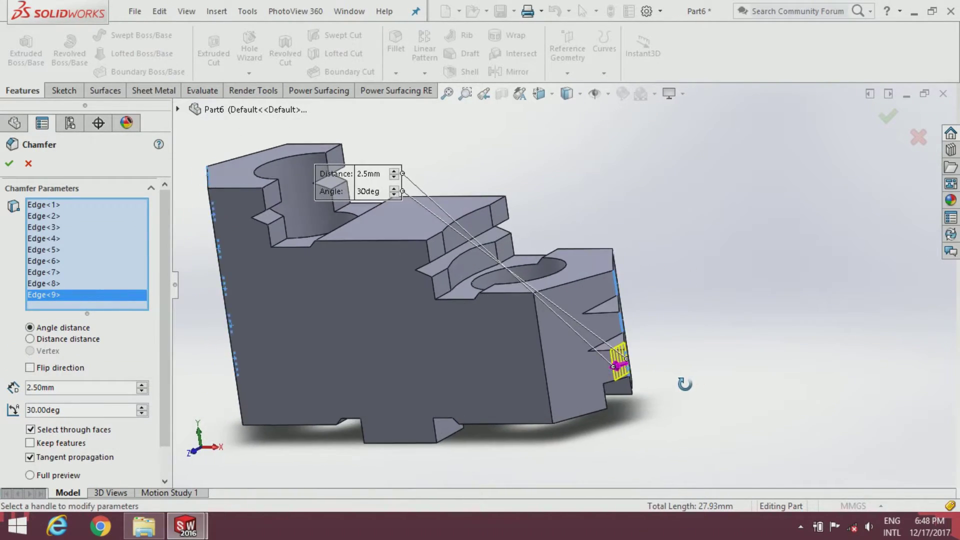
{"action": "scroll", "coordinate": [556, 286], "scroll_direction": "up", "scroll_amount": 2}
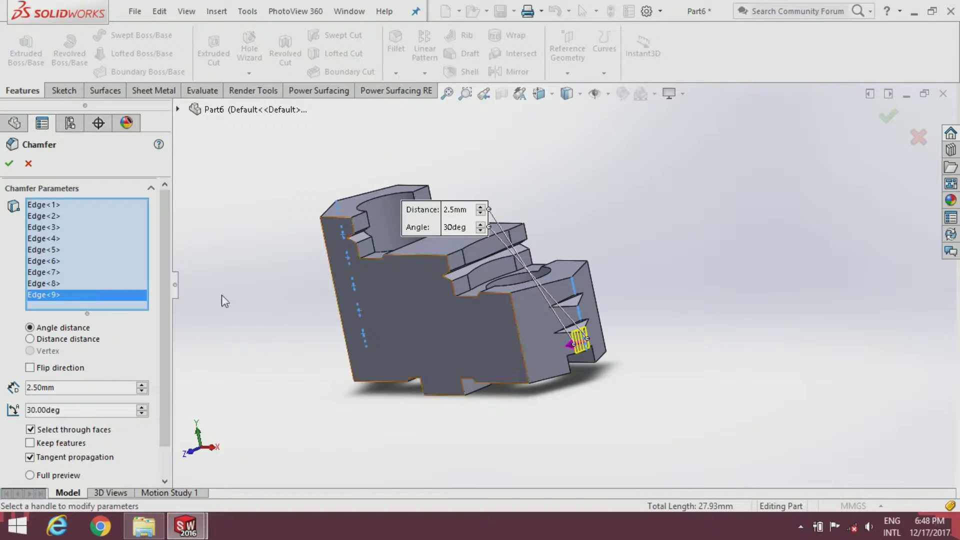
{"action": "left_click", "coordinate": [16, 163]}
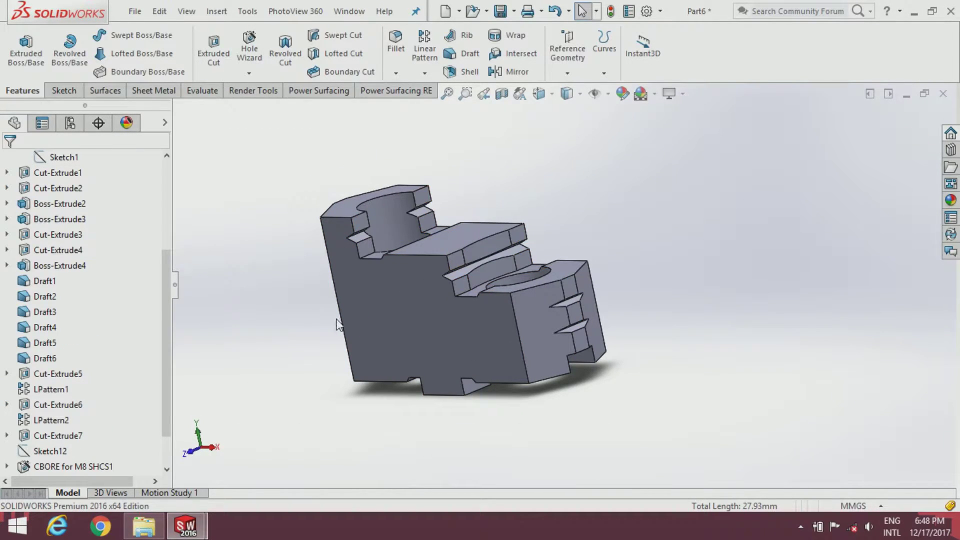
Start another chamfer from the Fillet dropdown
{"action": "mouse_move", "coordinate": [337, 324]}
{"action": "middle_mouse_down"}
{"action": "mouse_move", "coordinate": [400, 333]}
{"action": "mouse_move", "coordinate": [449, 199]}
{"action": "middle_mouse_up"}
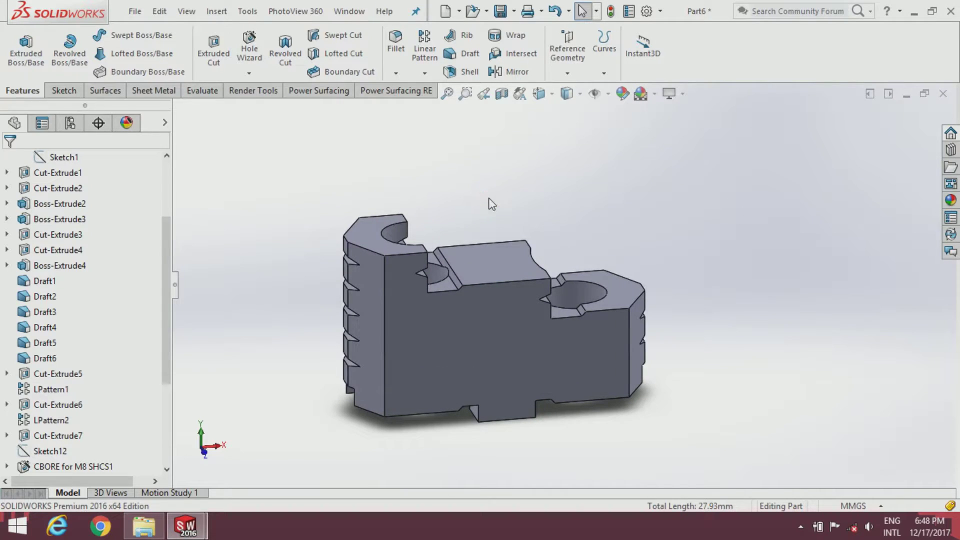
{"action": "scroll", "coordinate": [542, 233], "scroll_direction": "down", "scroll_amount": 1}
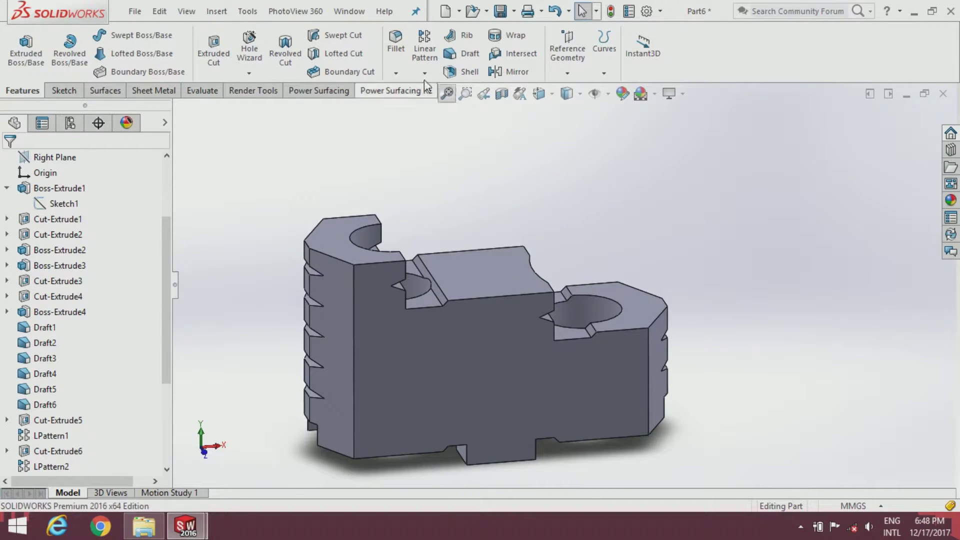
{"action": "left_click", "coordinate": [395, 74]}
{"action": "left_click", "coordinate": [410, 104]}
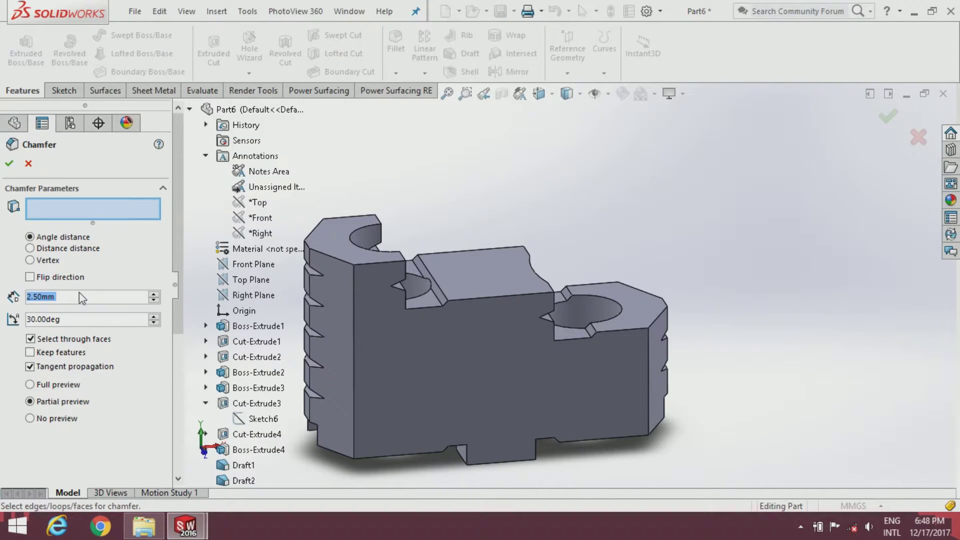
Set the chamfer distance to 0.5 mm and the angle to 45°
{"action": "key", "text": "BackSpace"}
{"action": "type", "text": "0.5"}
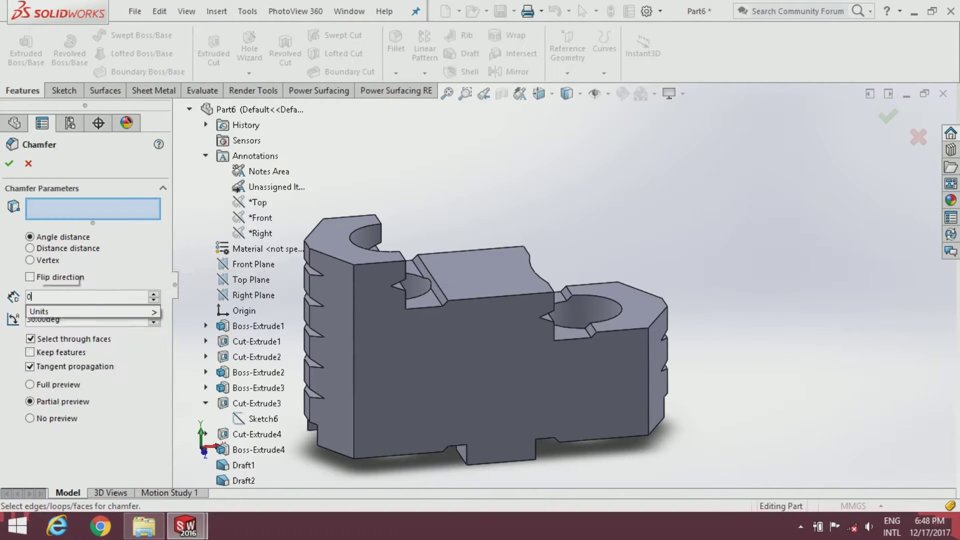
{"action": "key", "text": "Return"}
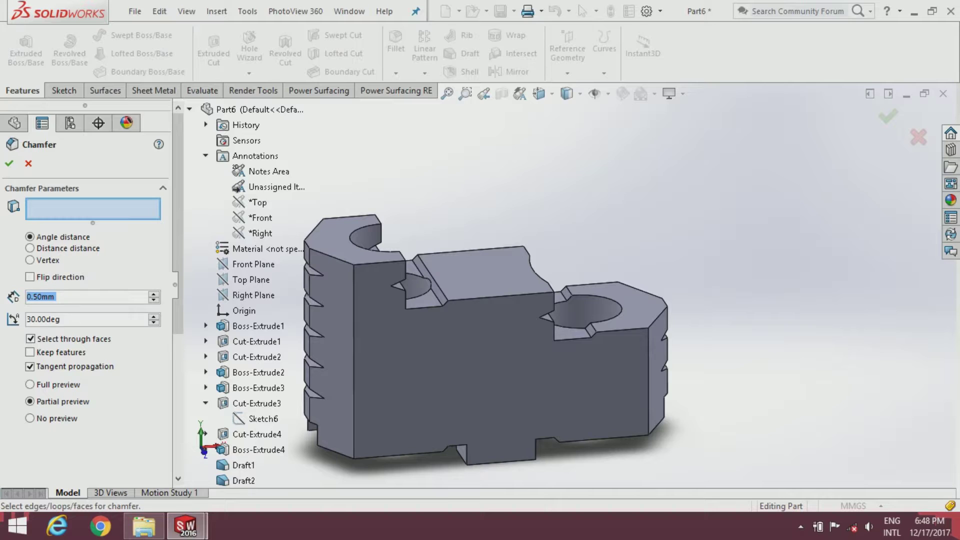
{"action": "key", "text": "BackSpace"}
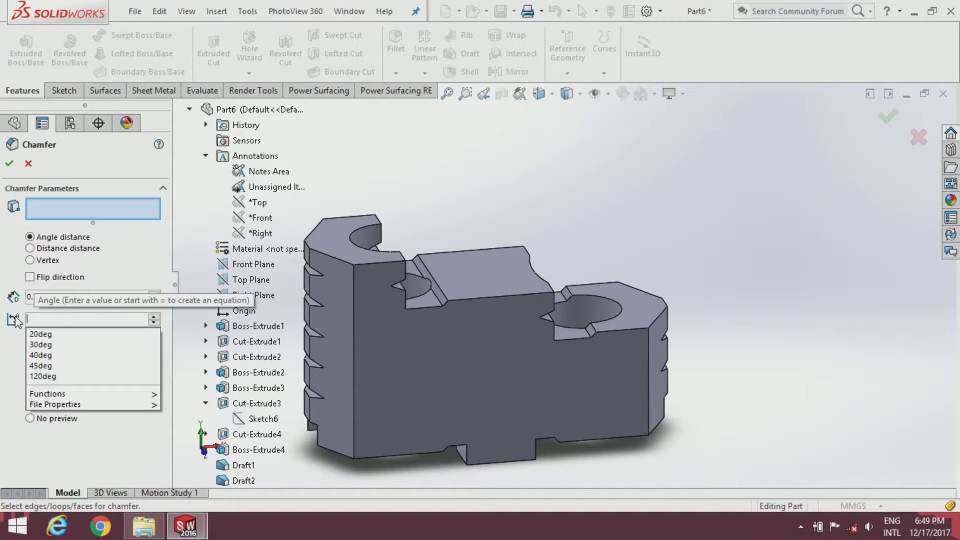
{"action": "type", "text": "45"}
{"action": "key", "text": "Return"}
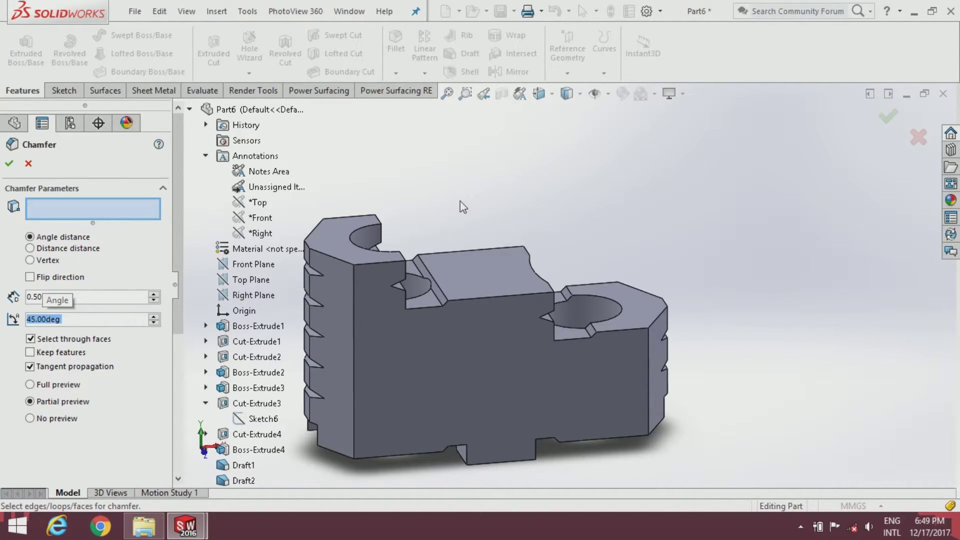
Select the first eight top outline edges of the jaw for the chamfer
{"action": "scroll", "coordinate": [413, 221], "scroll_direction": "down", "scroll_amount": 2}
{"action": "scroll", "coordinate": [402, 217], "scroll_direction": "up", "scroll_amount": 2}
{"action": "middle_click_drag", "start_coordinate": [402, 218], "coordinate": [384, 249]}
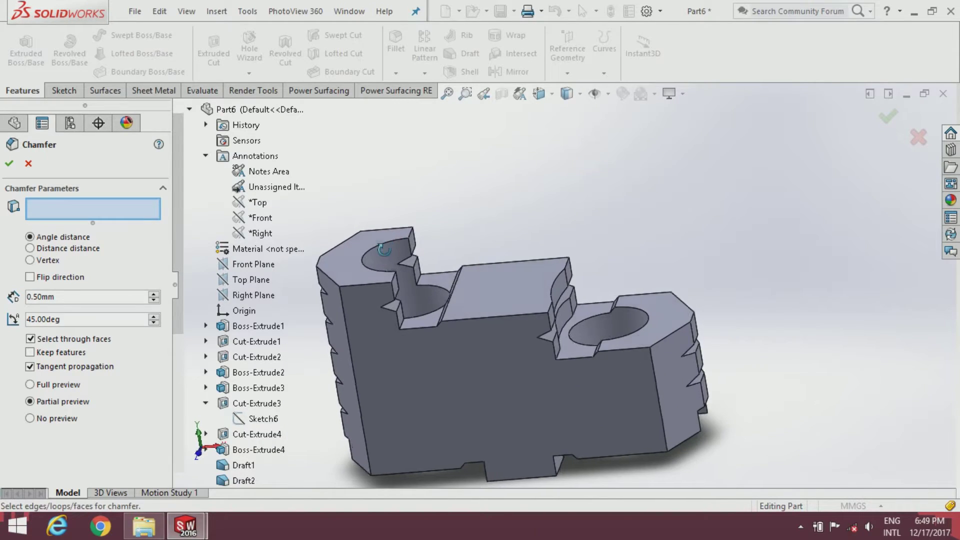
{"action": "scroll", "coordinate": [362, 295], "scroll_direction": "down", "scroll_amount": 2}
{"action": "scroll", "coordinate": [362, 295], "scroll_direction": "down", "scroll_amount": 1}
{"action": "left_click", "coordinate": [353, 283]}
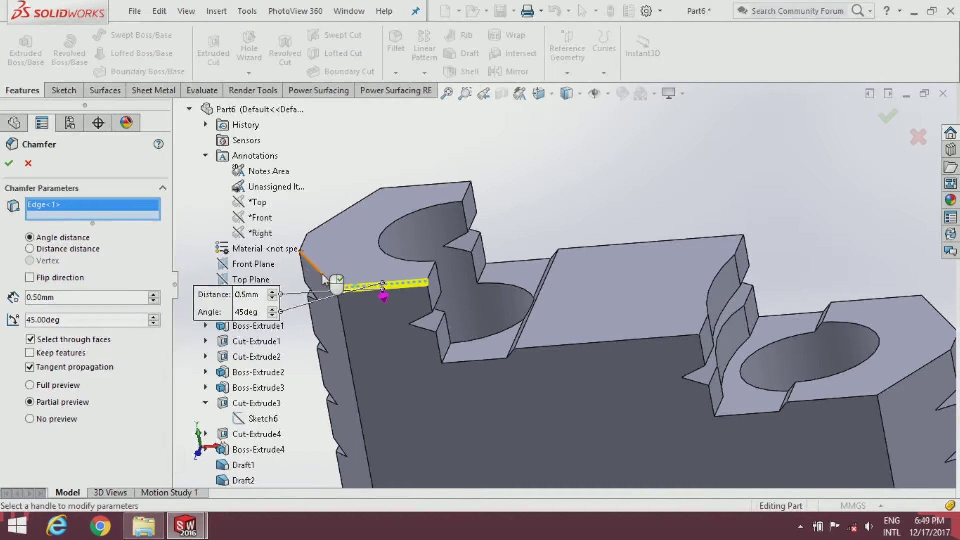
{"action": "left_click", "coordinate": [315, 262]}
{"action": "scroll", "coordinate": [341, 231], "scroll_direction": "down", "scroll_amount": 1}
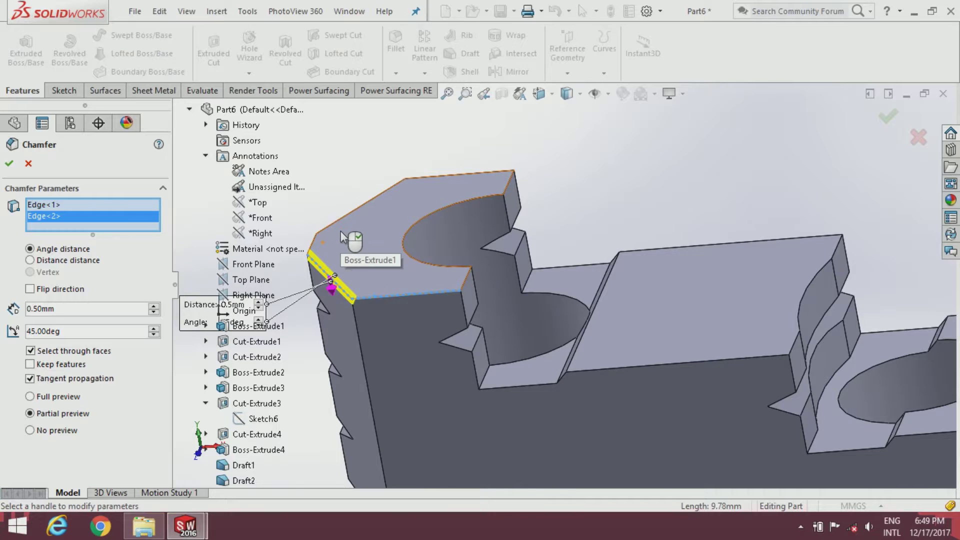
{"action": "scroll", "coordinate": [397, 241], "scroll_direction": "up", "scroll_amount": 3}
{"action": "scroll", "coordinate": [398, 241], "scroll_direction": "down", "scroll_amount": 2}
{"action": "left_click", "coordinate": [399, 264]}
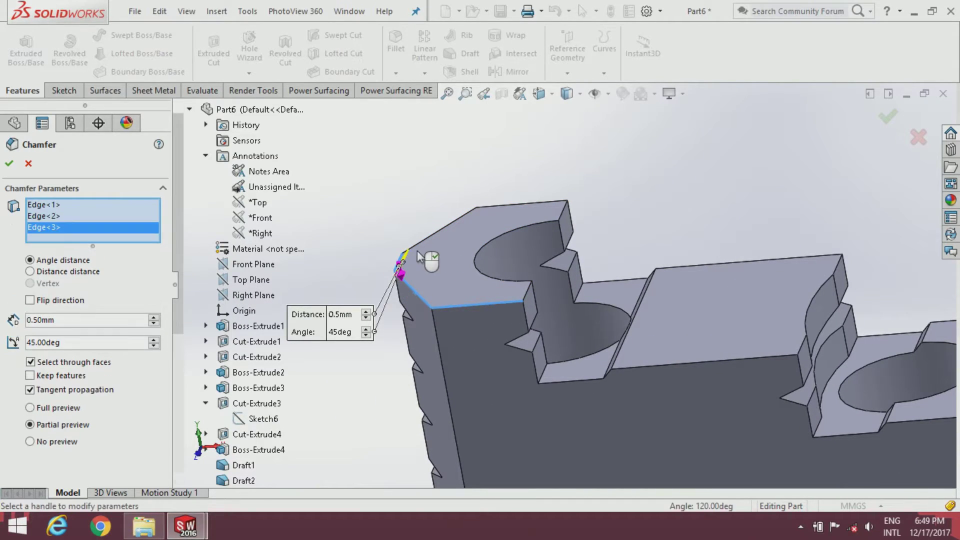
{"action": "left_click", "coordinate": [435, 230]}
{"action": "left_click", "coordinate": [521, 203]}
{"action": "left_click", "coordinate": [529, 320]}
{"action": "left_click", "coordinate": [534, 361]}
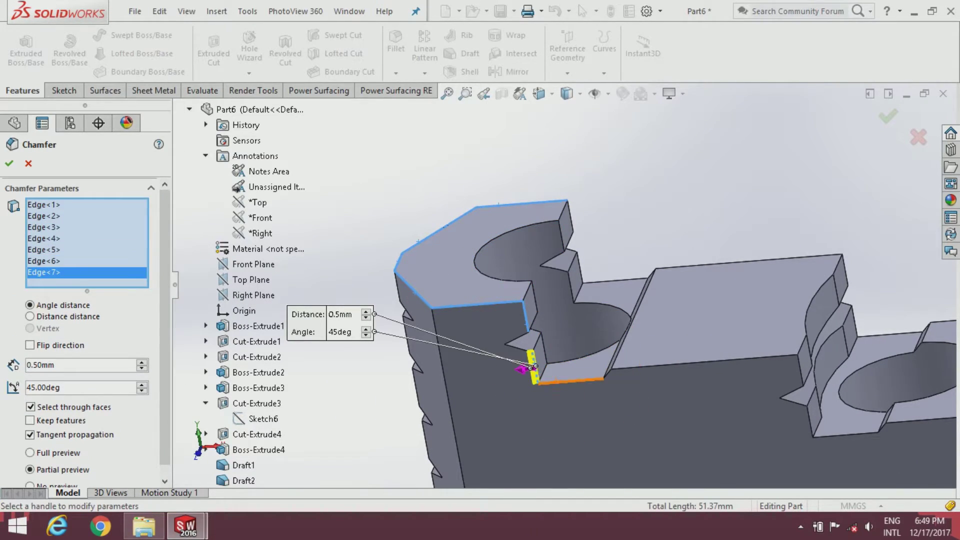
{"action": "left_click", "coordinate": [624, 363]}
Add more top edges, including the connected top-face edge chain on the right side
{"action": "scroll", "coordinate": [624, 363], "scroll_direction": "down", "scroll_amount": 2}
{"action": "left_click", "coordinate": [583, 373]}
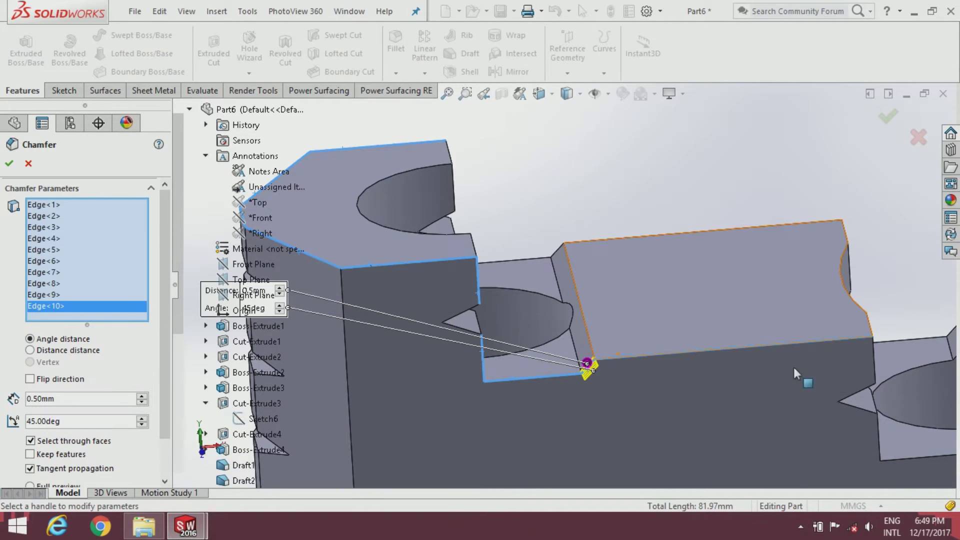
{"action": "left_click", "coordinate": [799, 342]}
{"action": "scroll", "coordinate": [750, 380], "scroll_direction": "down", "scroll_amount": 2}
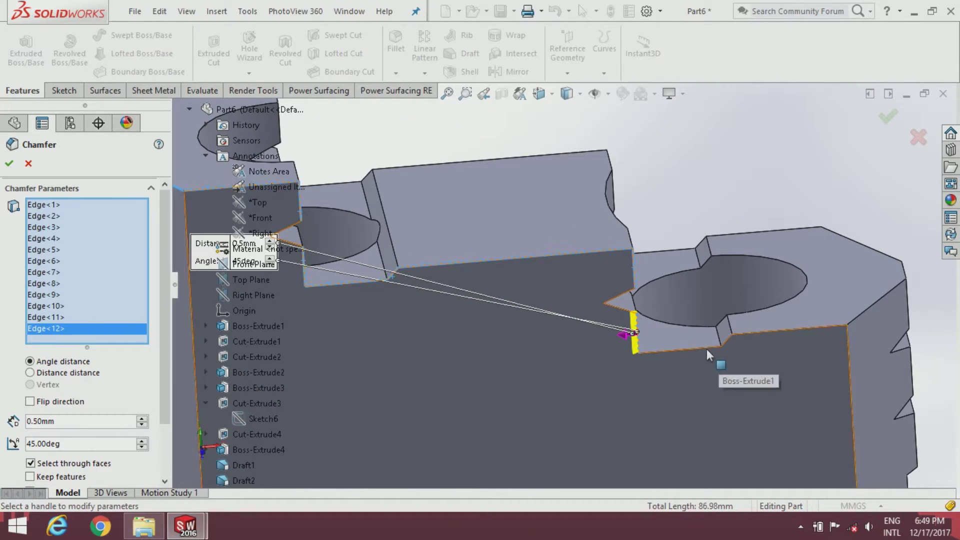
{"action": "right_click", "coordinate": [39, 337]}
{"action": "scroll", "coordinate": [698, 346], "scroll_direction": "down", "scroll_amount": 2}
{"action": "left_click", "coordinate": [705, 336]}
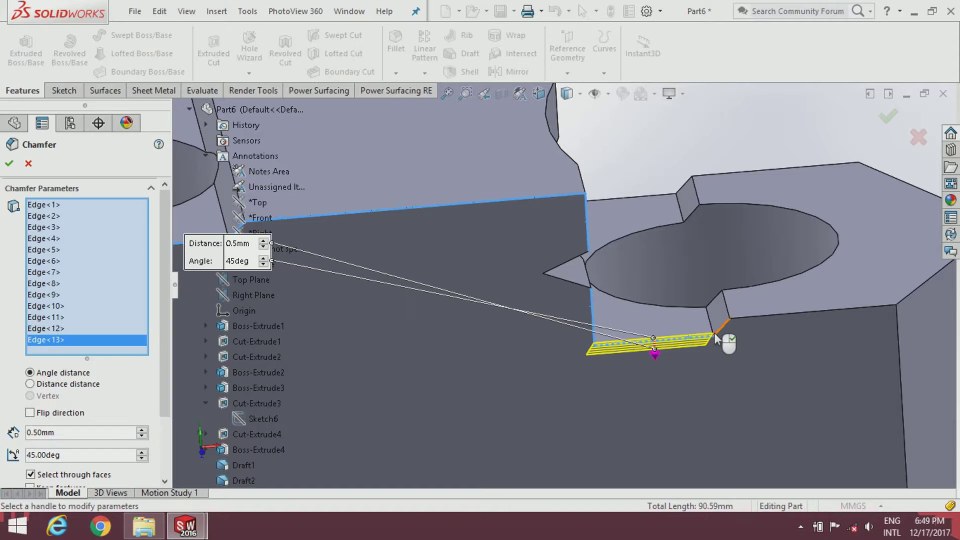
{"action": "left_click", "coordinate": [755, 321]}
{"action": "left_click", "coordinate": [876, 308]}
{"action": "middle_click_drag", "start_coordinate": [885, 319], "coordinate": [707, 265]}
{"action": "left_click", "coordinate": [790, 284]}
{"action": "scroll", "coordinate": [688, 209], "scroll_direction": "up", "scroll_amount": 3}
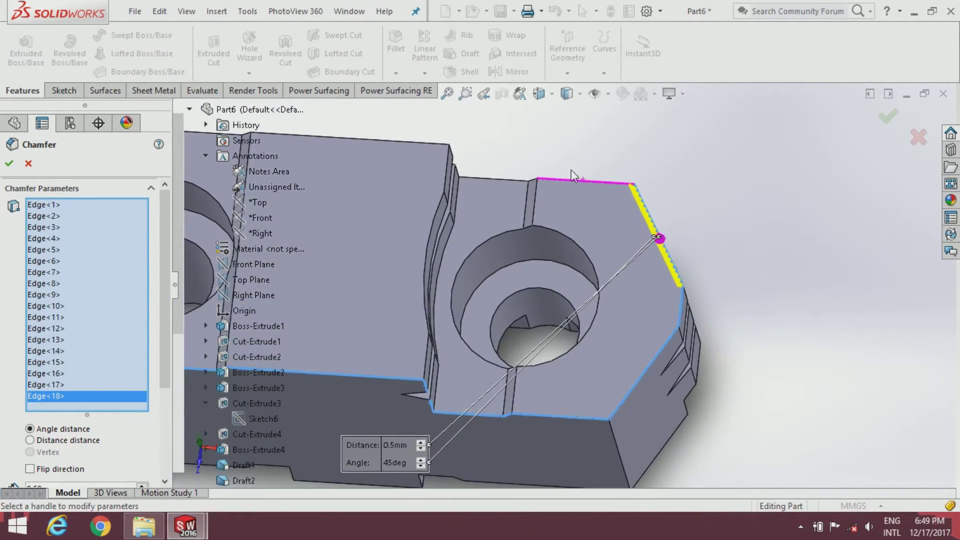
{"action": "middle_click_drag", "start_coordinate": [572, 170], "coordinate": [551, 198]}
{"action": "scroll", "coordinate": [551, 197], "scroll_direction": "down", "scroll_amount": 5}
Add the remaining top edges, including the small corner edges, orbiting around the part
{"action": "left_click", "coordinate": [521, 220]}
{"action": "left_click", "coordinate": [515, 220]}
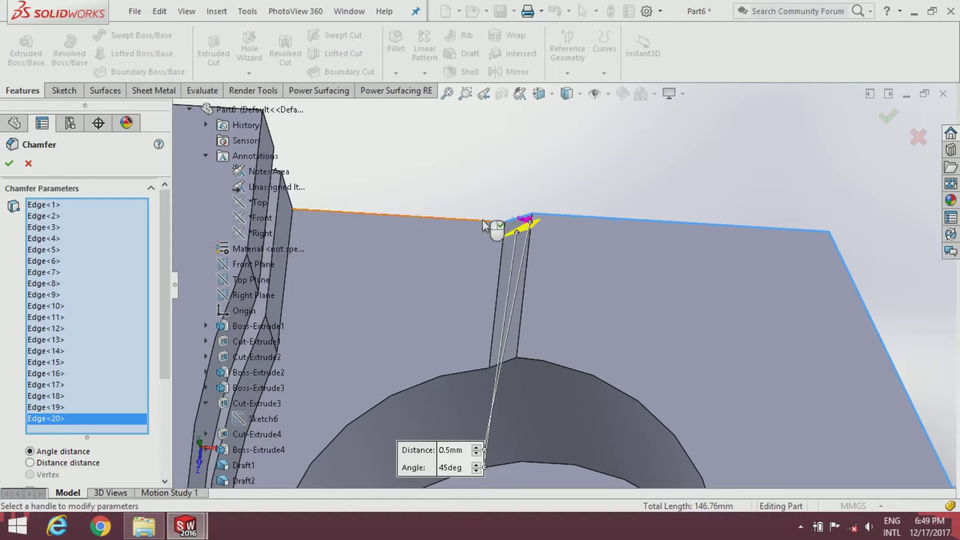
{"action": "middle_click_drag", "start_coordinate": [496, 222], "coordinate": [475, 206]}
{"action": "left_click", "coordinate": [383, 235]}
{"action": "left_click", "coordinate": [313, 145]}
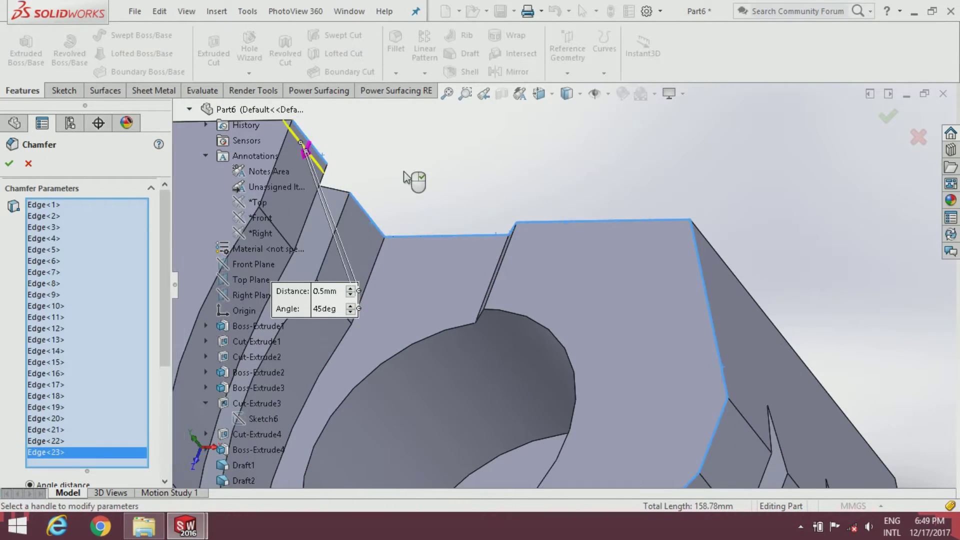
{"action": "middle_click_drag", "start_coordinate": [413, 182], "coordinate": [436, 253]}
{"action": "left_click", "coordinate": [437, 253]}
{"action": "scroll", "coordinate": [437, 252], "scroll_direction": "down", "scroll_amount": 3}
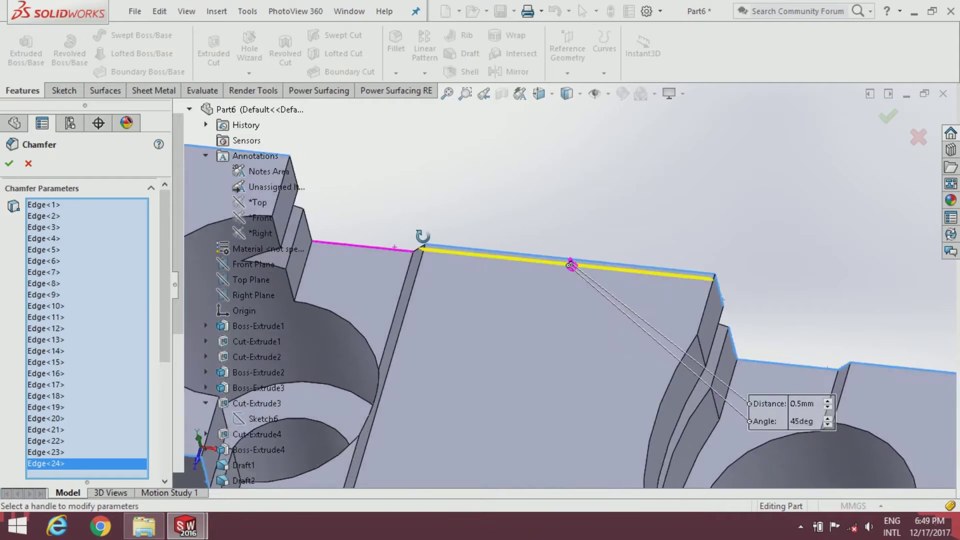
{"action": "scroll", "coordinate": [450, 258], "scroll_direction": "down", "scroll_amount": 2}
{"action": "left_click", "coordinate": [415, 261]}
{"action": "scroll", "coordinate": [428, 230], "scroll_direction": "up", "scroll_amount": 3}
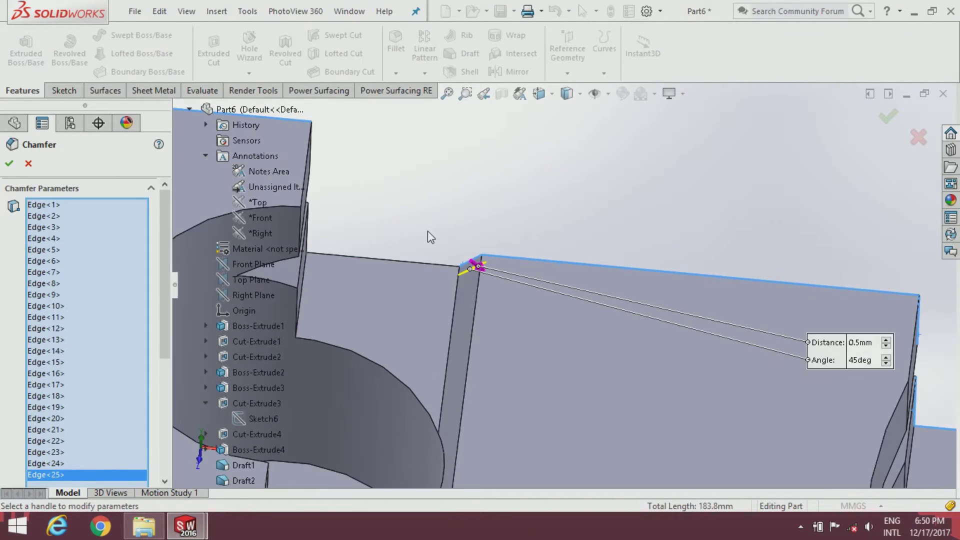
{"action": "left_click", "coordinate": [429, 257]}
{"action": "middle_click_drag", "start_coordinate": [428, 257], "coordinate": [371, 249]}
{"action": "scroll", "coordinate": [380, 231], "scroll_direction": "up", "scroll_amount": 3}
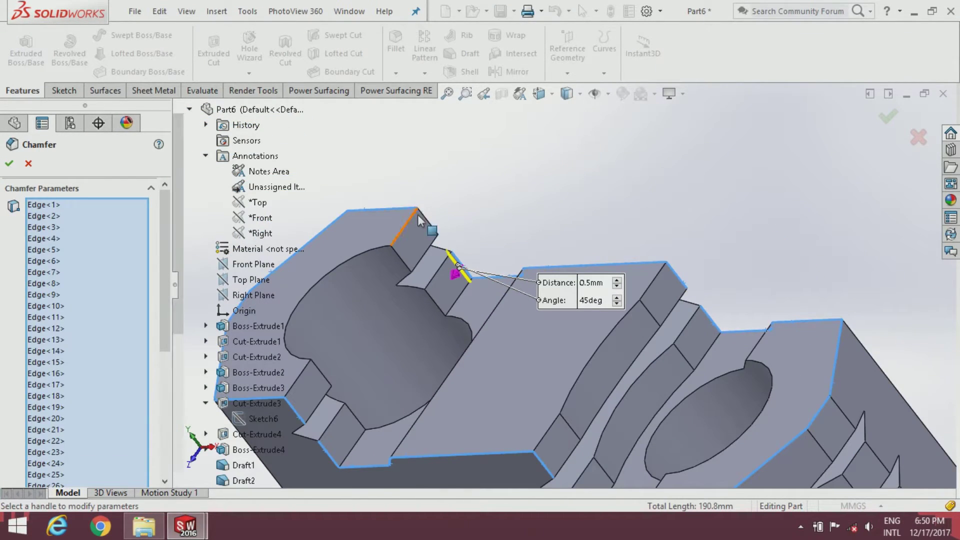
{"action": "left_click", "coordinate": [443, 231]}
{"action": "scroll", "coordinate": [475, 233], "scroll_direction": "up", "scroll_amount": 2}
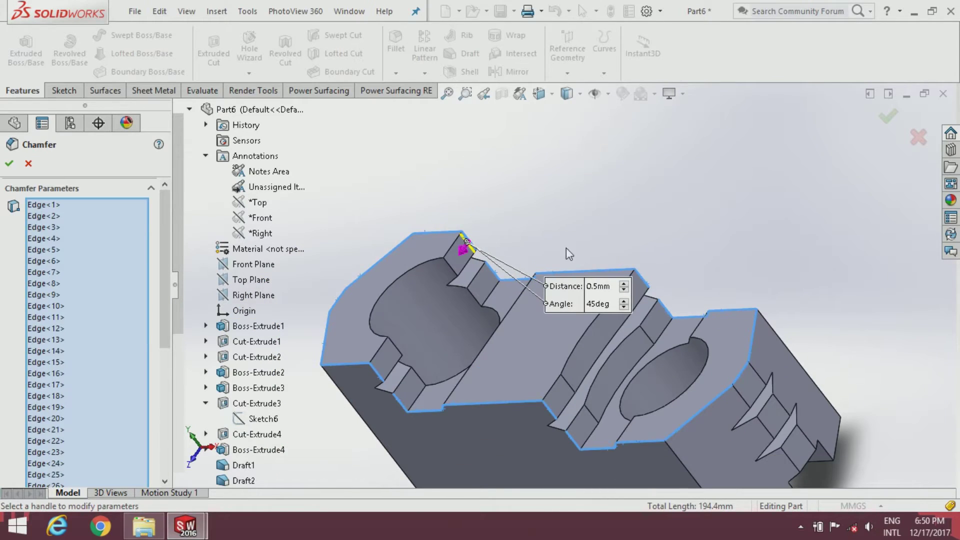
{"action": "middle_click_drag", "start_coordinate": [475, 233], "coordinate": [475, 190]}
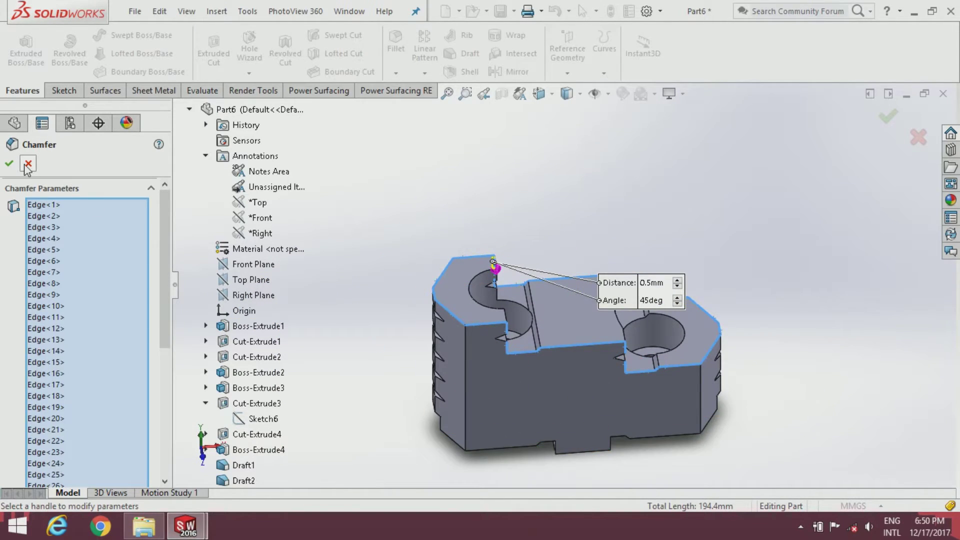
Apply the 0.5 mm × 45° top-edge chamfer and orbit to inspect the part's underside
{"action": "left_click", "coordinate": [10, 165]}
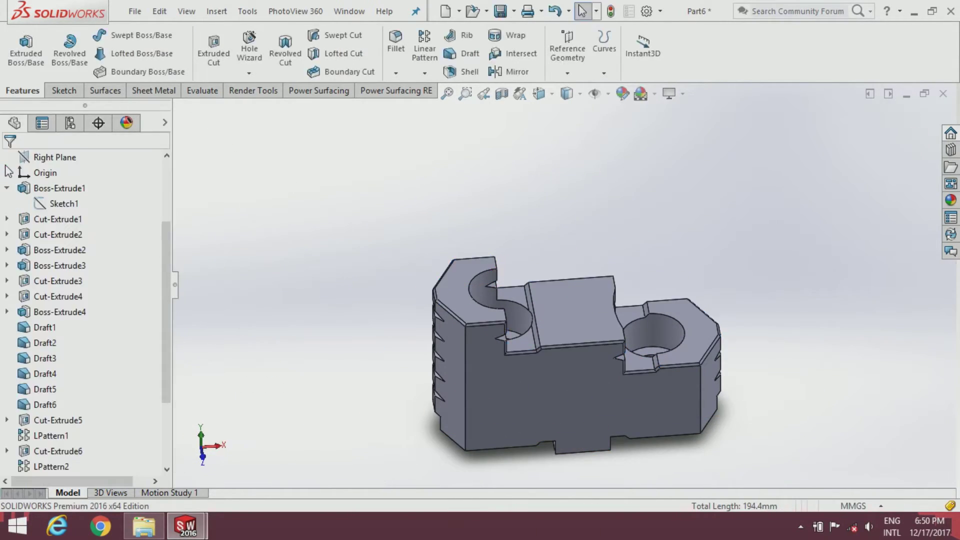
{"action": "scroll", "coordinate": [699, 415], "scroll_direction": "down", "scroll_amount": 3}
{"action": "scroll", "coordinate": [712, 397], "scroll_direction": "up", "scroll_amount": 2}
{"action": "mouse_move", "coordinate": [756, 389]}
{"action": "middle_mouse_down"}
{"action": "mouse_move", "coordinate": [751, 237]}
{"action": "mouse_move", "coordinate": [733, 379]}
{"action": "middle_mouse_up"}
{"action": "scroll", "coordinate": [700, 330], "scroll_direction": "down", "scroll_amount": 1}
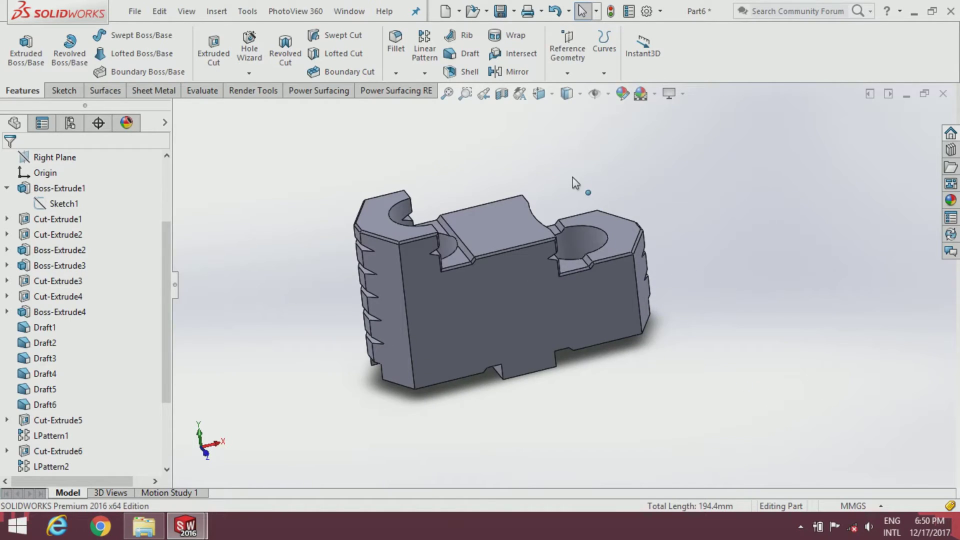
{"action": "scroll", "coordinate": [574, 182], "scroll_direction": "down", "scroll_amount": 1}
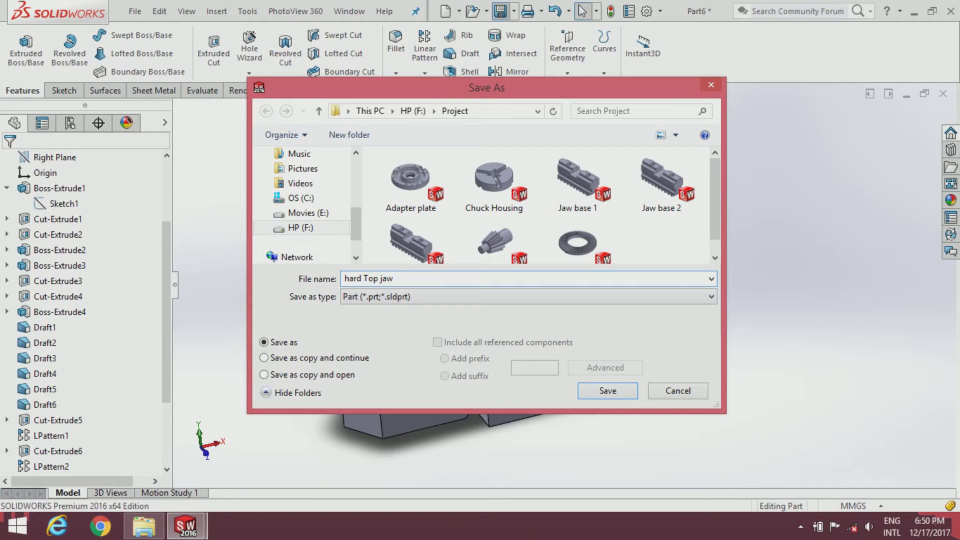
Confirm Save As to store the part as 'hard Top jaw' in the Project folder
{"action": "left_click", "coordinate": [609, 394]}
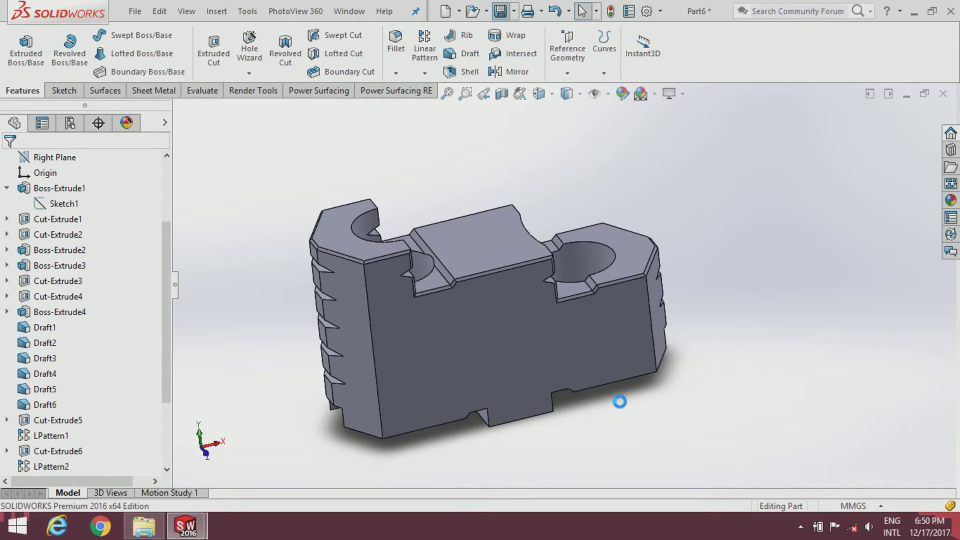